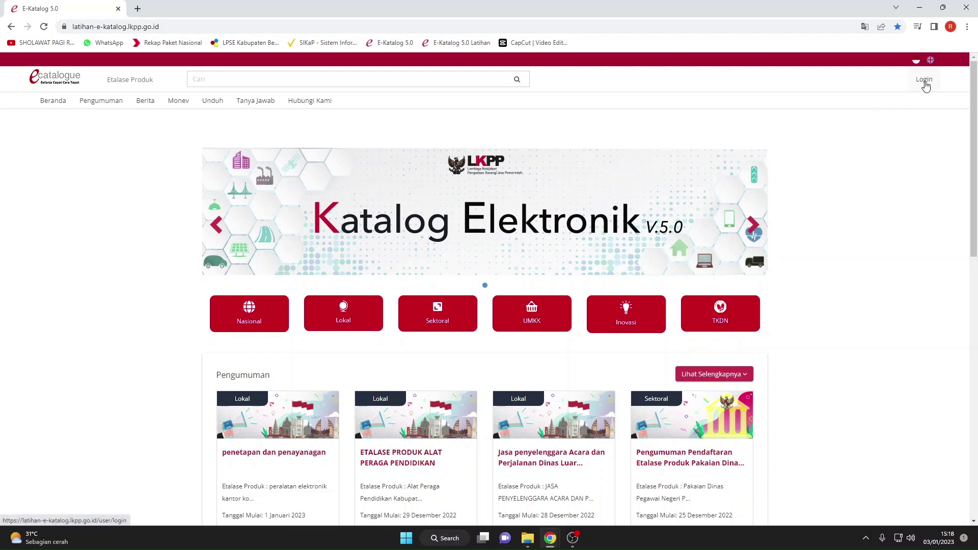
# Log in as a non-provider user with the training account and close the training-version notice.
pyautogui.click(924, 80)
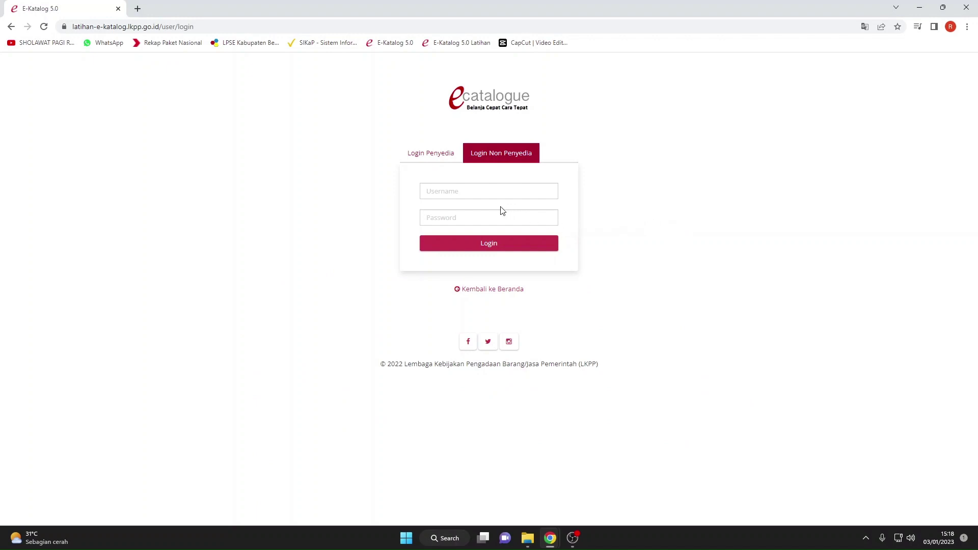
pyautogui.click(484, 193)
pyautogui.write('ppp')
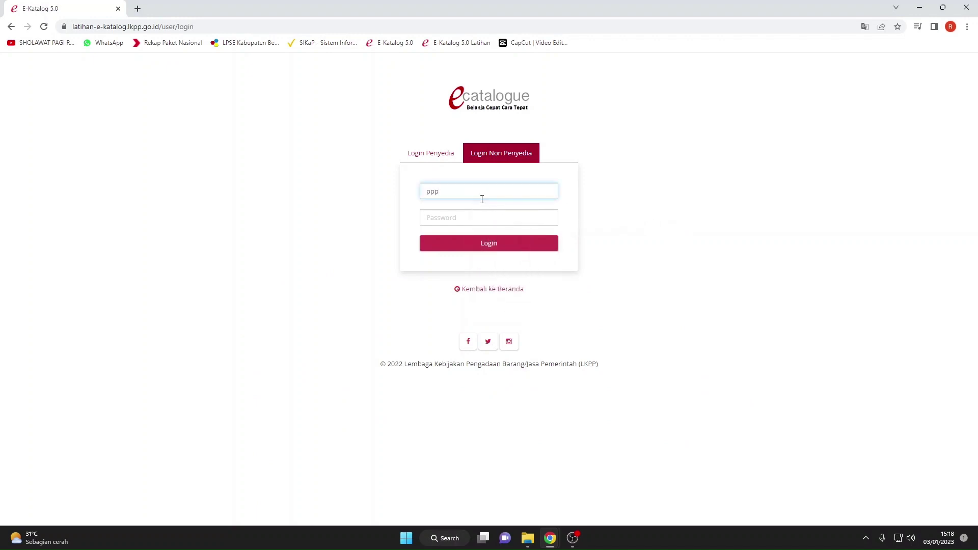
pyautogui.press('BackSpace')
pyautogui.click(492, 216)
pyautogui.click(489, 218)
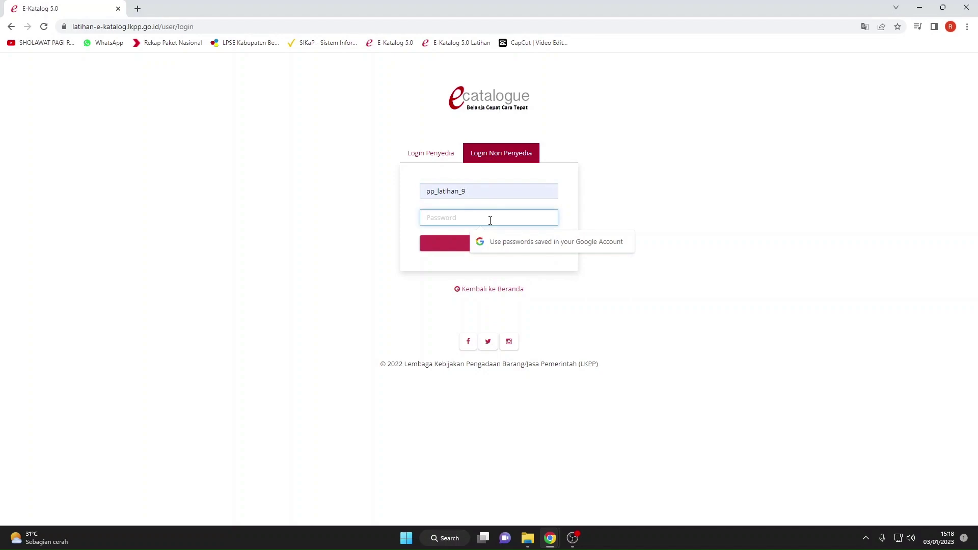
pyautogui.write('••')
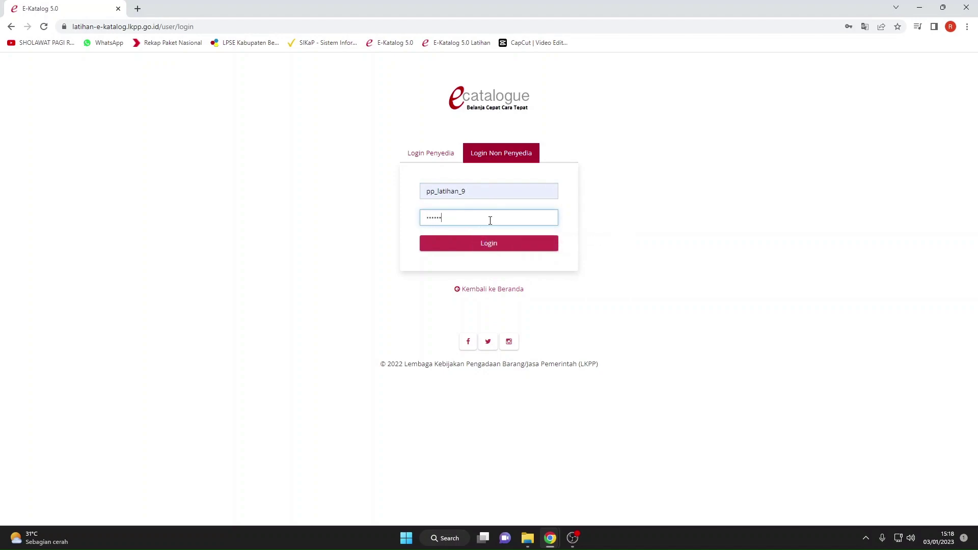
pyautogui.write('••••')
pyautogui.press('Return')
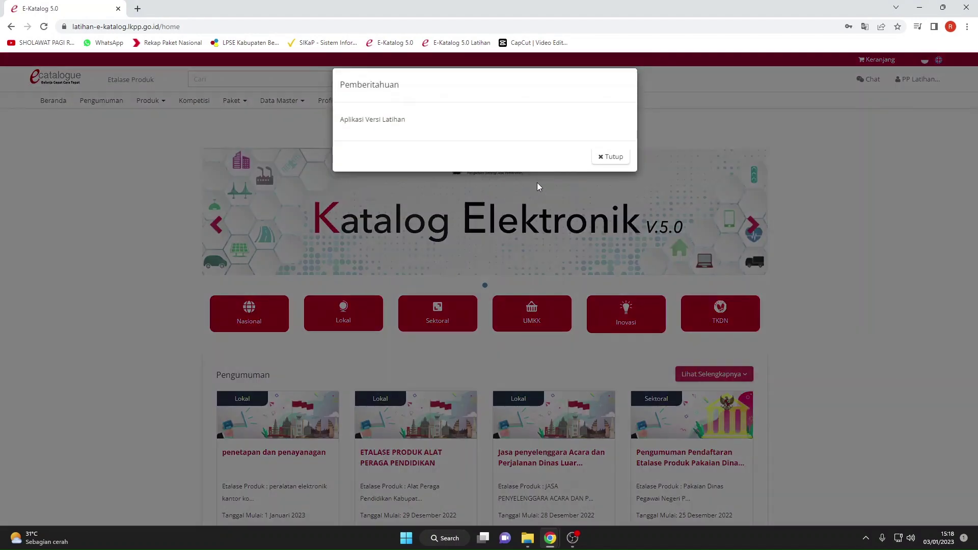
pyautogui.click(618, 157)
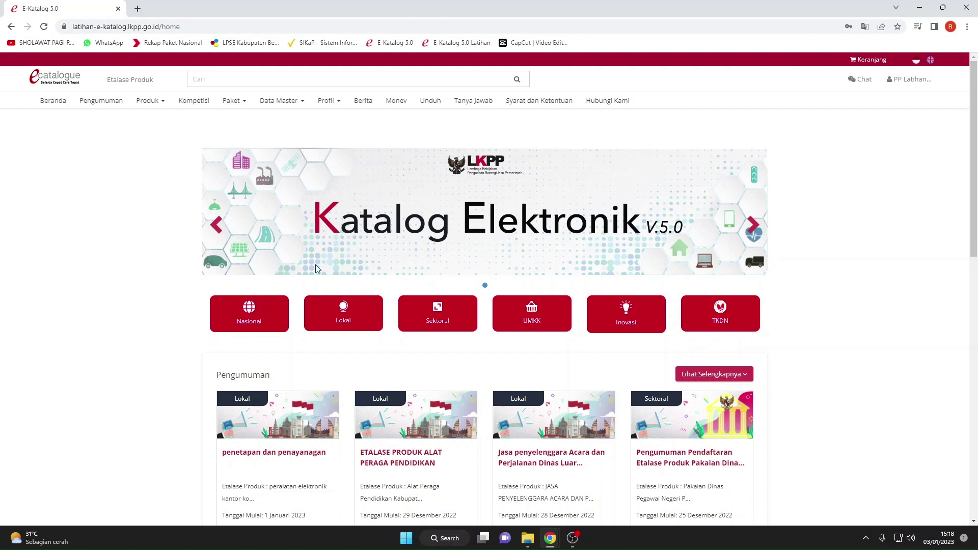
# Search the Lokal catalogues for 'sangga' and open Pemerintah Daerah Kabupaten Sanggau.
pyautogui.click(343, 322)
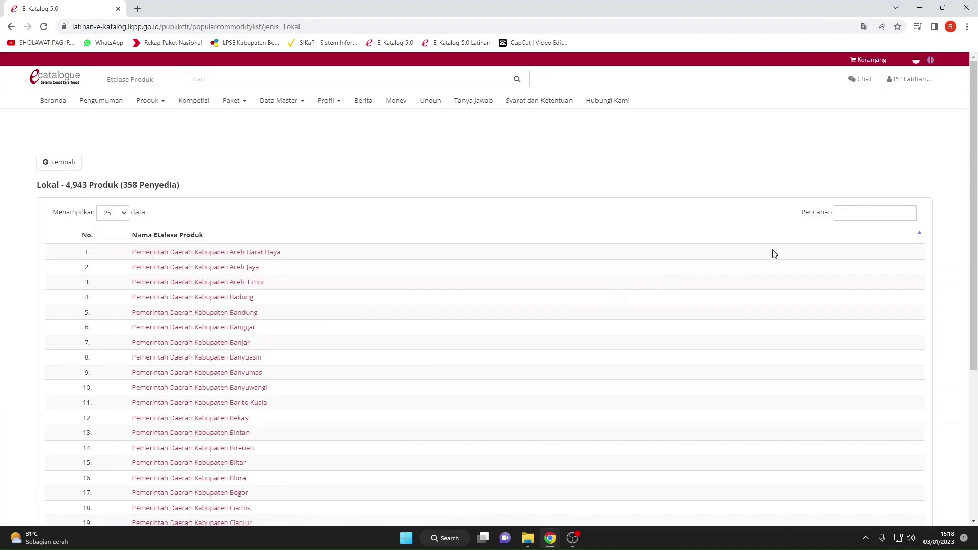
pyautogui.click(846, 218)
pyautogui.write('sanng')
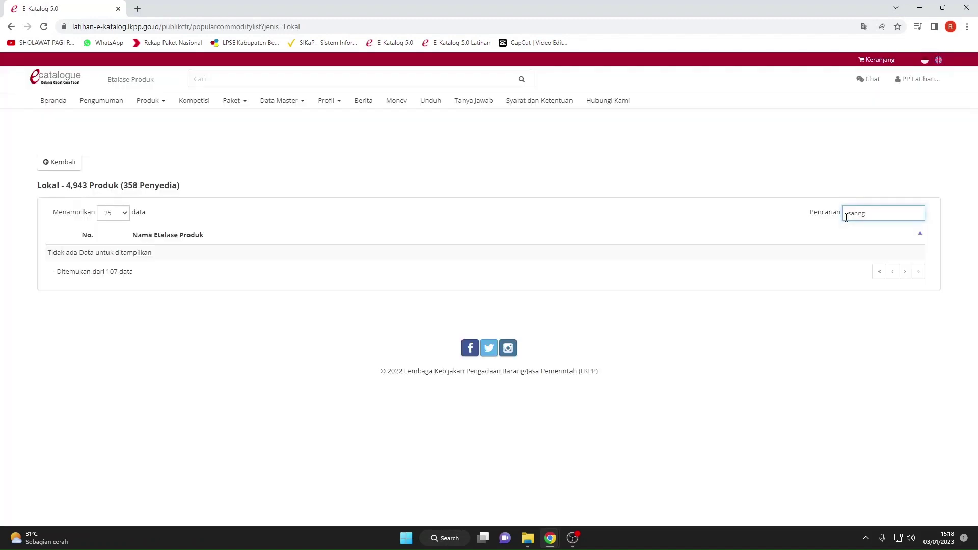
pyautogui.press('BackSpace')
pyautogui.press('BackSpace')
pyautogui.write('gga')
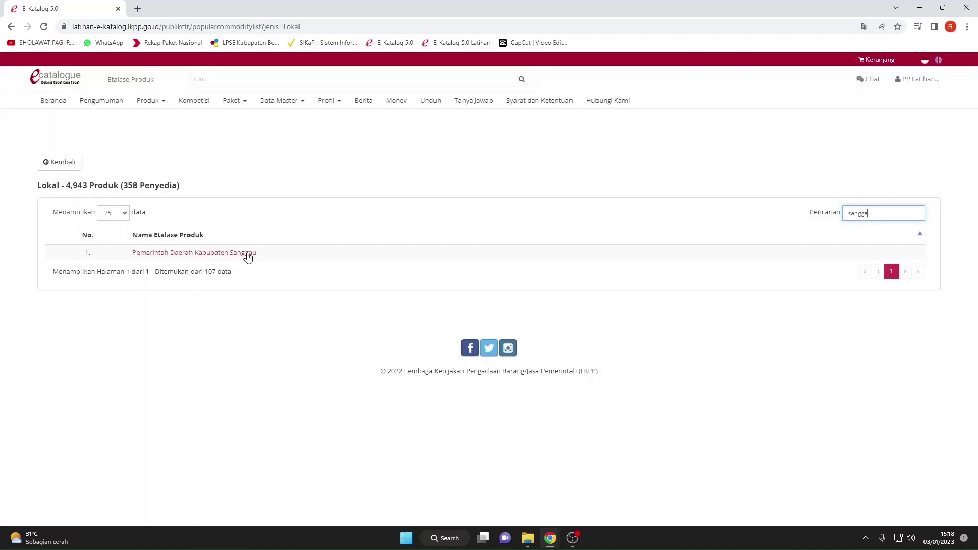
pyautogui.click(248, 252)
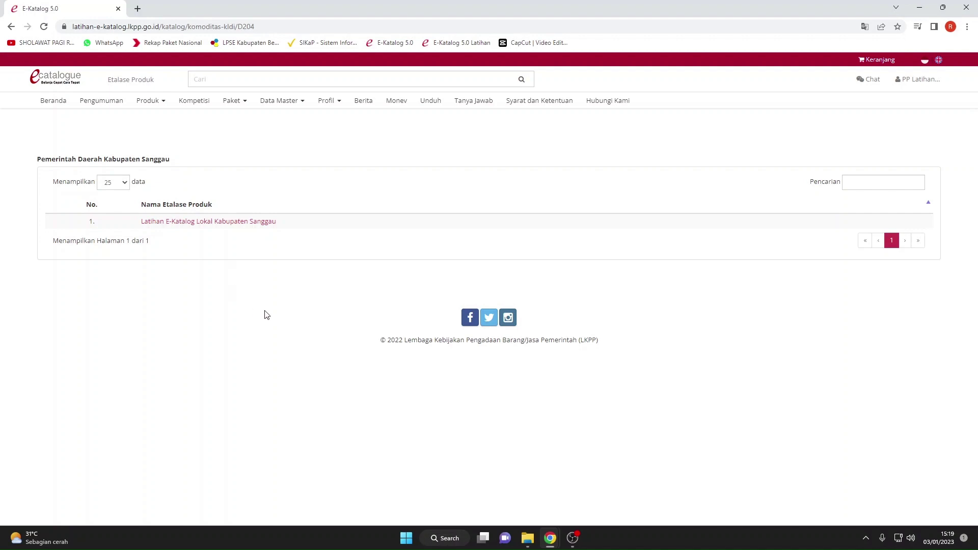
# Open the Latihan E-Katalog Lokal Kabupaten Sanggau showcase and set Jenis Produk to PDN.
pyautogui.click(219, 223)
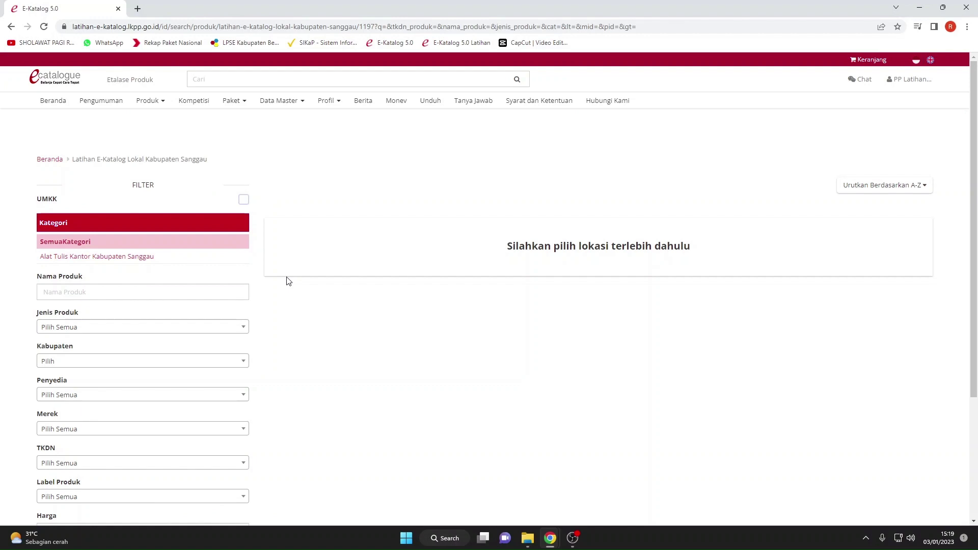
pyautogui.click(109, 335)
pyautogui.click(101, 358)
pyautogui.click(97, 327)
pyautogui.click(88, 384)
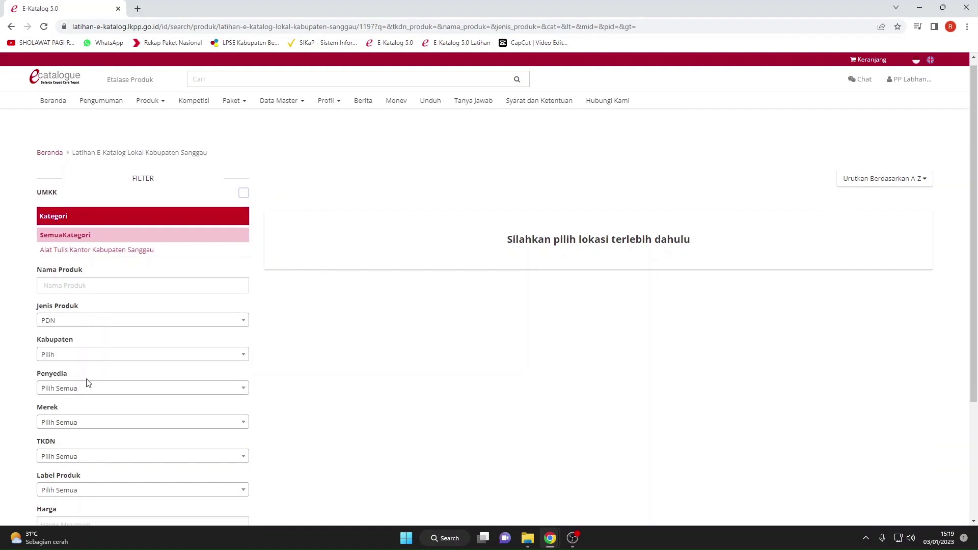
pyautogui.scroll(-2, 97, 326)
# Filter by Kabupaten Sanggau and TKDN Tidak, then display the matching products.
pyautogui.click(102, 262)
pyautogui.write('sangg')
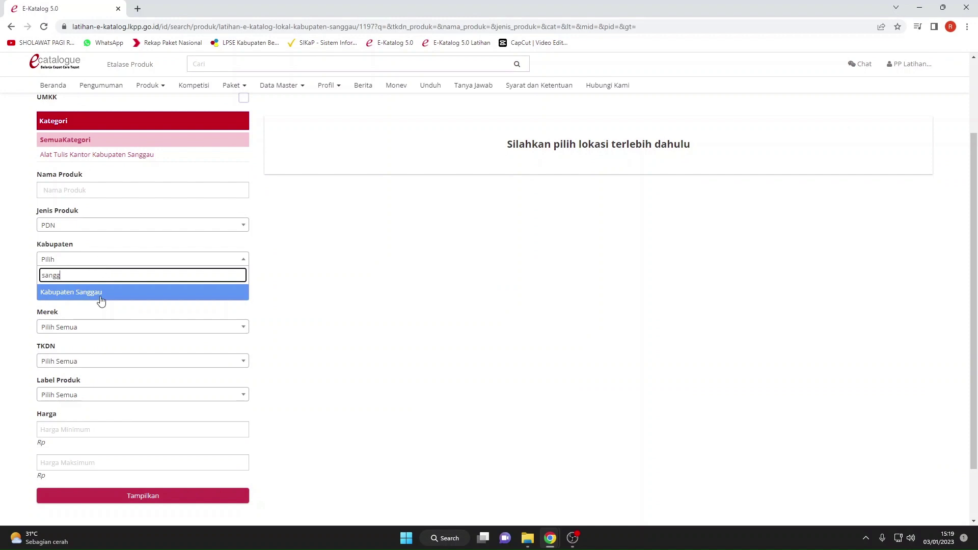
pyautogui.click(100, 295)
pyautogui.click(104, 361)
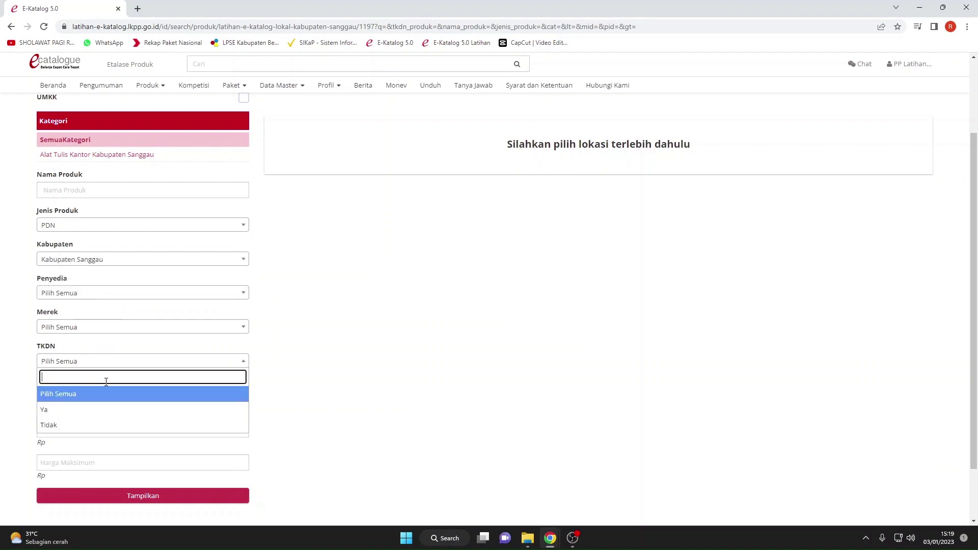
pyautogui.click(105, 425)
pyautogui.click(135, 496)
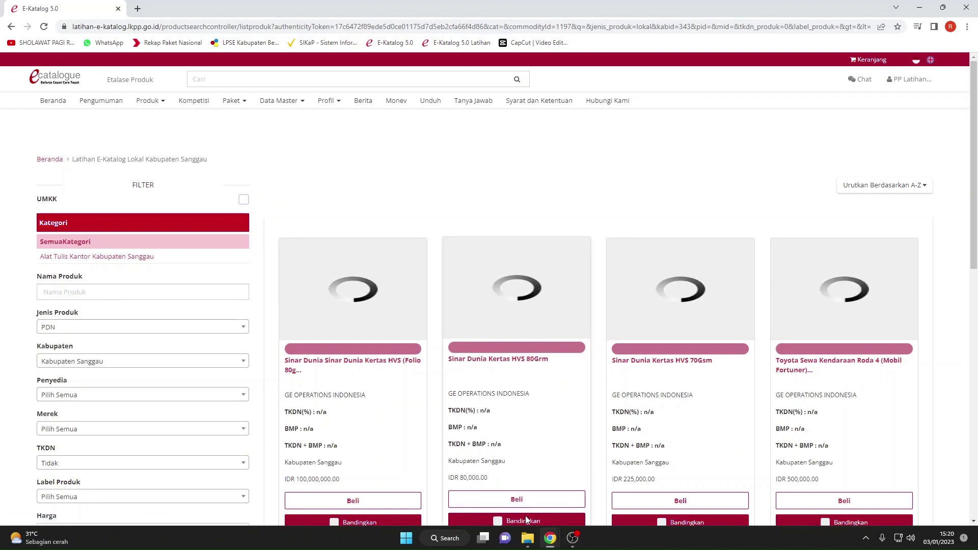
# Add Sinar Dunia Kertas HVS 80Grm to the cart with a quantity of 10.
pyautogui.scroll(-3, 524, 463)
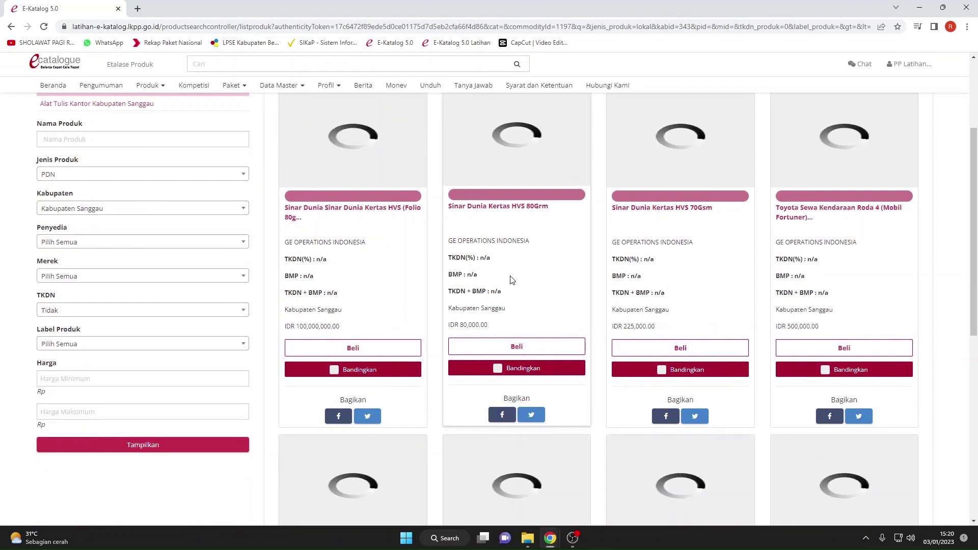
pyautogui.click(505, 347)
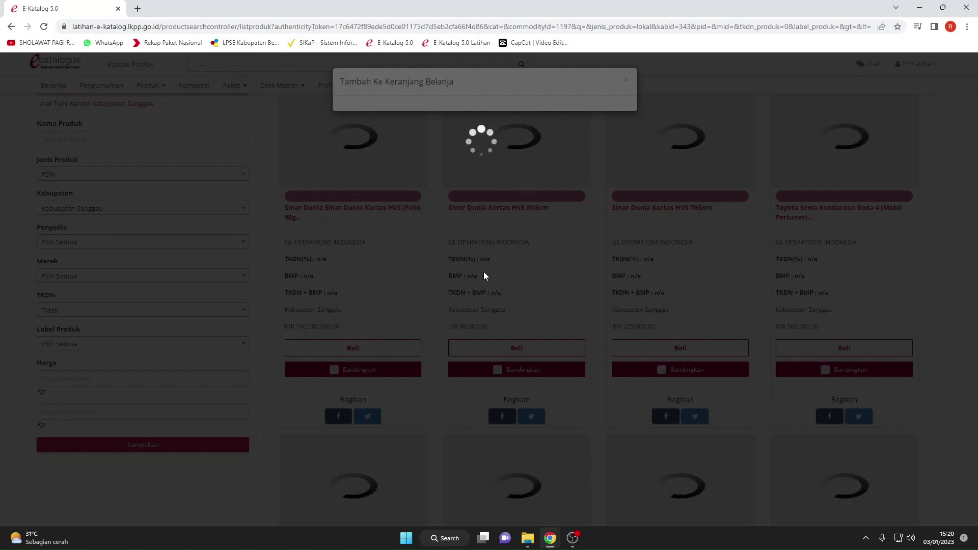
pyautogui.click(901, 538)
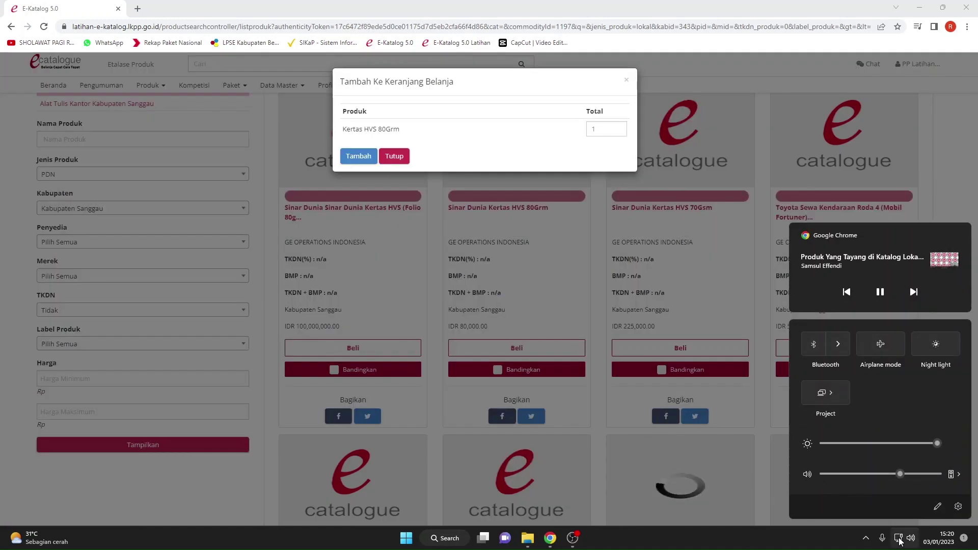
pyautogui.click(531, 299)
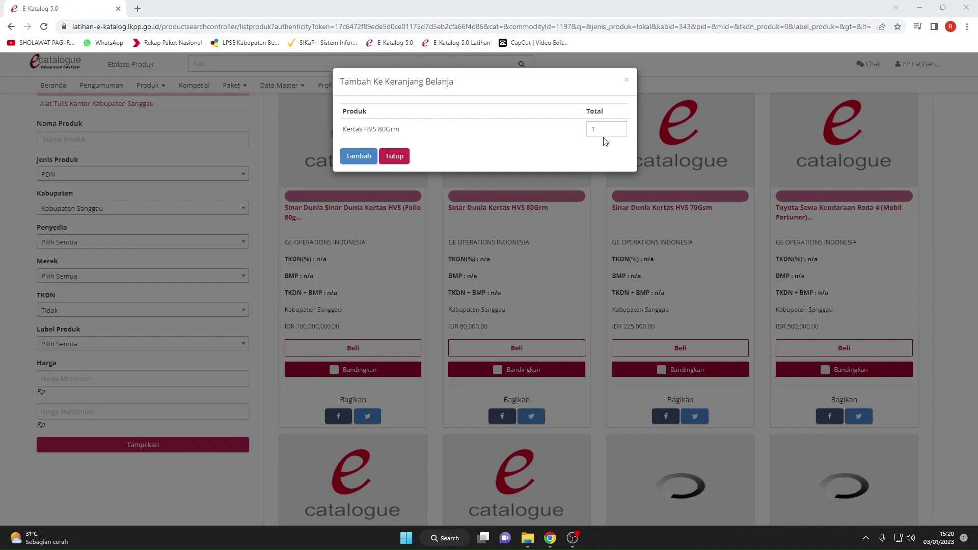
pyautogui.doubleClick(589, 131)
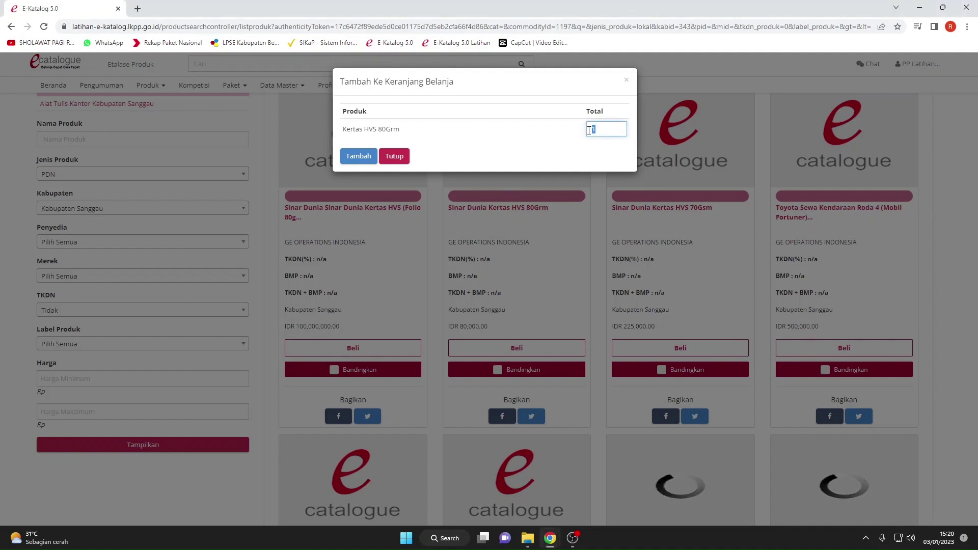
pyautogui.write('10')
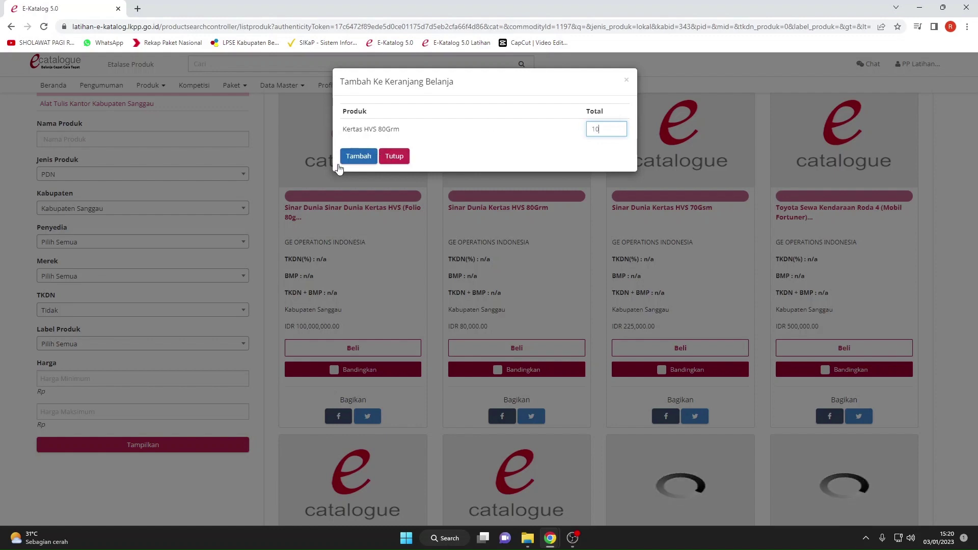
pyautogui.click(358, 156)
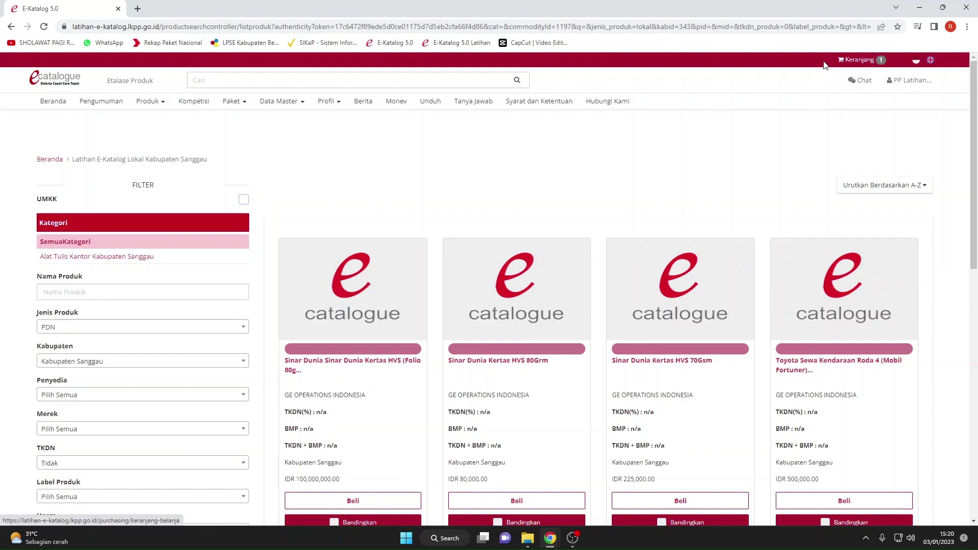
# Open GE OPERATIONS INDONESIA's provider verification details from the shopping cart.
pyautogui.moveTo(856, 76); pyautogui.dragTo(866, 70)
pyautogui.click(839, 63)
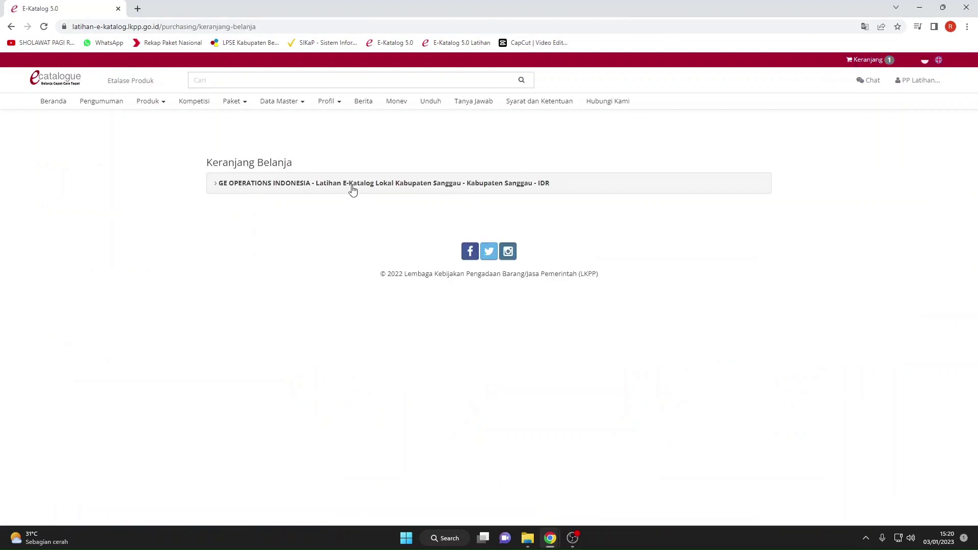
pyautogui.click(345, 183)
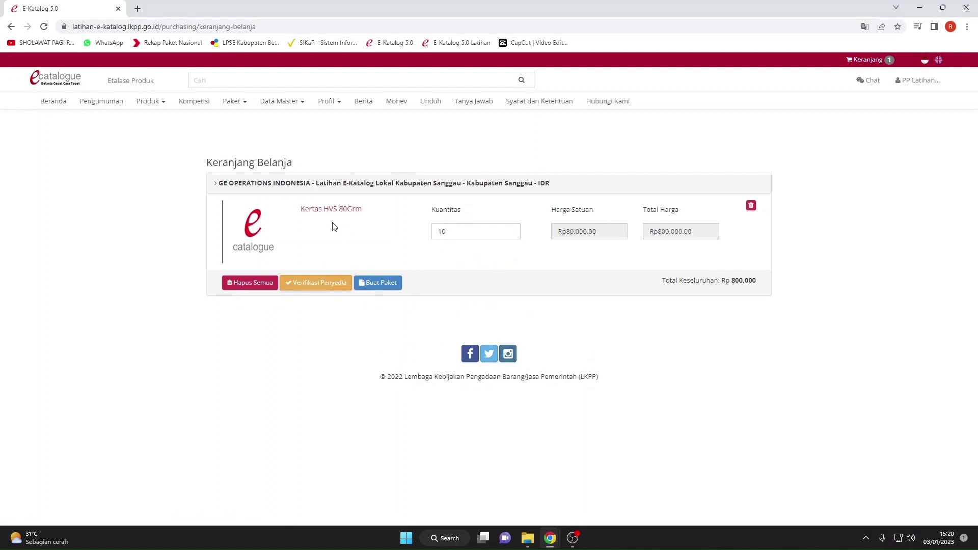
pyautogui.click(322, 288)
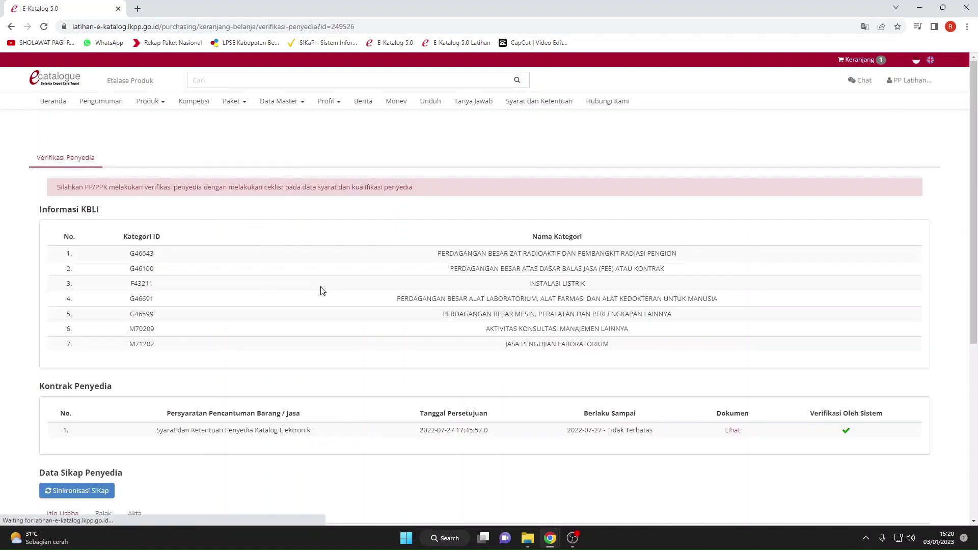
# Review the verification details, then return to the cart and expand the provider's group.
pyautogui.scroll(-1, 321, 291)
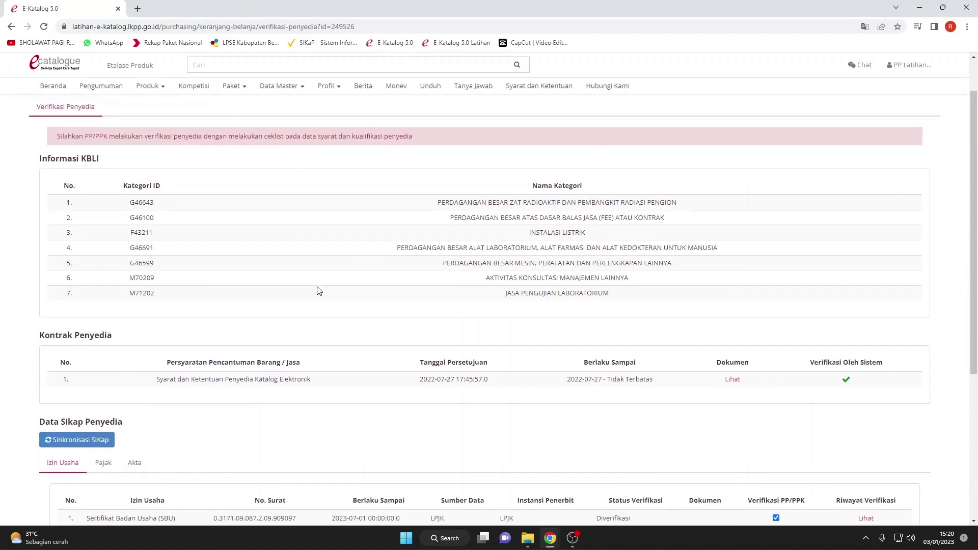
pyautogui.scroll(-4, 318, 291)
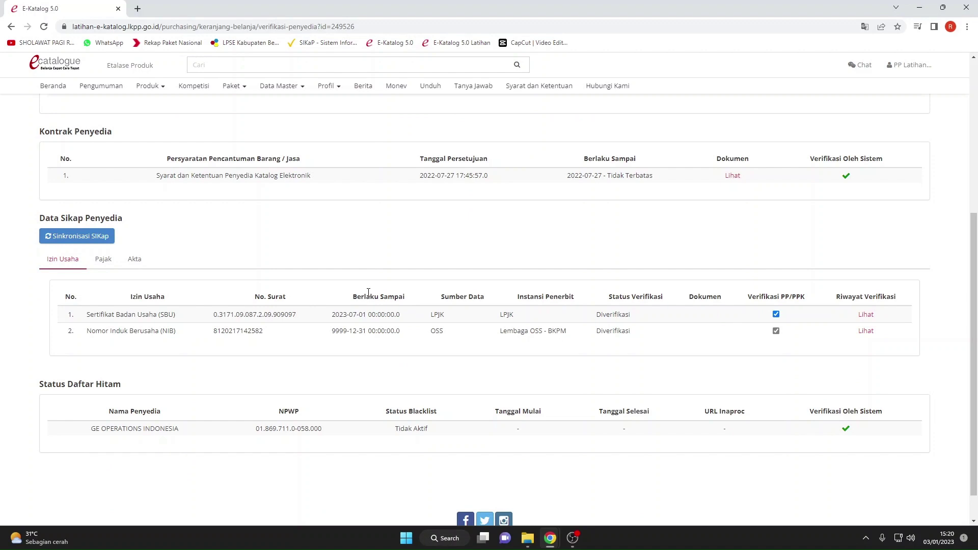
pyautogui.scroll(3, 367, 291)
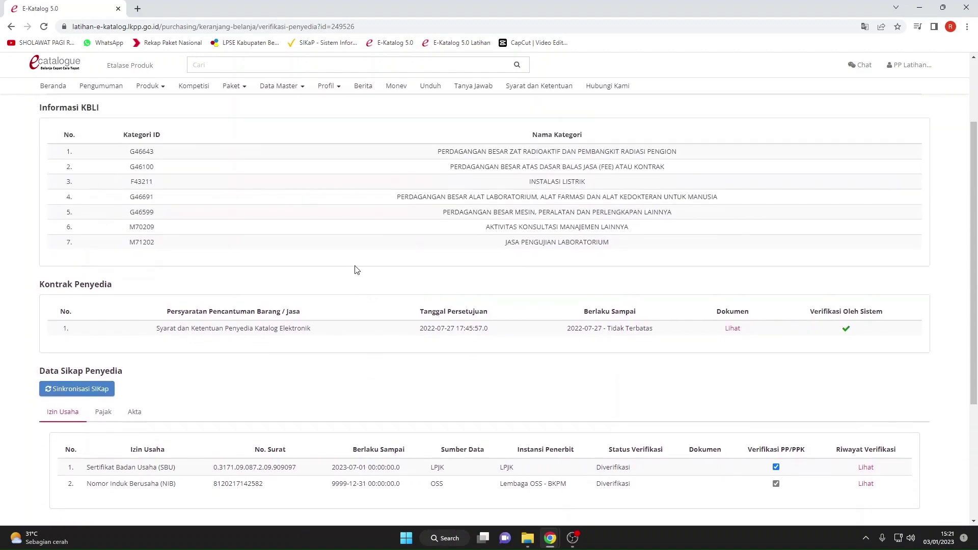
pyautogui.scroll(-2, 355, 269)
pyautogui.scroll(2, 458, 351)
pyautogui.scroll(2, 365, 352)
pyautogui.click(856, 60)
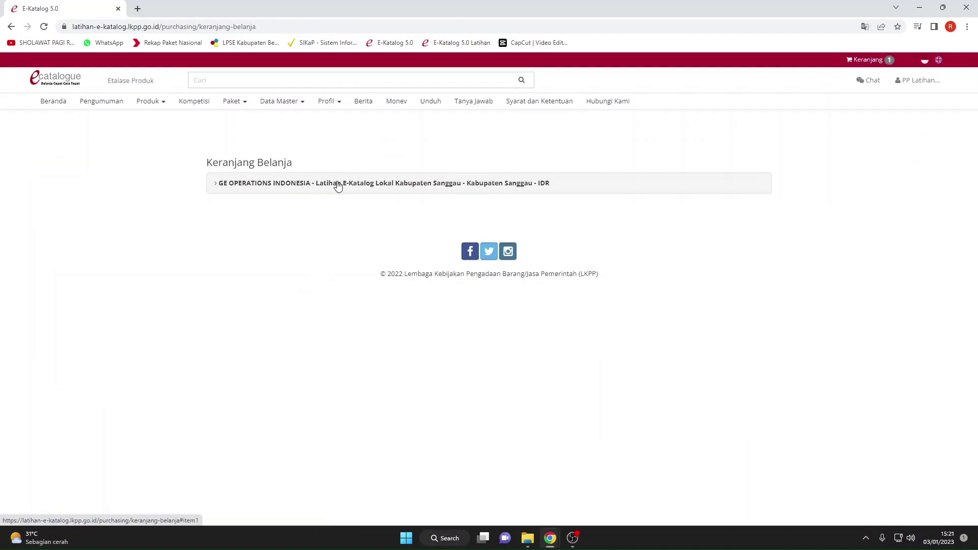
pyautogui.click(337, 188)
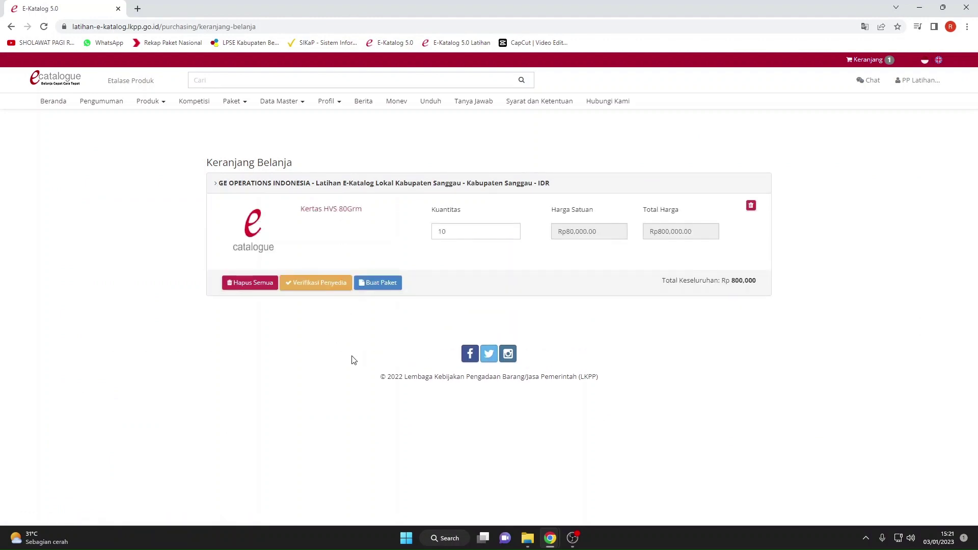
# Save the Form Persetujuan with Telah Memeriksa checked to reach the Pilih RUP step.
pyautogui.click(384, 284)
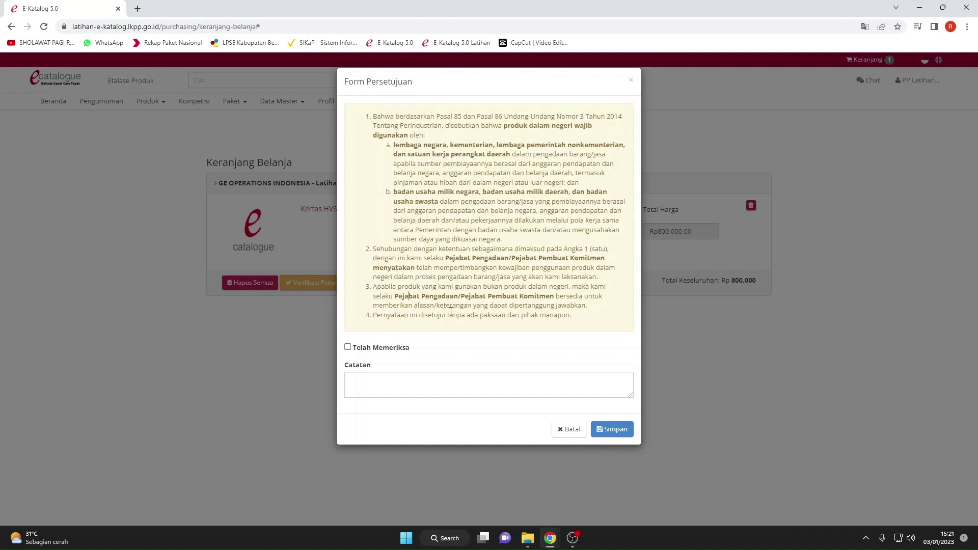
pyautogui.click(348, 347)
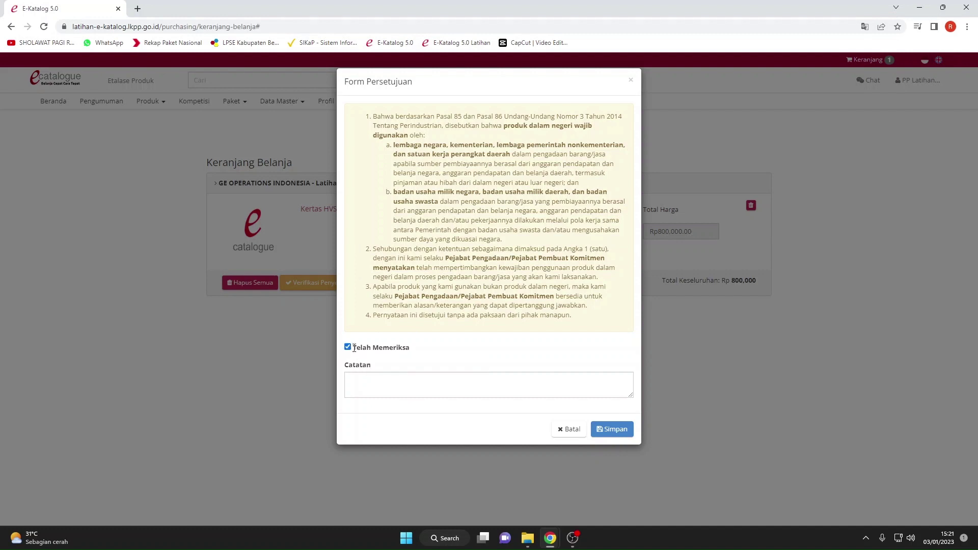
pyautogui.click(484, 395)
pyautogui.click(612, 430)
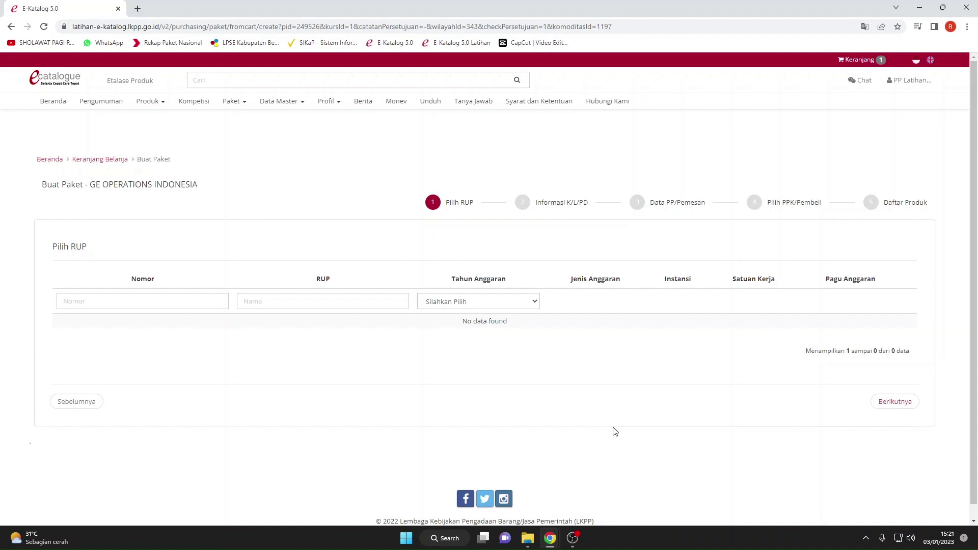
# Set Tahun Anggaran to 2023 and choose the Komputer/Laptop plan.
pyautogui.click(459, 307)
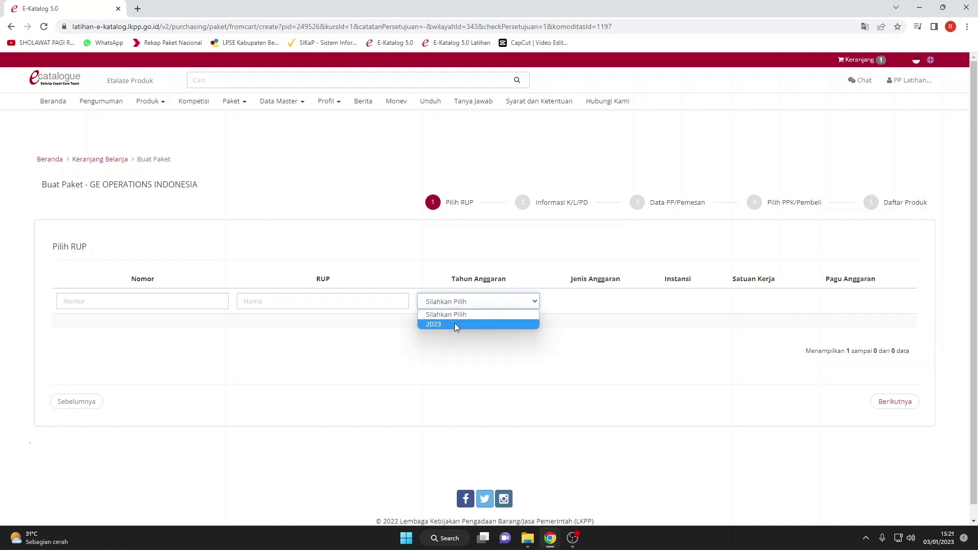
pyautogui.click(454, 323)
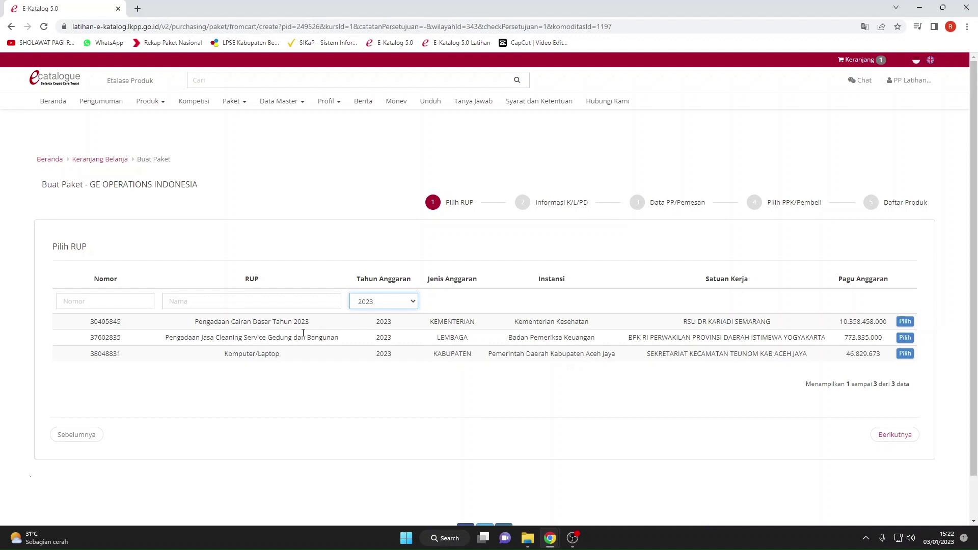
pyautogui.click(297, 374)
pyautogui.moveTo(224, 355); pyautogui.dragTo(283, 359)
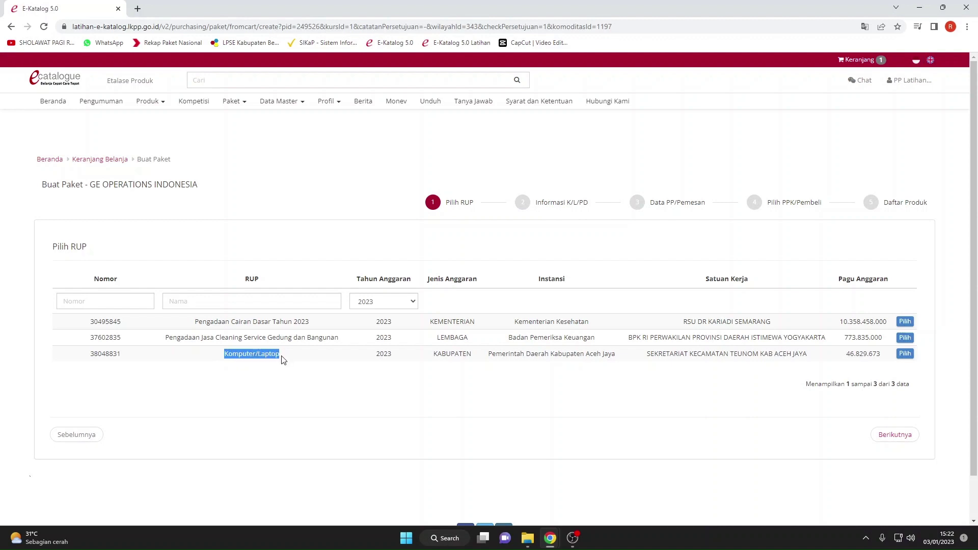
pyautogui.click(284, 368)
pyautogui.click(906, 356)
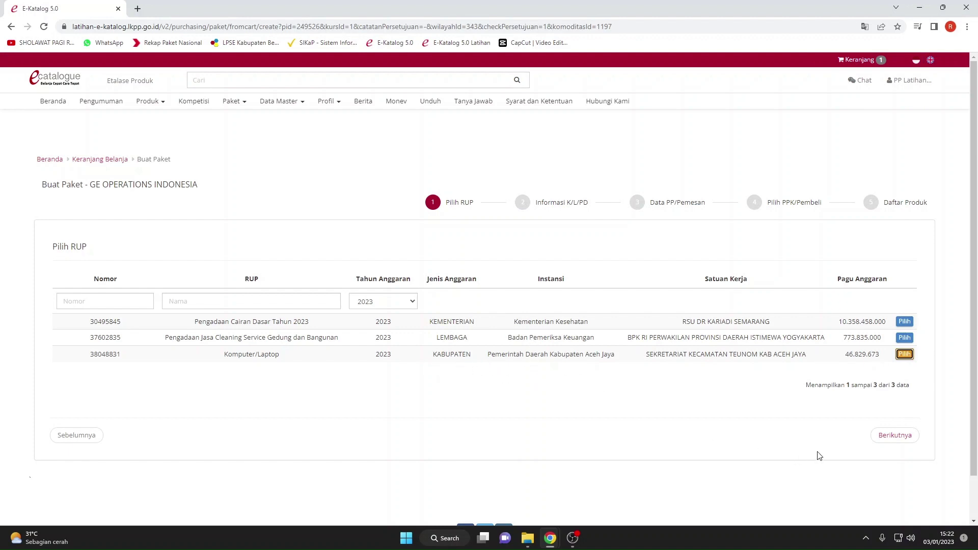
# Advance to the K/L/PD information step and check the prefilled RUP ID and package name.
pyautogui.click(886, 439)
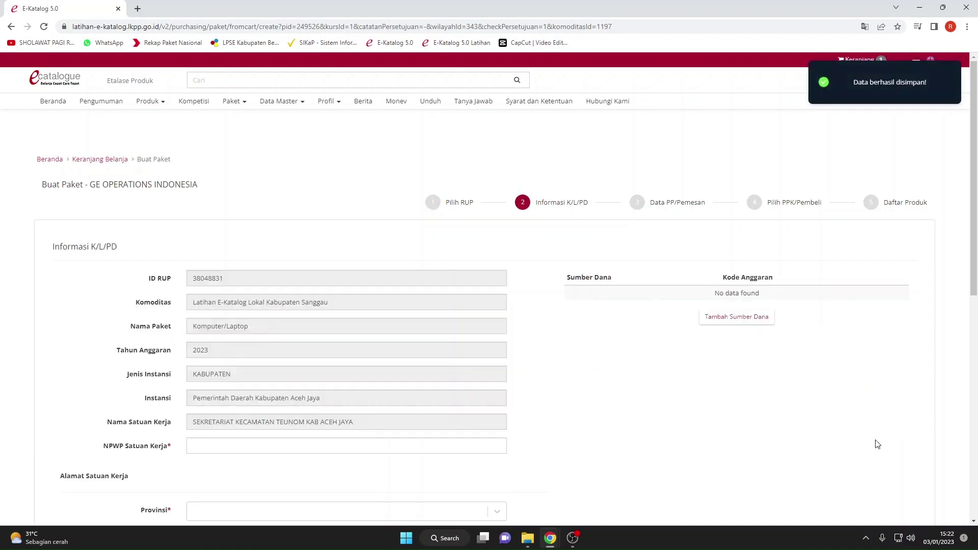
pyautogui.scroll(-1, 564, 395)
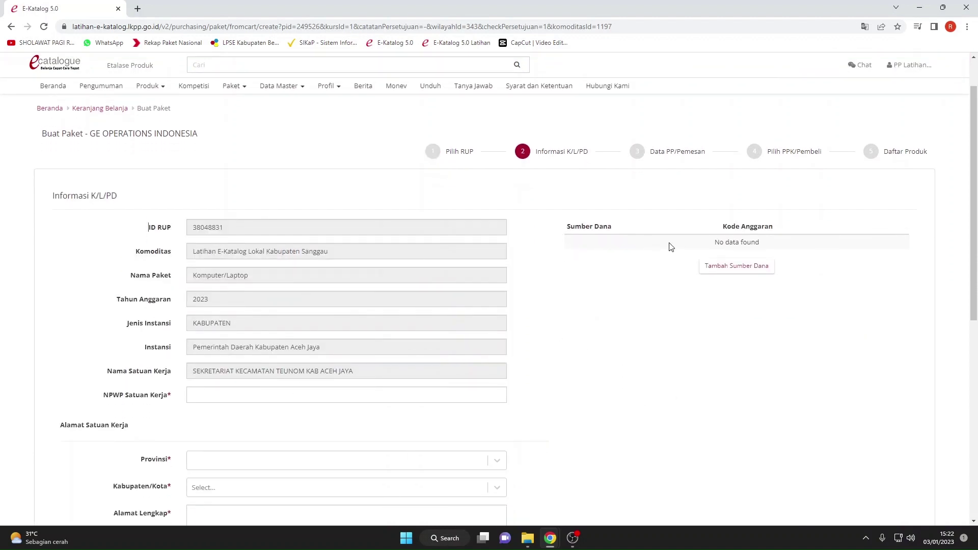
pyautogui.click(212, 227)
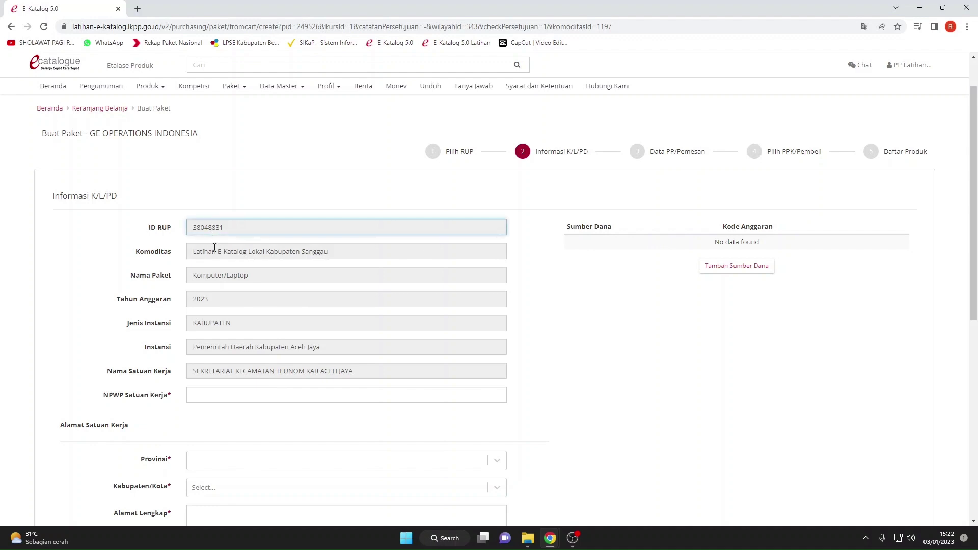
pyautogui.click(215, 275)
pyautogui.scroll(-2, 217, 290)
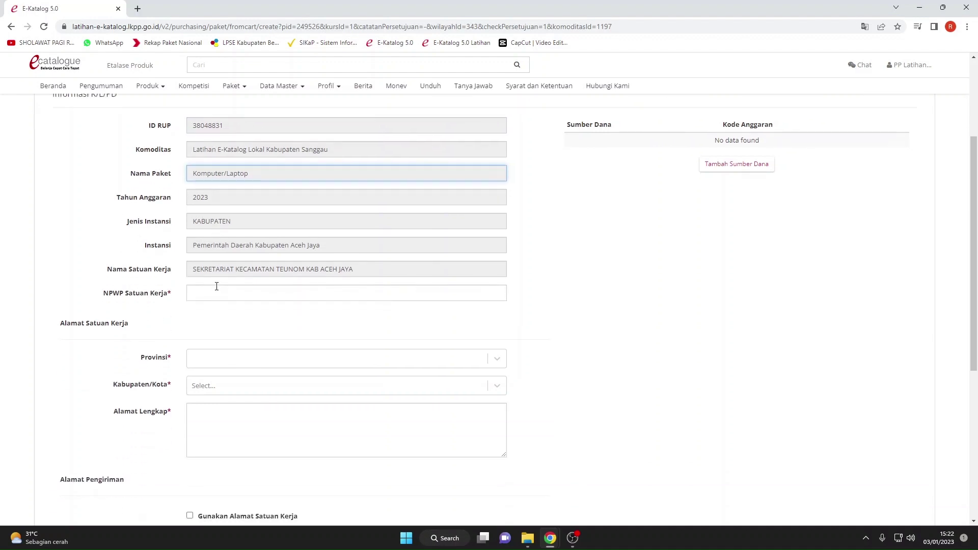
# Fill in the saved NPWP and choose Provinsi Riau and Kabupaten Bengkalis.
pyautogui.click(212, 293)
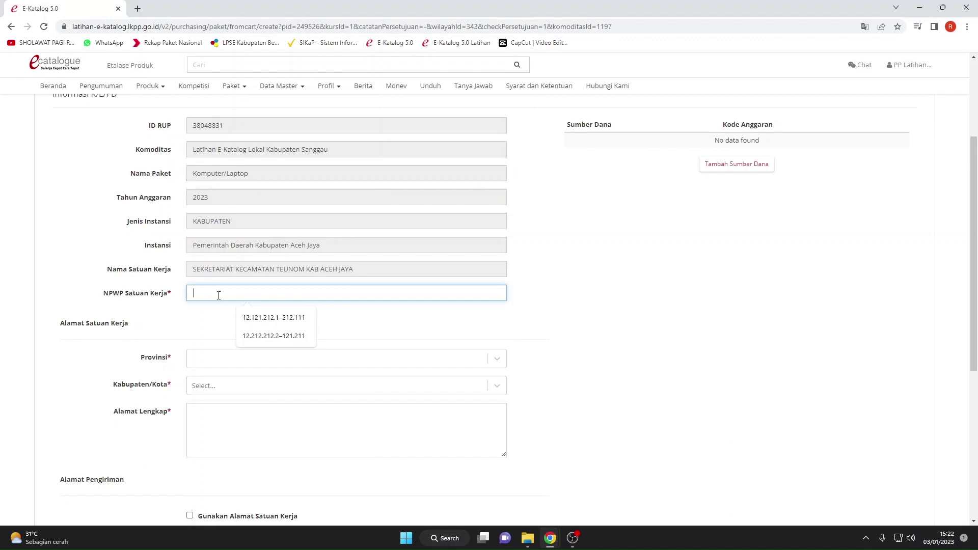
pyautogui.click(249, 318)
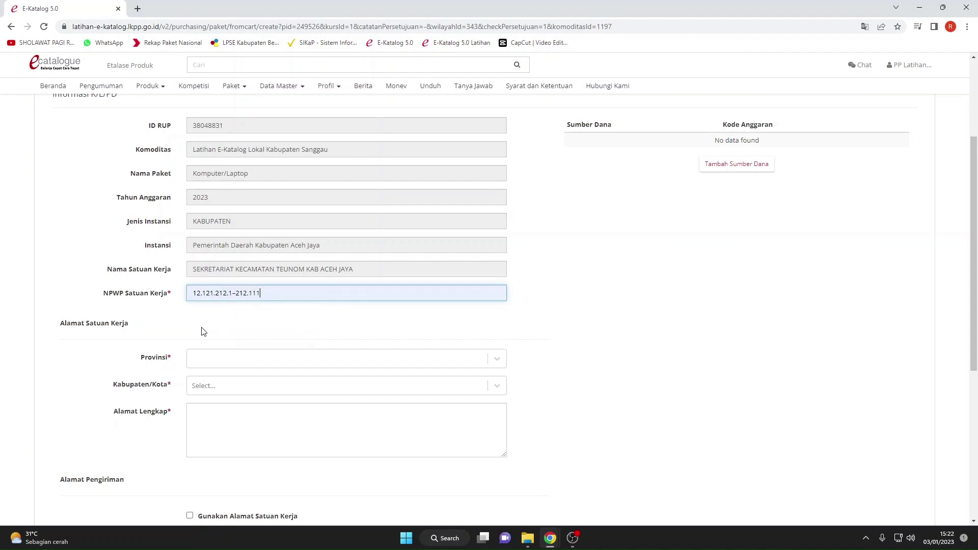
pyautogui.click(228, 366)
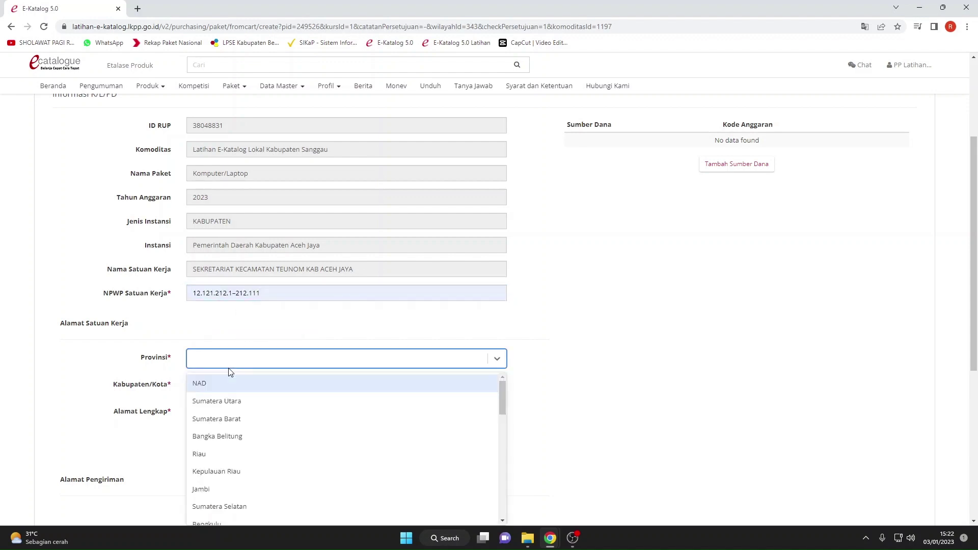
pyautogui.write('riau')
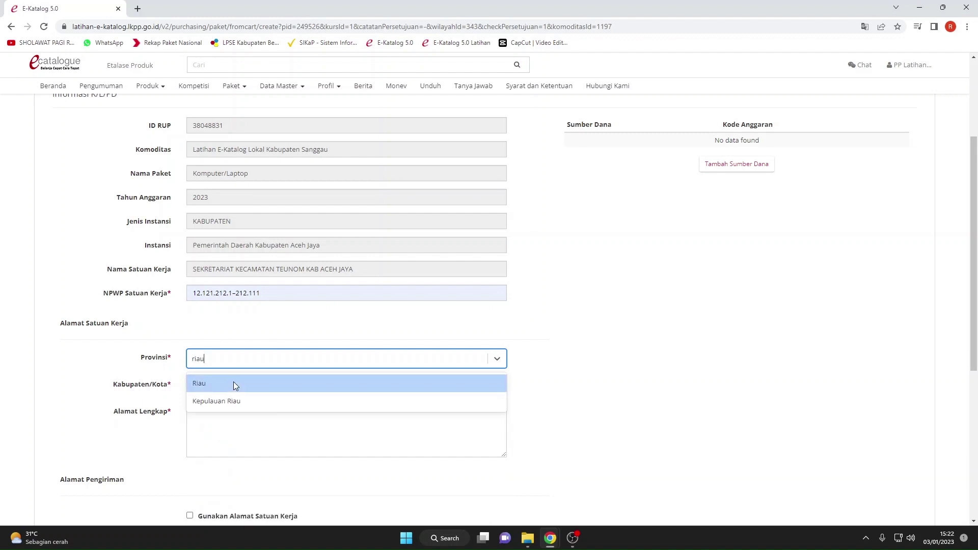
pyautogui.click(234, 383)
pyautogui.write('ben')
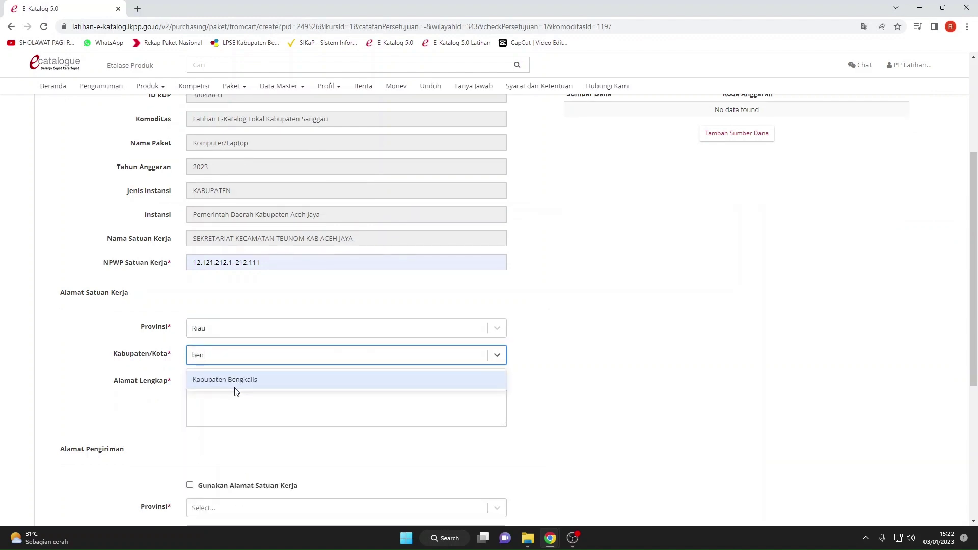
pyautogui.click(235, 385)
# Enter the work unit's full address and reuse it as the shipping address.
pyautogui.click(236, 387)
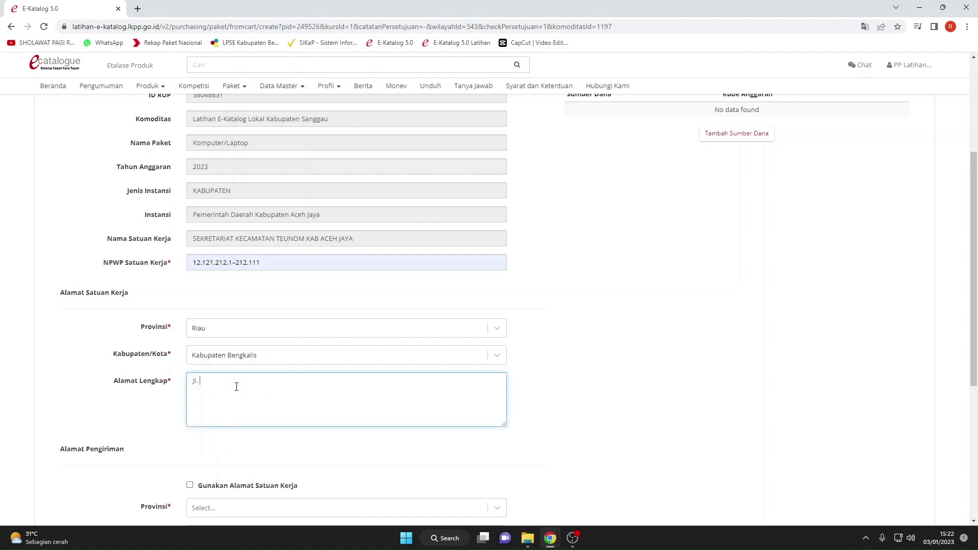
pyautogui.write('Jl. A')
pyautogui.write('. Yni')
pyautogui.write('ni')
pyautogui.write(' No')
pyautogui.write('. 070')
pyautogui.scroll(-2, 237, 387)
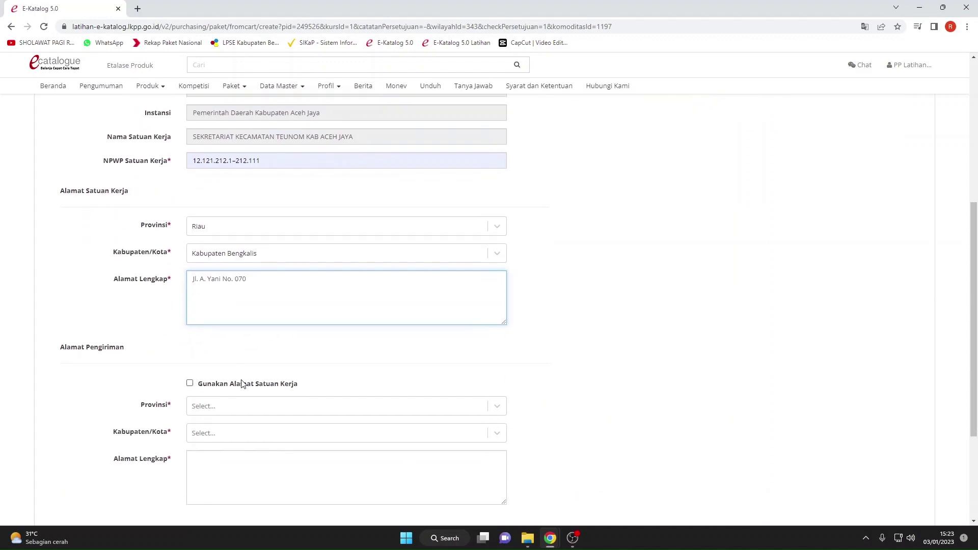
pyautogui.click(193, 387)
pyautogui.scroll(3, 554, 353)
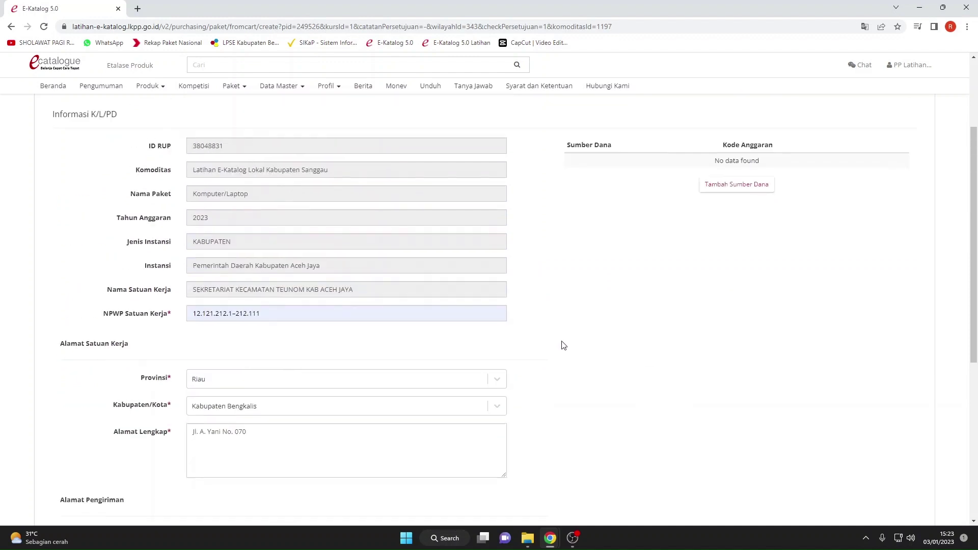
pyautogui.click(726, 190)
pyautogui.click(610, 169)
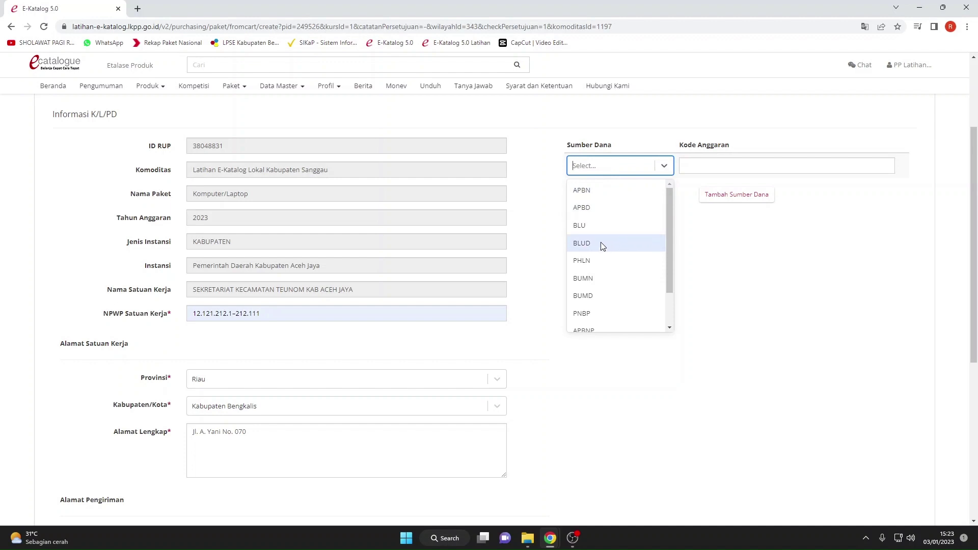
pyautogui.click(601, 206)
pyautogui.click(692, 165)
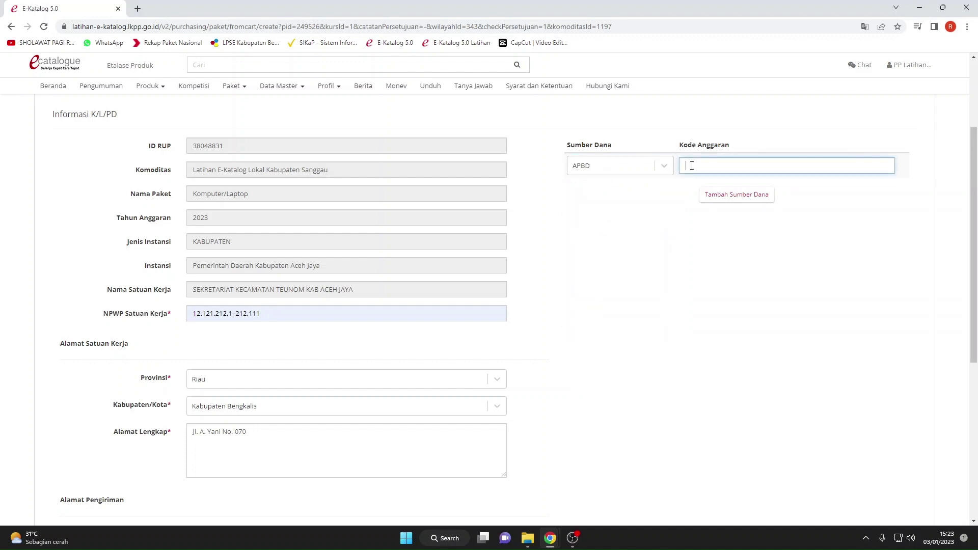
pyautogui.write('1222222222')
pyautogui.click(698, 240)
pyautogui.scroll(-3, 698, 240)
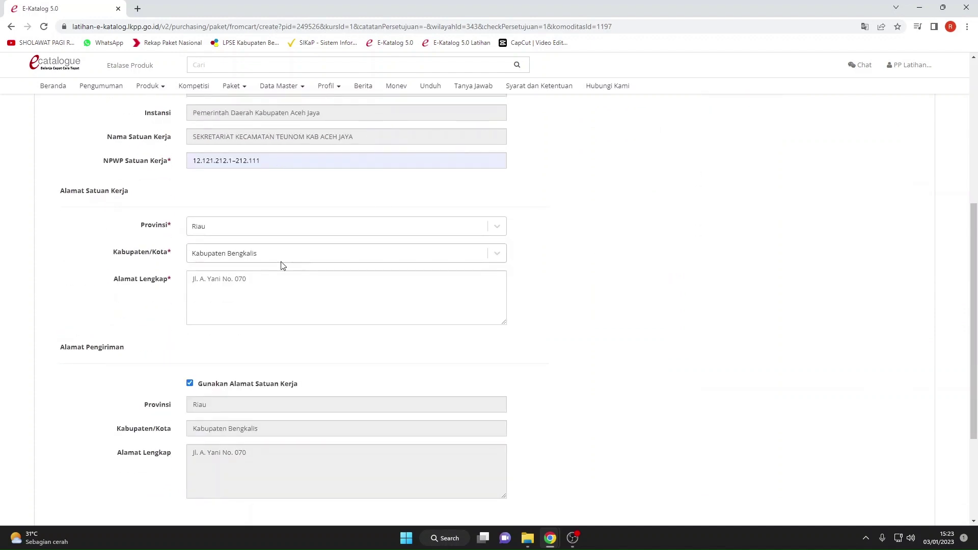
pyautogui.scroll(-2, 229, 267)
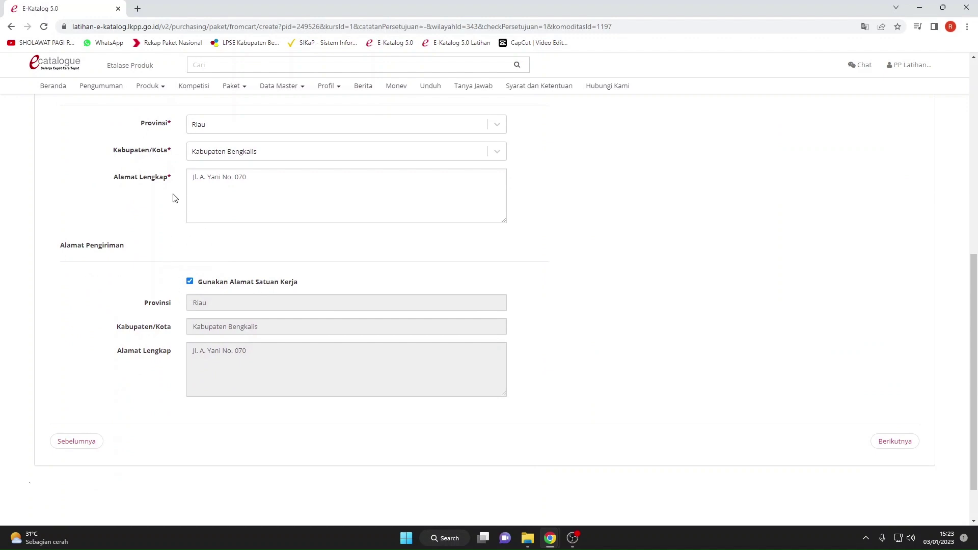
pyautogui.scroll(1, 175, 197)
pyautogui.moveTo(167, 227); pyautogui.dragTo(163, 228)
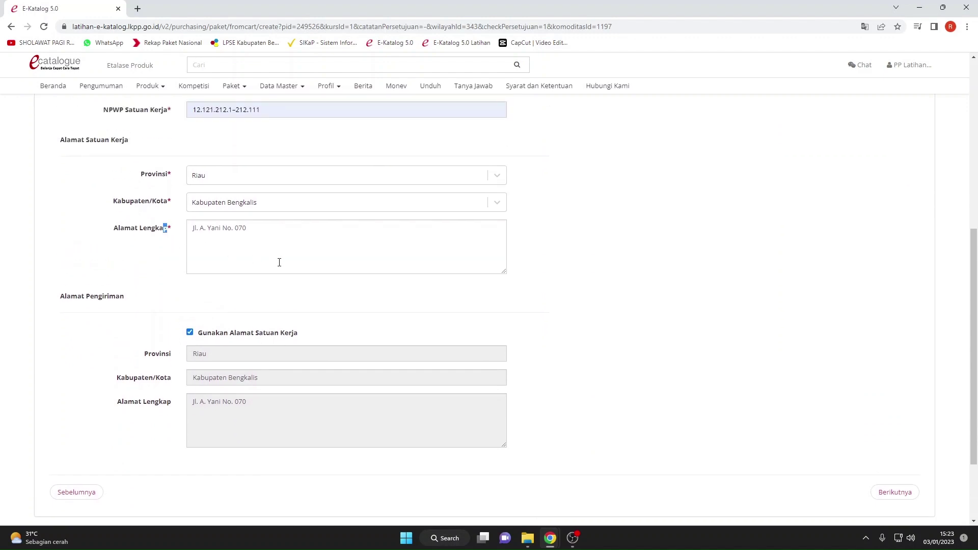
pyautogui.click(279, 262)
pyautogui.scroll(-2, 820, 321)
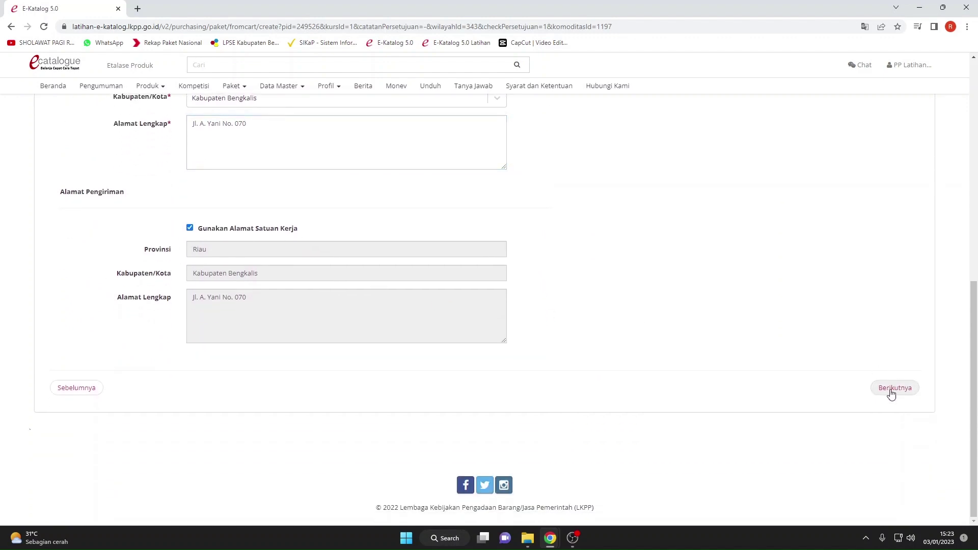
# Advance to Data PP/Pemesan and set the orderer's Jabatan to Pejabat Pengadaan.
pyautogui.click(891, 390)
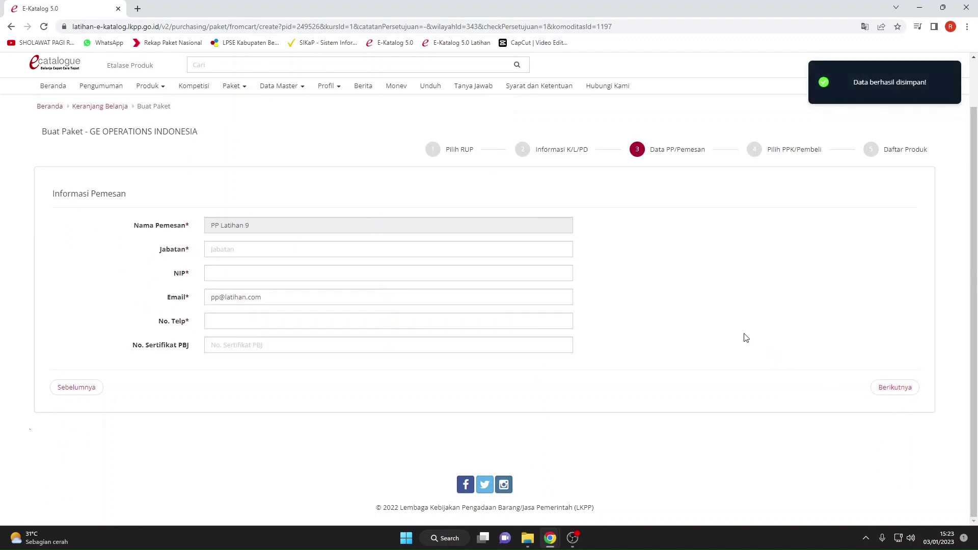
pyautogui.scroll(1, 700, 317)
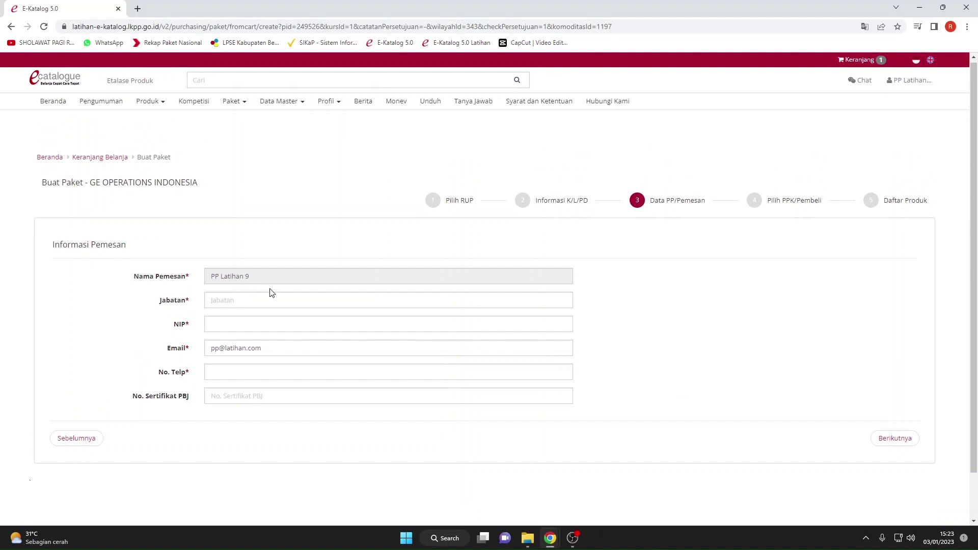
pyautogui.moveTo(264, 279); pyautogui.dragTo(212, 274)
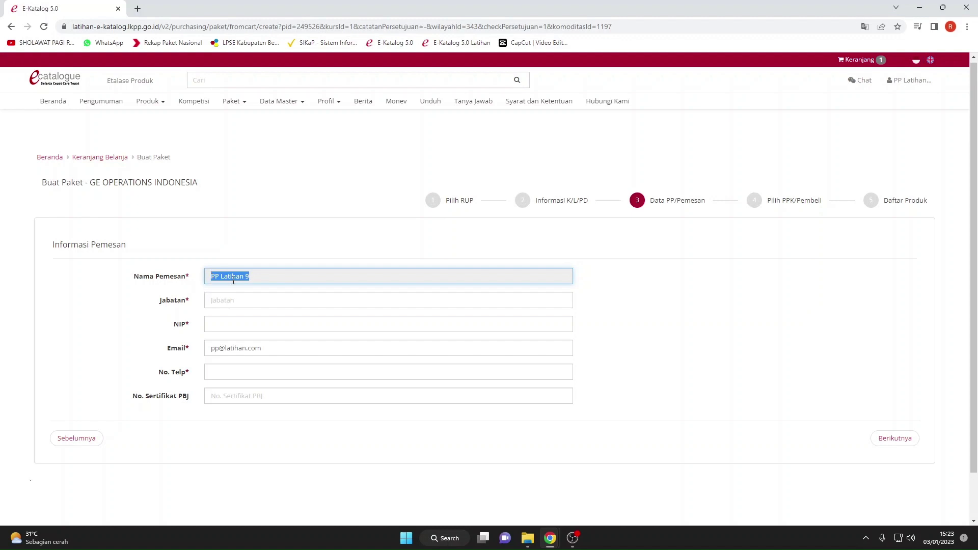
pyautogui.click(227, 301)
pyautogui.click(257, 324)
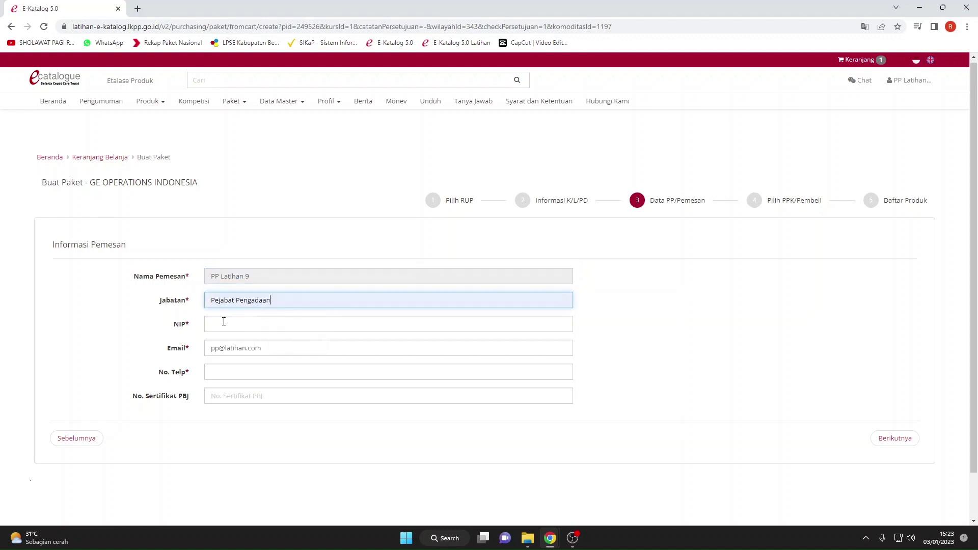
# Fill in the saved NIP and phone number, leaving No. Sertifikat PBJ empty.
pyautogui.click(224, 322)
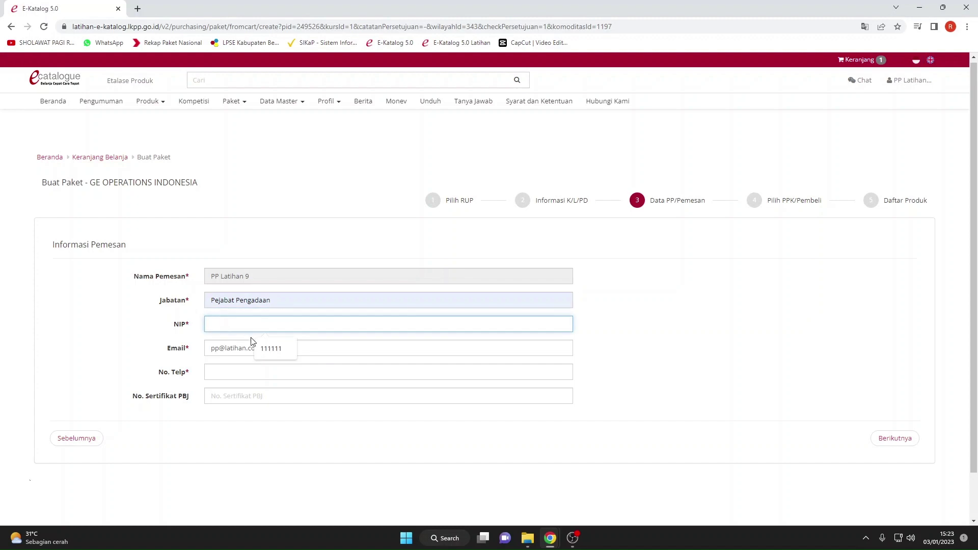
pyautogui.click(272, 350)
pyautogui.click(245, 367)
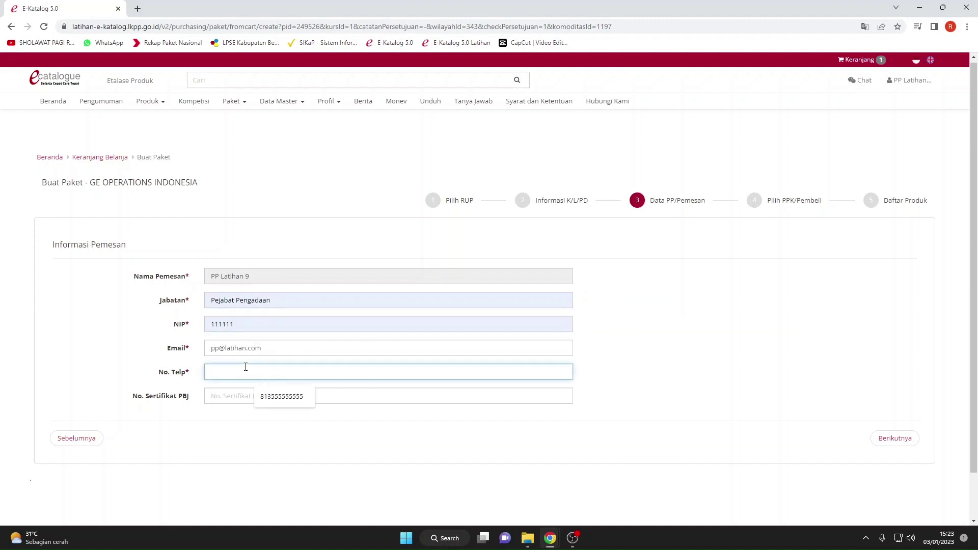
pyautogui.click(265, 397)
pyautogui.click(241, 399)
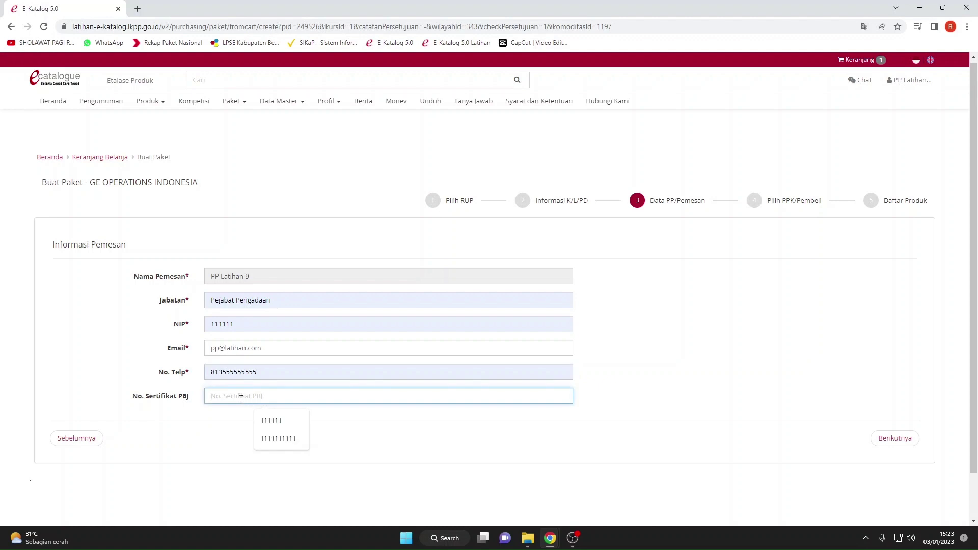
pyautogui.moveTo(194, 398); pyautogui.dragTo(133, 406)
pyautogui.click(149, 410)
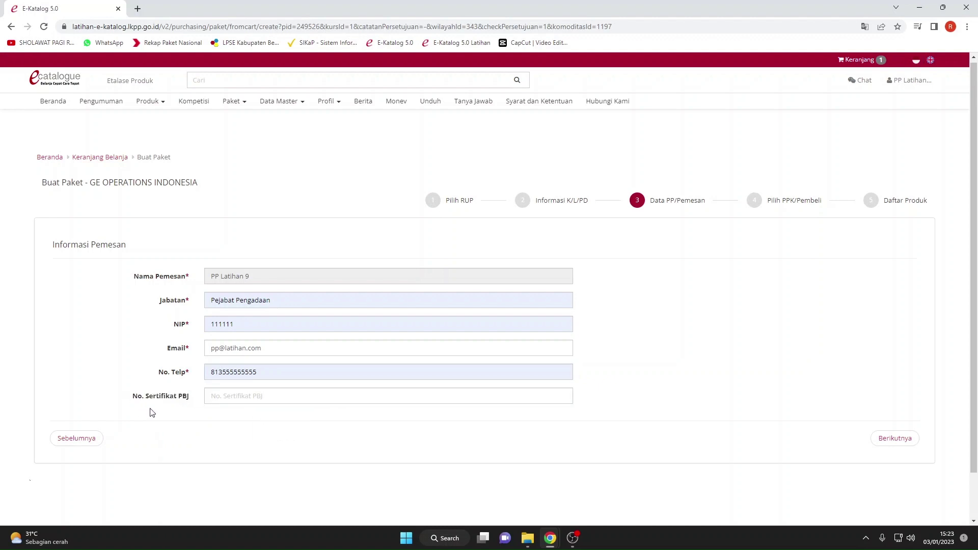
pyautogui.click(218, 401)
pyautogui.click(190, 394)
# Filter the PPK list by username 'ppk' and choose the training PPK as buyer.
pyautogui.click(912, 437)
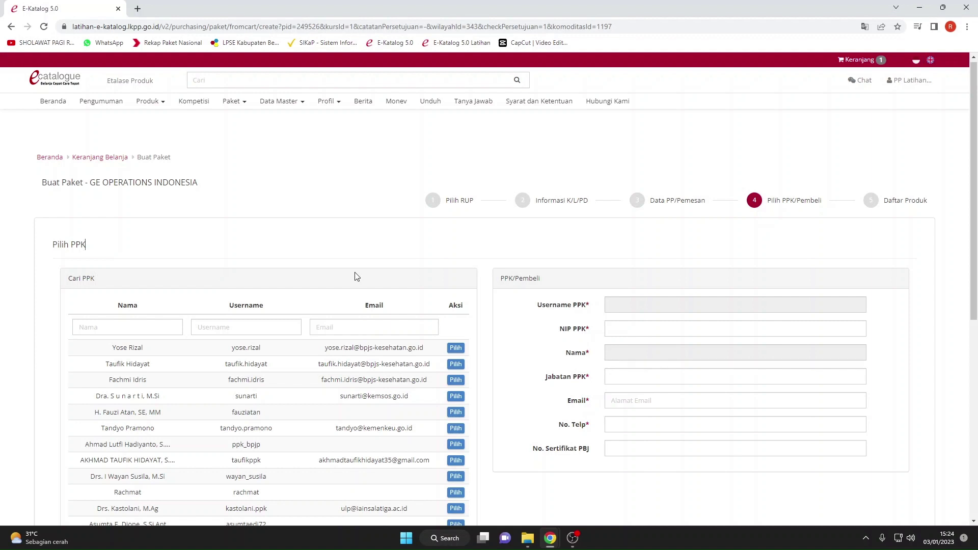
pyautogui.click(248, 322)
pyautogui.write('ppk_latihan_9')
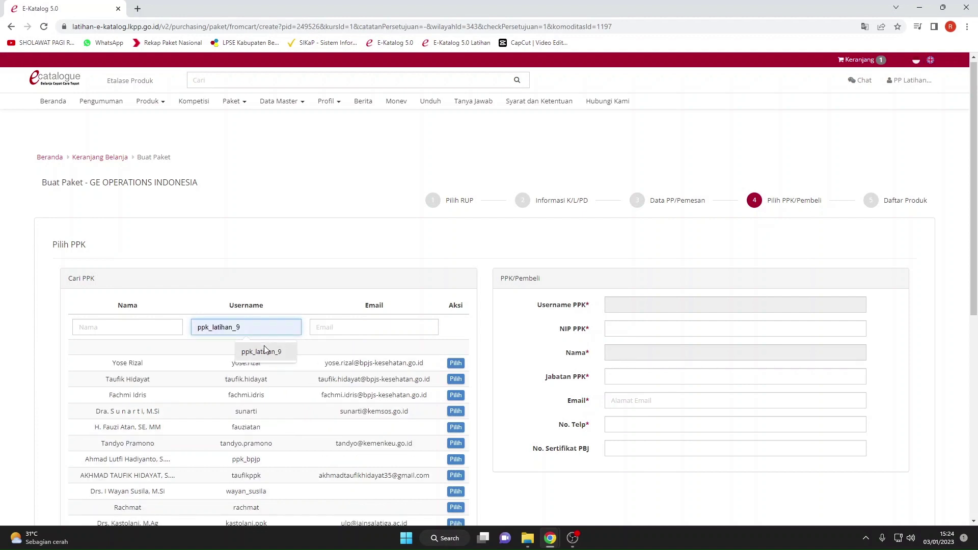
pyautogui.click(261, 351)
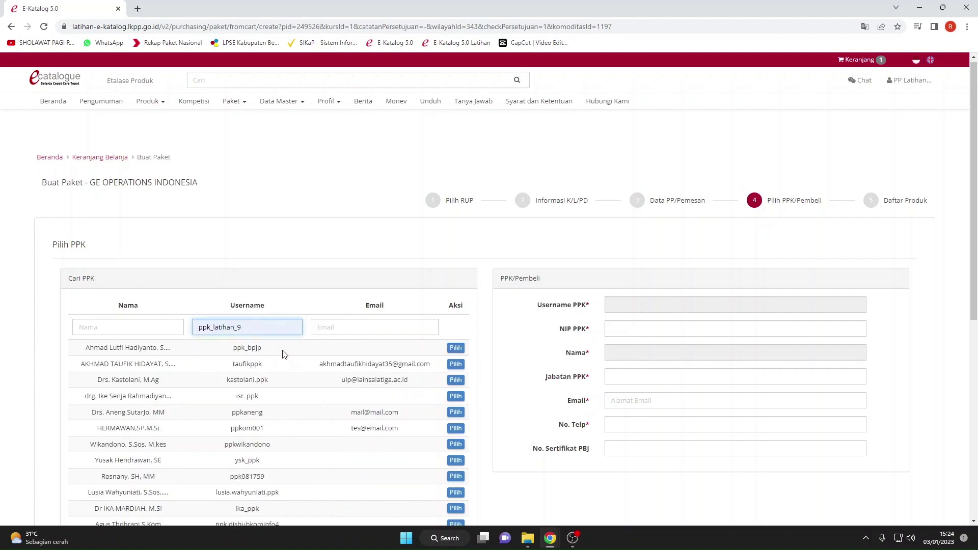
pyautogui.scroll(-2, 283, 351)
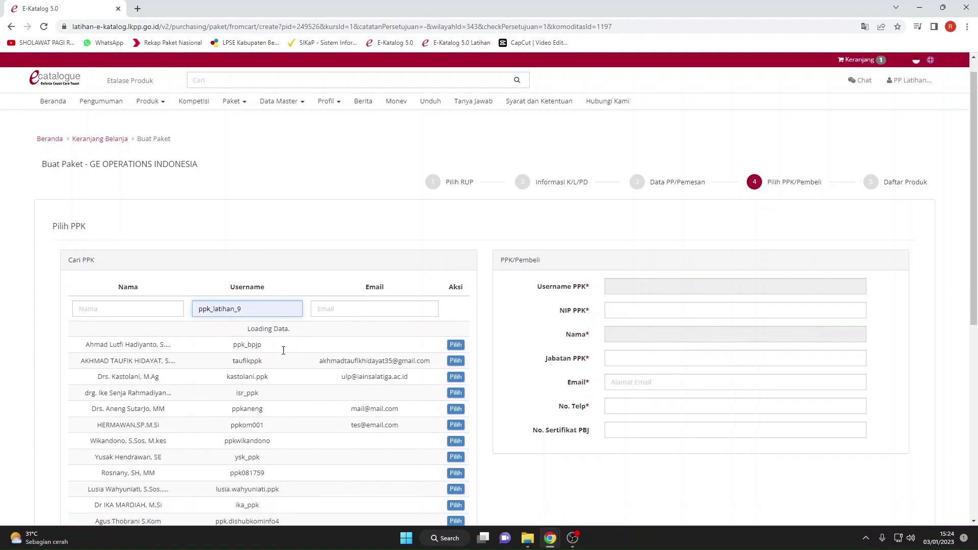
pyautogui.click(334, 321)
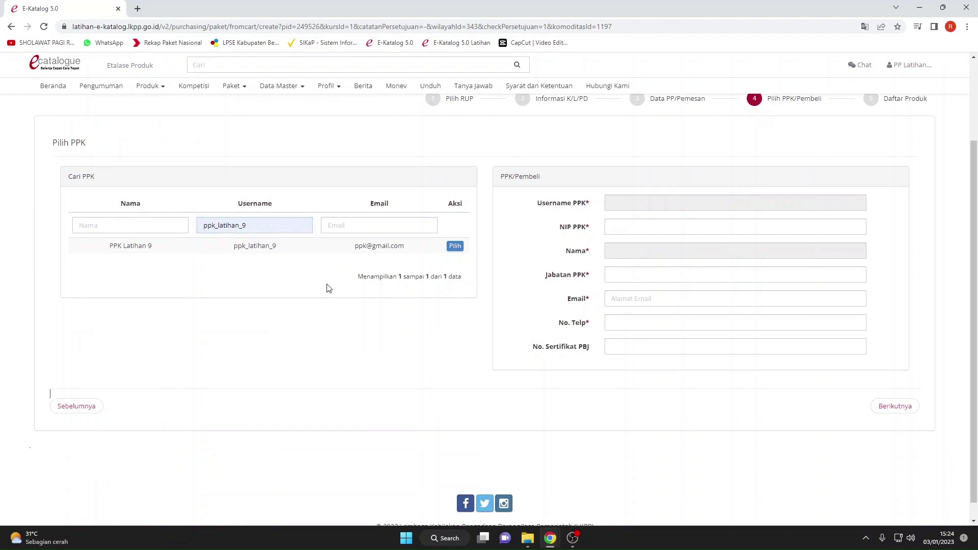
pyautogui.click(455, 247)
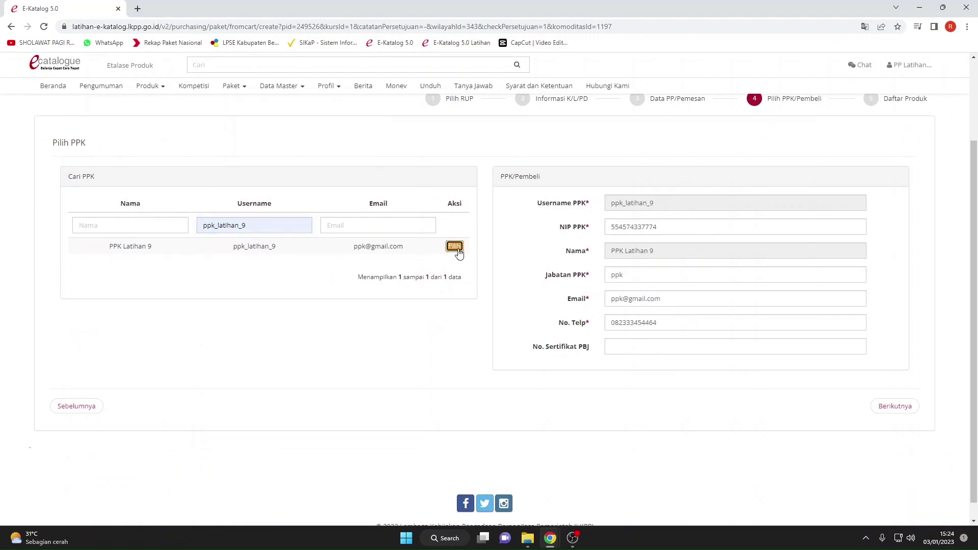
# Enter PBJ certificate number 111111 for the PPK and continue to the product list.
pyautogui.click(648, 344)
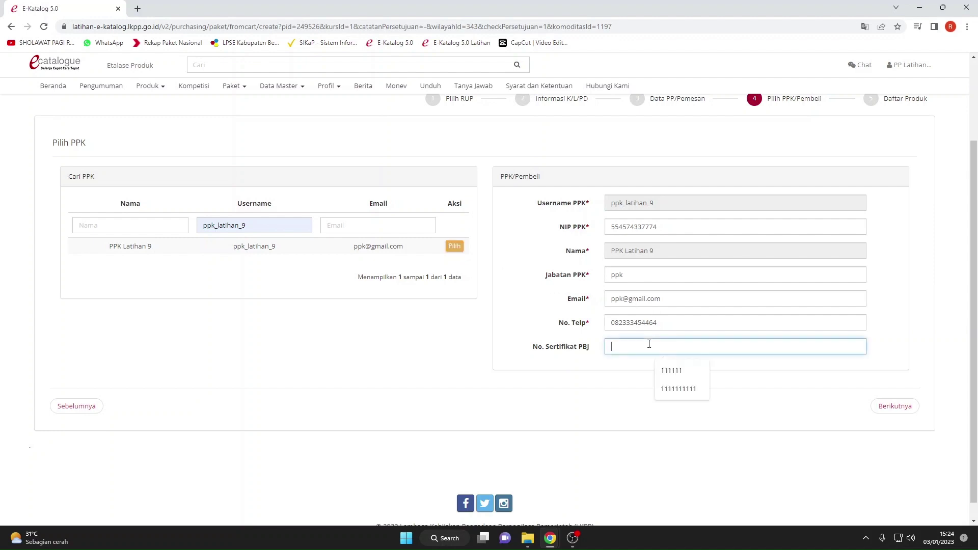
pyautogui.click(661, 370)
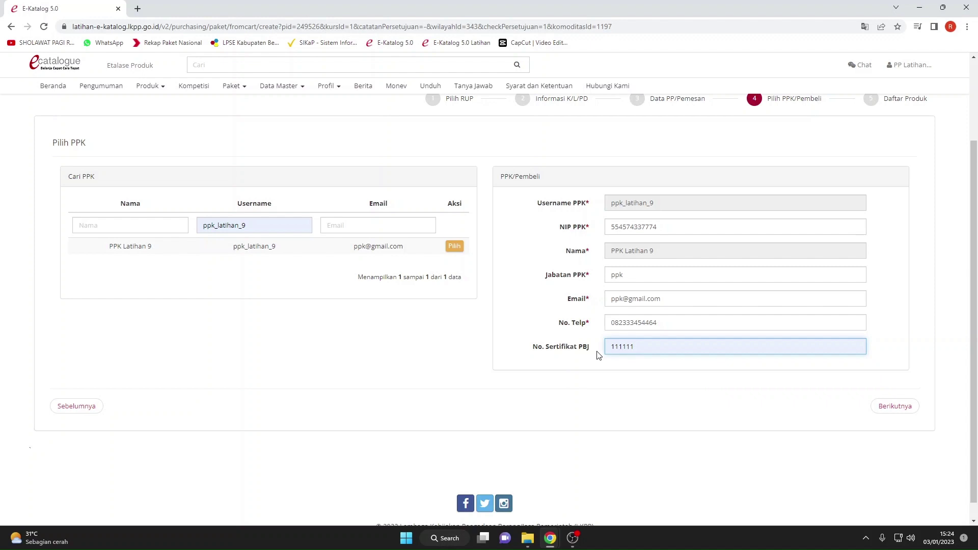
pyautogui.click(587, 379)
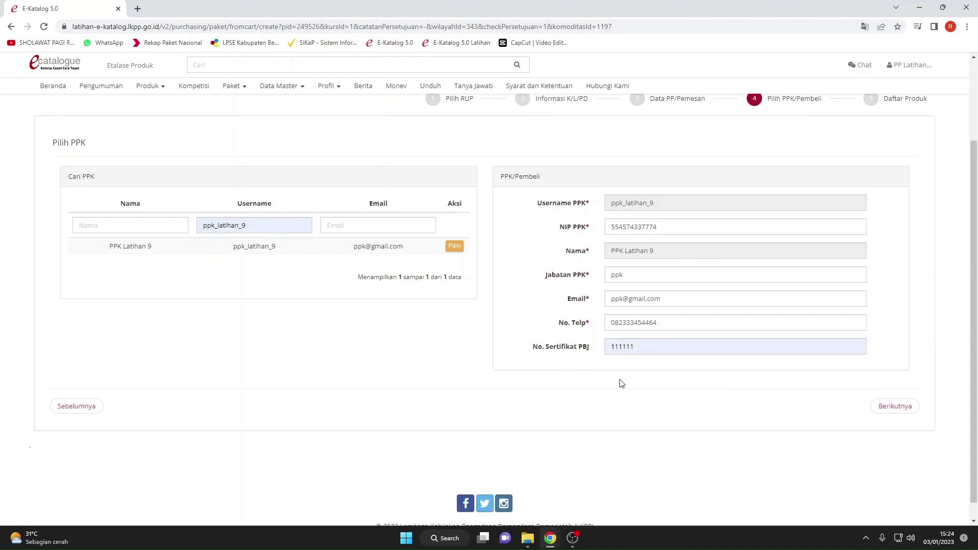
pyautogui.scroll(1, 673, 369)
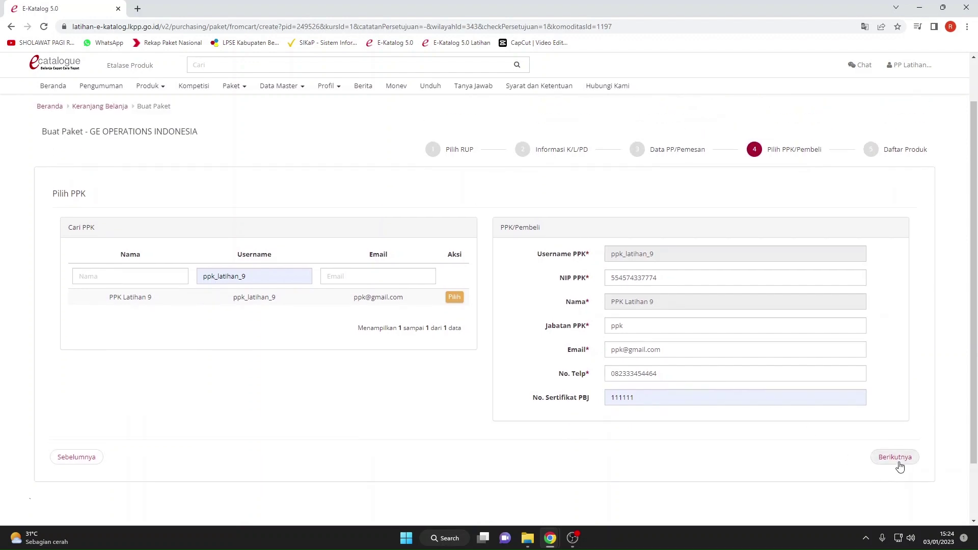
pyautogui.click(894, 458)
# Set the Kertas HVS 80Grm shipping cost reference to 10000 and submit the Rp 810.000,00 package.
pyautogui.click(584, 314)
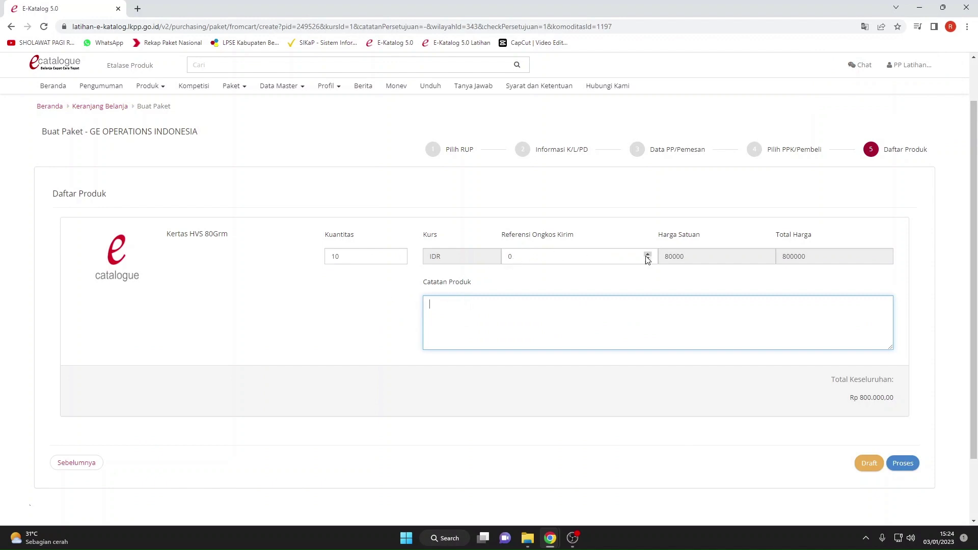
pyautogui.click(513, 257)
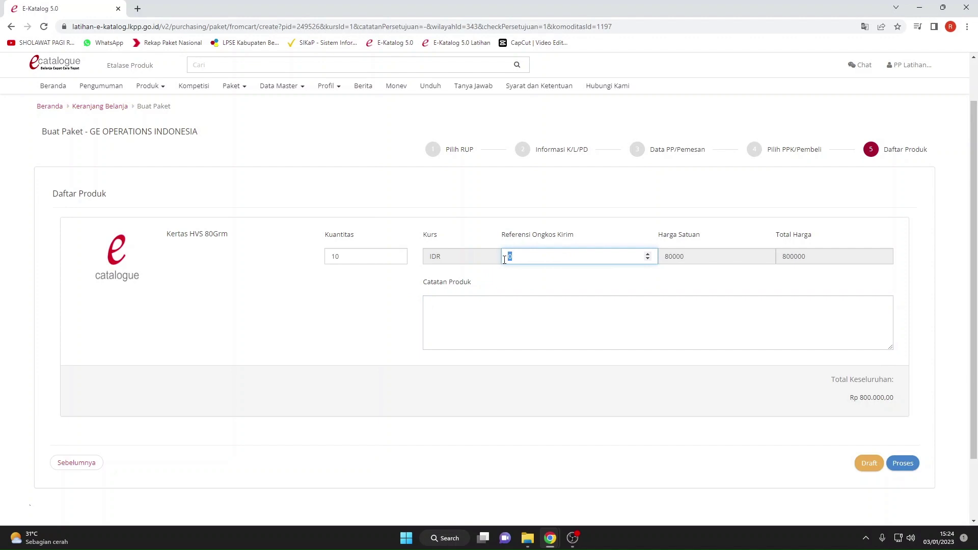
pyautogui.click(493, 313)
pyautogui.click(511, 257)
pyautogui.write('10000000')
pyautogui.click(532, 321)
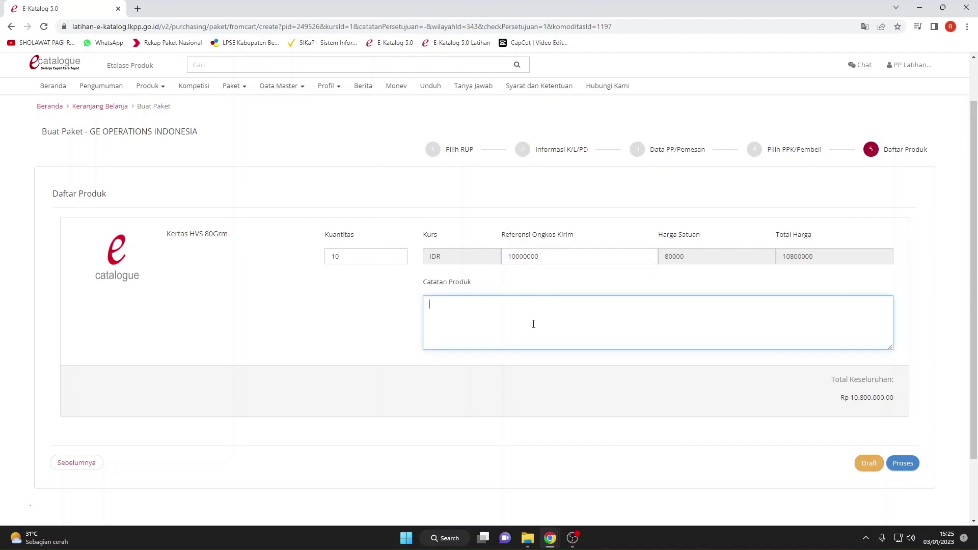
pyautogui.click(549, 256)
pyautogui.press('BackSpace')
pyautogui.press('BackSpace')
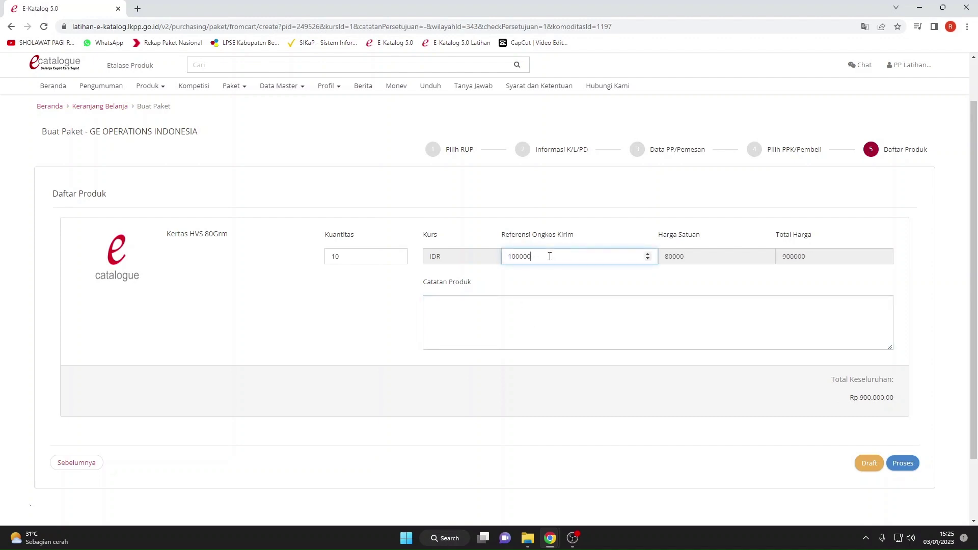
pyautogui.press('BackSpace')
pyautogui.click(541, 321)
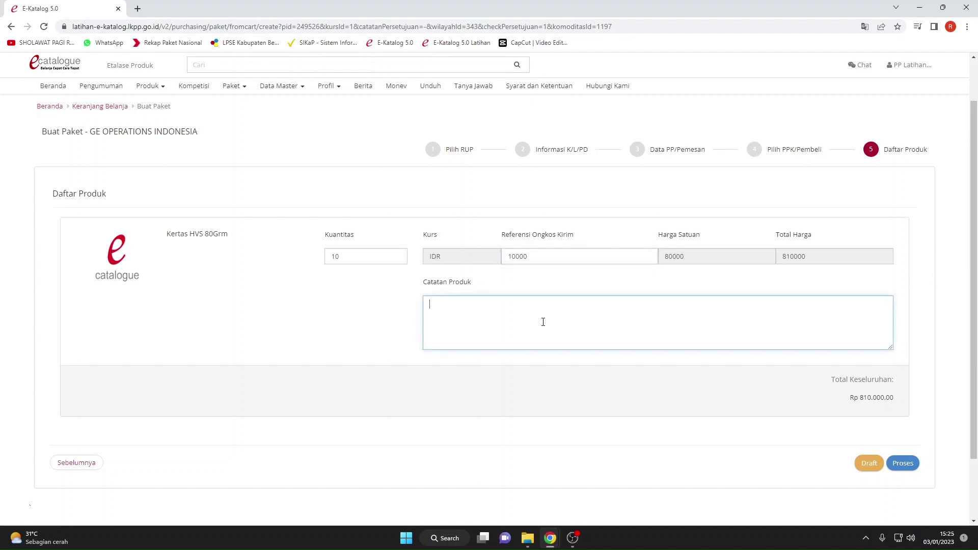
pyautogui.click(901, 463)
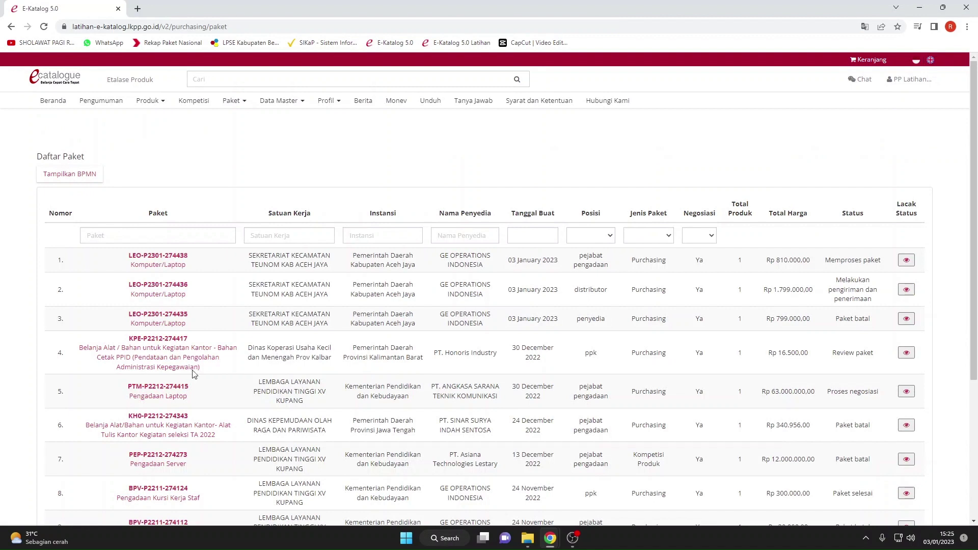
pyautogui.moveTo(114, 262); pyautogui.dragTo(901, 264)
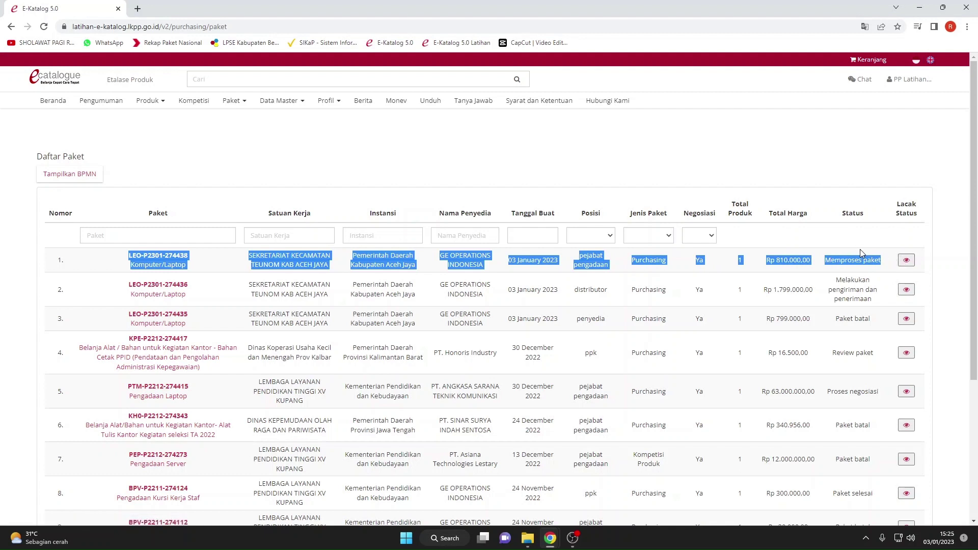
pyautogui.click(905, 260)
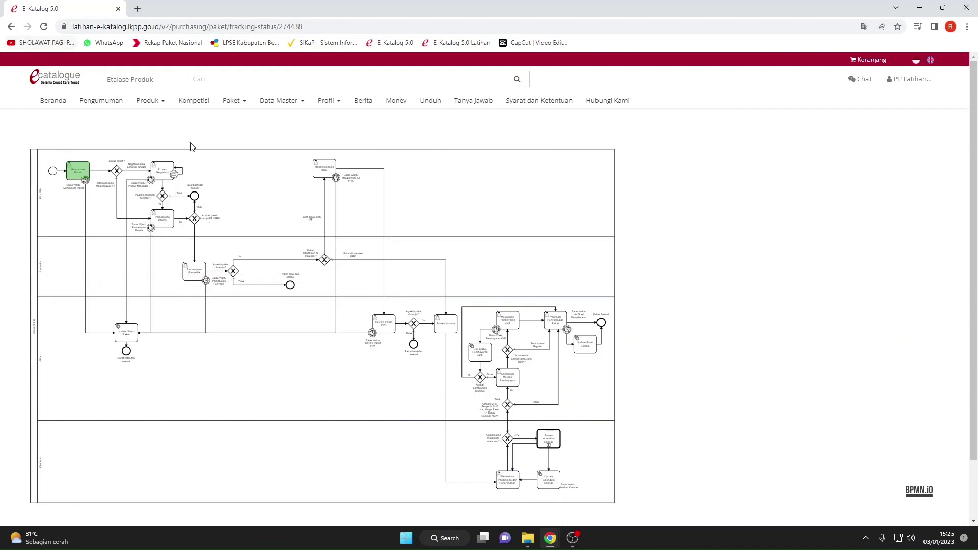
pyautogui.scroll(-5, 225, 231)
pyautogui.scroll(3, 224, 232)
pyautogui.click(10, 25)
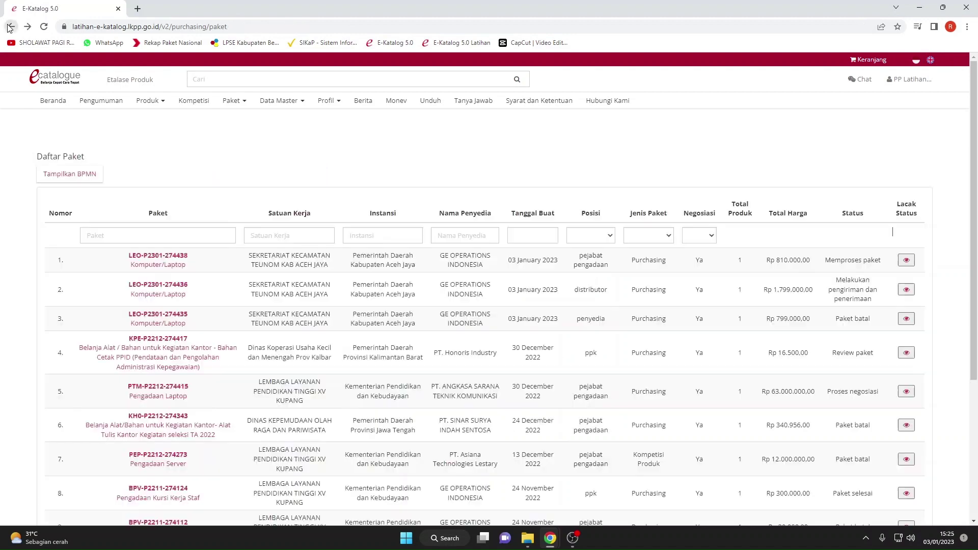
pyautogui.click(163, 256)
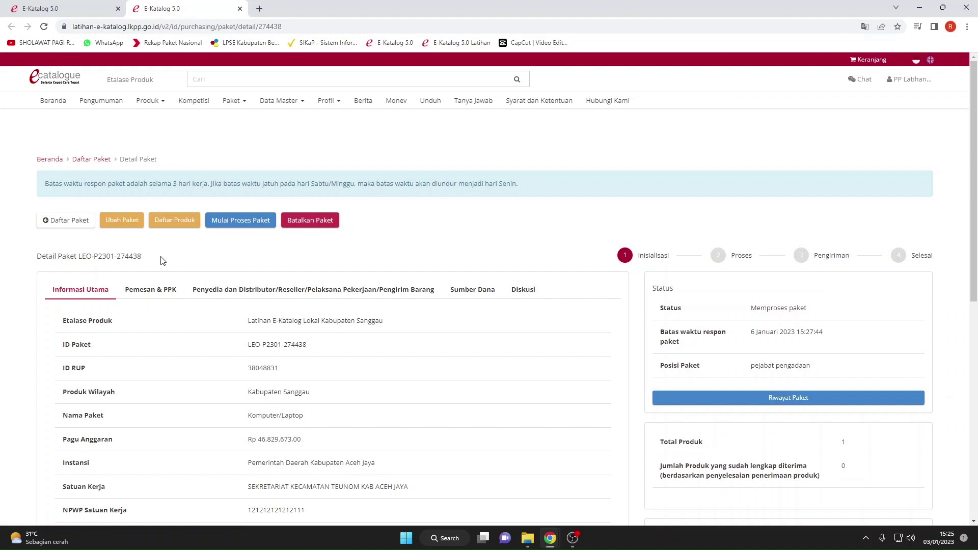
pyautogui.scroll(-5, 160, 264)
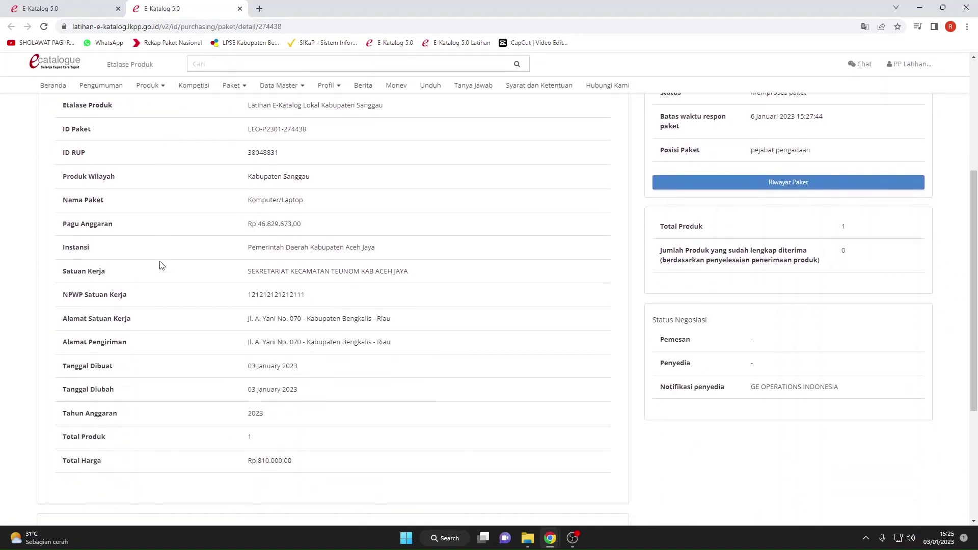
pyautogui.scroll(4, 156, 249)
pyautogui.click(156, 247)
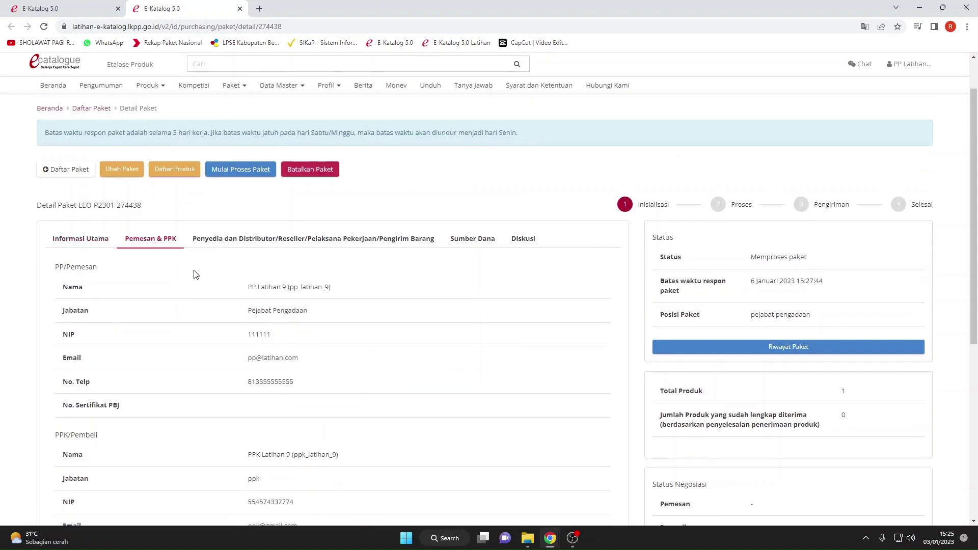
pyautogui.scroll(-2, 191, 273)
pyautogui.scroll(1, 234, 236)
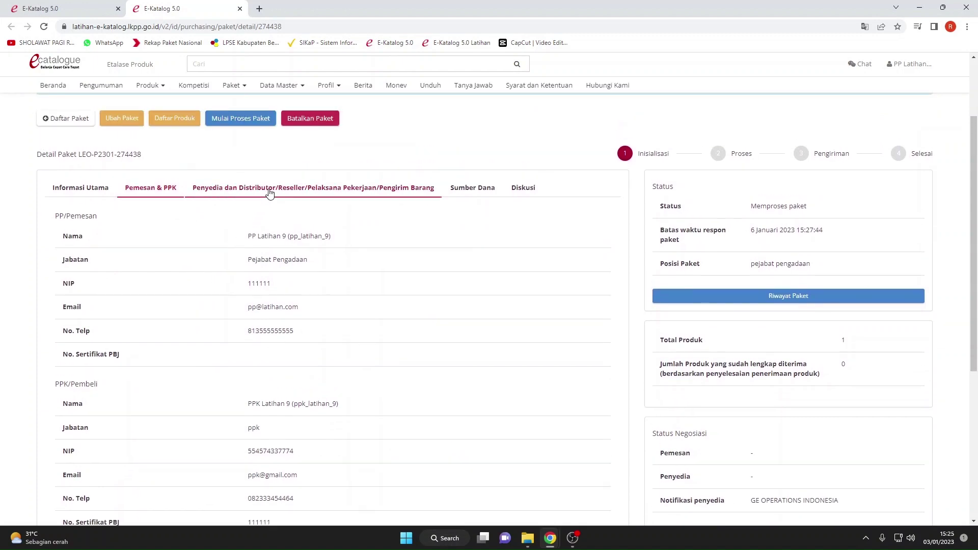
pyautogui.click(212, 191)
pyautogui.scroll(-2, 283, 275)
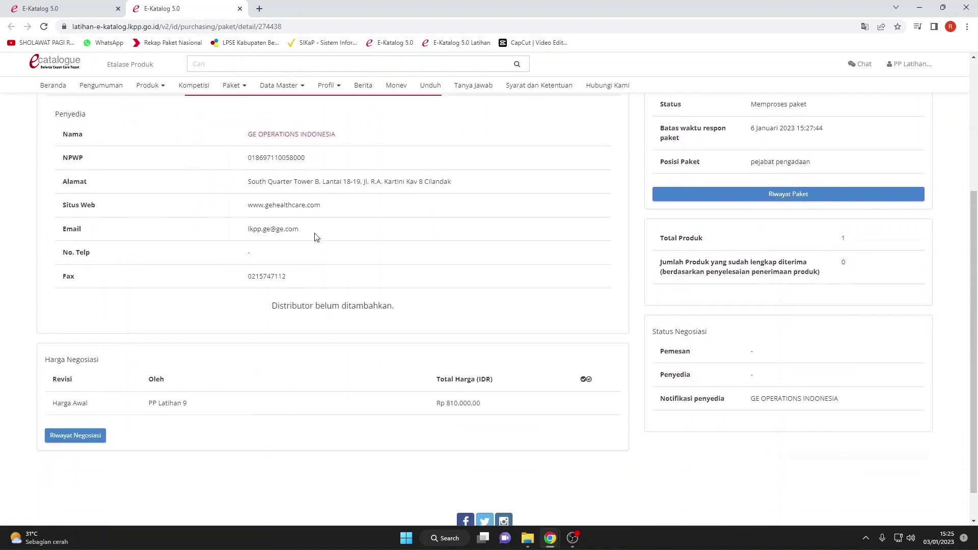
pyautogui.scroll(1, 321, 214)
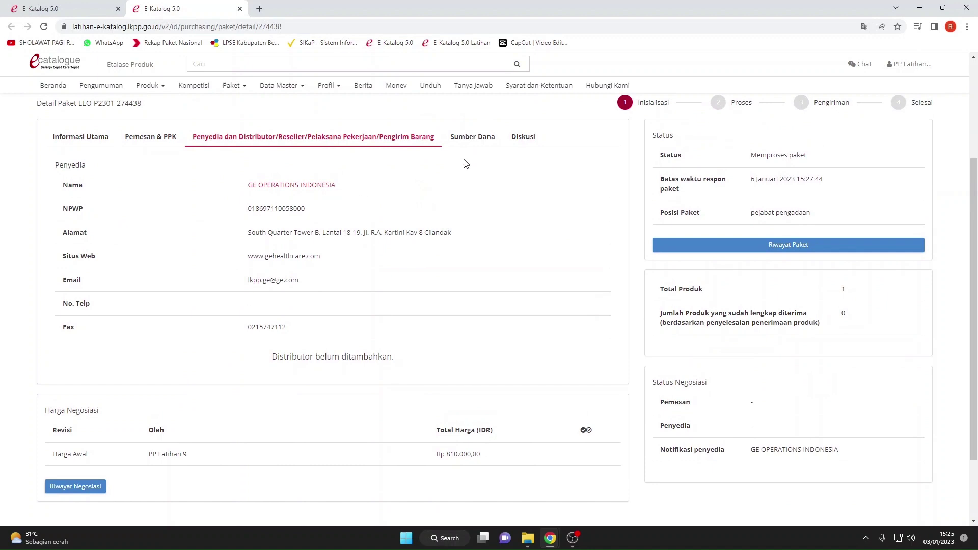
pyautogui.scroll(2, 456, 227)
pyautogui.click(473, 244)
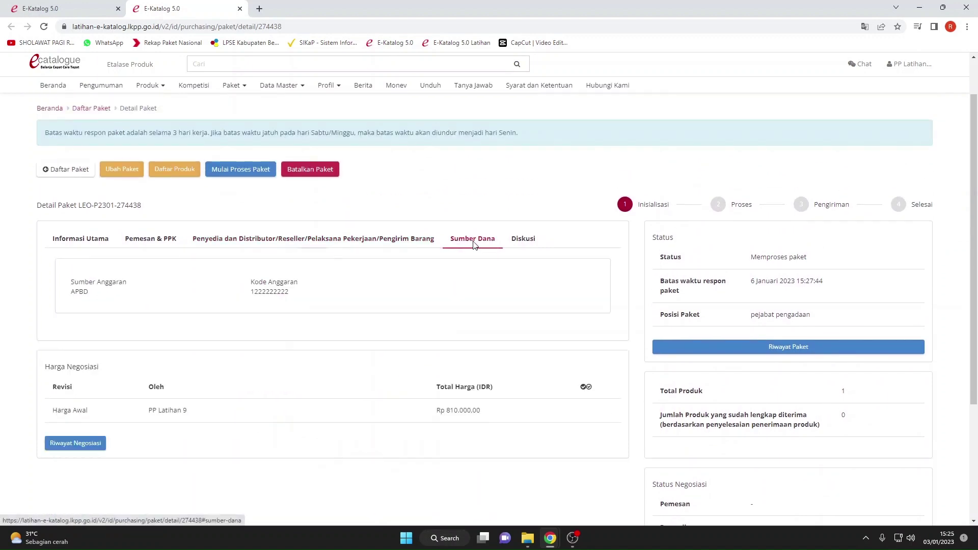
pyautogui.click(519, 243)
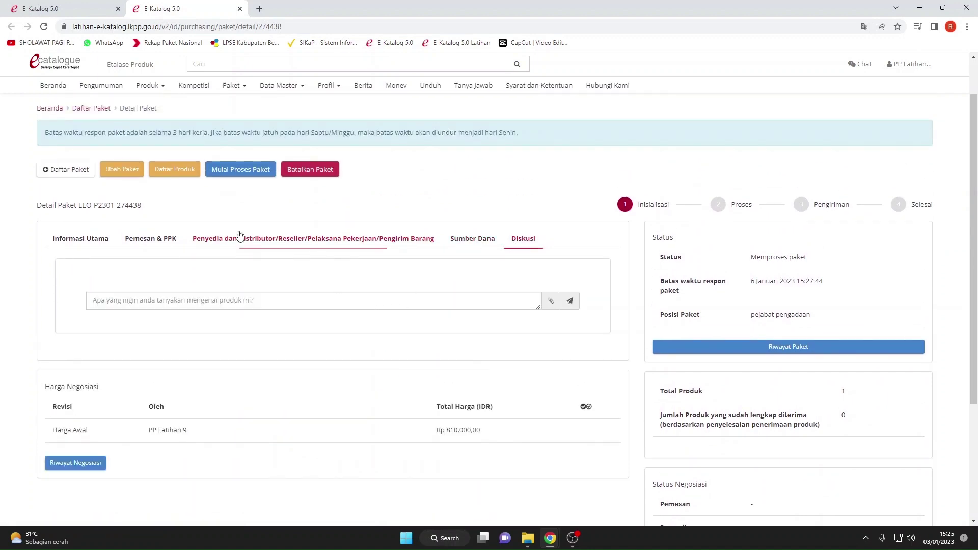
pyautogui.click(168, 170)
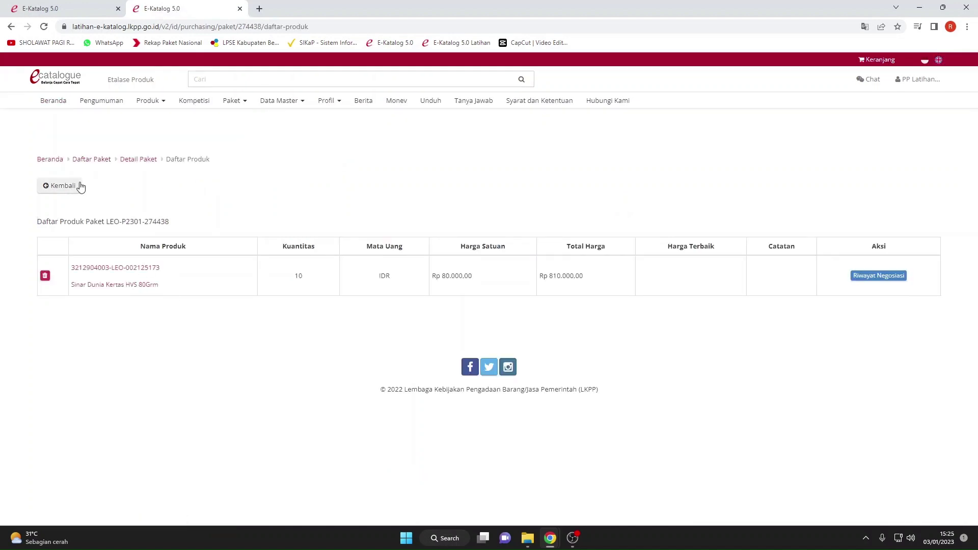
pyautogui.click(59, 185)
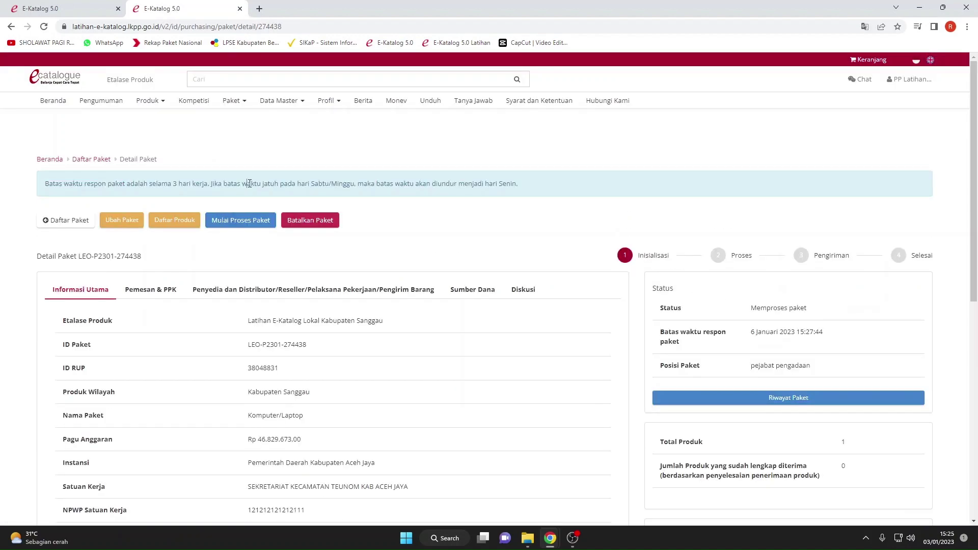
pyautogui.click(241, 224)
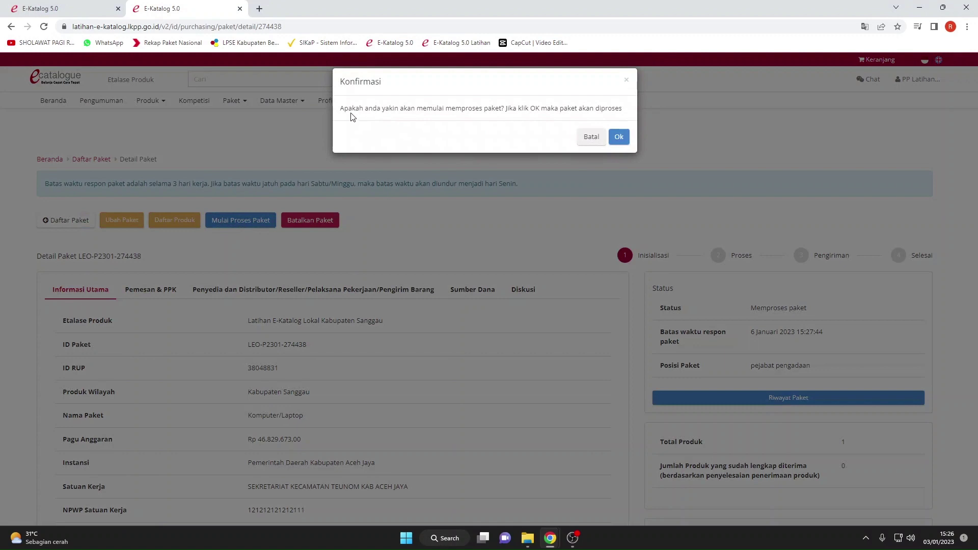
pyautogui.moveTo(340, 109); pyautogui.dragTo(501, 109)
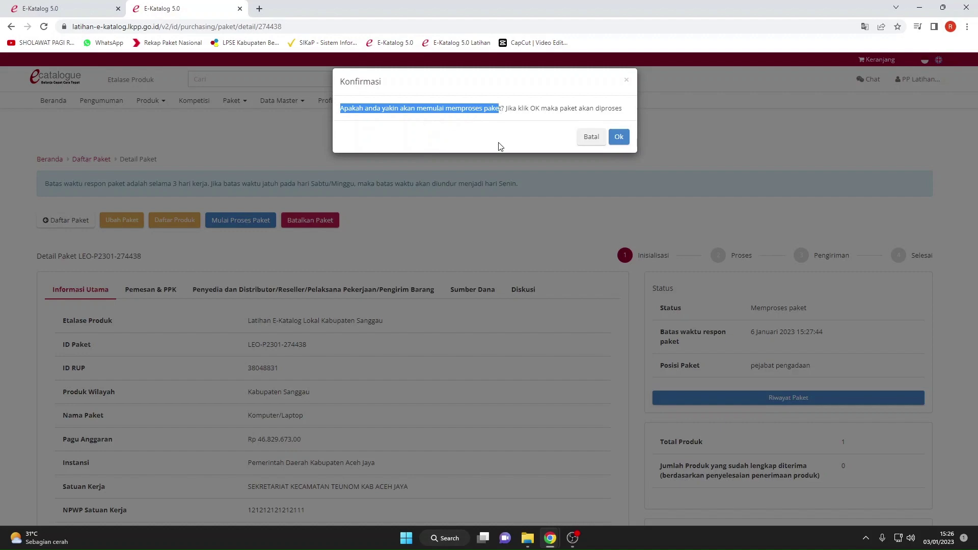
pyautogui.click(618, 137)
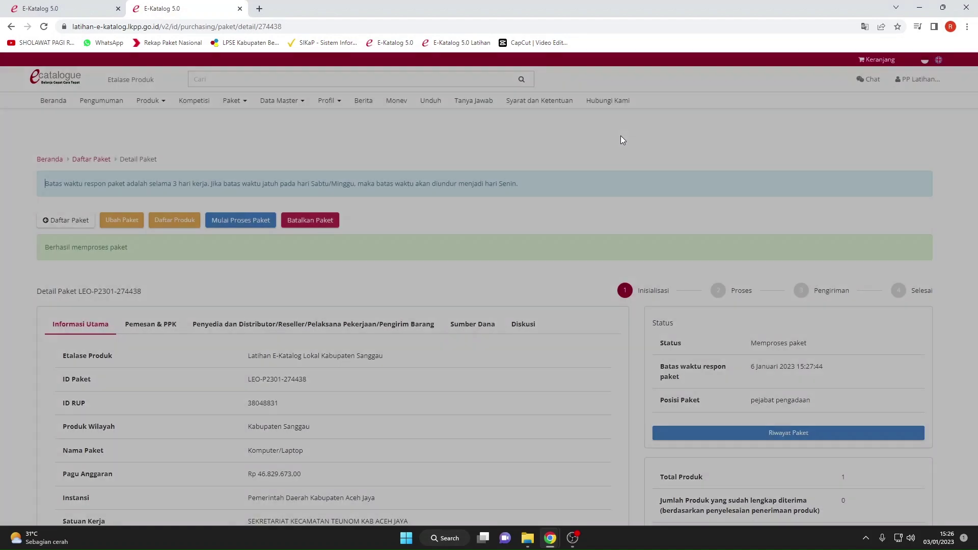
pyautogui.scroll(-3, 561, 163)
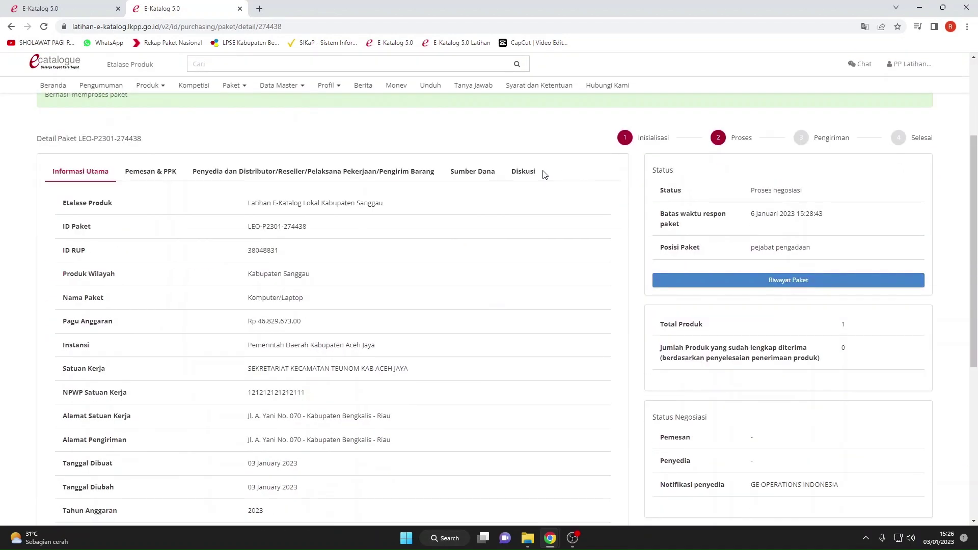
pyautogui.scroll(-2, 539, 174)
pyautogui.scroll(3, 402, 263)
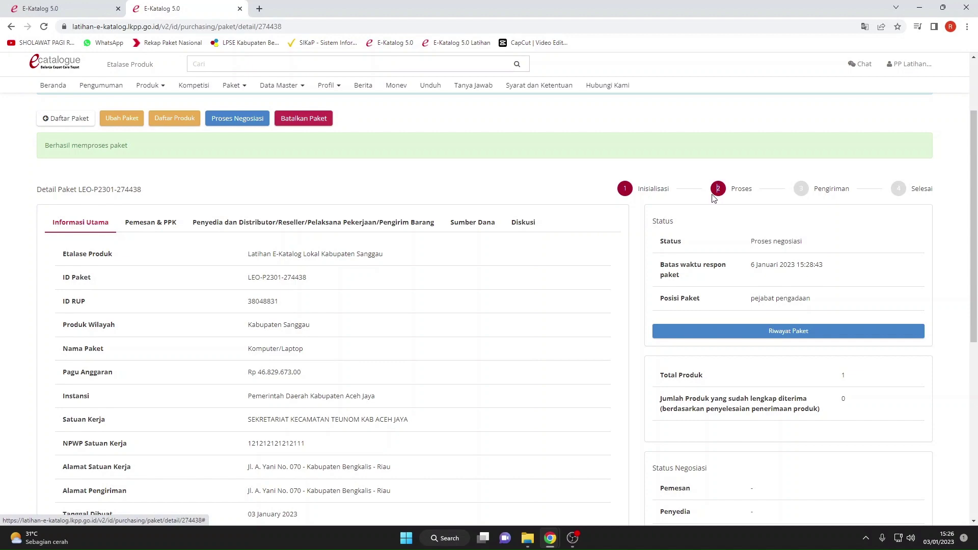
pyautogui.scroll(-7, 713, 209)
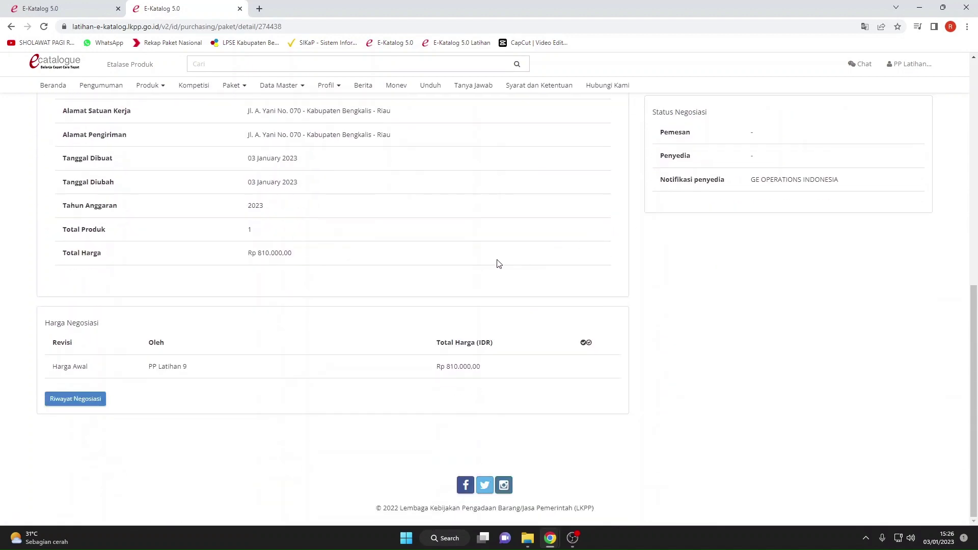
pyautogui.scroll(8, 496, 263)
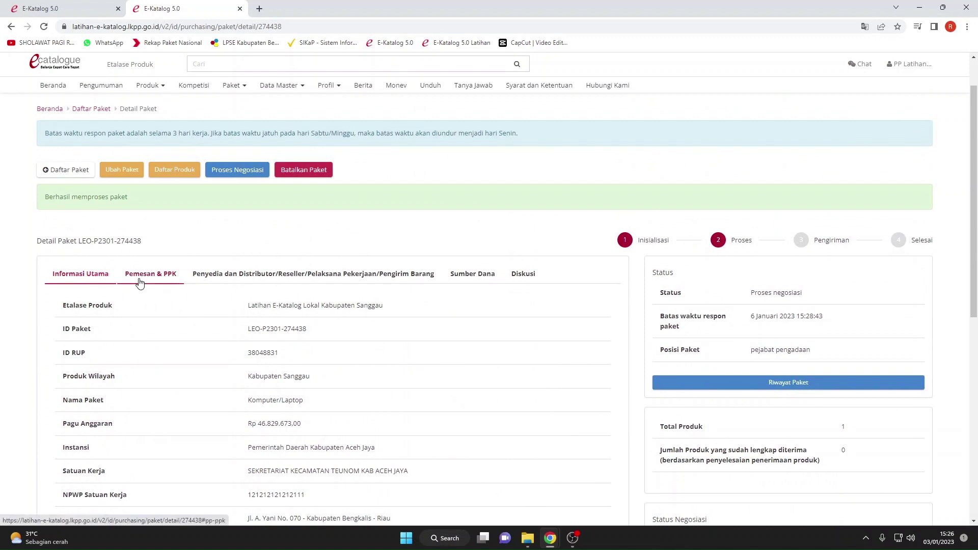
# Review the Pemesan & PPK and Penyedia dan Distributor details of the package.
pyautogui.click(140, 283)
pyautogui.click(205, 278)
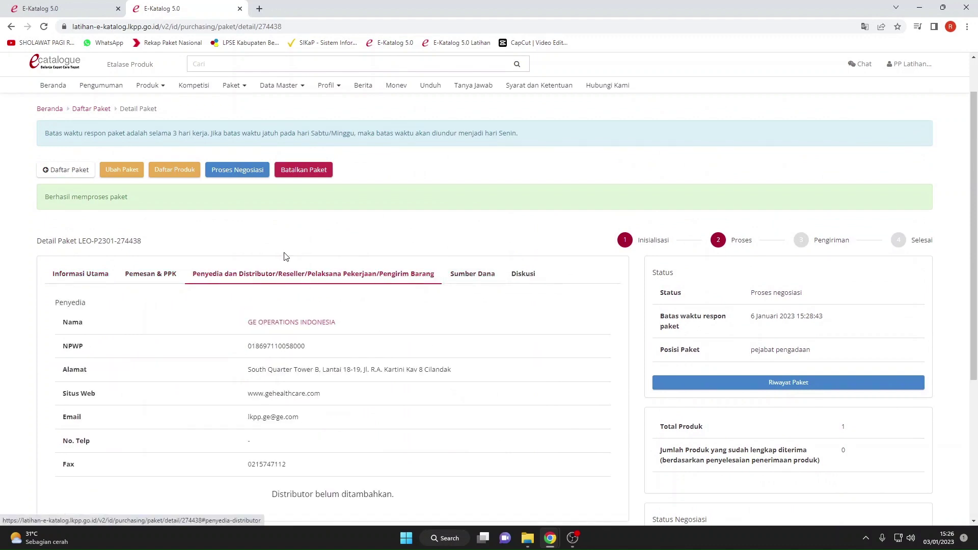
pyautogui.scroll(-4, 284, 256)
pyautogui.scroll(5, 284, 256)
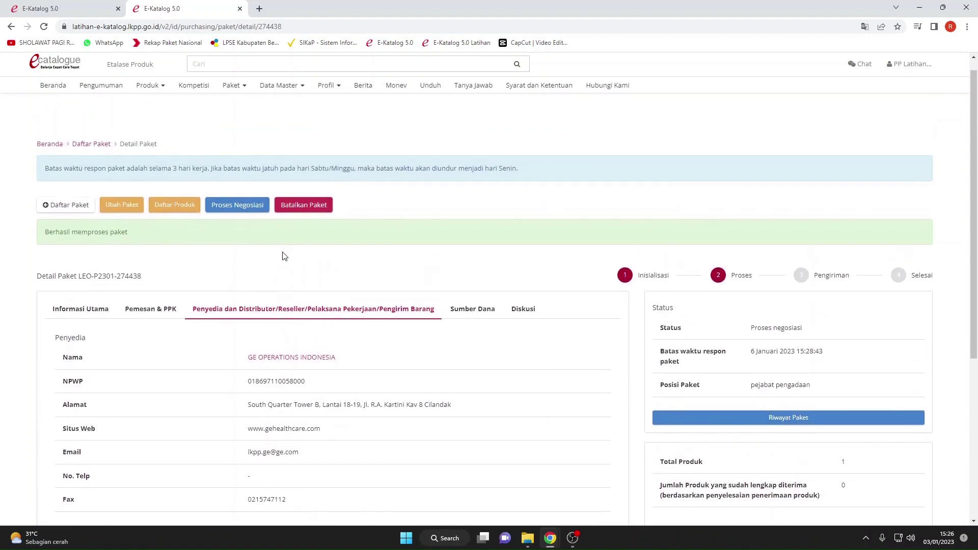
pyautogui.scroll(1, 284, 256)
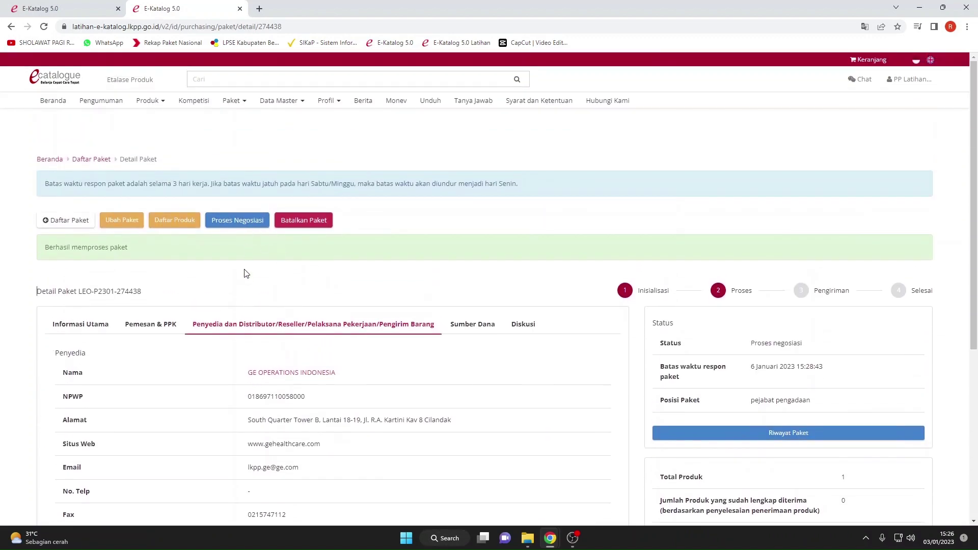
# On the negotiation page, change the unit price from 80.000 to 79.900.
pyautogui.click(245, 224)
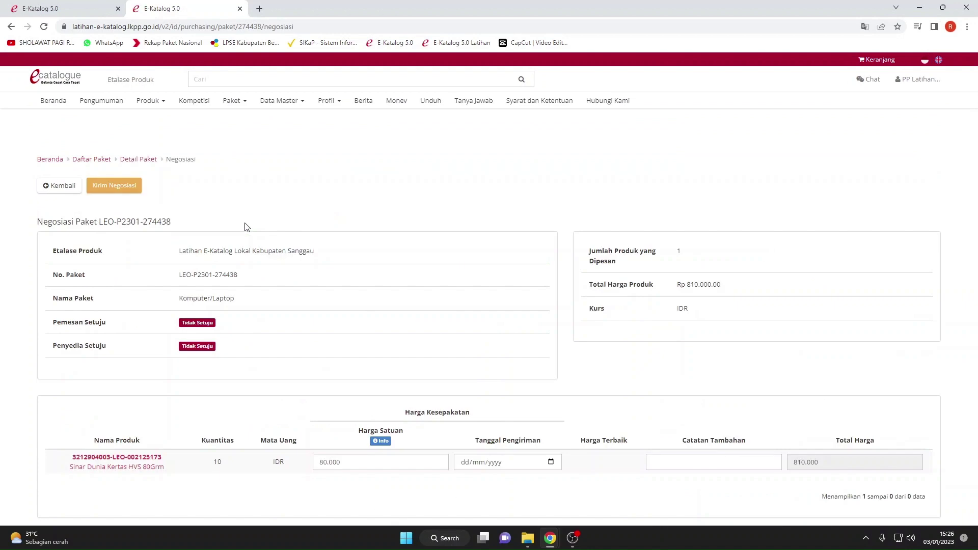
pyautogui.scroll(-1, 319, 263)
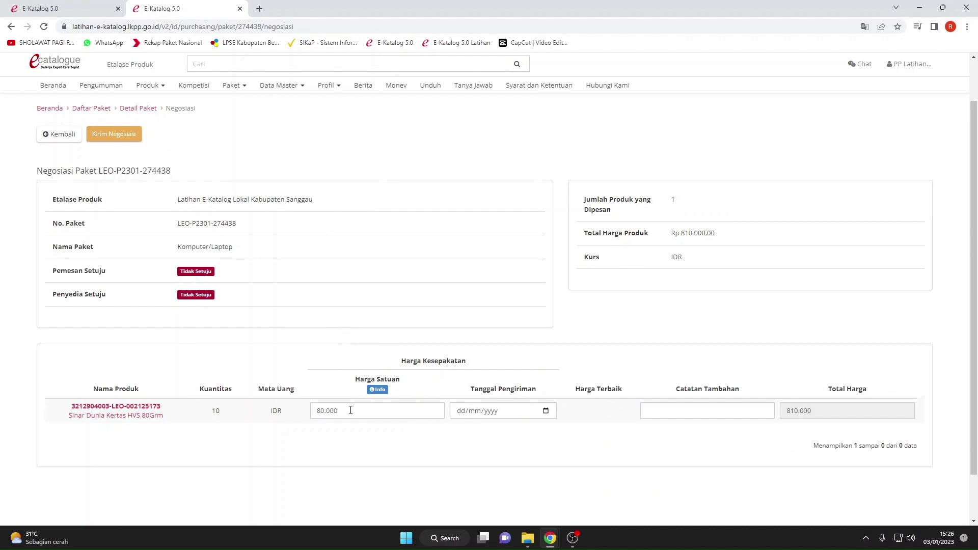
pyautogui.click(350, 410)
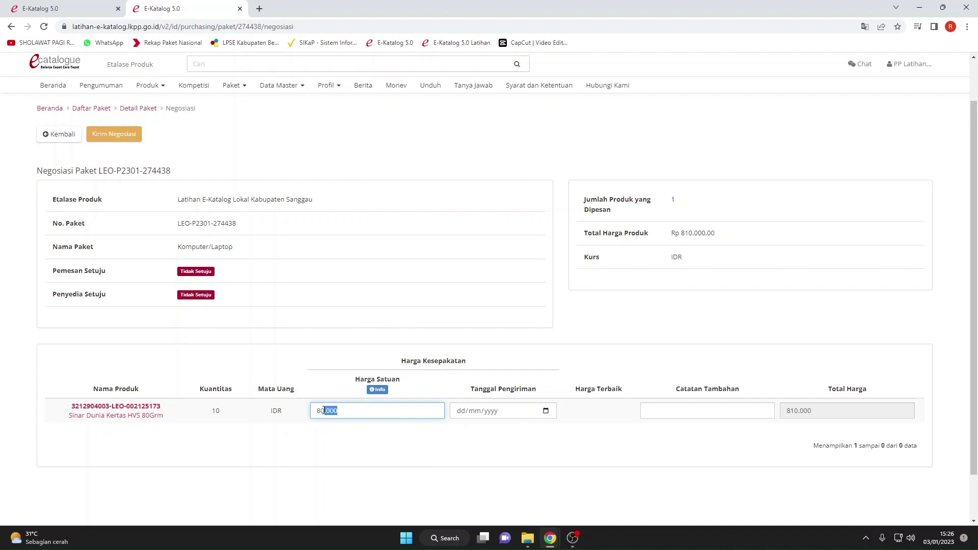
pyautogui.moveTo(323, 410); pyautogui.dragTo(314, 411)
pyautogui.write('799.000')
pyautogui.press('BackSpace')
# Set the delivery date to 03/01/2023 and send the negotiation offer.
pyautogui.click(506, 413)
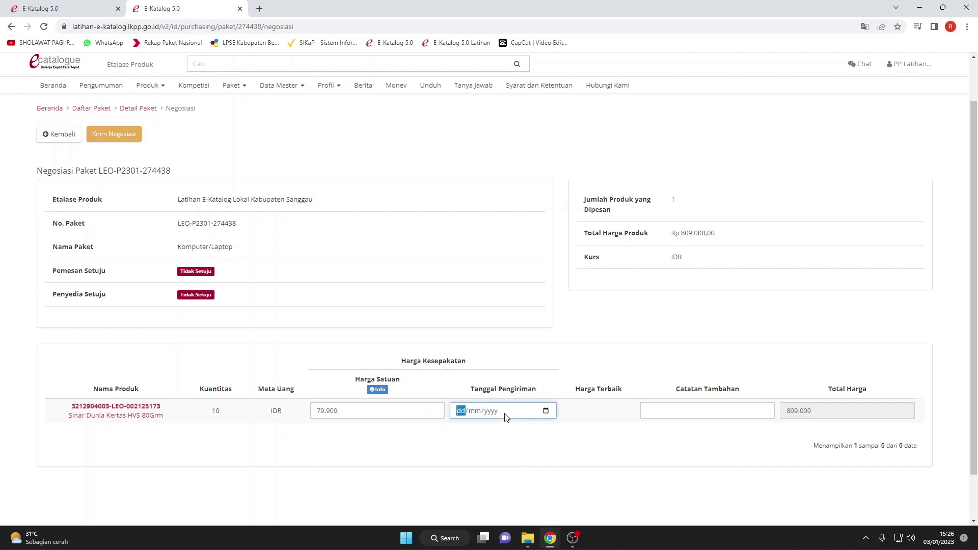
pyautogui.click(546, 412)
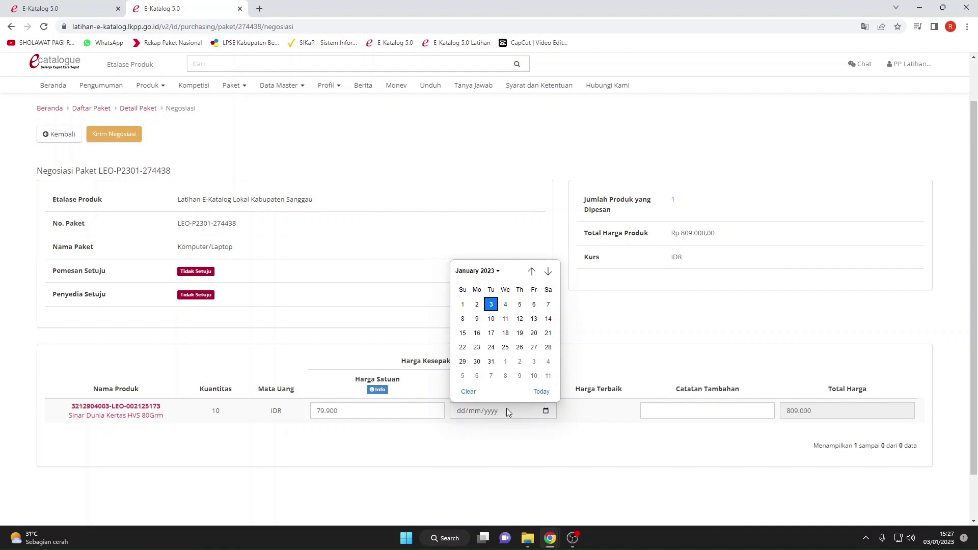
pyautogui.click(491, 305)
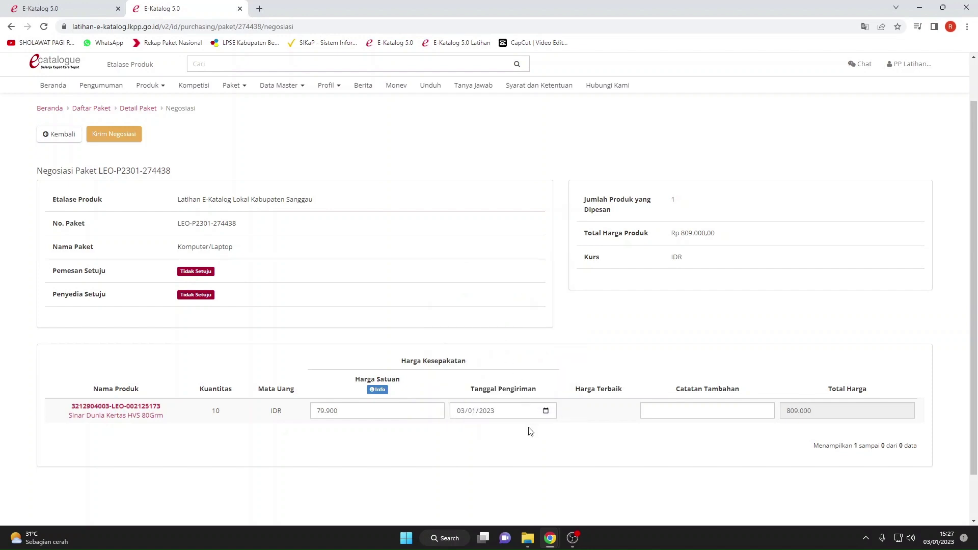
pyautogui.scroll(1, 611, 423)
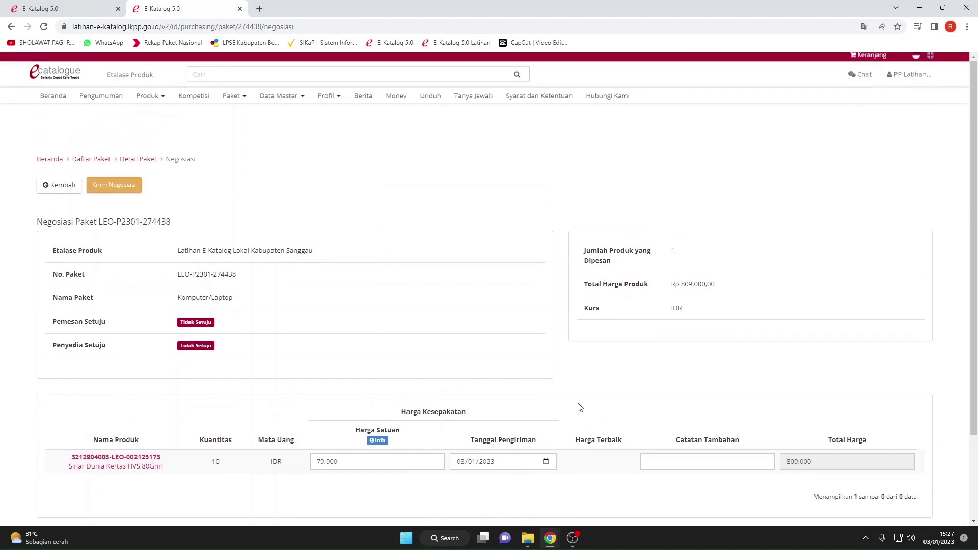
pyautogui.scroll(-2, 349, 301)
pyautogui.scroll(2, 364, 326)
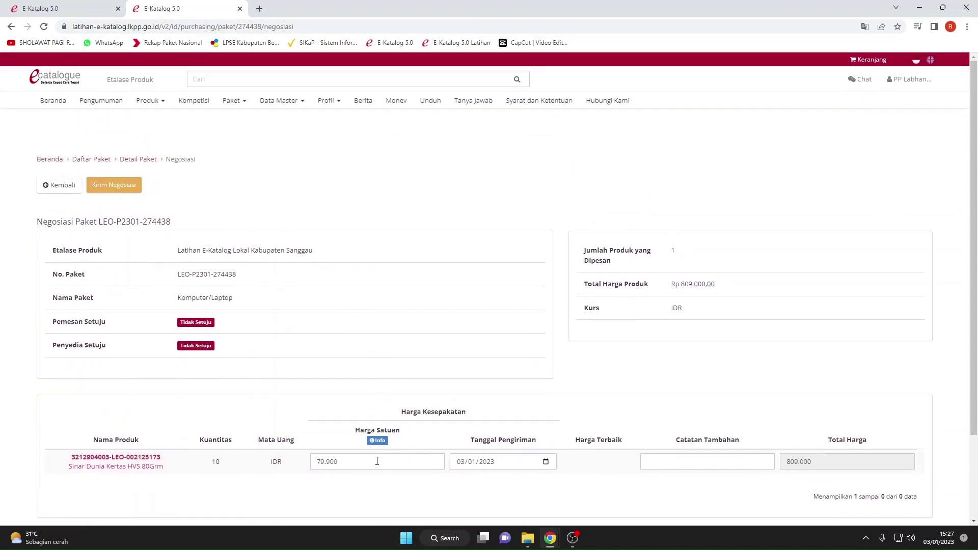
pyautogui.click(409, 461)
pyautogui.click(502, 469)
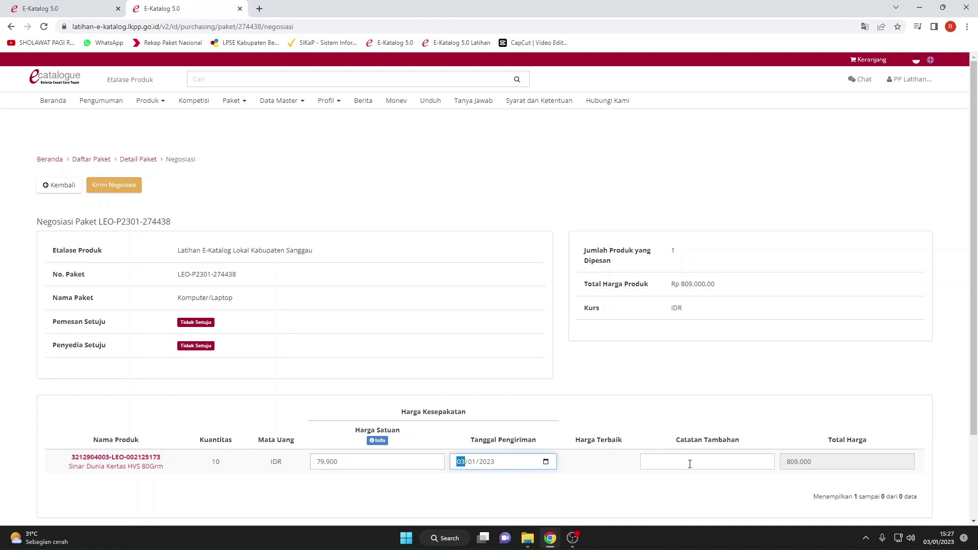
pyautogui.click(689, 464)
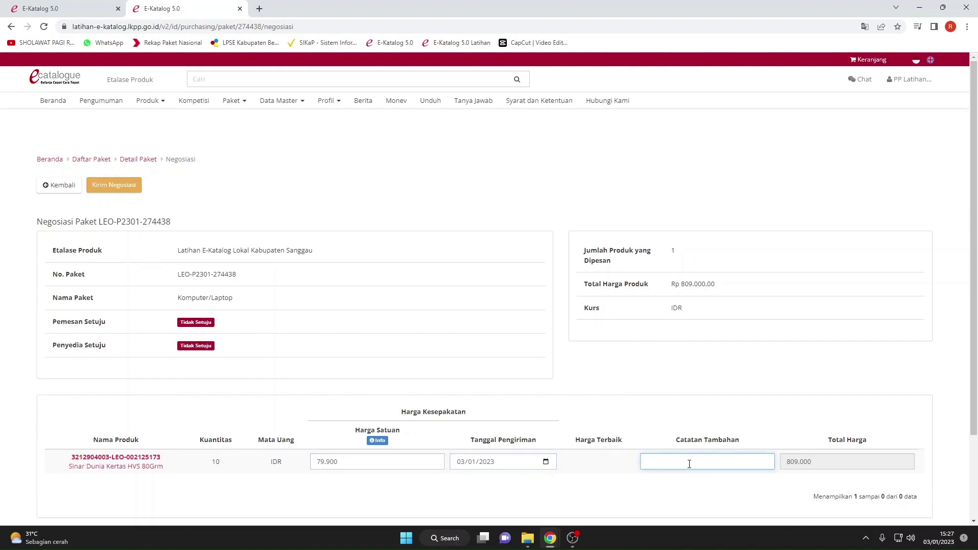
pyautogui.scroll(-1, 372, 364)
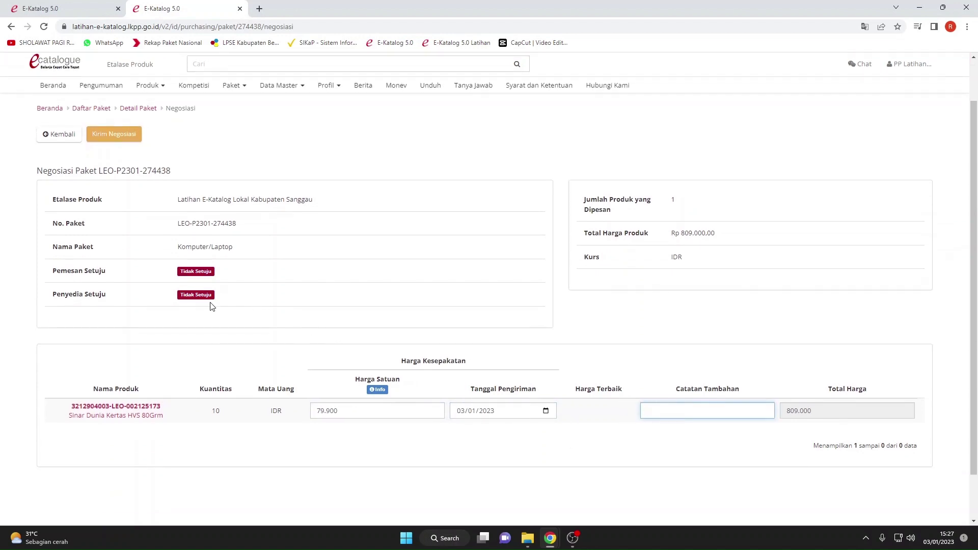
pyautogui.click(123, 134)
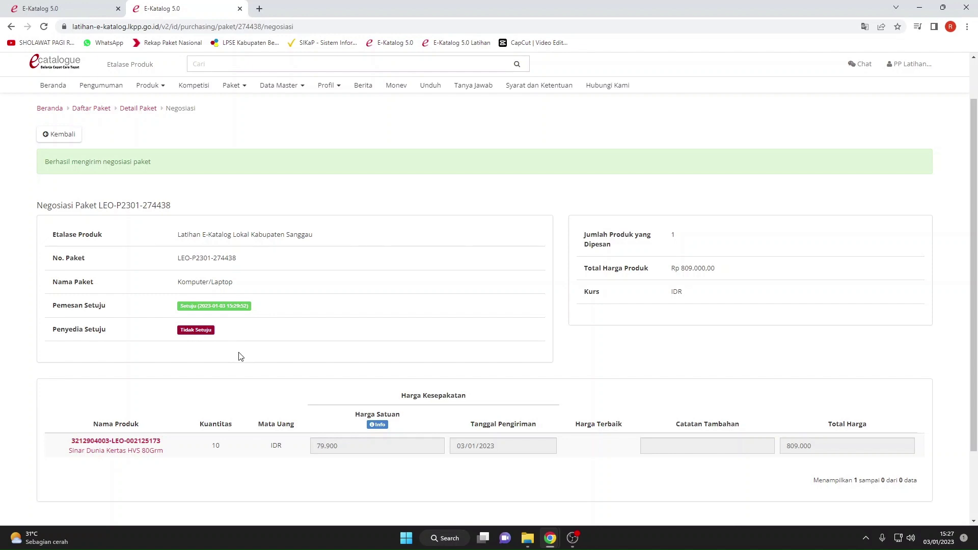
# Close the extra E-Katalog tab, log out of the buyer account, and dismiss the warning.
pyautogui.scroll(1, 304, 321)
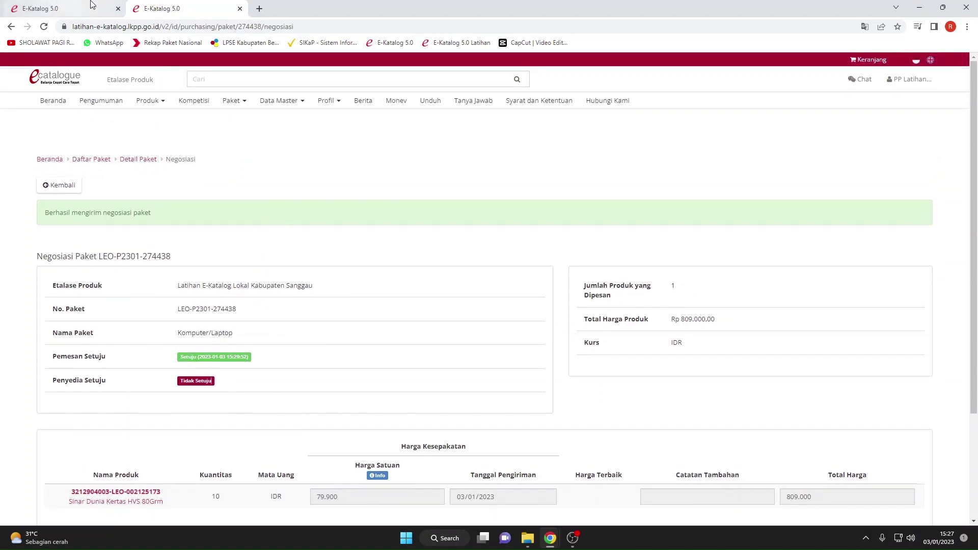
pyautogui.click(118, 9)
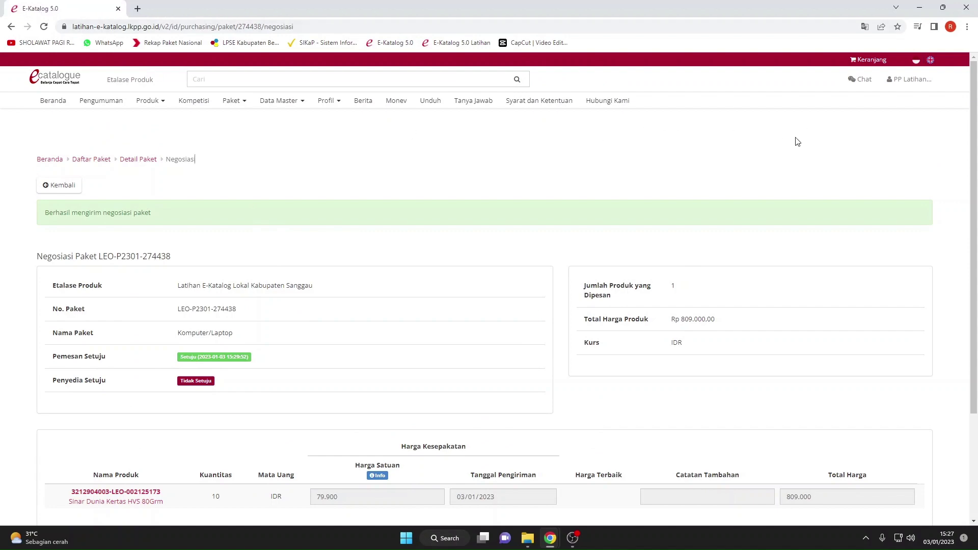
pyautogui.click(909, 79)
pyautogui.click(875, 104)
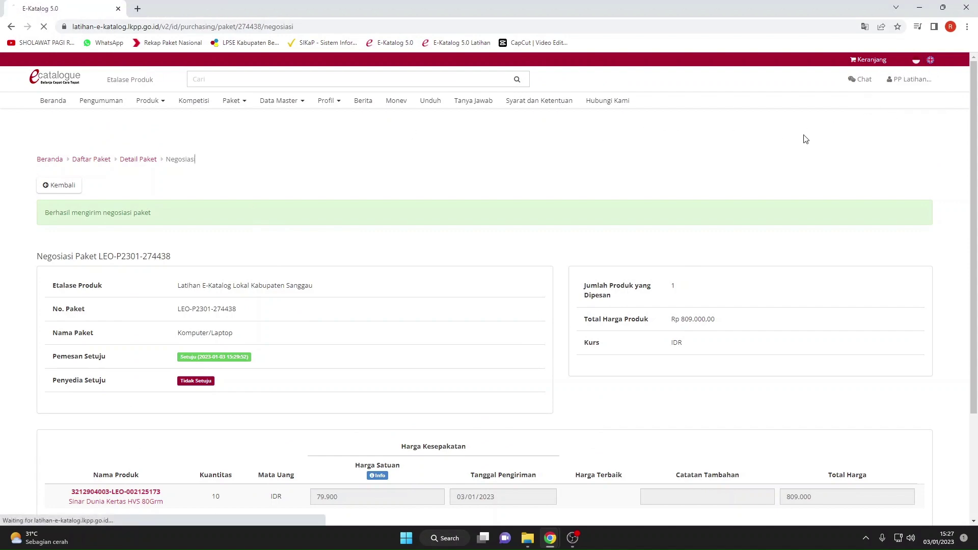
pyautogui.click(613, 154)
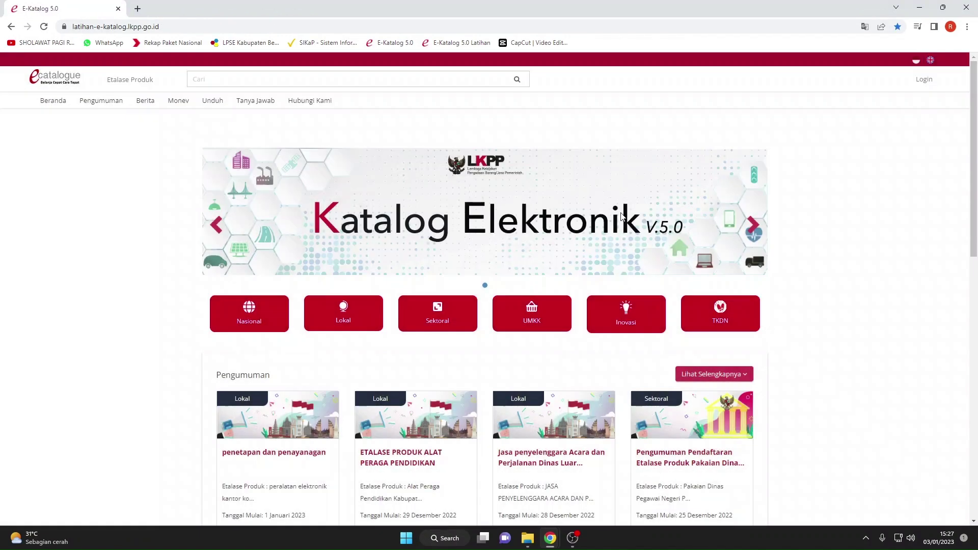
# Sign in through Login Penyedia using the saved provider username and the account password.
pyautogui.click(919, 89)
pyautogui.click(439, 157)
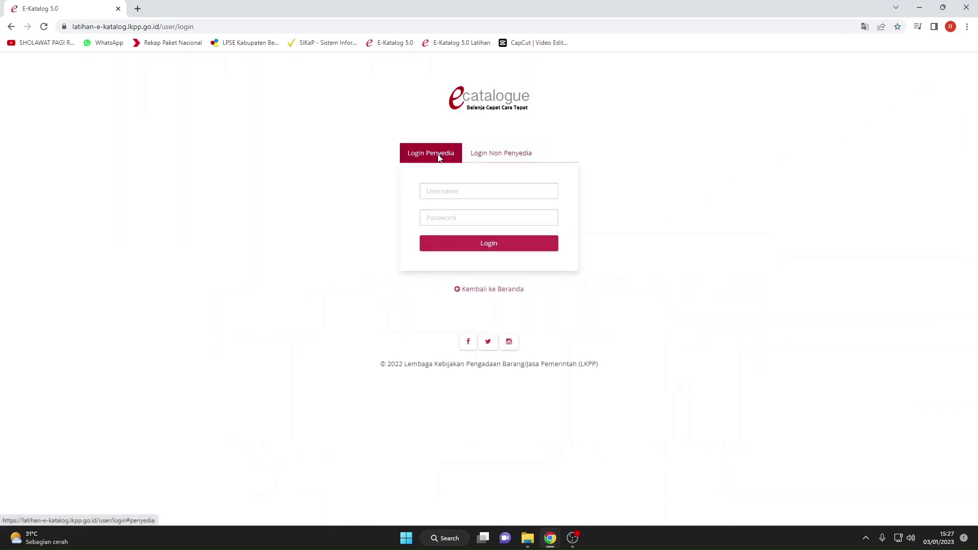
pyautogui.click(442, 190)
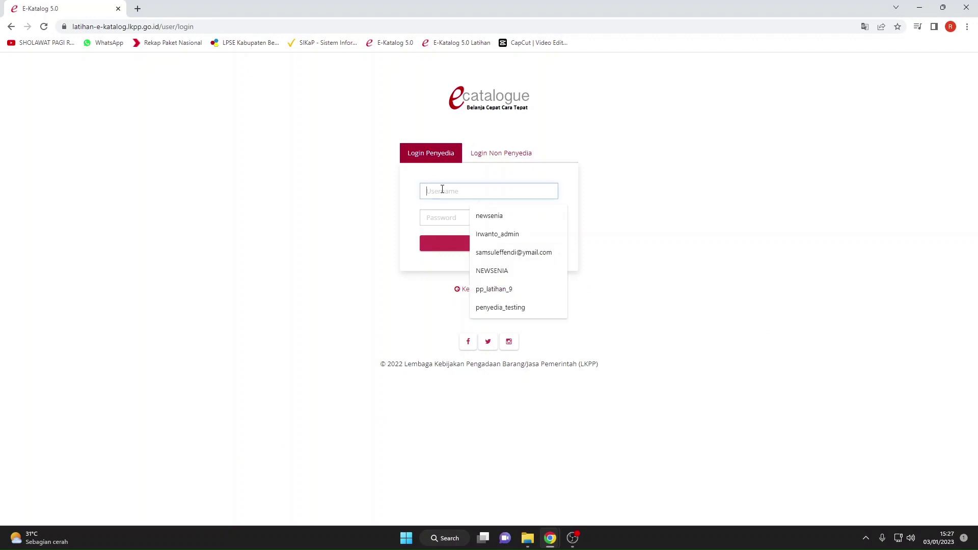
pyautogui.write('Peraturan Presiden Nomor 12 Tahun 2021')
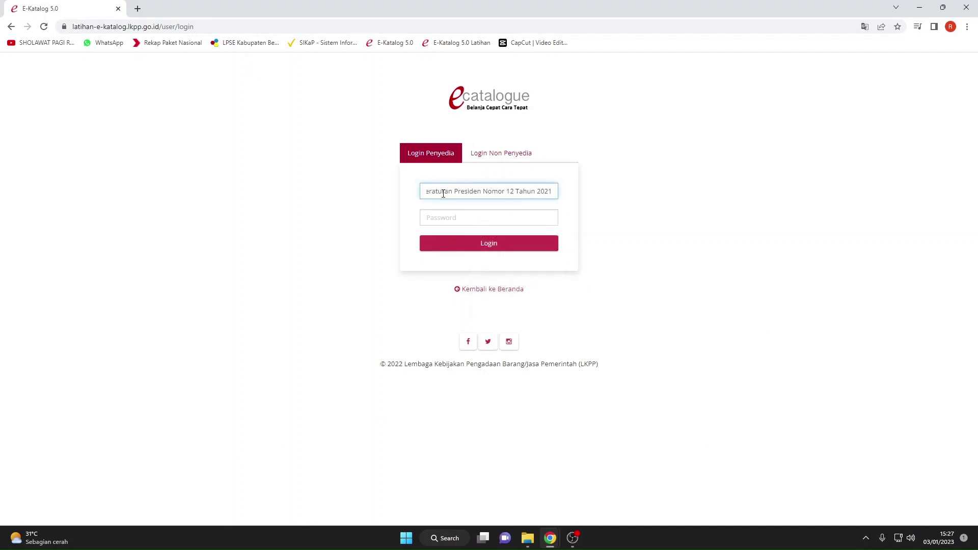
pyautogui.press('BackSpace')
pyautogui.press('BackSpace')
pyautogui.press('BackSpace')
pyautogui.press('BackSpace')
pyautogui.press('BackSpace')
pyautogui.press('BackSpace')
pyautogui.press('BackSpace')
pyautogui.press('BackSpace')
pyautogui.press('BackSpace')
pyautogui.press('BackSpace')
pyautogui.press('BackSpace')
pyautogui.press('BackSpace')
pyautogui.press('BackSpace')
pyautogui.press('BackSpace')
pyautogui.press('BackSpace')
pyautogui.press('BackSpace')
pyautogui.press('BackSpace')
pyautogui.press('BackSpace')
pyautogui.press('BackSpace')
pyautogui.press('BackSpace')
pyautogui.press('BackSpace')
pyautogui.press('BackSpace')
pyautogui.press('BackSpace')
pyautogui.press('BackSpace')
pyautogui.press('BackSpace')
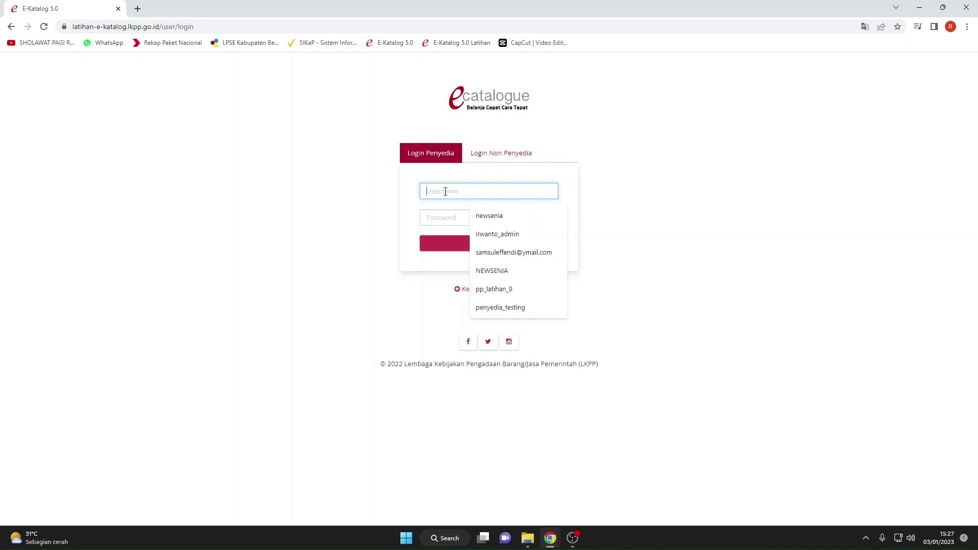
pyautogui.write('lkppge')
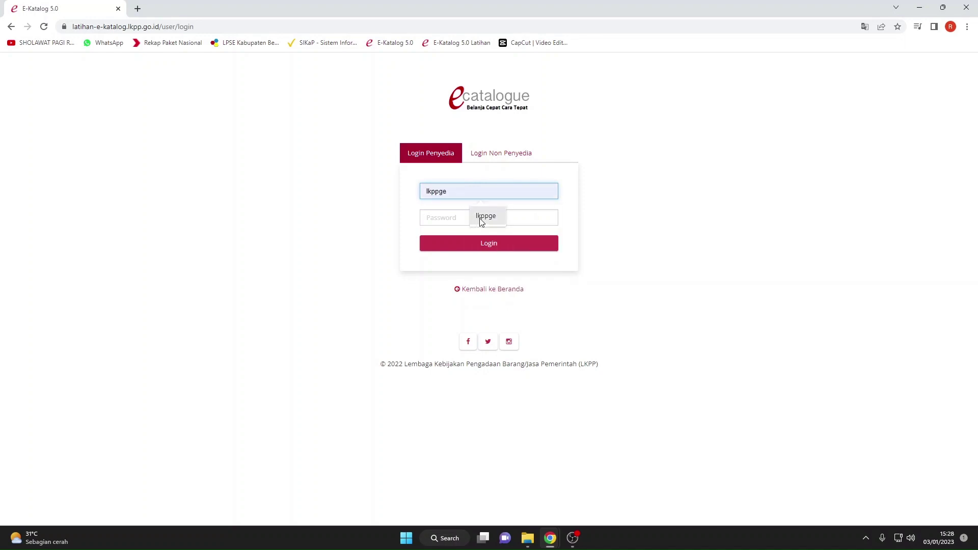
pyautogui.click(484, 216)
pyautogui.click(464, 217)
pyautogui.write('1234')
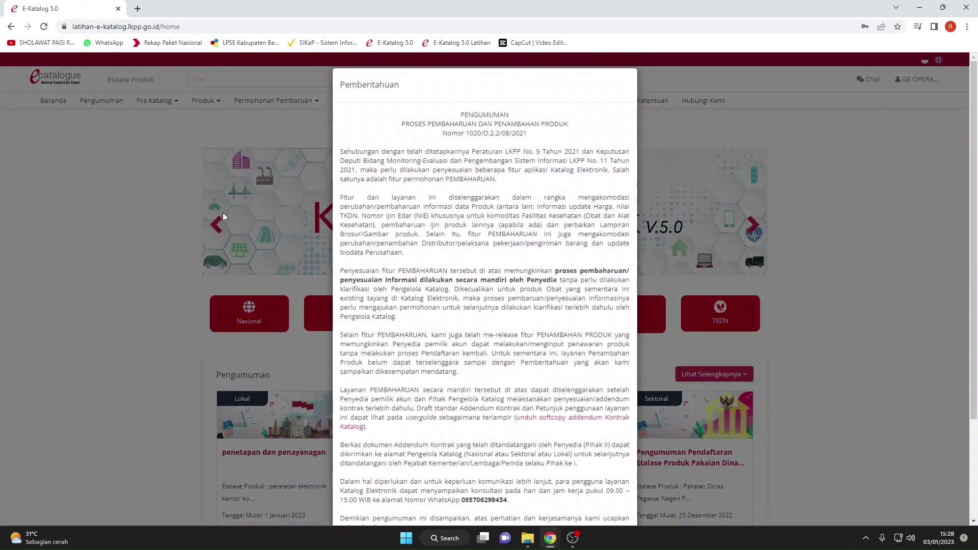
# Dismiss the announcement and open the provider's package list.
pyautogui.click(223, 216)
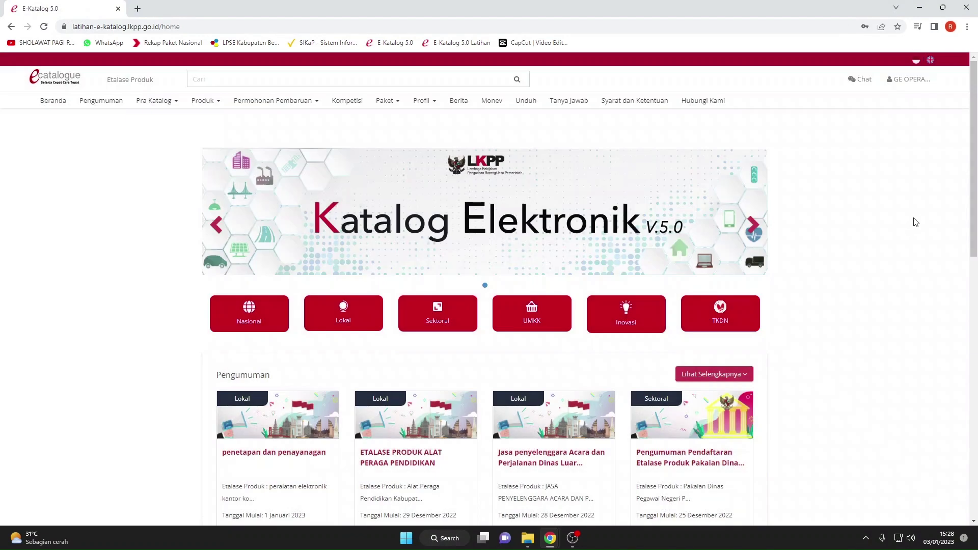
pyautogui.scroll(-1, 909, 220)
pyautogui.scroll(1, 896, 224)
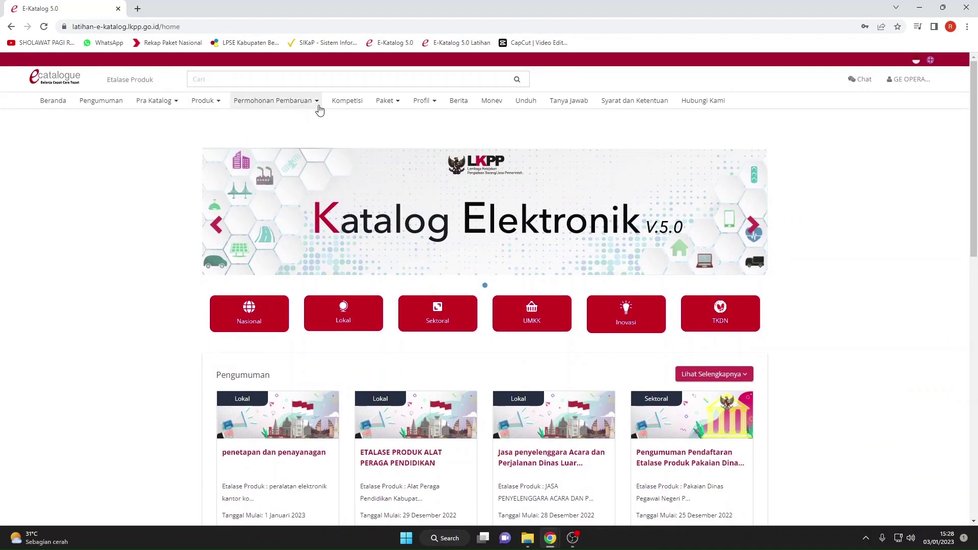
pyautogui.click(390, 101)
pyautogui.click(395, 134)
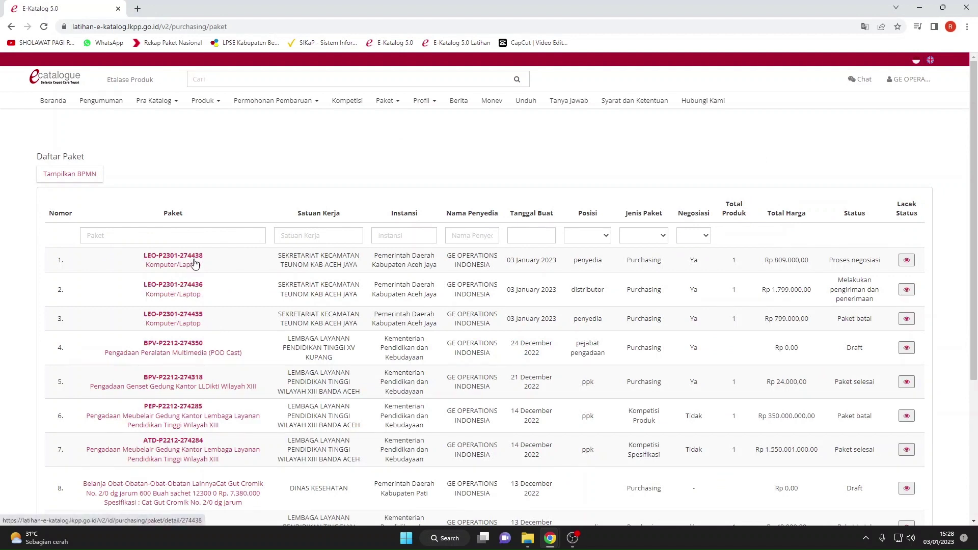
pyautogui.click(906, 260)
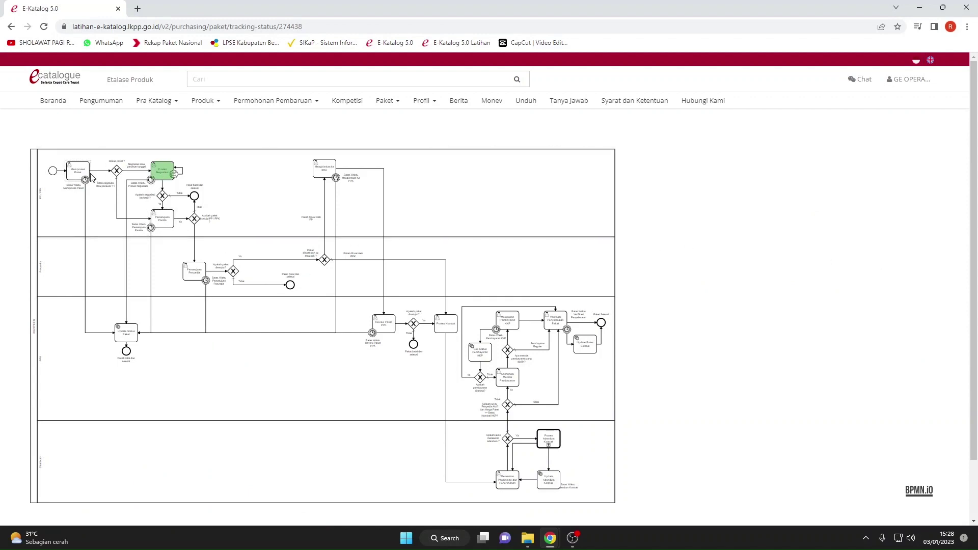
pyautogui.click(11, 26)
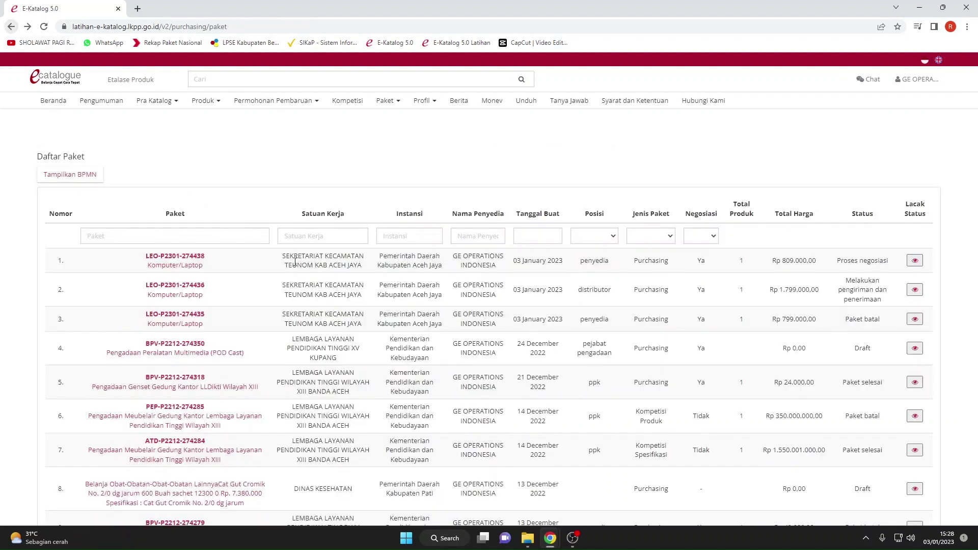
pyautogui.click(184, 265)
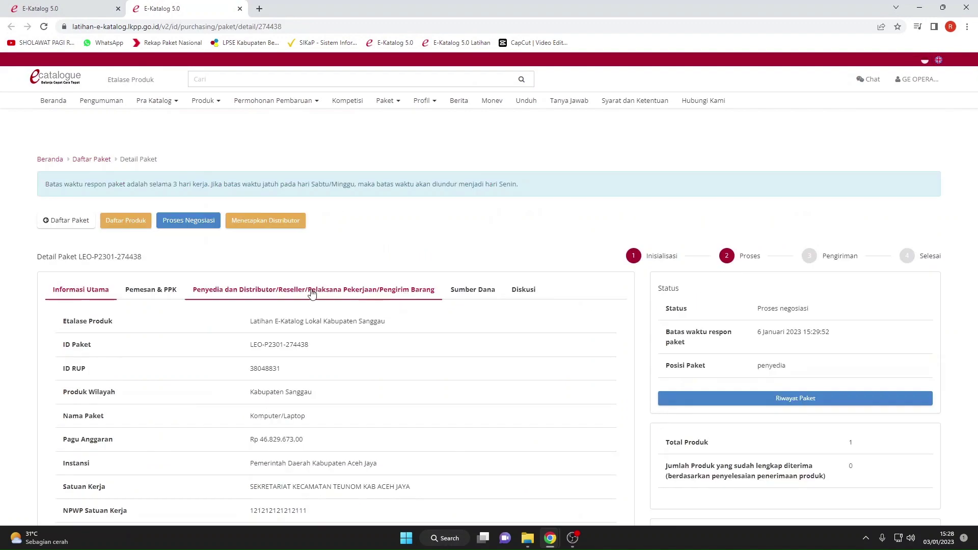
# Browse the package's buyer/PPK, provider/distributor, funding source and discussion tabs.
pyautogui.scroll(-8, 254, 272)
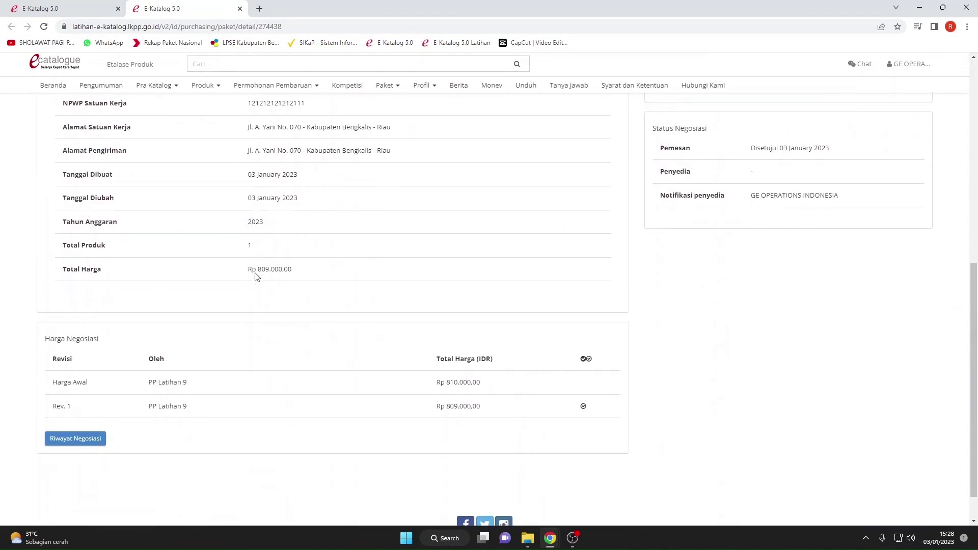
pyautogui.scroll(6, 256, 276)
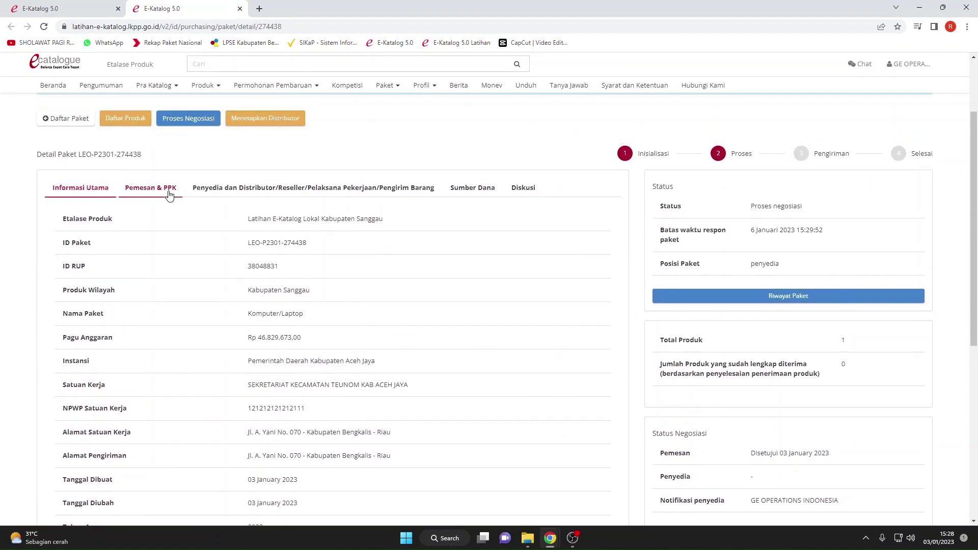
pyautogui.click(170, 194)
pyautogui.click(270, 192)
pyautogui.click(486, 192)
pyautogui.click(524, 192)
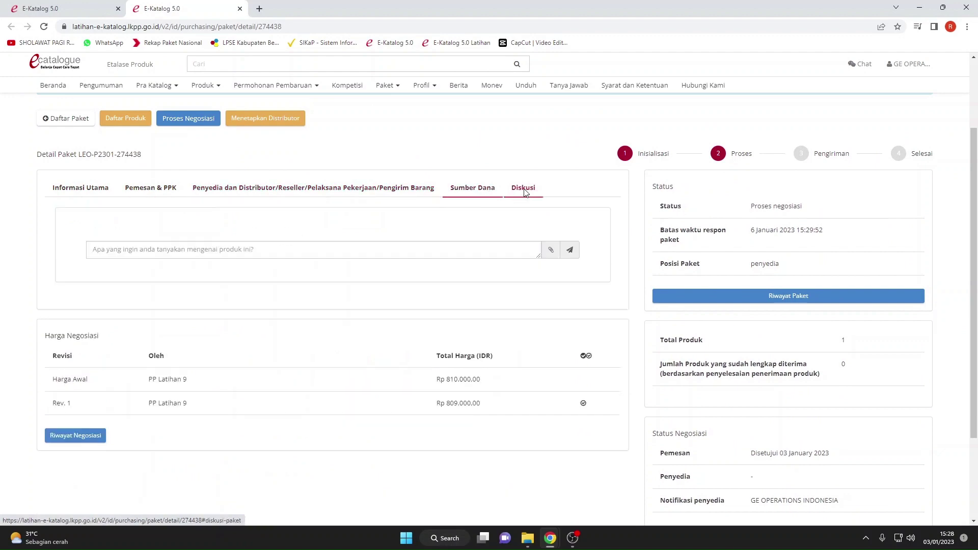
pyautogui.click(237, 192)
pyautogui.click(153, 189)
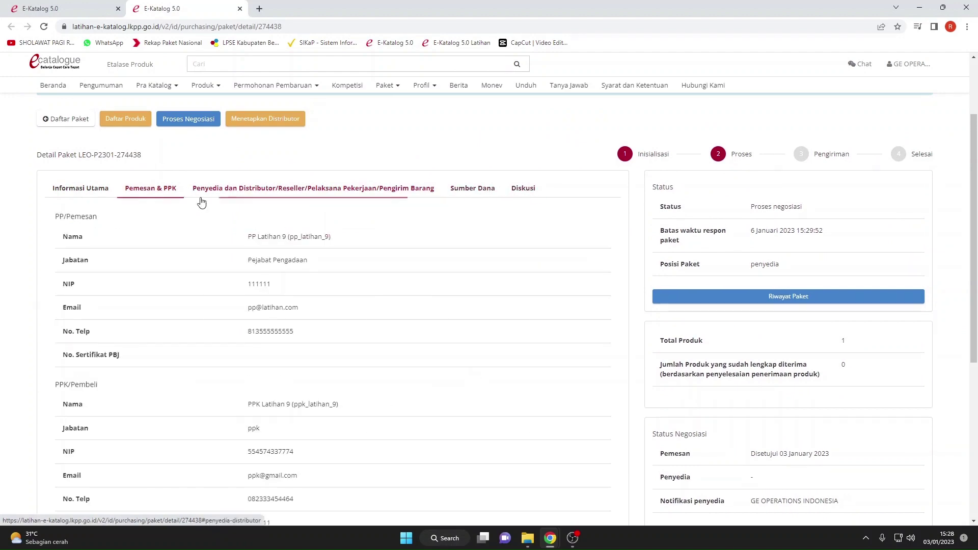
pyautogui.scroll(2, 181, 215)
# Send the provider's negotiation with the additional note 'ok' and return to the package details.
pyautogui.click(185, 225)
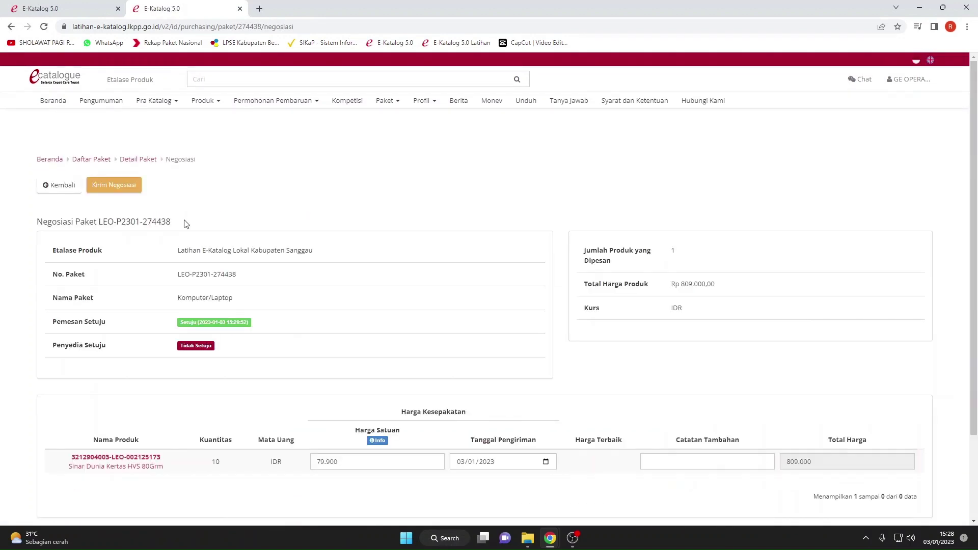
pyautogui.scroll(-2, 194, 244)
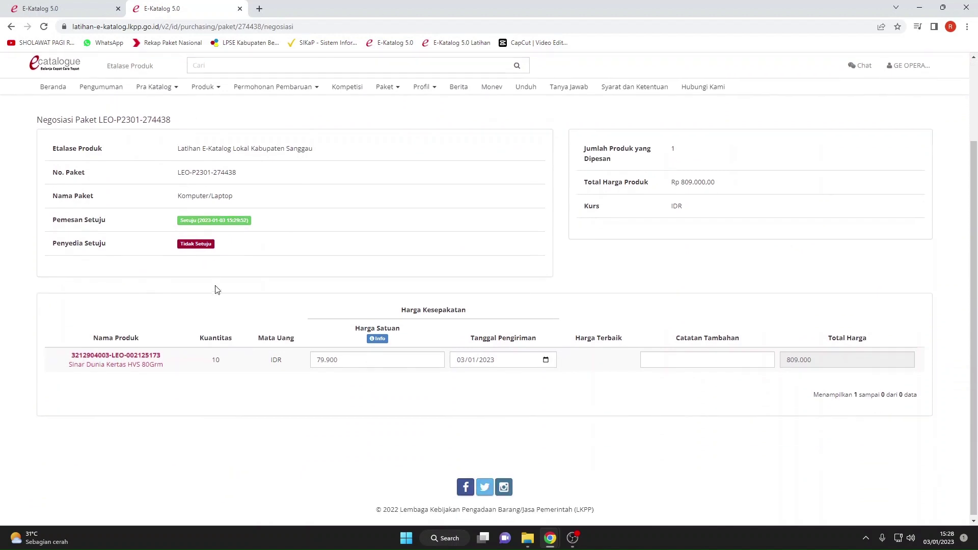
pyautogui.click(657, 357)
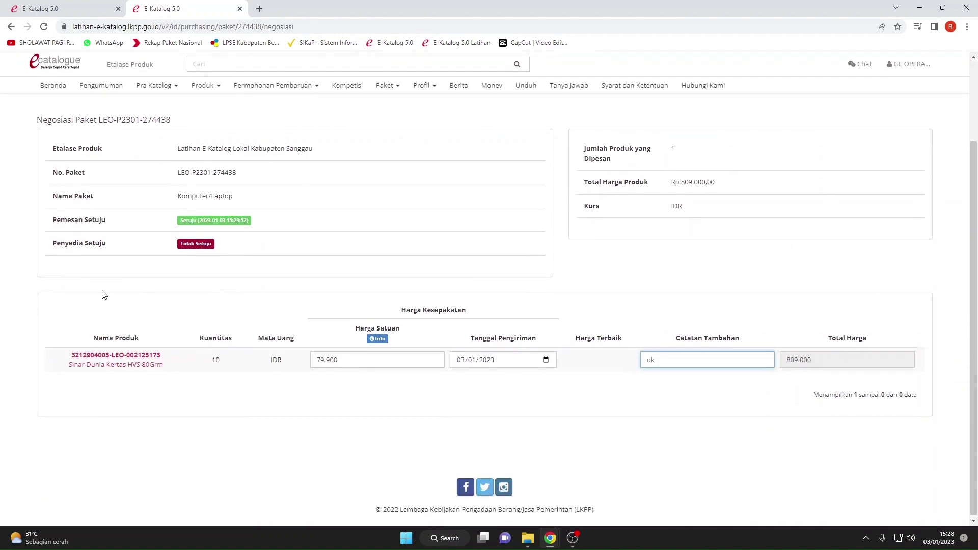
pyautogui.scroll(3, 173, 254)
pyautogui.click(124, 187)
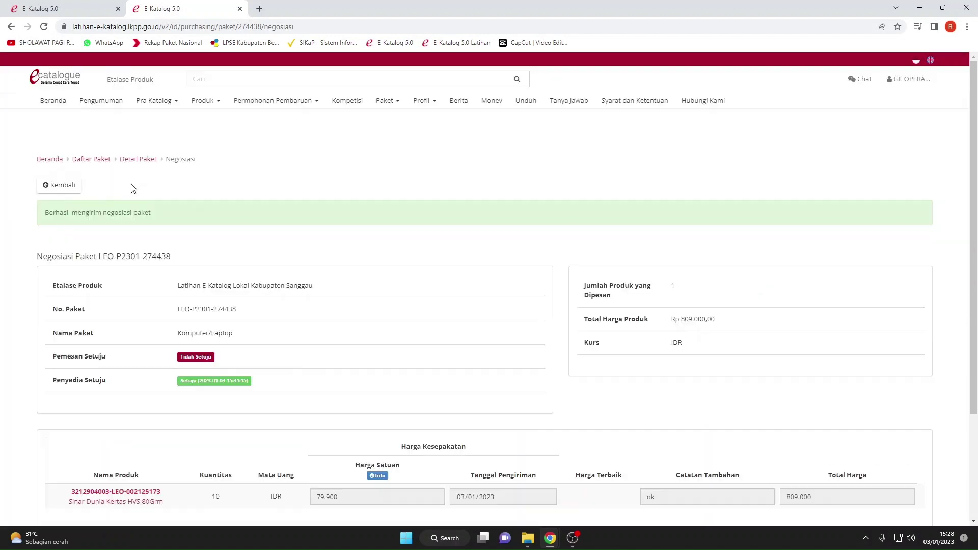
pyautogui.scroll(-3, 332, 316)
pyautogui.scroll(3, 332, 316)
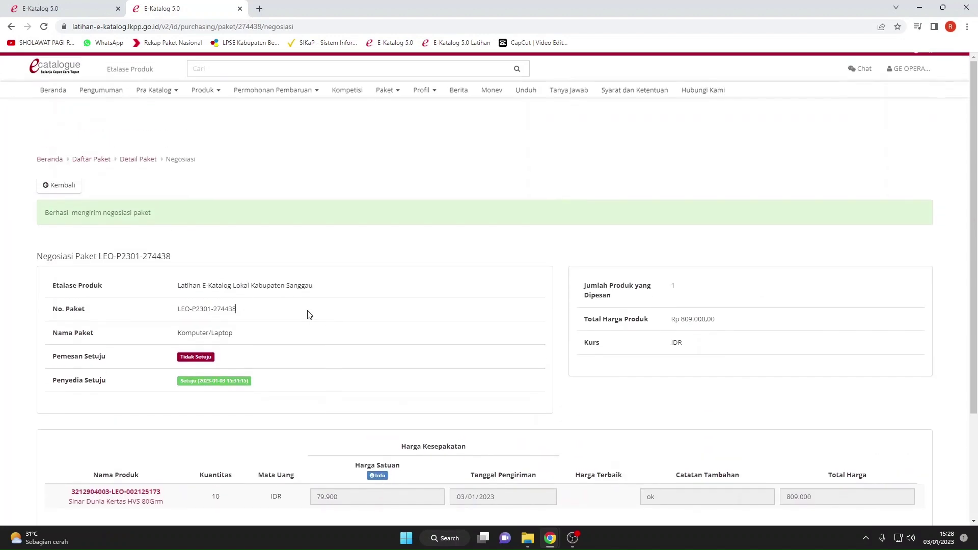
pyautogui.click(67, 187)
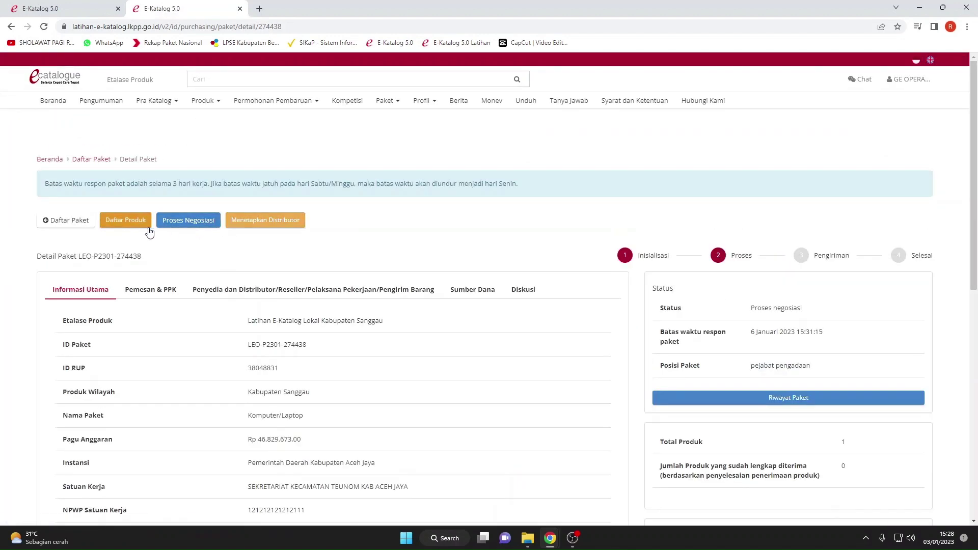
# Assign GE OPERATIONS INDONESIA as the package's distributor and confirm it.
pyautogui.click(260, 219)
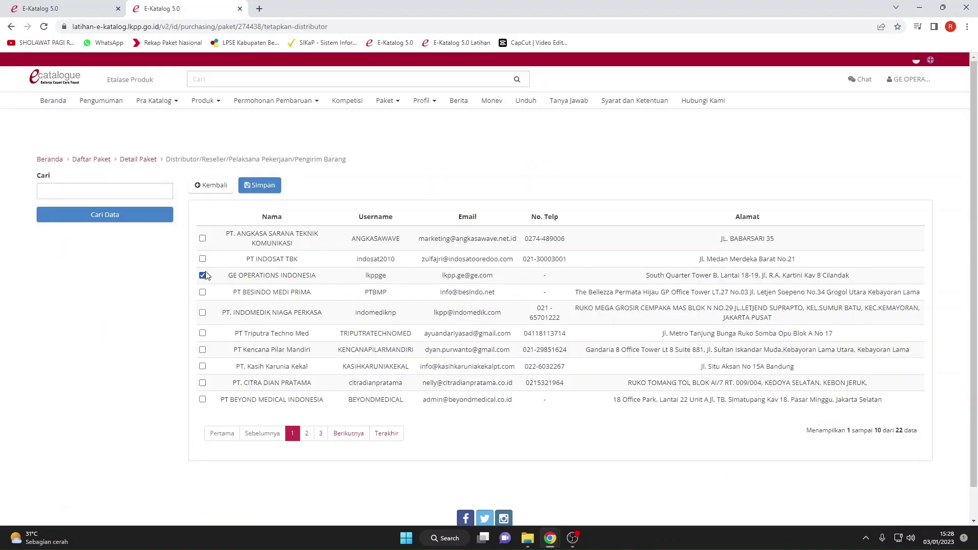
pyautogui.click(261, 185)
pyautogui.click(625, 138)
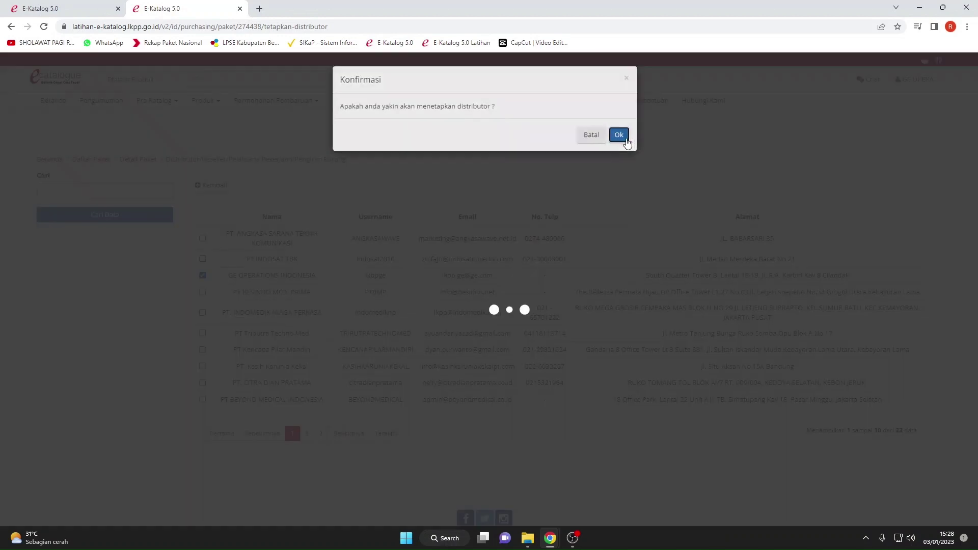
pyautogui.scroll(-2, 358, 241)
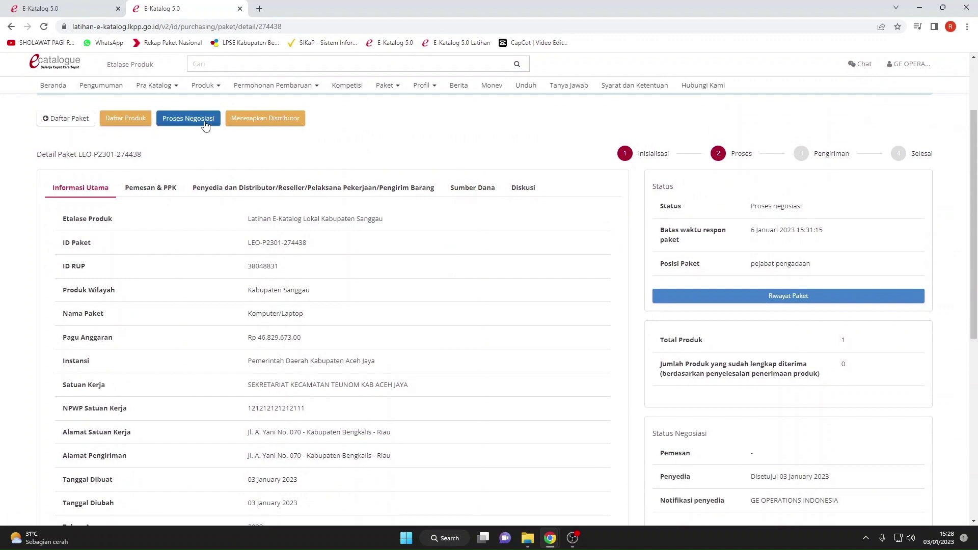
pyautogui.scroll(-7, 270, 224)
pyautogui.scroll(3, 275, 228)
pyautogui.scroll(4, 230, 194)
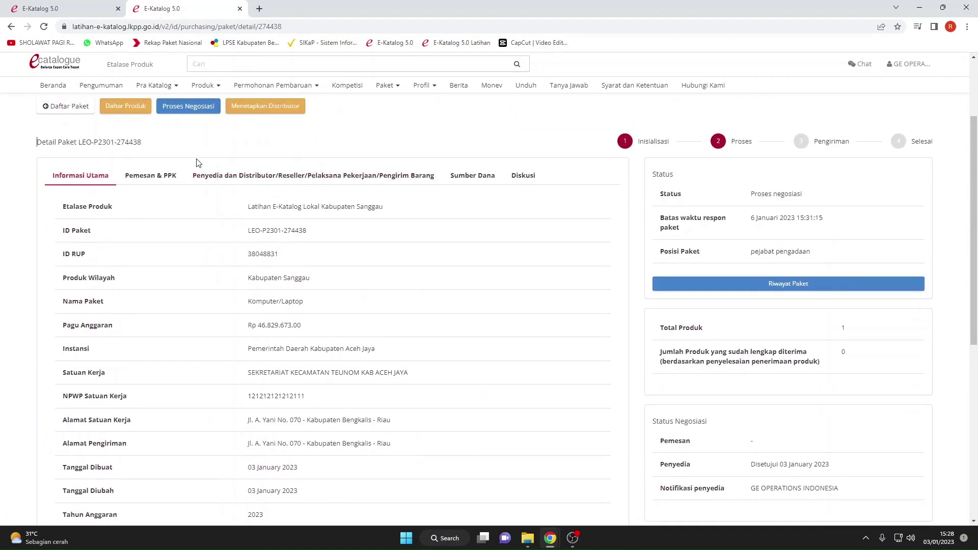
# Review the negotiation page showing the provider agreeing and the orderer not yet.
pyautogui.click(194, 107)
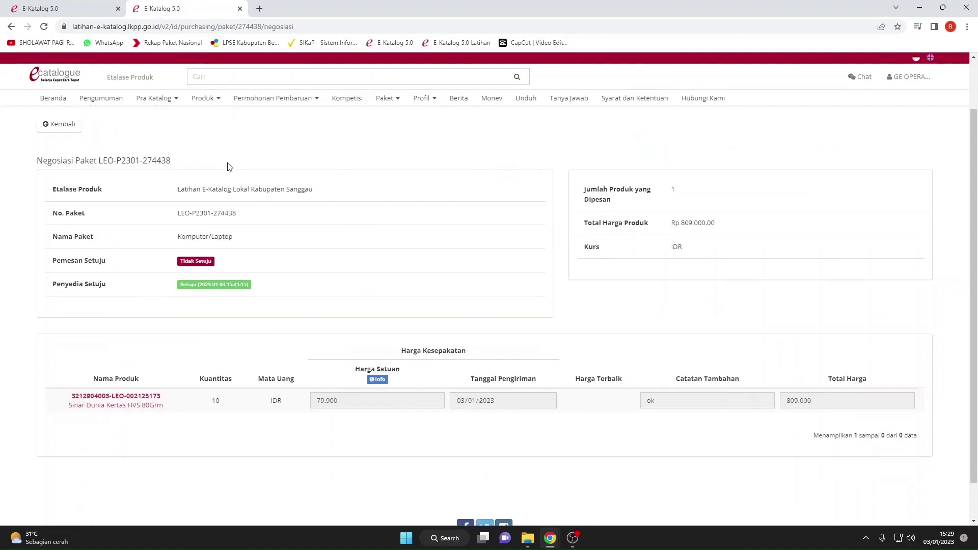
pyautogui.scroll(-1, 228, 167)
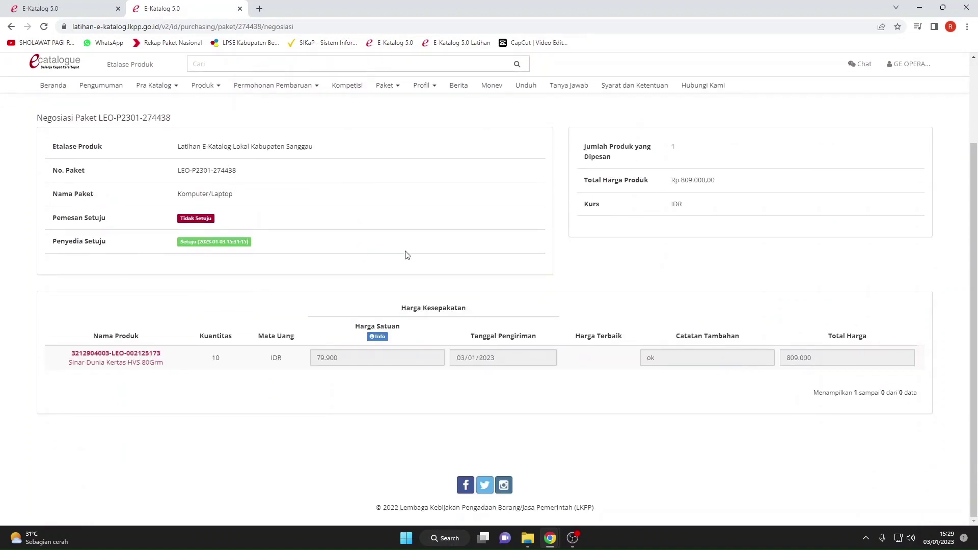
pyautogui.scroll(3, 408, 255)
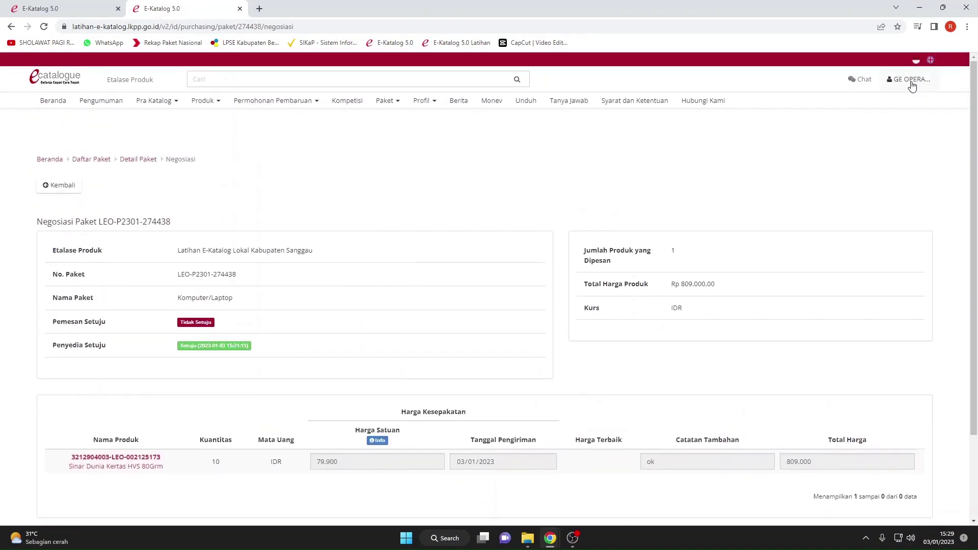
# Log out of the provider account, close the older E-Katalog tab and dismiss the notice.
pyautogui.click(910, 79)
pyautogui.click(905, 104)
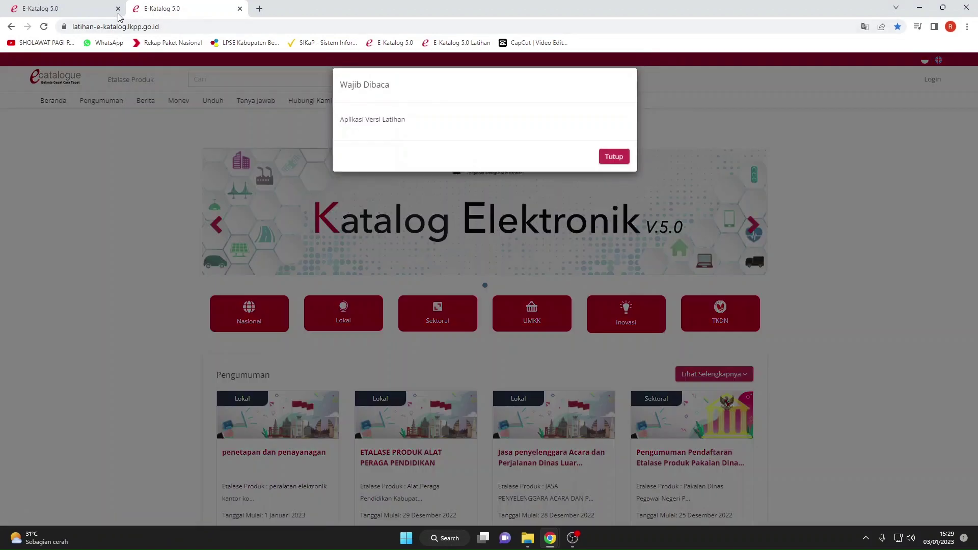
pyautogui.click(118, 8)
pyautogui.click(614, 151)
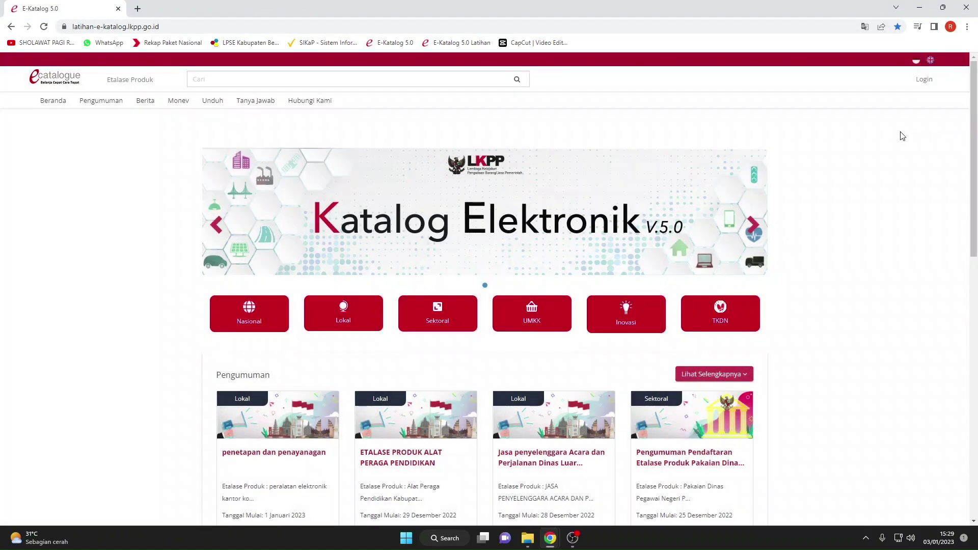
# Sign in through Login Non Penyedia using the procurement officer (PP) account's saved credentials.
pyautogui.click(924, 81)
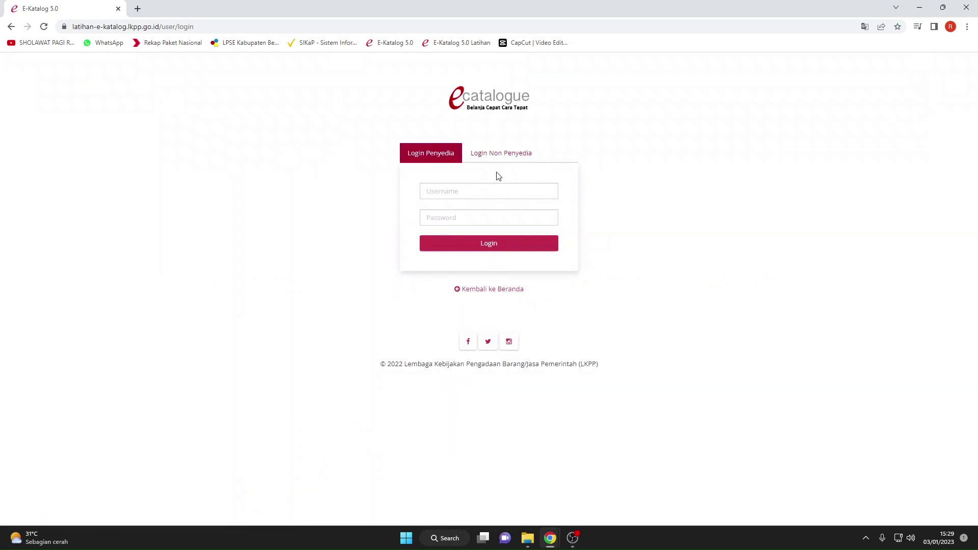
pyautogui.click(495, 153)
pyautogui.click(461, 191)
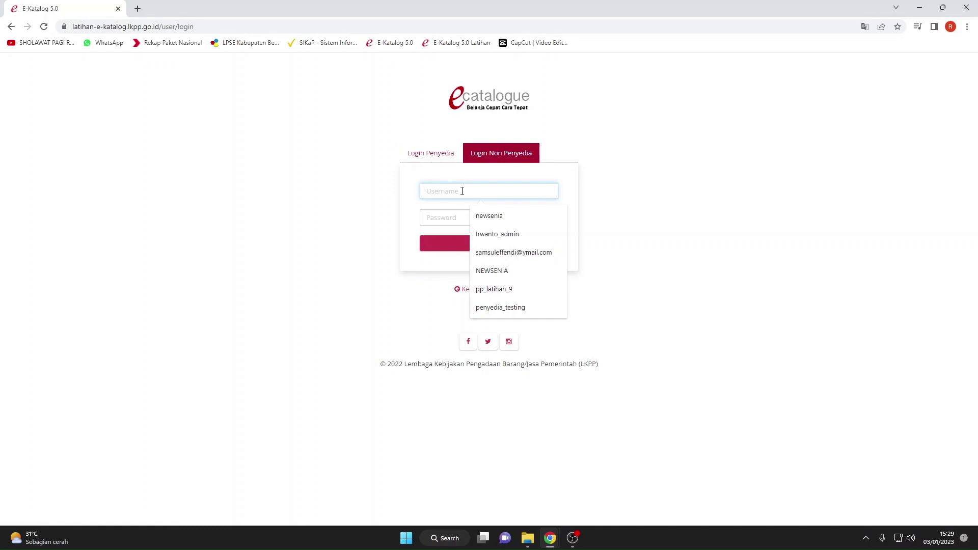
pyautogui.write('pp_latihan_9')
pyautogui.click(472, 216)
pyautogui.click(471, 213)
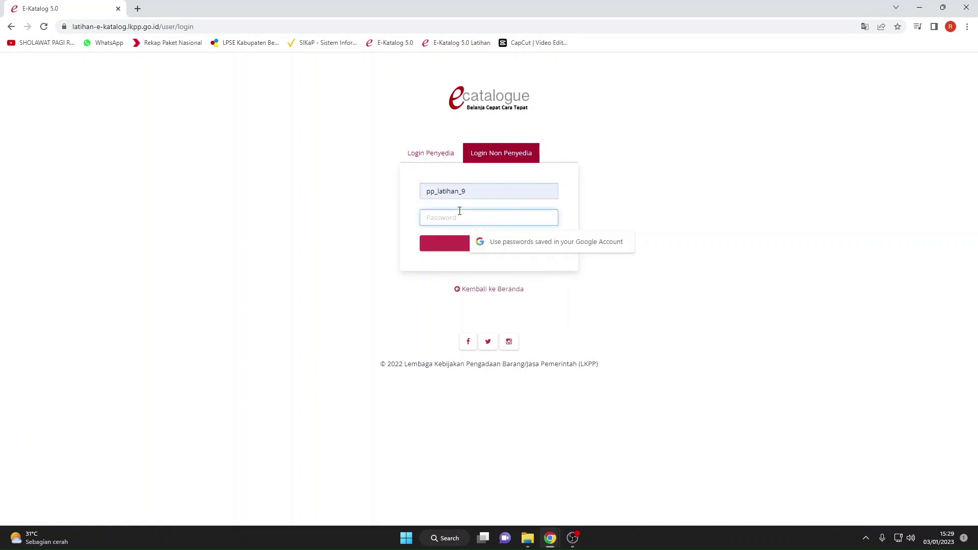
pyautogui.write('pp')
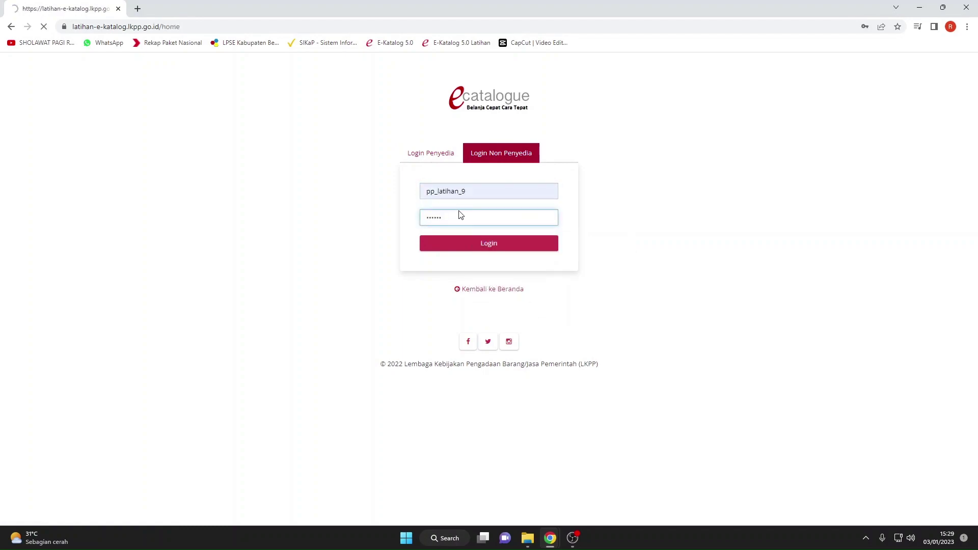
pyautogui.press('Return')
pyautogui.click(597, 160)
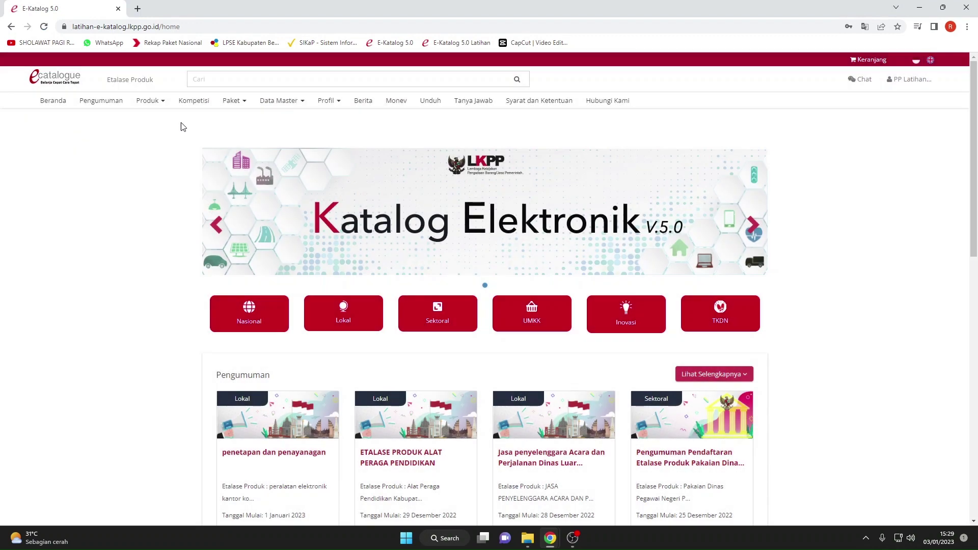
pyautogui.click(232, 100)
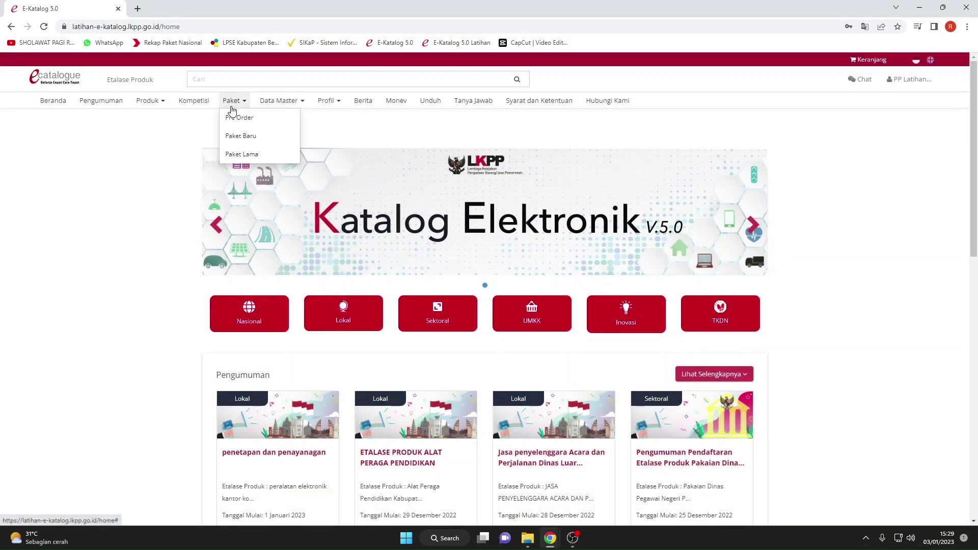
pyautogui.click(241, 135)
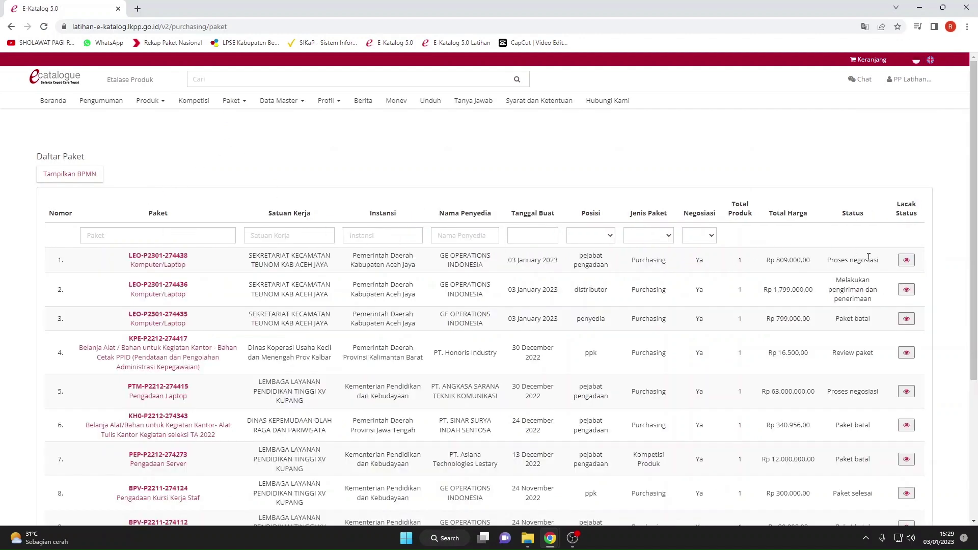
pyautogui.moveTo(885, 261); pyautogui.dragTo(821, 263)
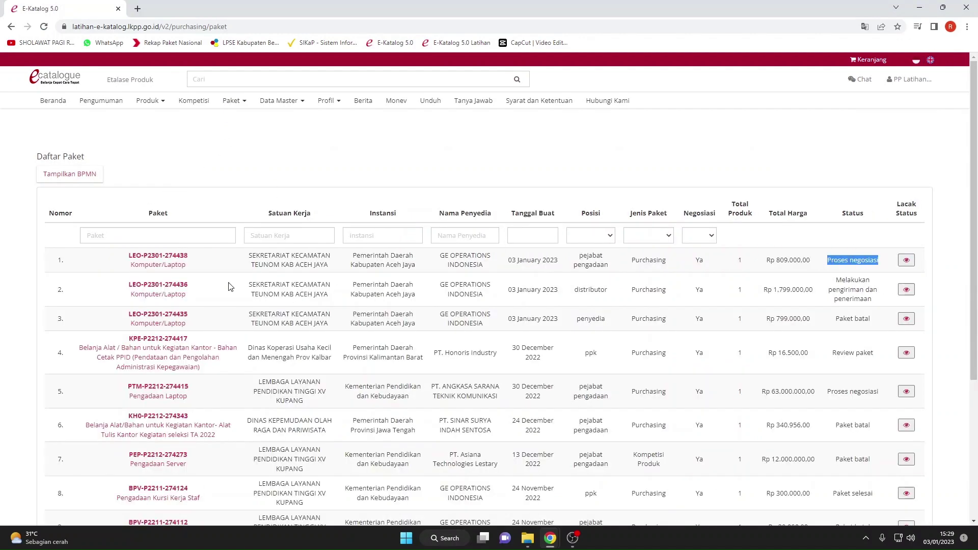
pyautogui.click(175, 260)
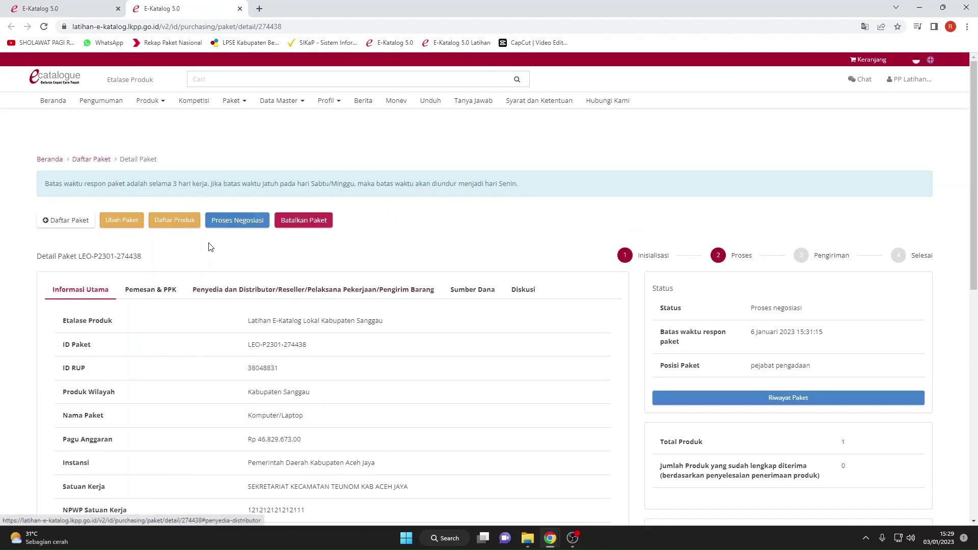
# Open the package's Negosiasi page with Proses Negosiasi.
pyautogui.scroll(-7, 210, 247)
pyautogui.scroll(5, 210, 239)
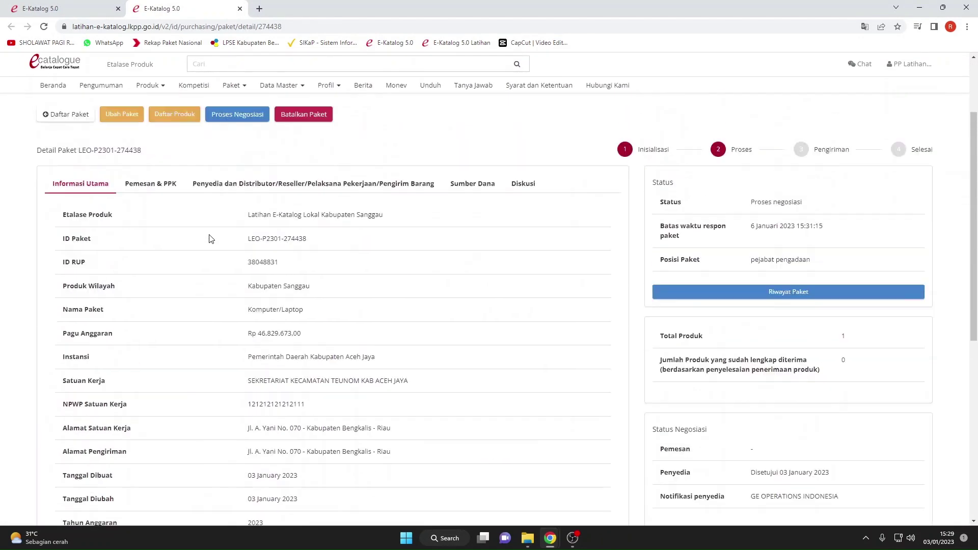
pyautogui.scroll(2, 210, 238)
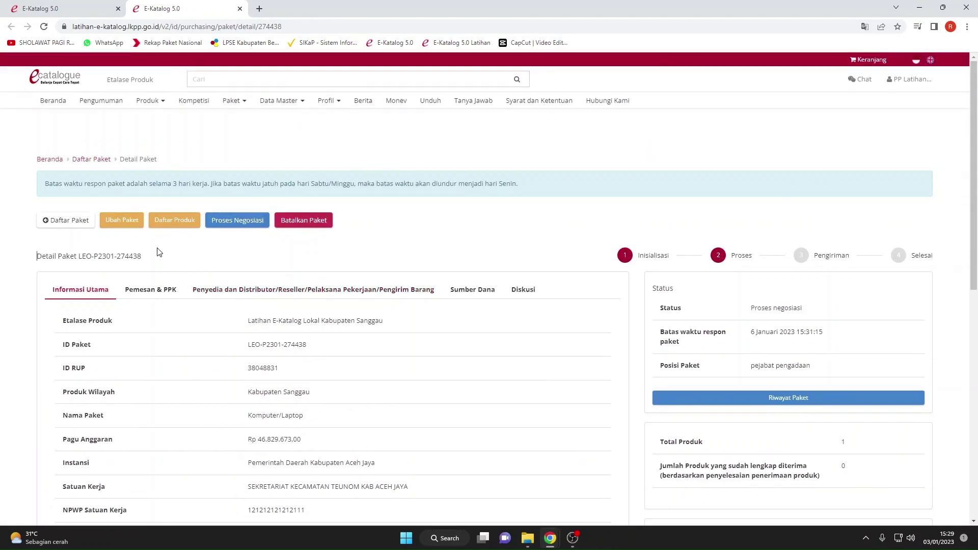
pyautogui.click(234, 220)
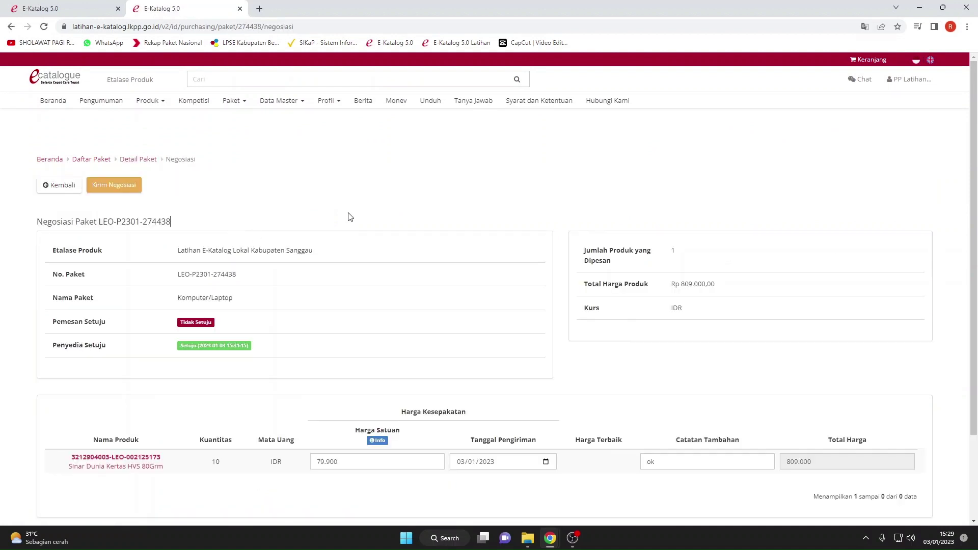
pyautogui.scroll(-2, 351, 218)
# Change the paper item's Catatan Tambahan to 'segera diproses' and send it with Kirim Negosiasi.
pyautogui.click(661, 357)
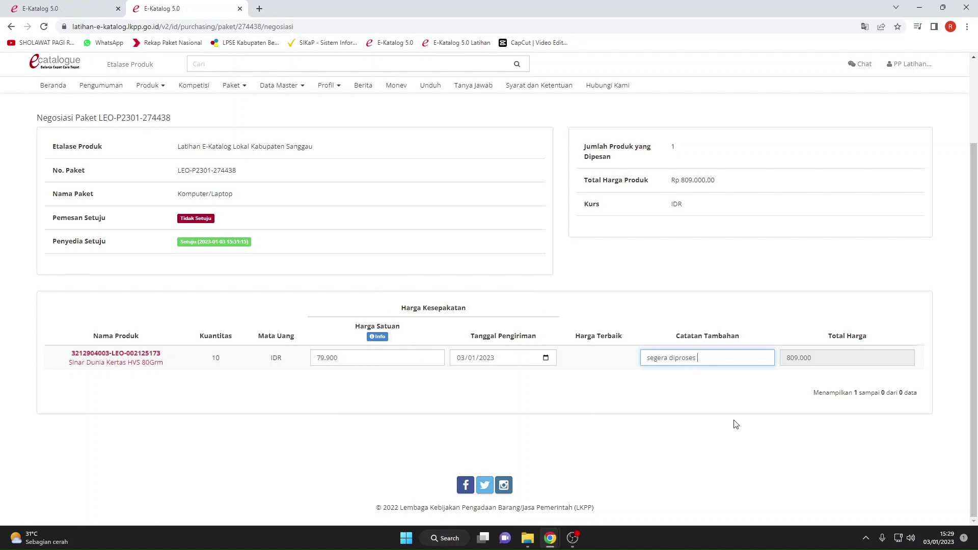
pyautogui.click(728, 423)
pyautogui.scroll(2, 541, 382)
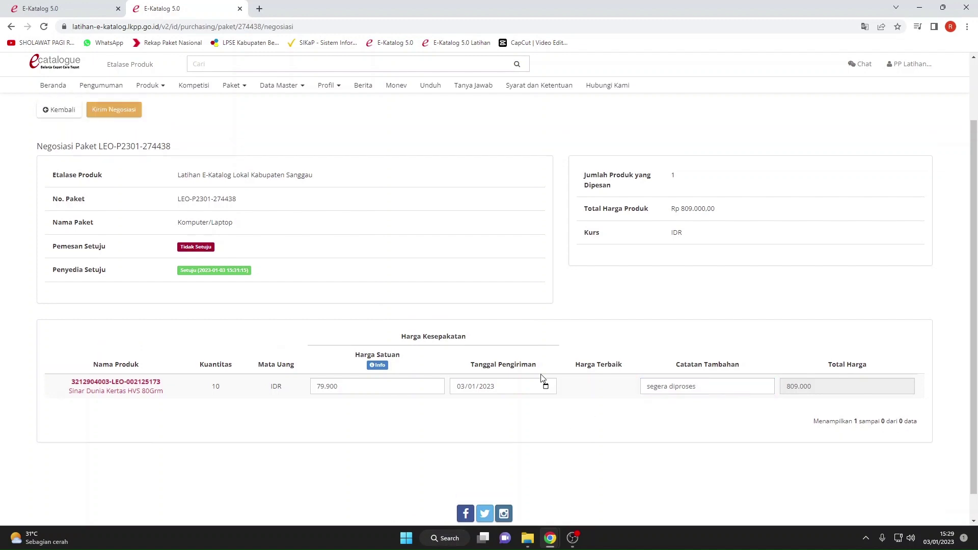
pyautogui.click(108, 184)
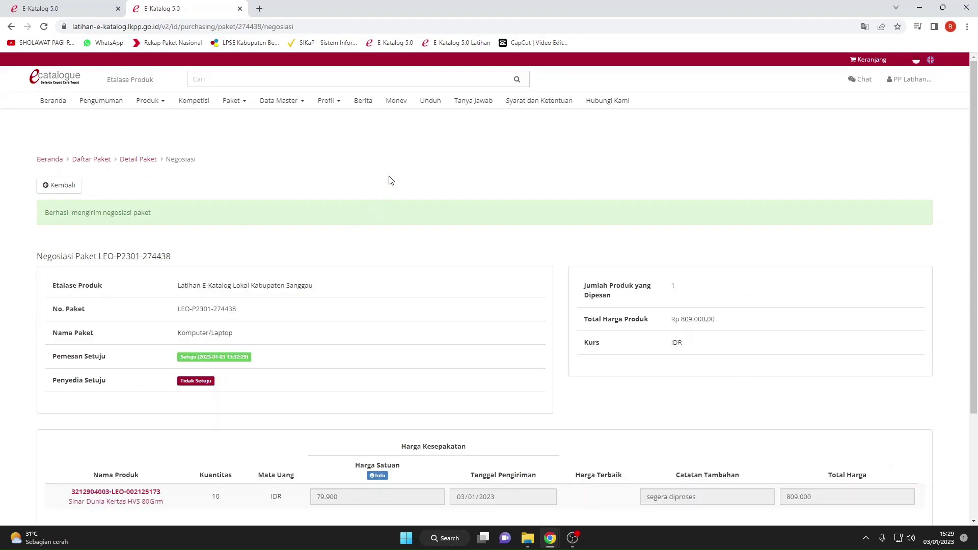
# Review the sent negotiation and go back to the package's Detail Paket page.
pyautogui.scroll(-3, 393, 181)
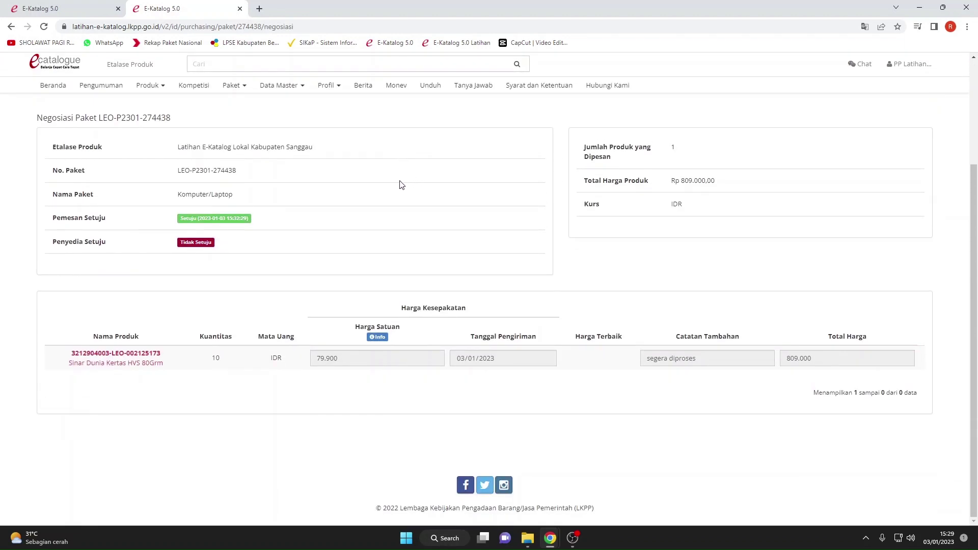
pyautogui.scroll(3, 397, 186)
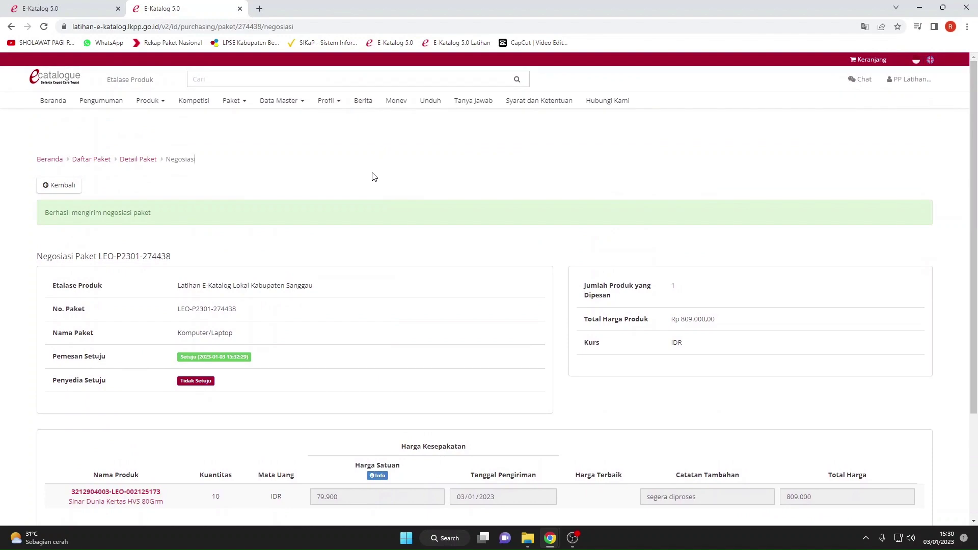
pyautogui.click(76, 187)
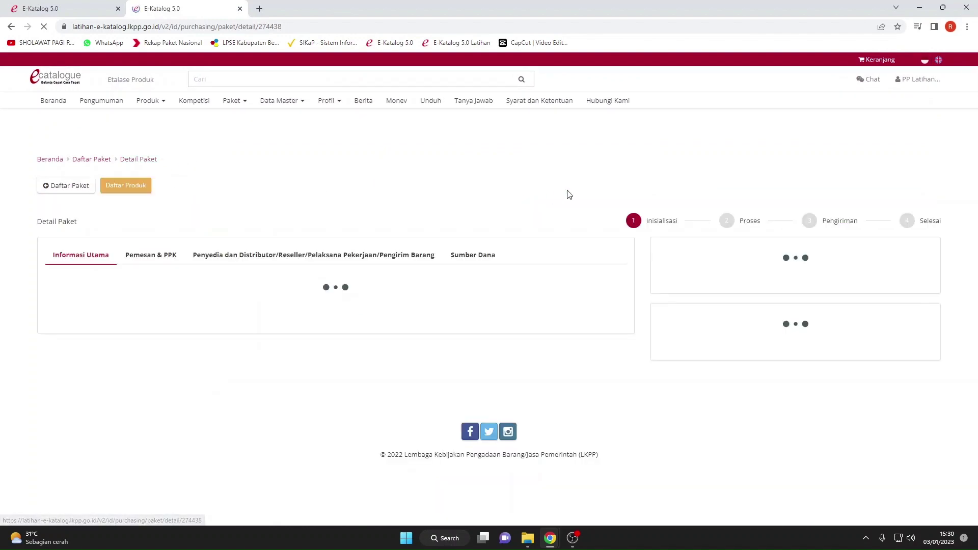
pyautogui.scroll(-1, 659, 192)
pyautogui.scroll(-3, 555, 323)
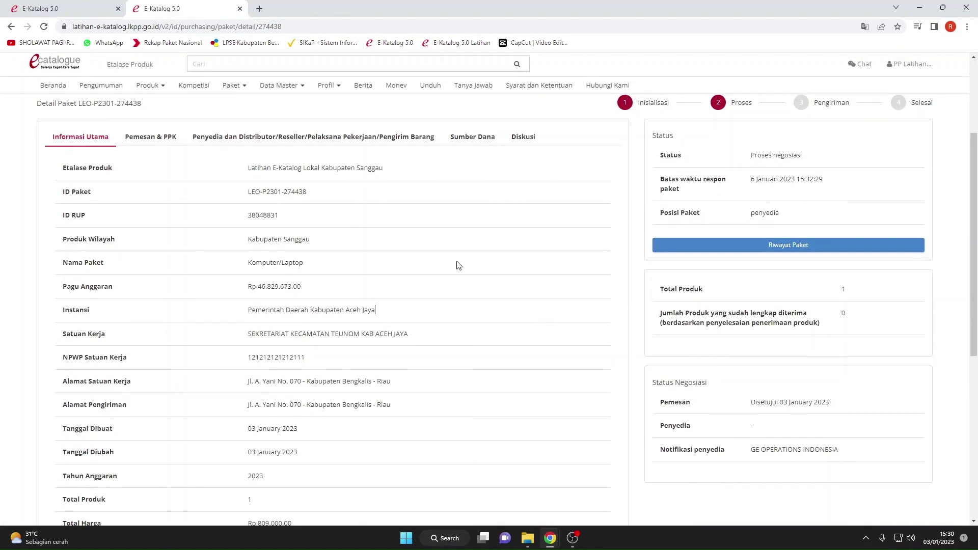
pyautogui.scroll(-3, 457, 264)
pyautogui.scroll(6, 478, 265)
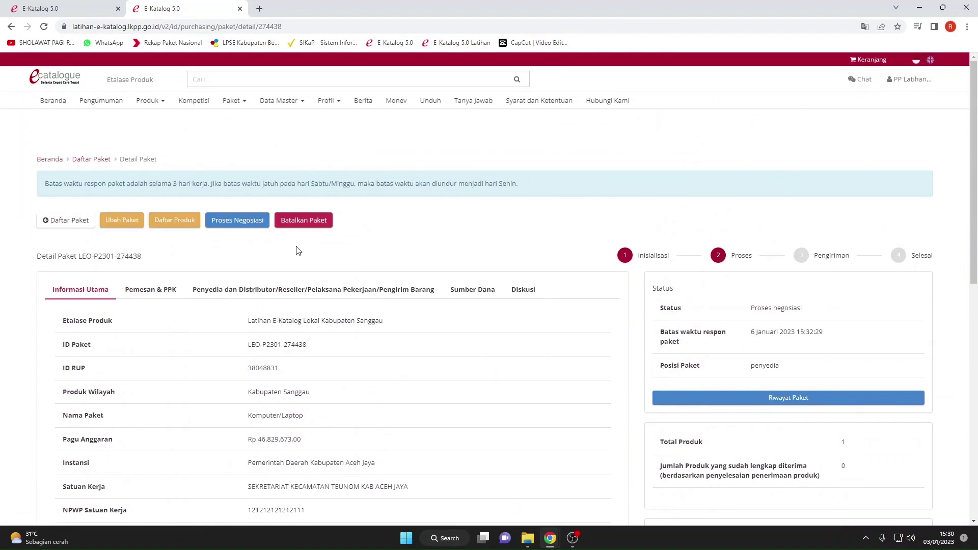
# Reopen the Negosiasi form to check it, then return to Detail Paket.
pyautogui.click(248, 223)
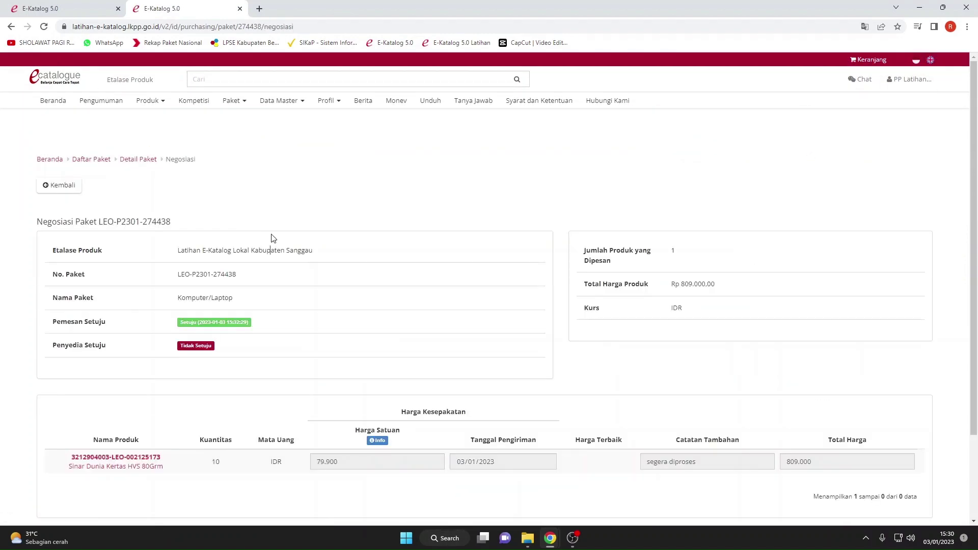
pyautogui.scroll(-3, 271, 239)
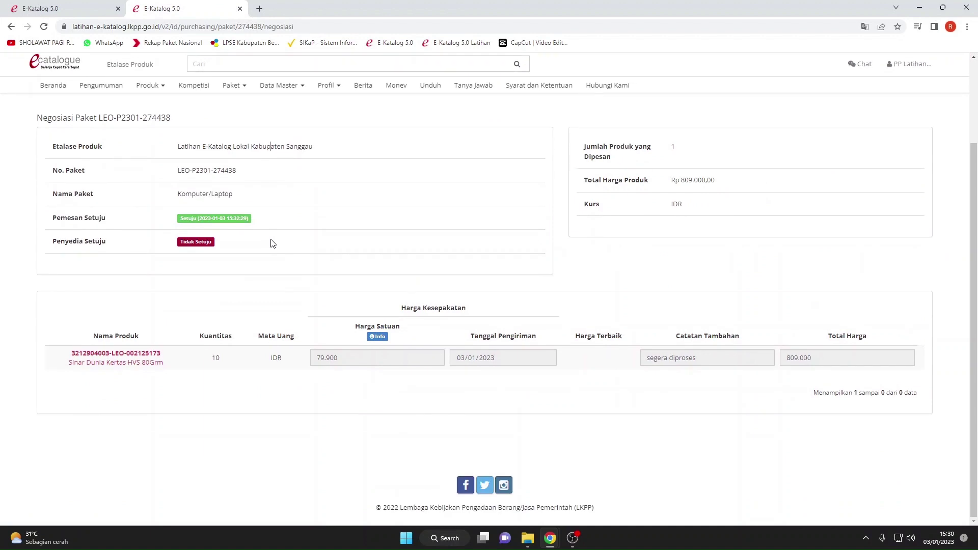
pyautogui.scroll(3, 272, 244)
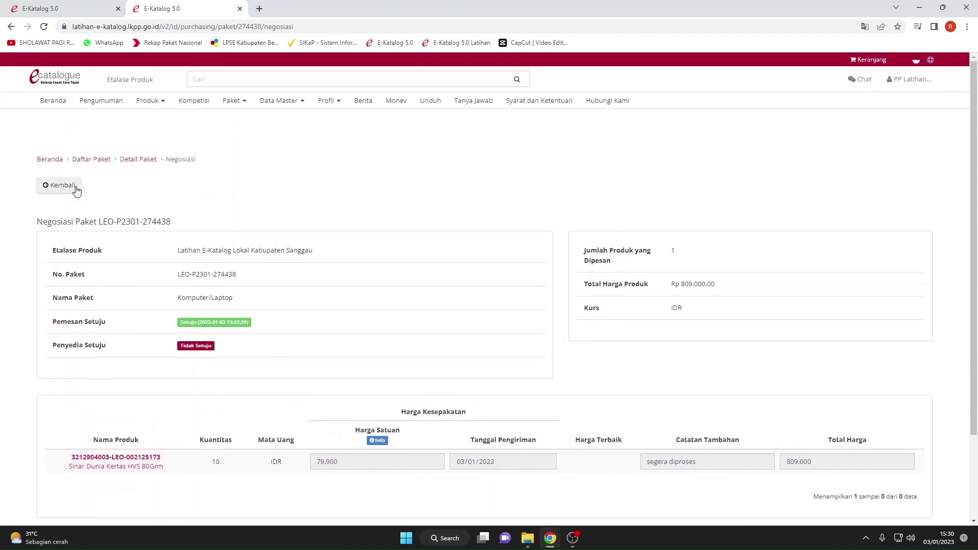
pyautogui.click(77, 186)
pyautogui.click(908, 81)
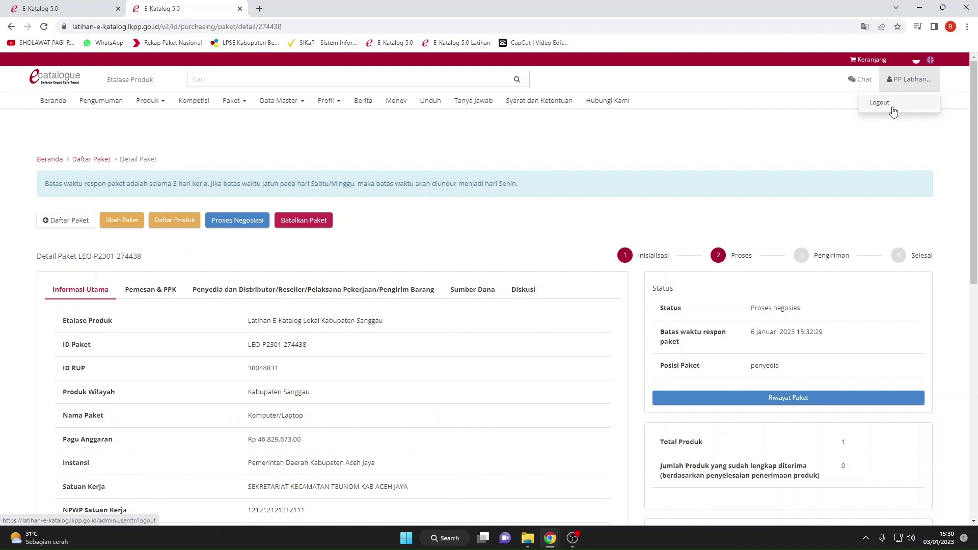
# Log out of the buyer account, close the other tab and dismiss the Wajib Dibaca notice.
pyautogui.click(891, 104)
pyautogui.click(119, 9)
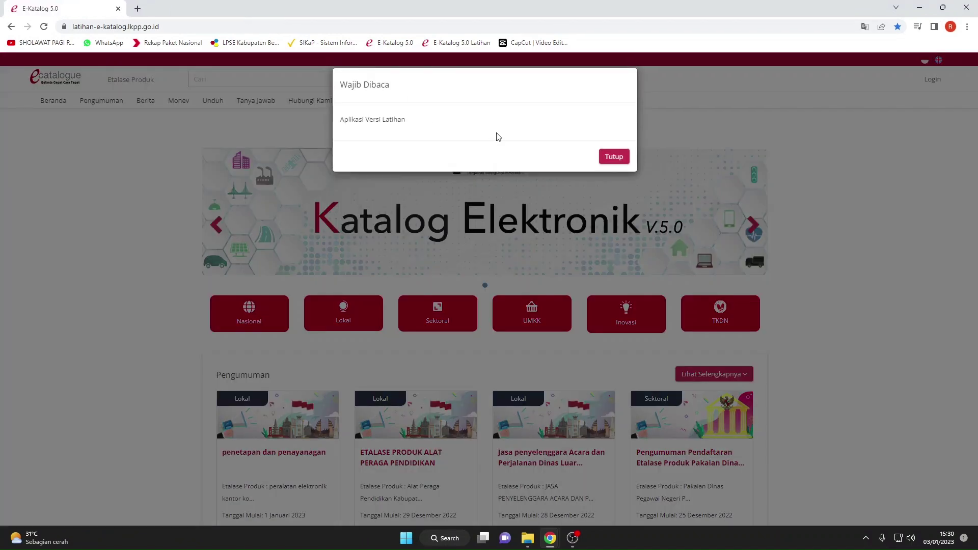
pyautogui.click(615, 155)
# Sign in via Login Penyedia with the provider's credentials and open the Paket Baru list.
pyautogui.click(925, 79)
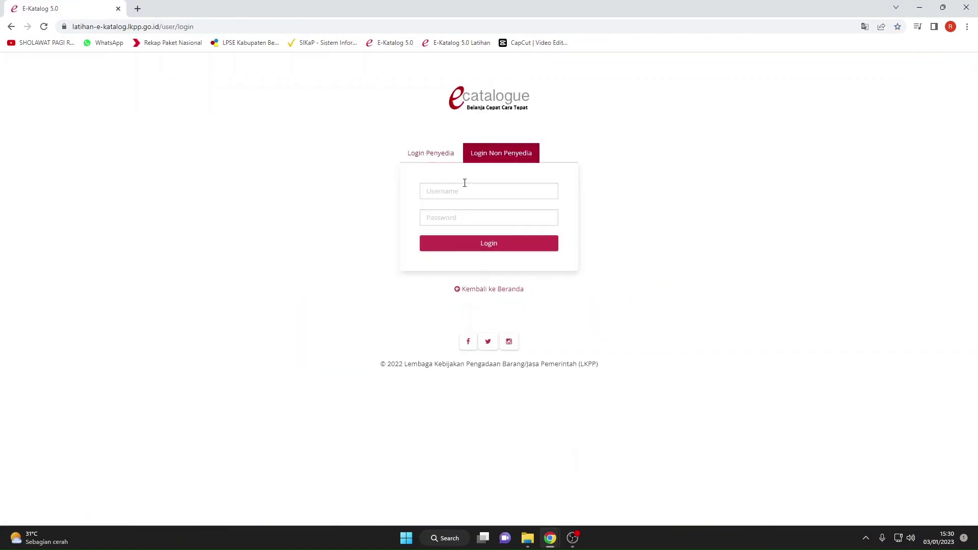
pyautogui.click(429, 153)
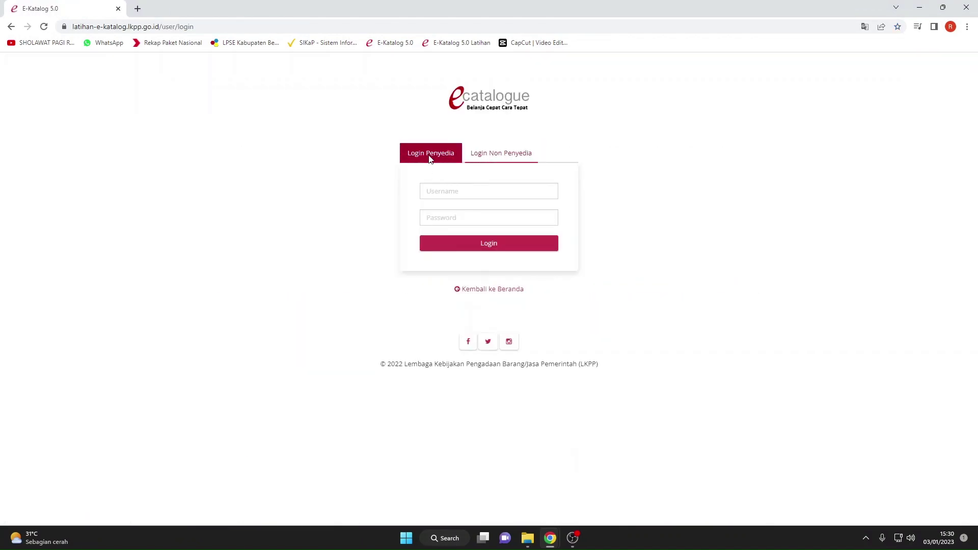
pyautogui.click(432, 188)
pyautogui.click(484, 214)
pyautogui.click(457, 215)
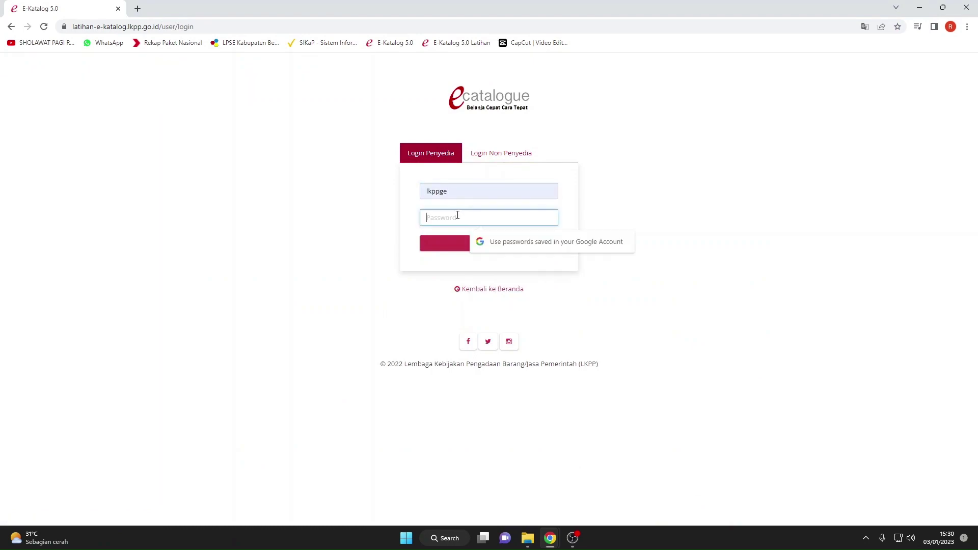
pyautogui.write('***')
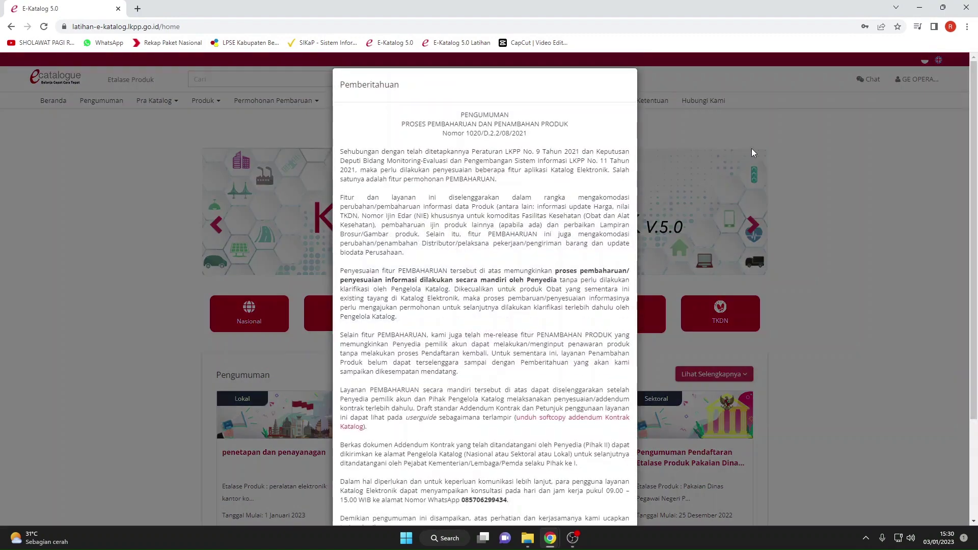
pyautogui.click(750, 149)
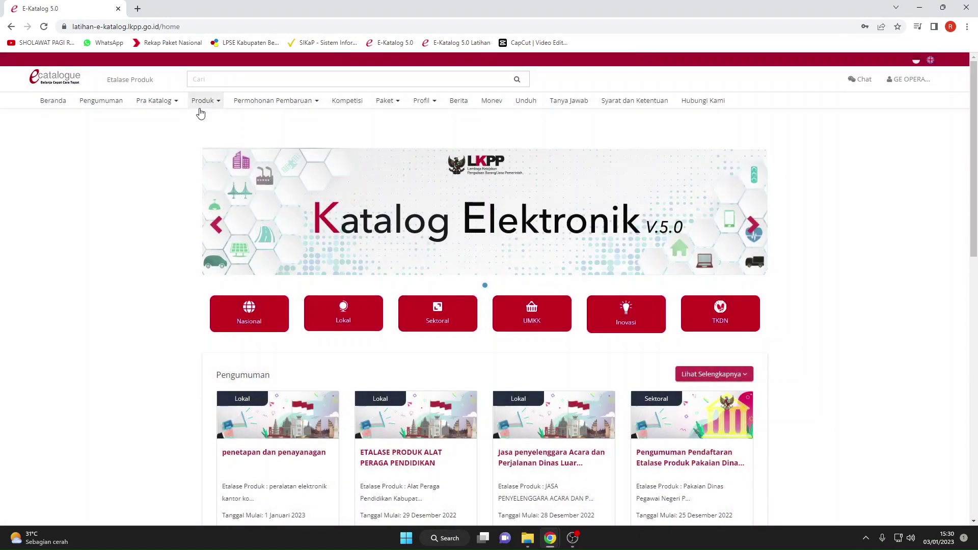
pyautogui.click(378, 101)
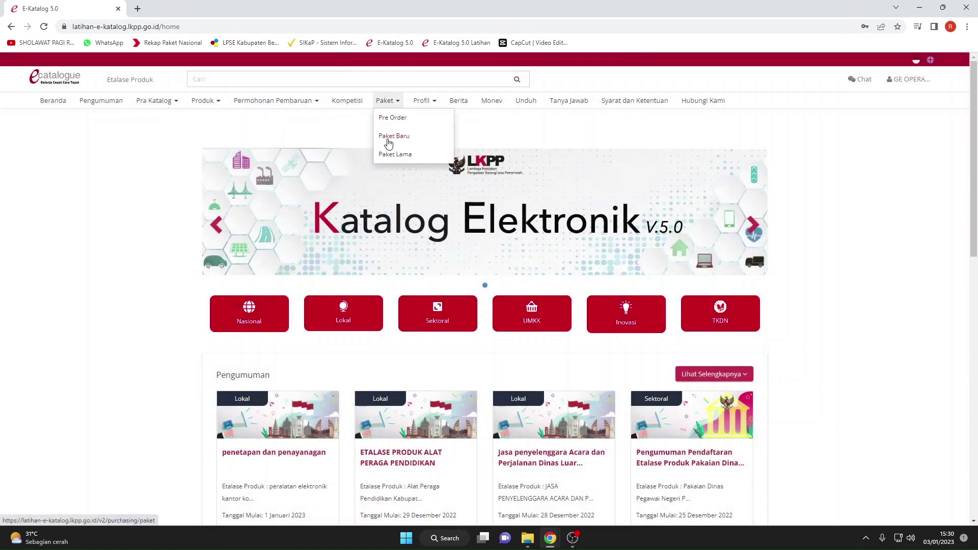
pyautogui.click(385, 136)
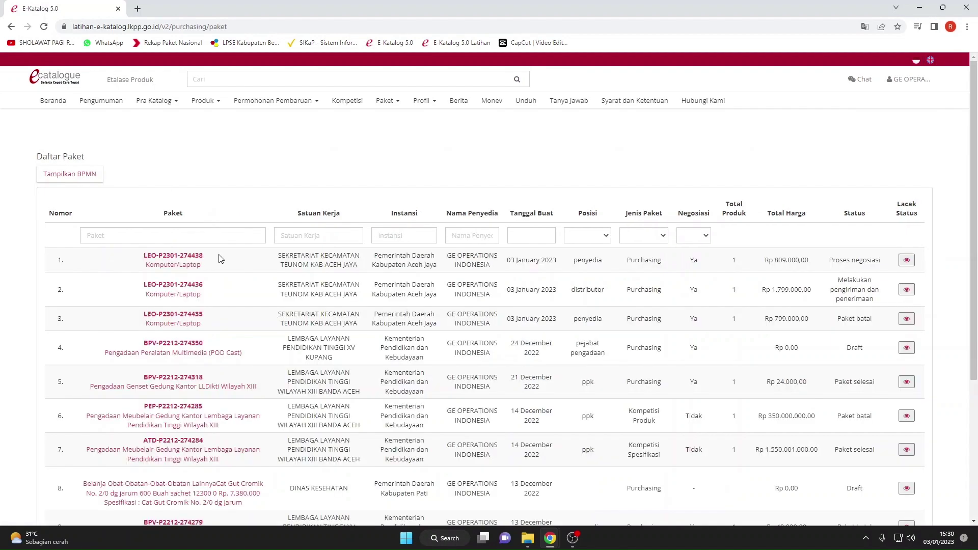
pyautogui.click(171, 266)
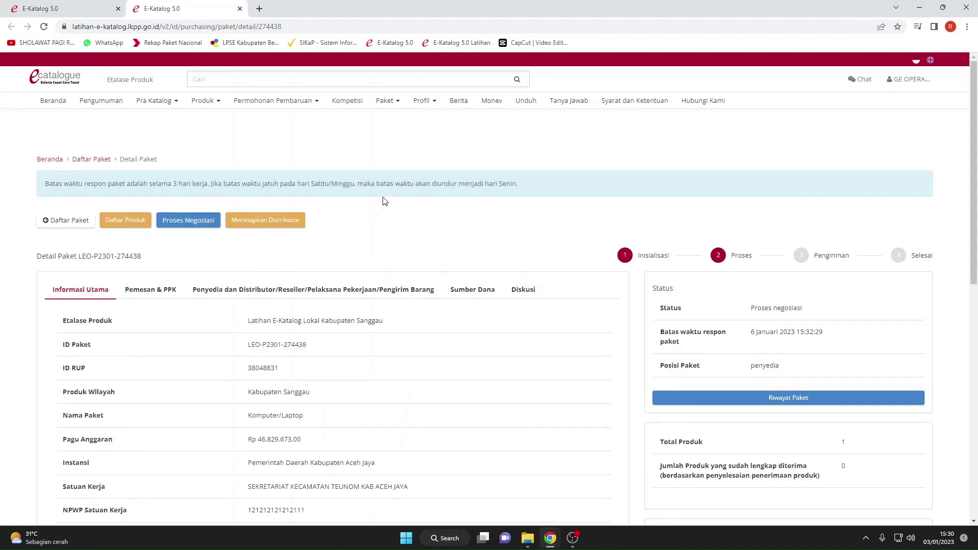
pyautogui.scroll(-10, 253, 244)
pyautogui.scroll(8, 253, 244)
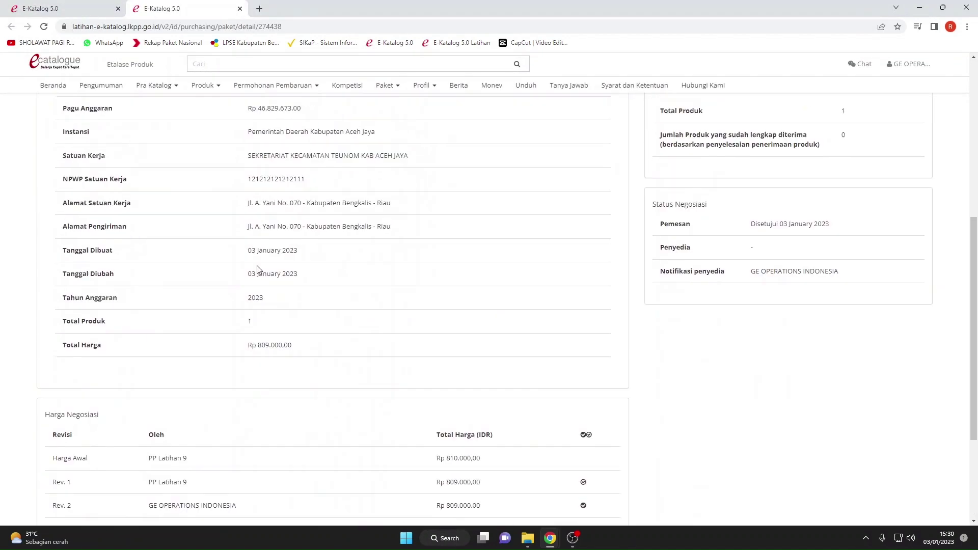
pyautogui.click(177, 132)
pyautogui.scroll(-2, 283, 208)
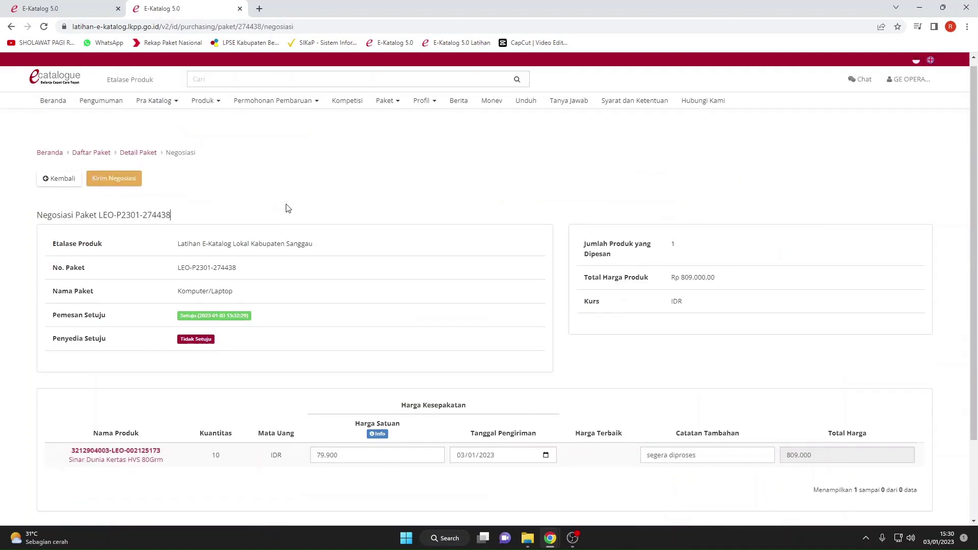
pyautogui.scroll(3, 250, 301)
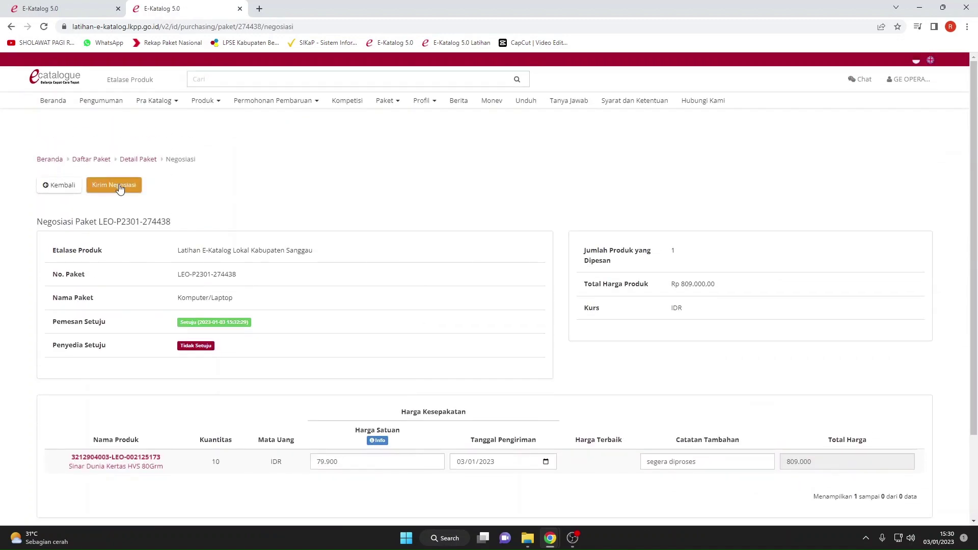
pyautogui.click(113, 185)
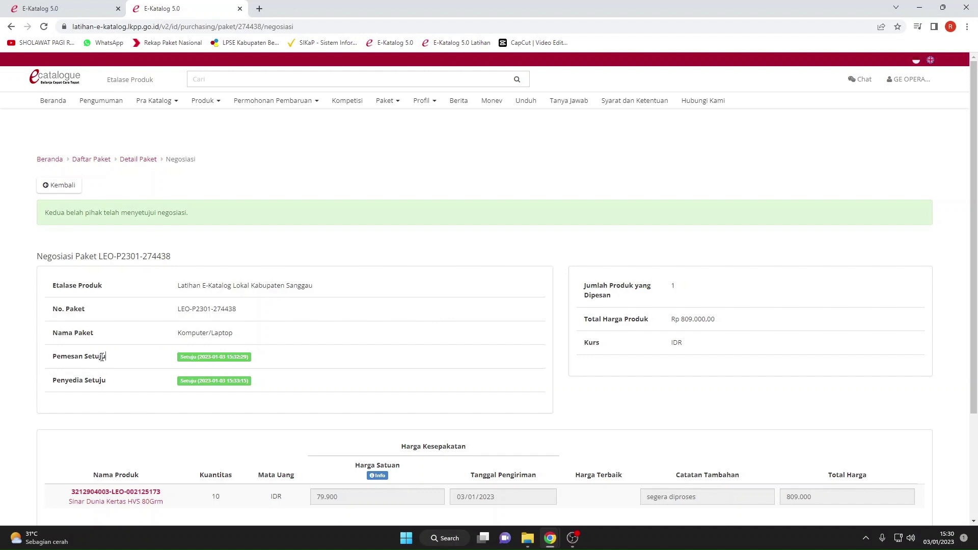
# Check that buyer and provider both show Setuju, then return to Detail Paket.
pyautogui.moveTo(104, 357); pyautogui.dragTo(60, 355)
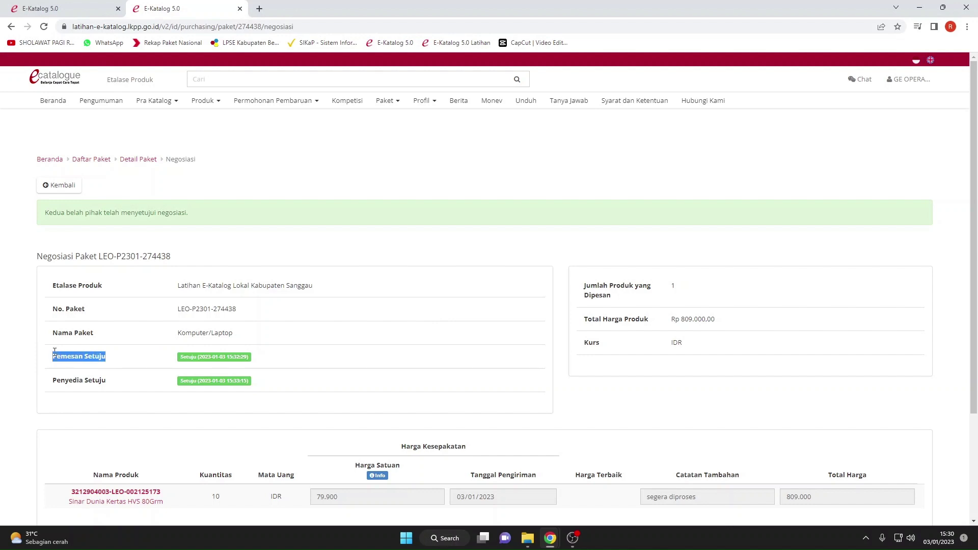
pyautogui.click(87, 380)
pyautogui.moveTo(106, 381); pyautogui.dragTo(54, 380)
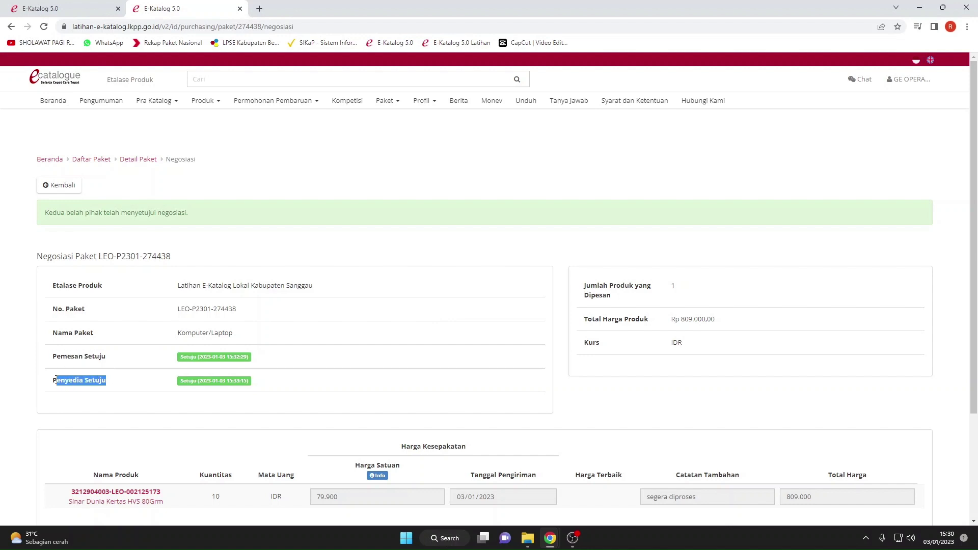
pyautogui.click(65, 404)
pyautogui.click(45, 185)
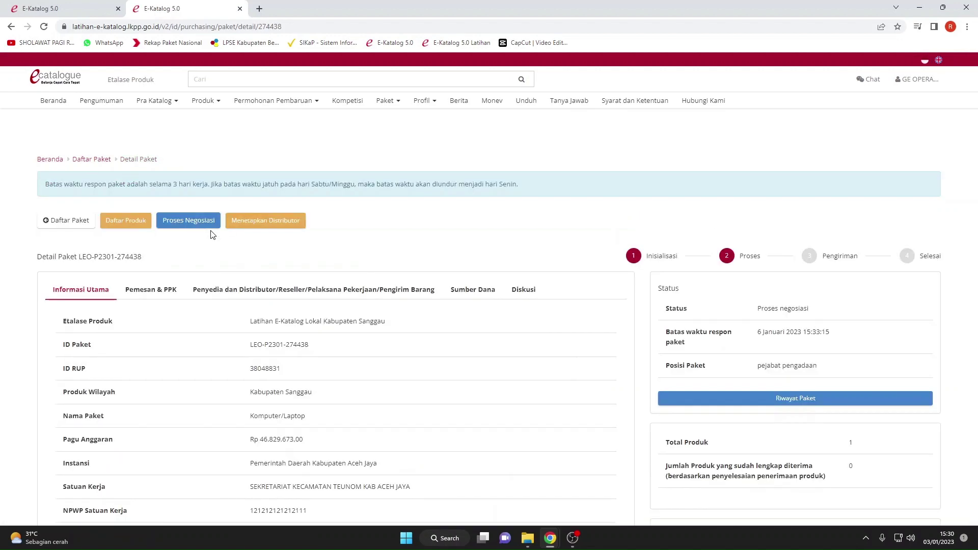
# Save GE OPERATIONS INDONESIA as distributor, confirm with Ok, and check position shows pejabat pengadaan.
pyautogui.click(260, 222)
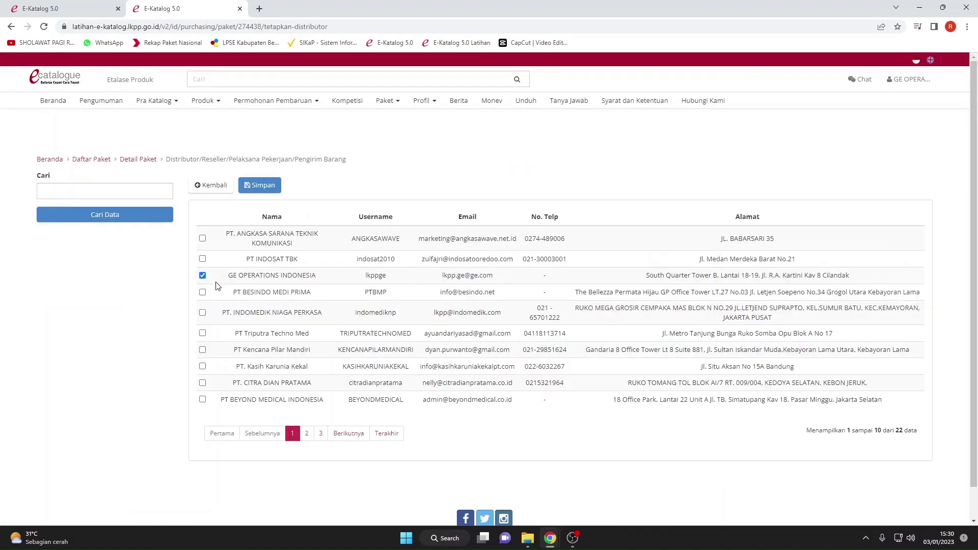
pyautogui.click(257, 186)
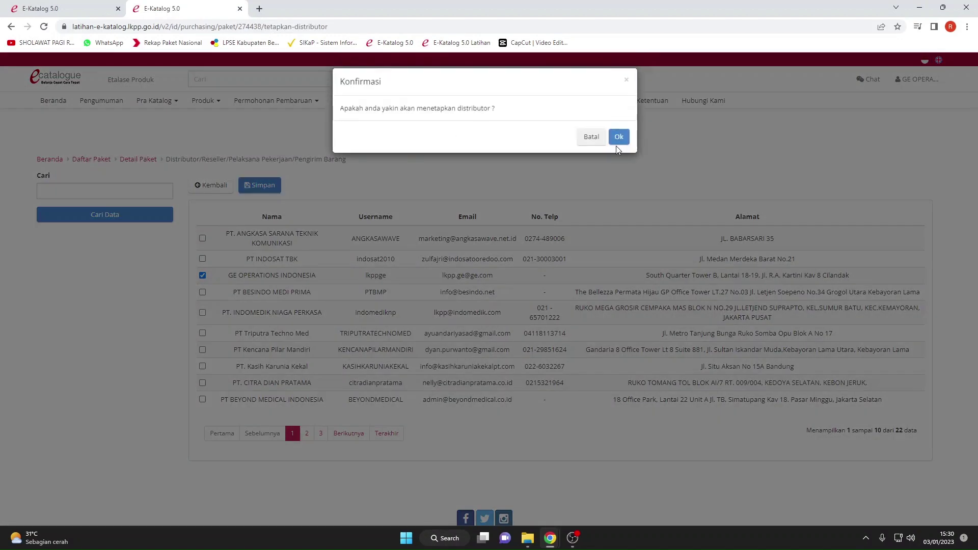
pyautogui.click(617, 147)
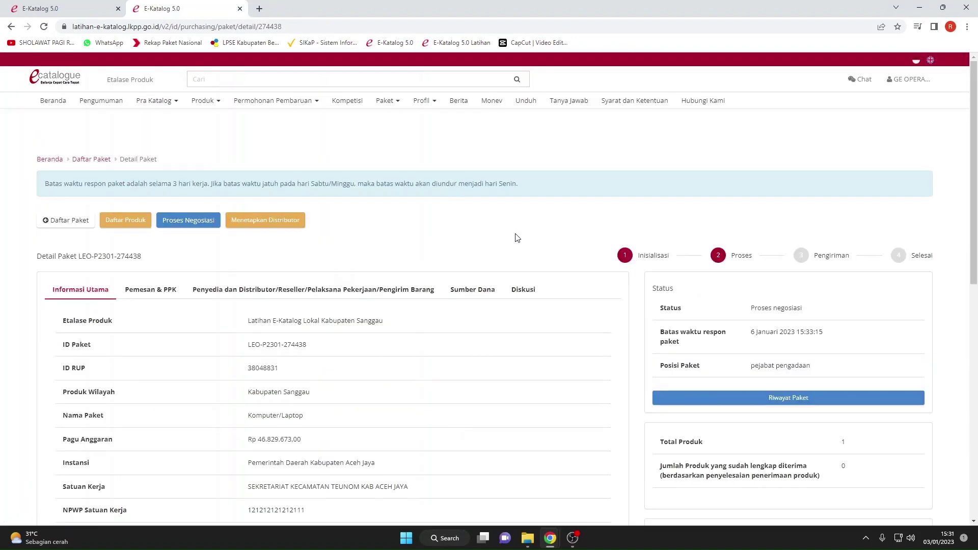
pyautogui.scroll(-4, 693, 315)
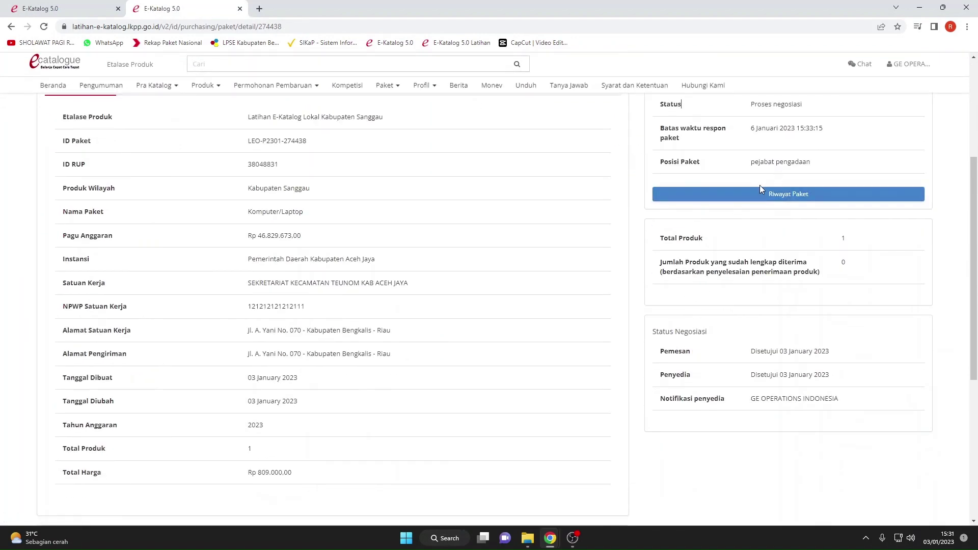
pyautogui.moveTo(824, 163); pyautogui.dragTo(748, 163)
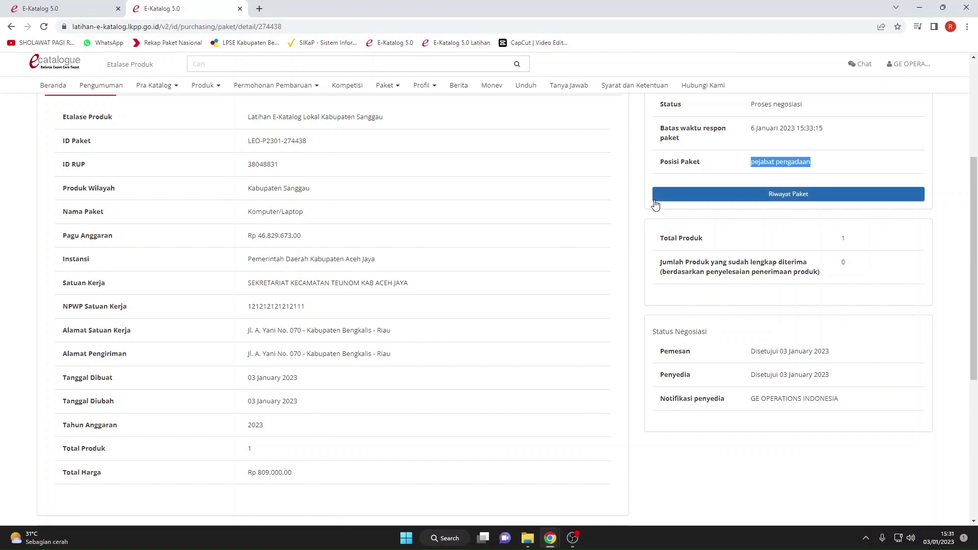
pyautogui.click(655, 201)
pyautogui.scroll(4, 490, 214)
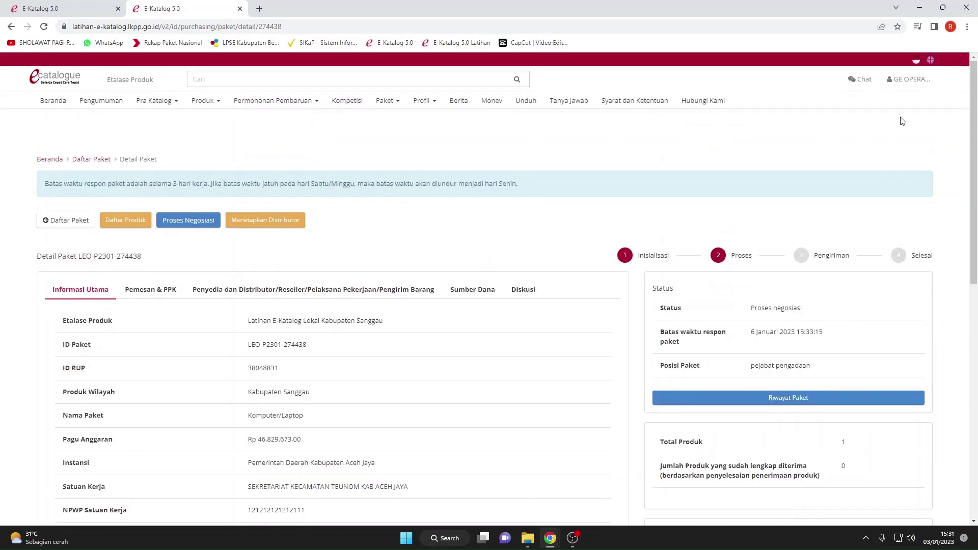
# Log out of the provider account, dismiss Wajib Dibaca and close the old tab.
pyautogui.click(908, 79)
pyautogui.click(893, 105)
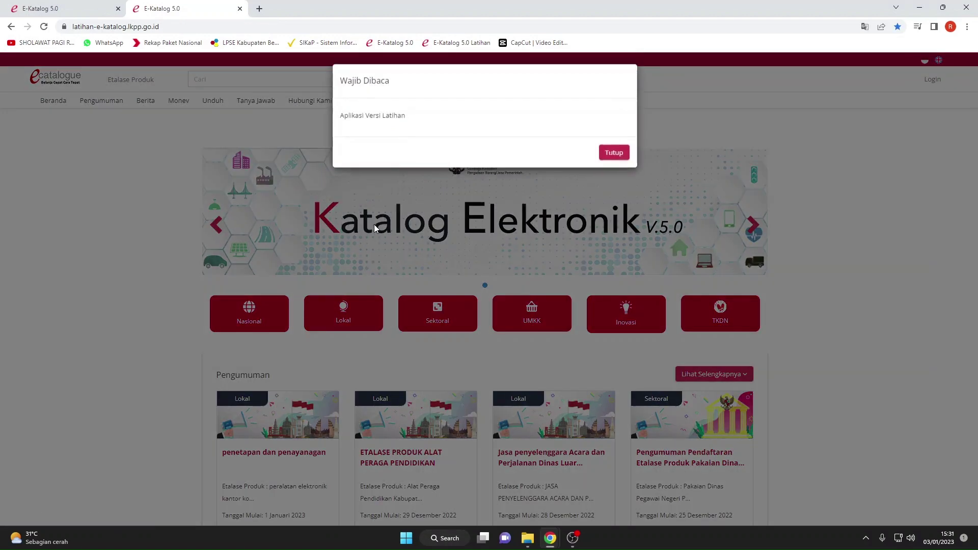
pyautogui.click(614, 152)
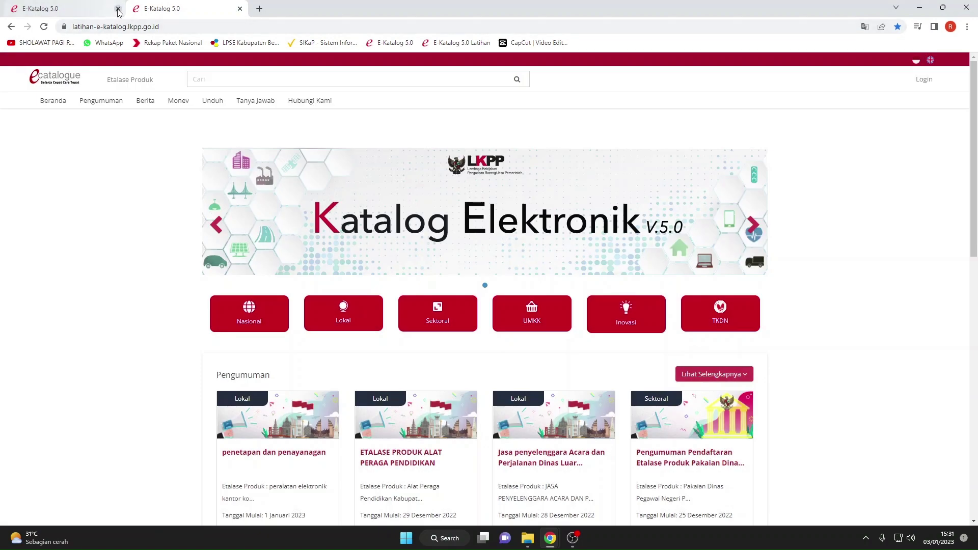
pyautogui.click(118, 10)
# Sign in via Login Non Penyedia with the procurement official's saved credentials.
pyautogui.click(922, 81)
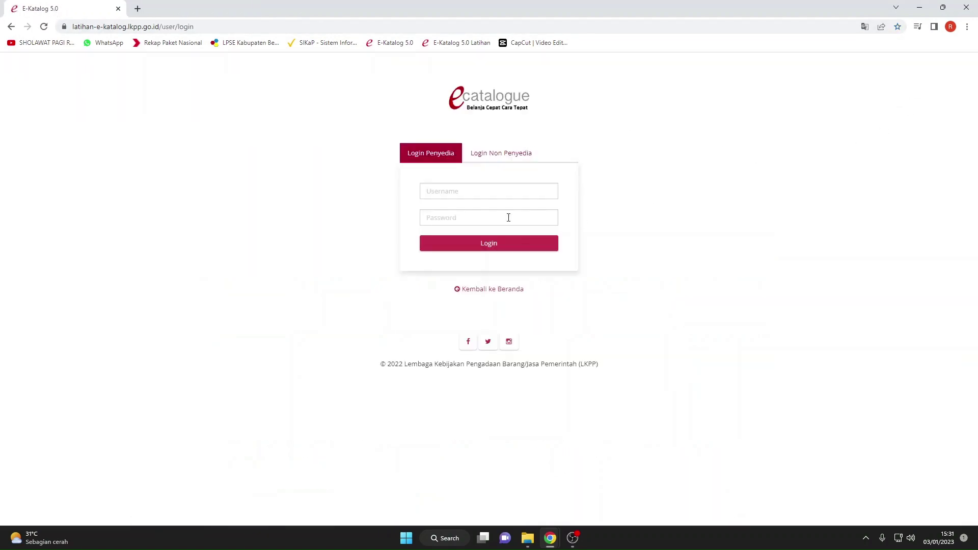
pyautogui.click(511, 166)
pyautogui.click(487, 194)
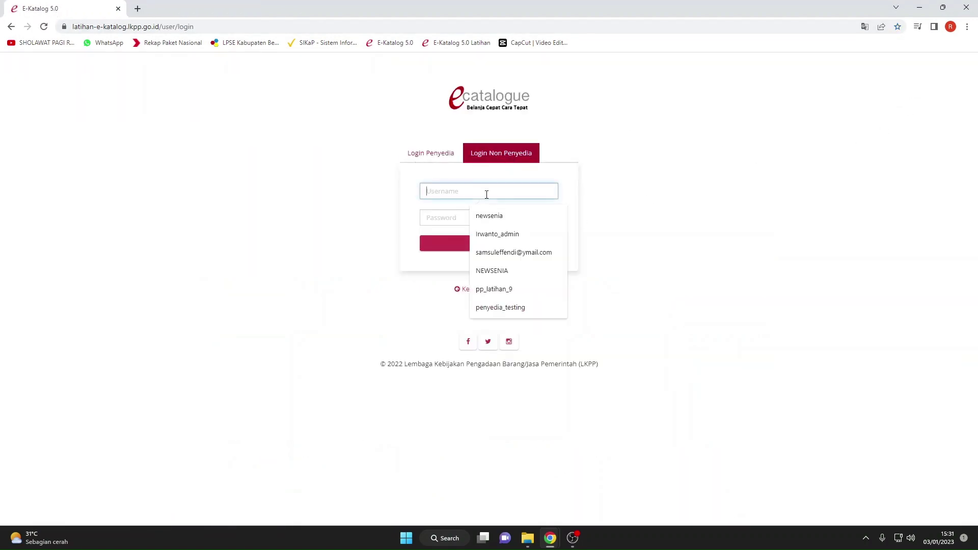
pyautogui.write('pp_latihan_9')
pyautogui.click(502, 216)
pyautogui.click(468, 217)
pyautogui.write('p')
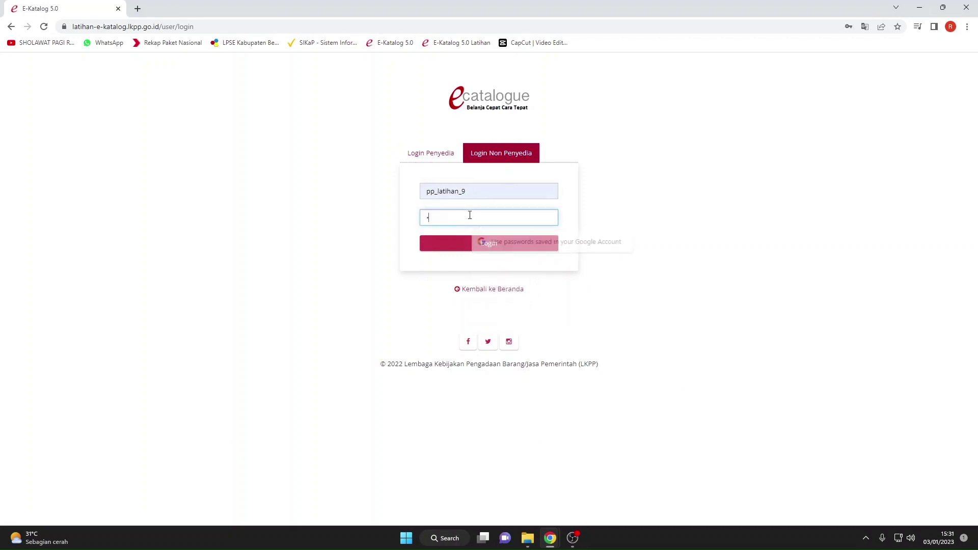
pyautogui.write('***')
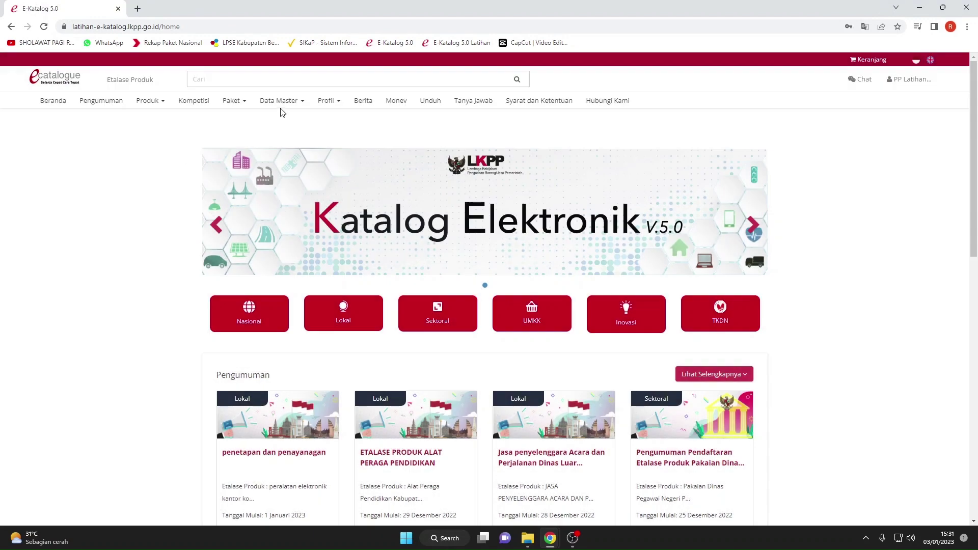
pyautogui.click(232, 101)
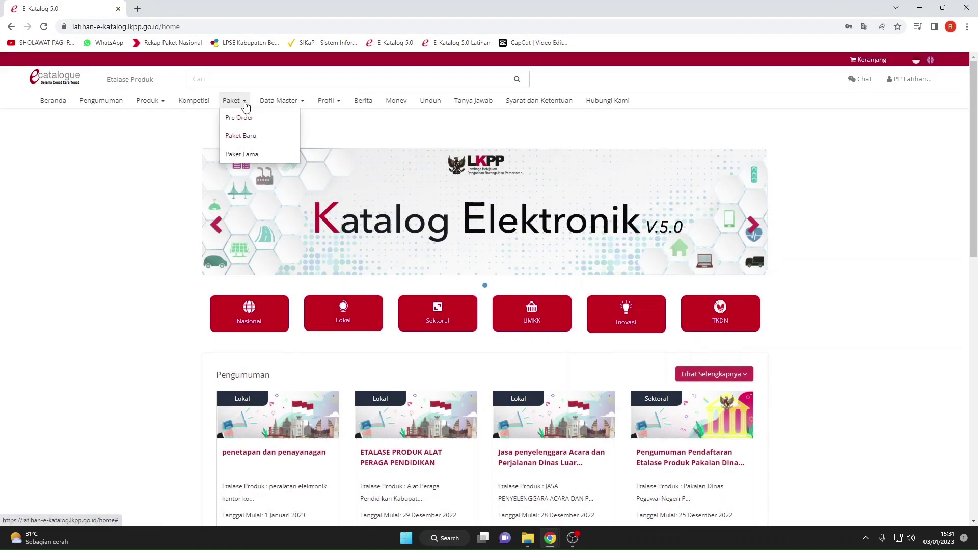
pyautogui.click(249, 137)
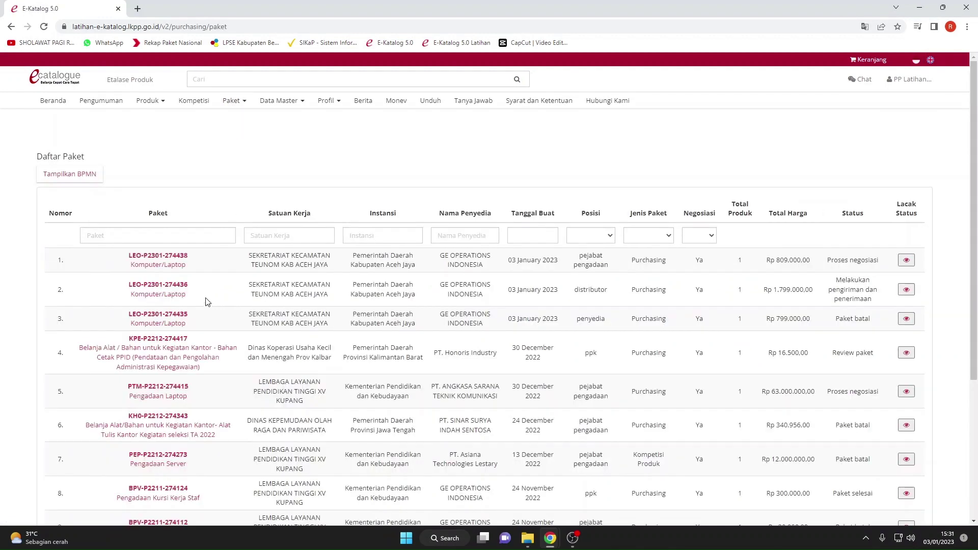
pyautogui.click(172, 269)
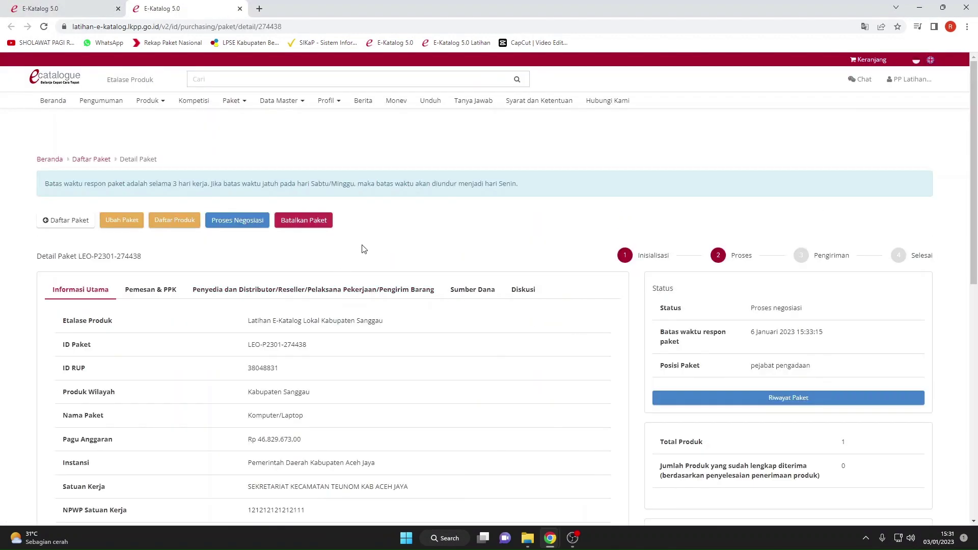
pyautogui.scroll(-1, 377, 247)
pyautogui.click(252, 175)
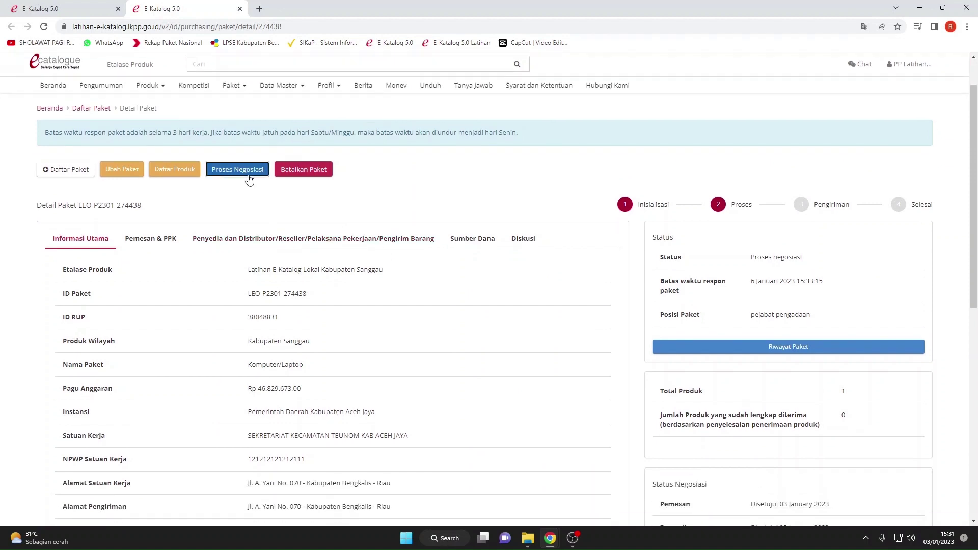
pyautogui.scroll(-2, 273, 229)
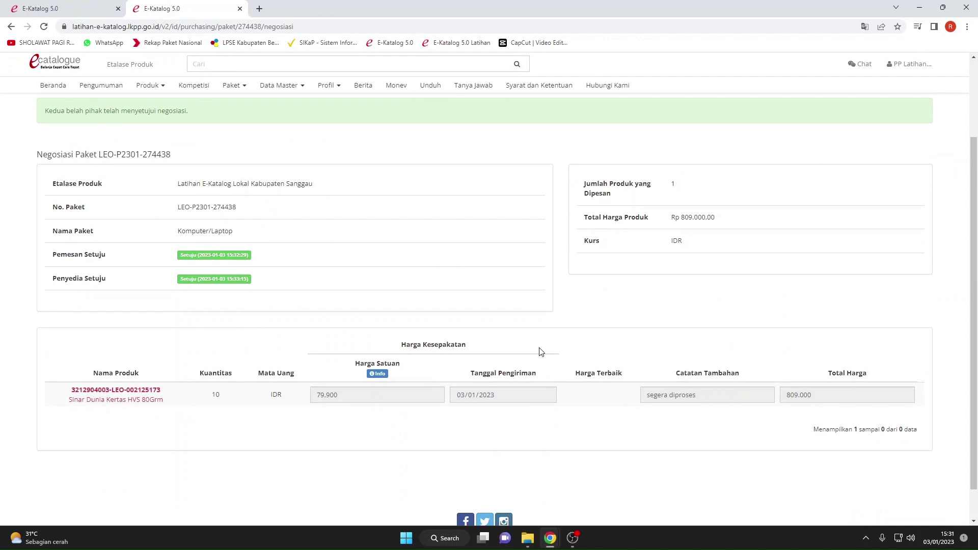
pyautogui.tripleClick(262, 281)
pyautogui.click(279, 261)
pyautogui.scroll(2, 279, 262)
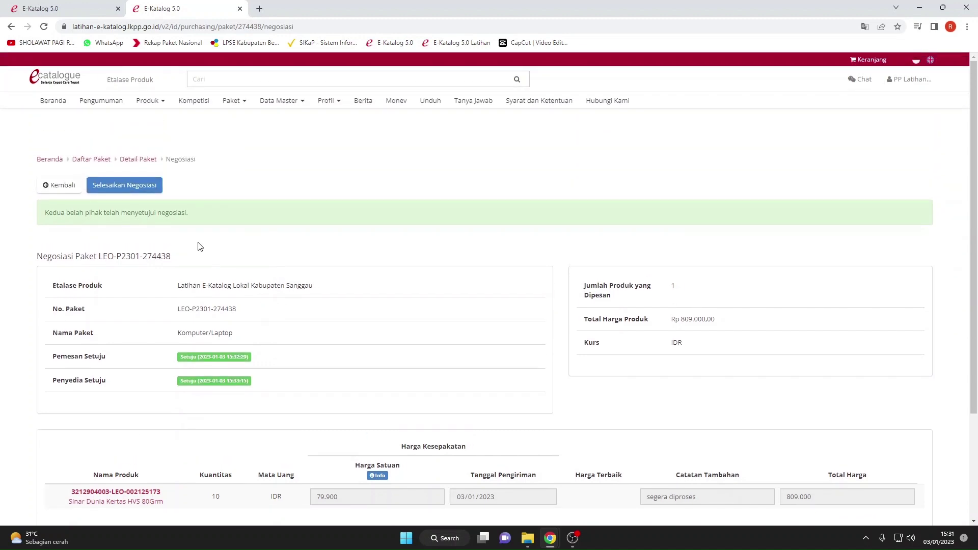
pyautogui.click(151, 188)
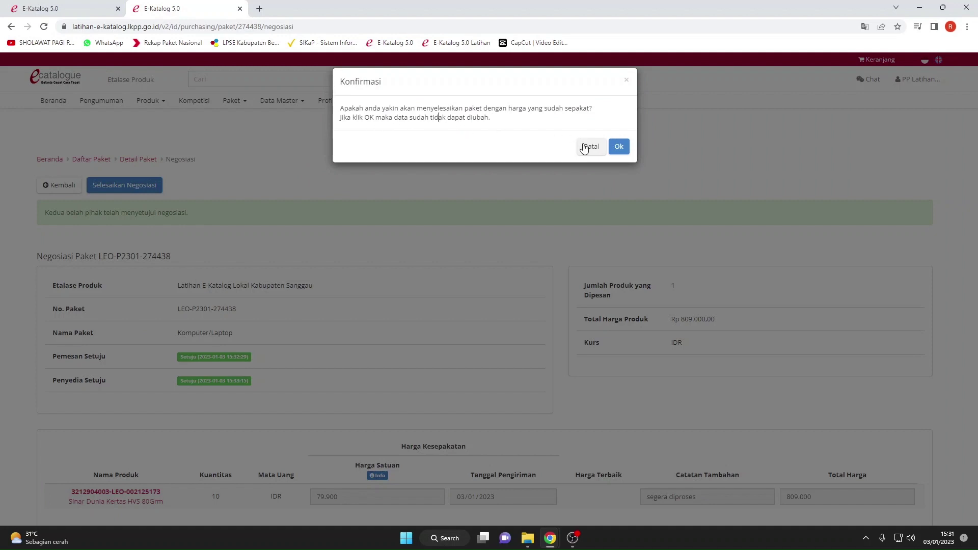
pyautogui.click(626, 80)
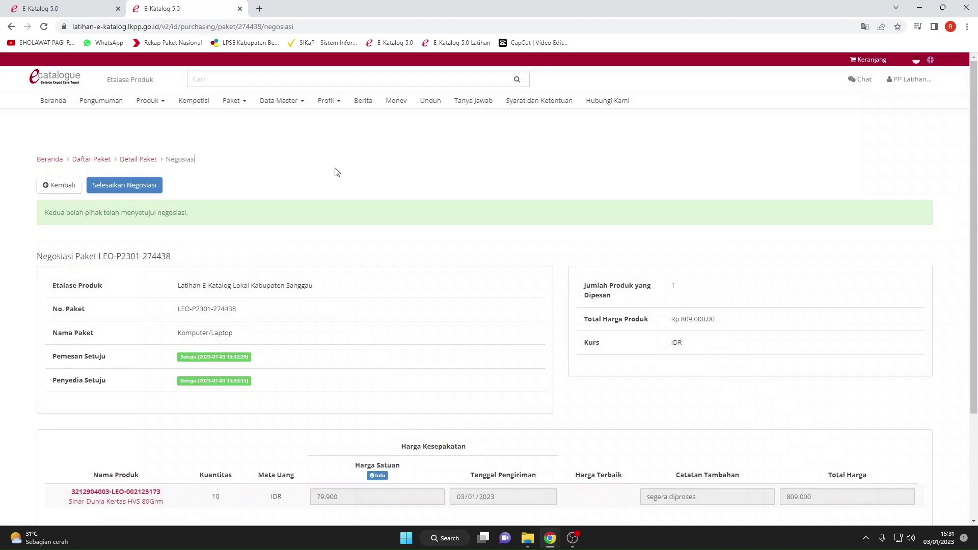
pyautogui.click(76, 187)
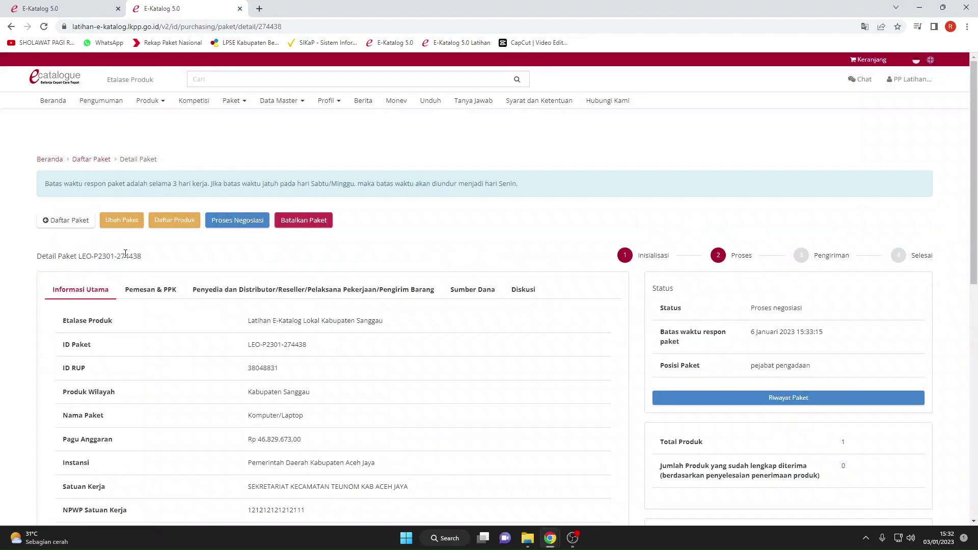
# In Ubah Paket, pass Informasi K/L/PD and Data PP/Pemesan unchanged, then save at Pilih PPK.
pyautogui.click(126, 224)
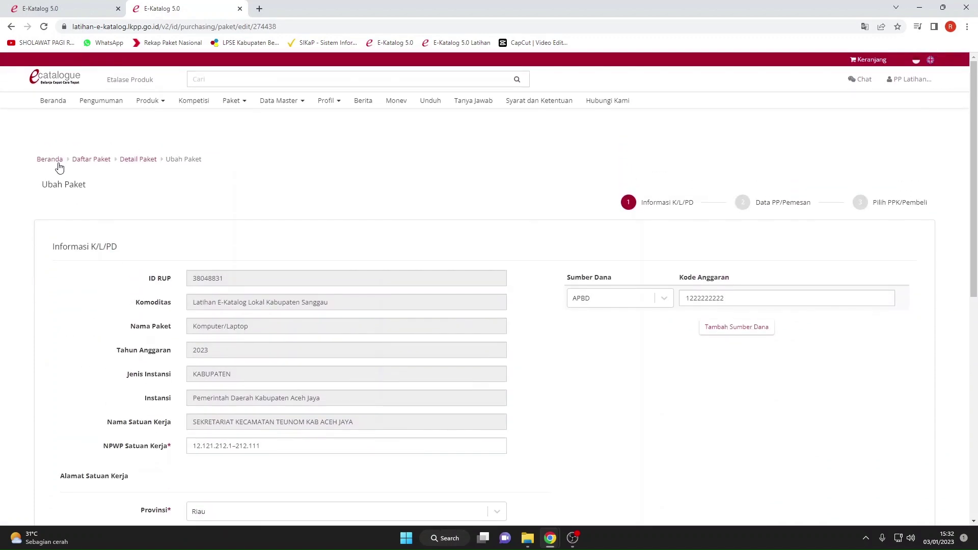
pyautogui.scroll(-9, 327, 266)
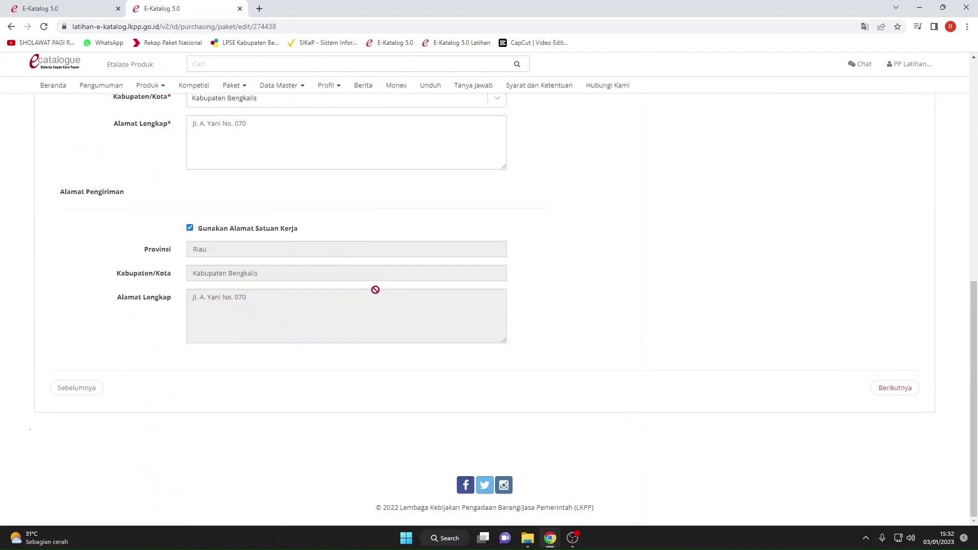
pyautogui.click(892, 388)
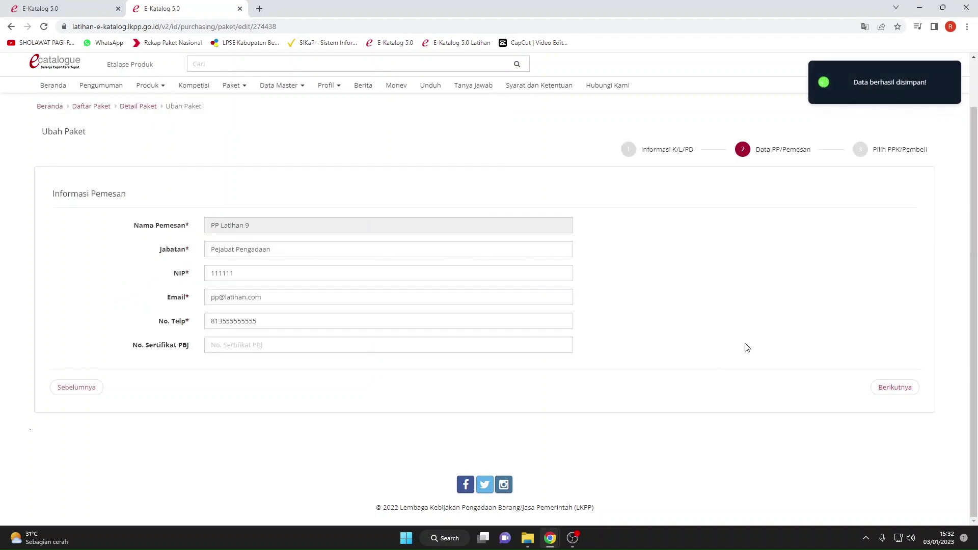
pyautogui.scroll(1, 713, 312)
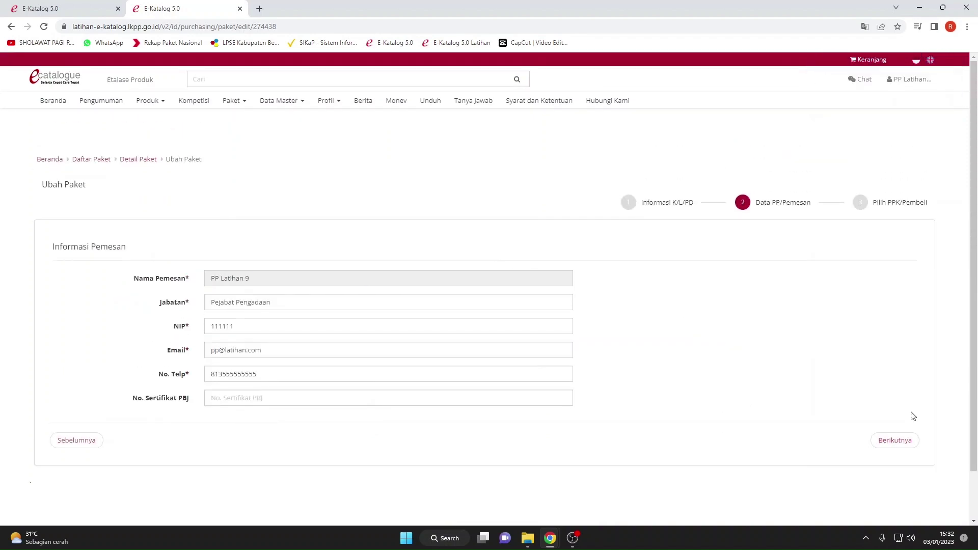
pyautogui.click(899, 440)
pyautogui.scroll(-3, 479, 300)
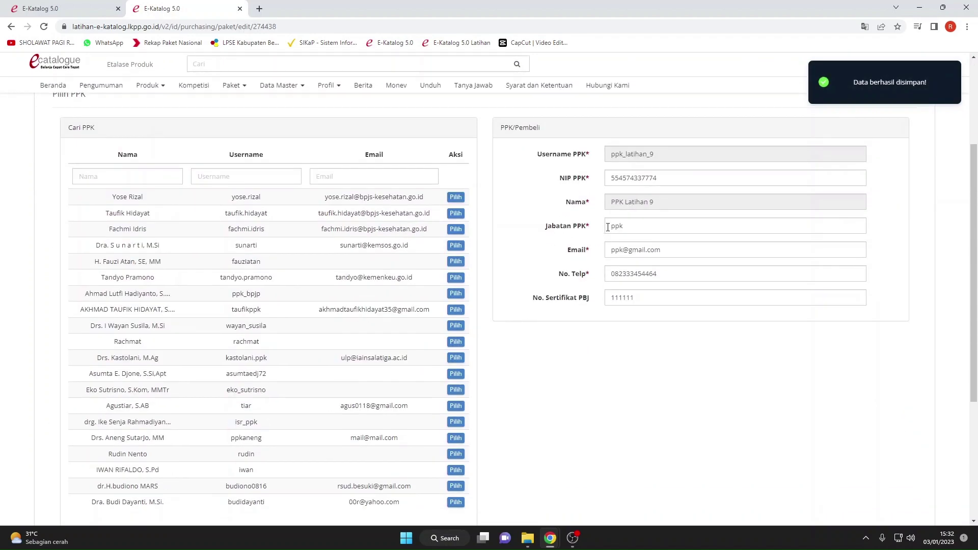
pyautogui.scroll(-4, 635, 200)
pyautogui.click(896, 388)
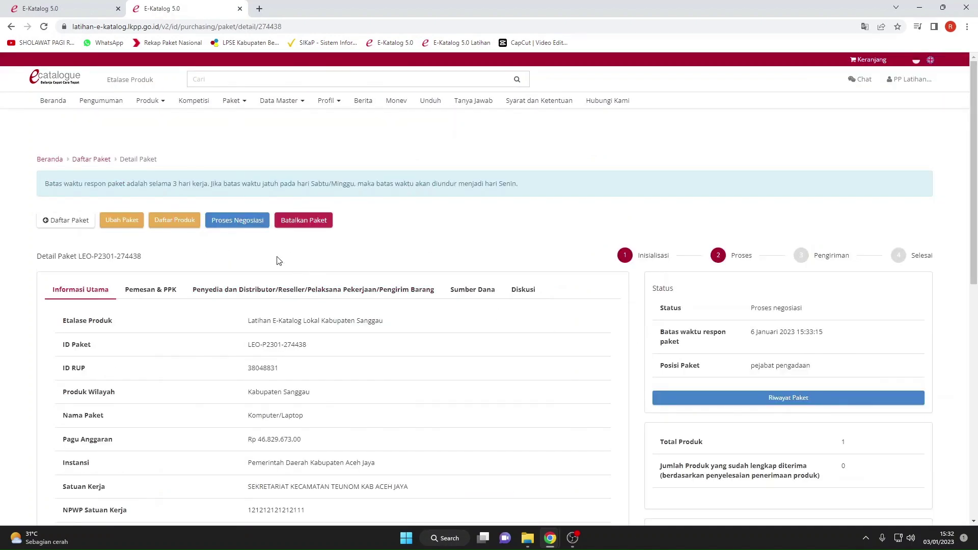
pyautogui.click(239, 222)
pyautogui.scroll(-3, 278, 256)
pyautogui.scroll(3, 279, 256)
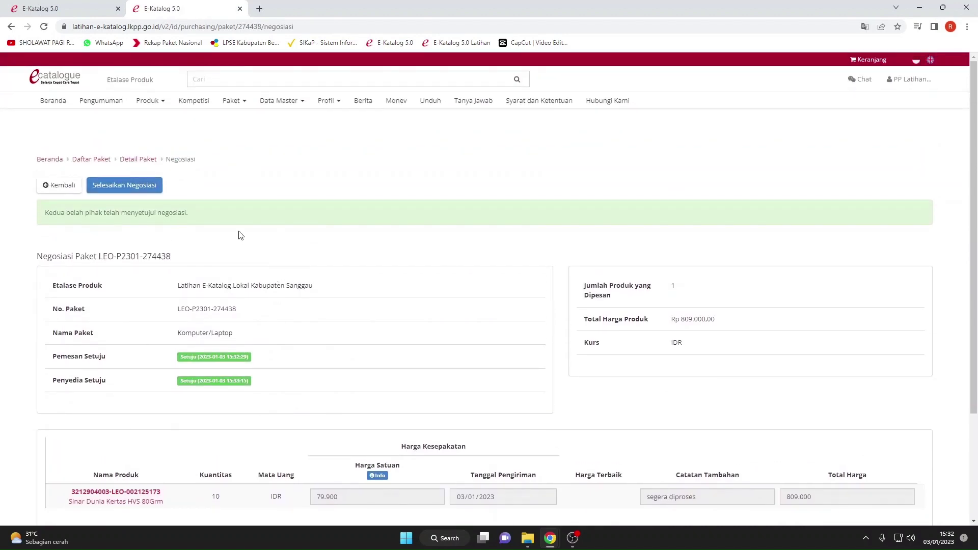
pyautogui.click(127, 186)
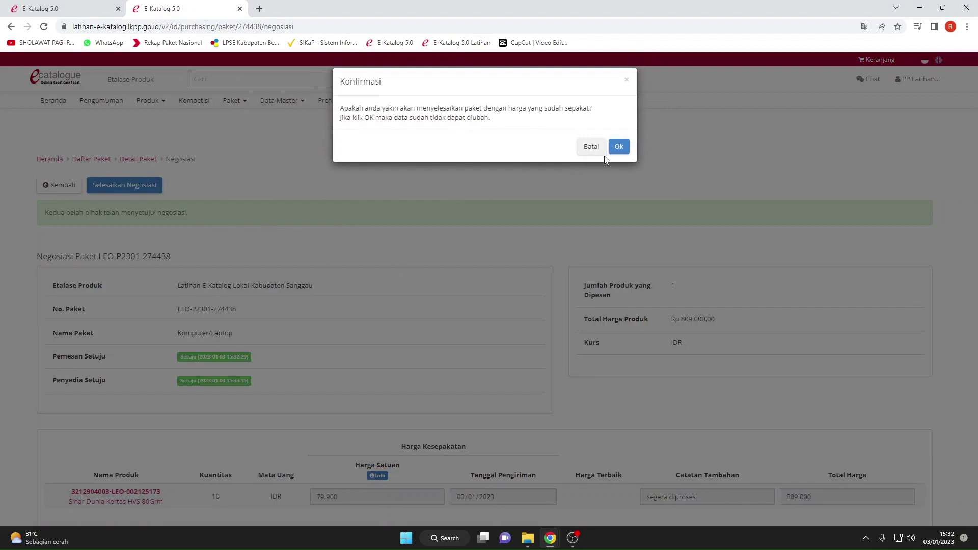
pyautogui.click(618, 147)
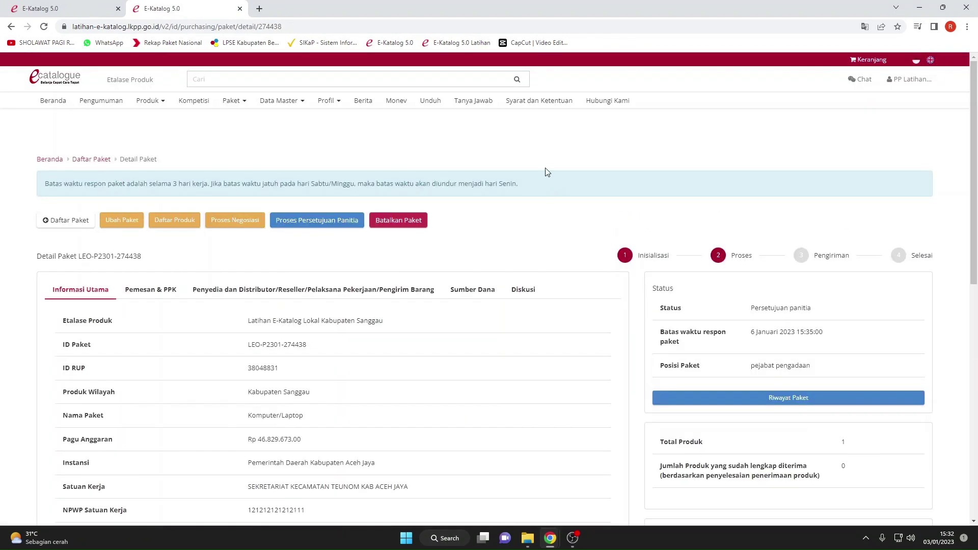
pyautogui.scroll(-2, 530, 219)
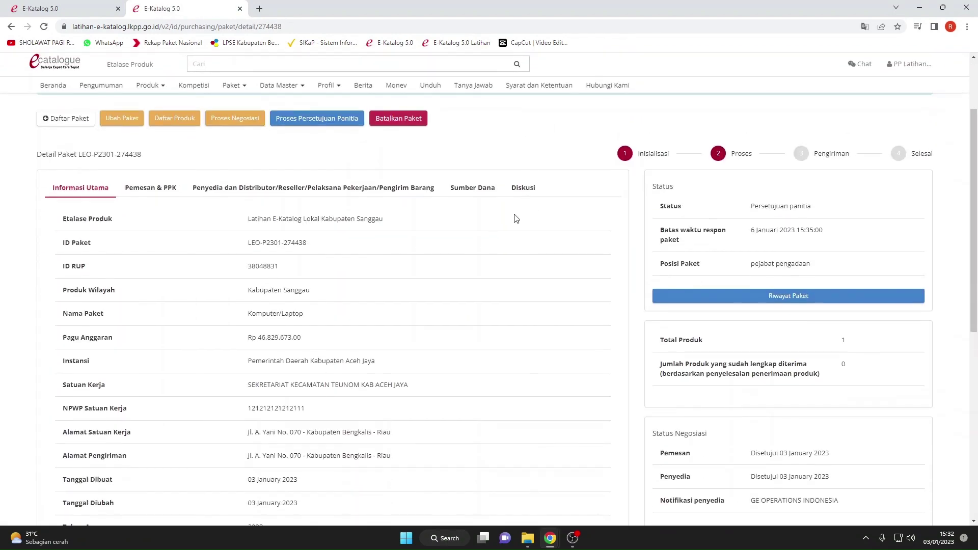
pyautogui.scroll(-4, 504, 216)
pyautogui.scroll(6, 480, 214)
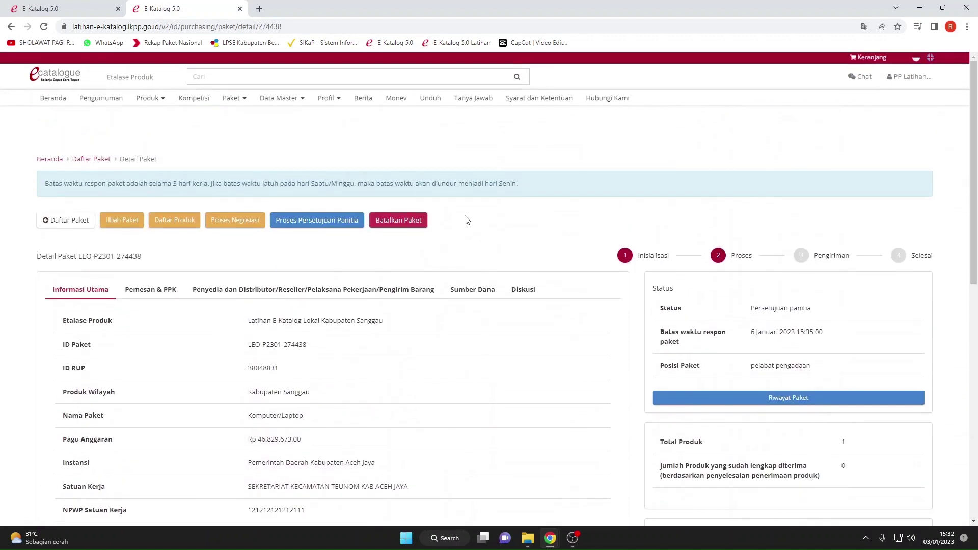
pyautogui.scroll(-10, 463, 220)
pyautogui.scroll(10, 460, 220)
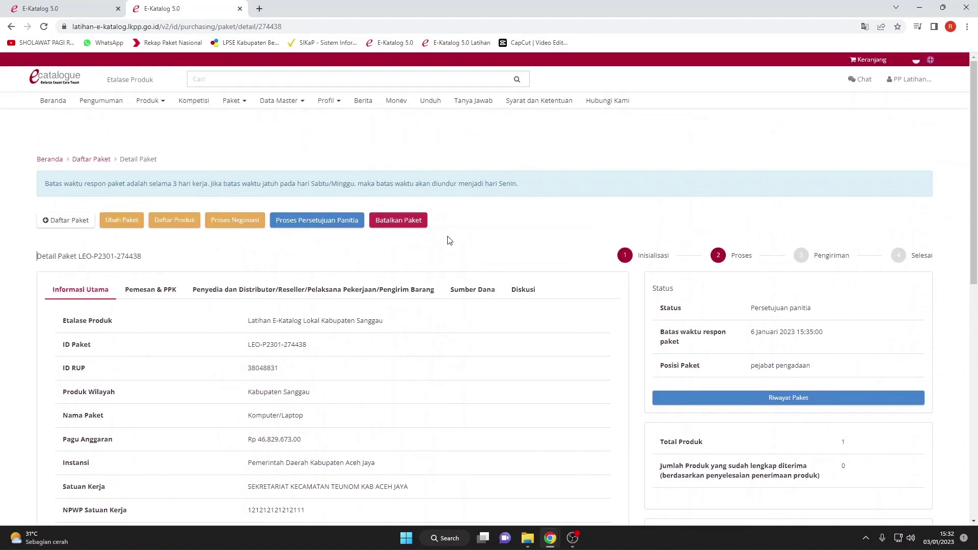
# In Form Persetujuan, write a Catatan note and click Setuju, moving status to Persetujuan penyedia.
pyautogui.click(321, 222)
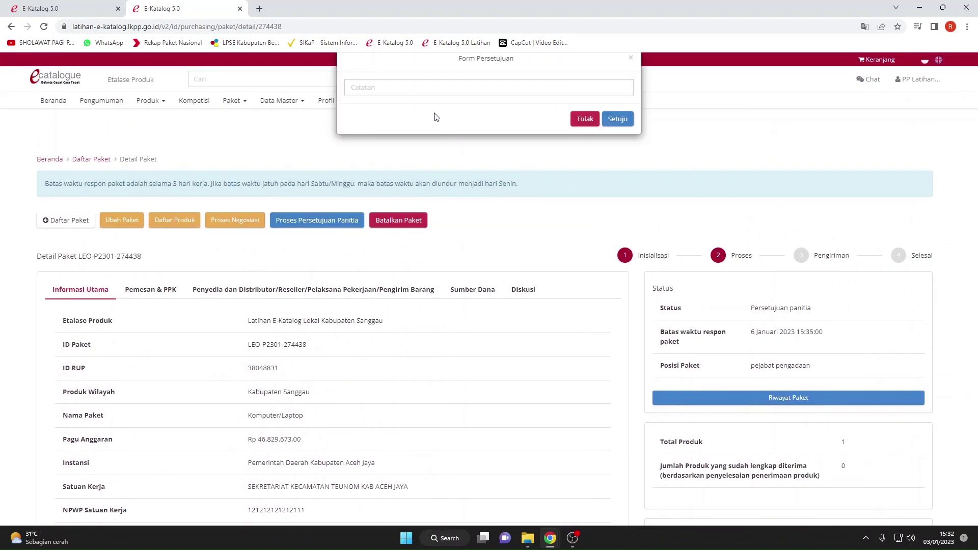
pyautogui.click(431, 90)
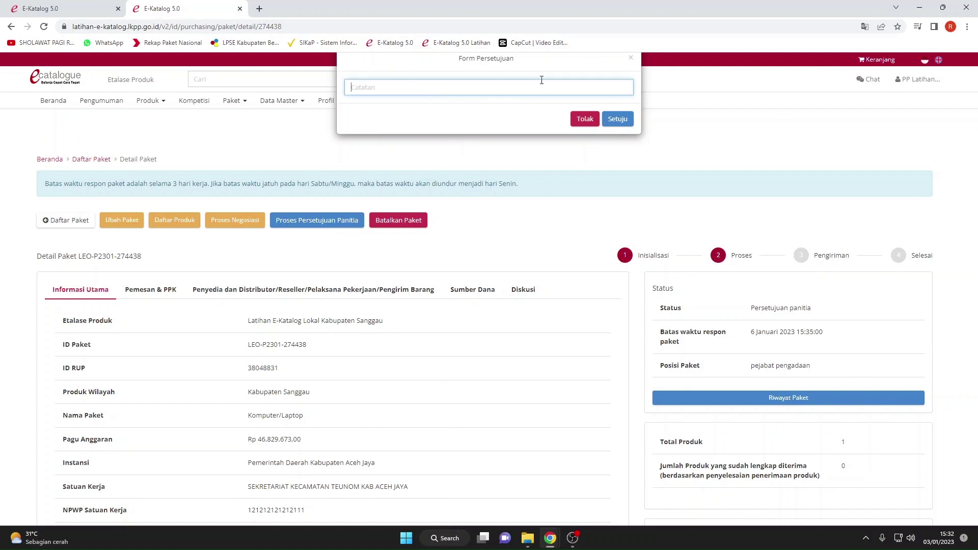
pyautogui.write('setuju..lanjtkan')
pyautogui.click(618, 120)
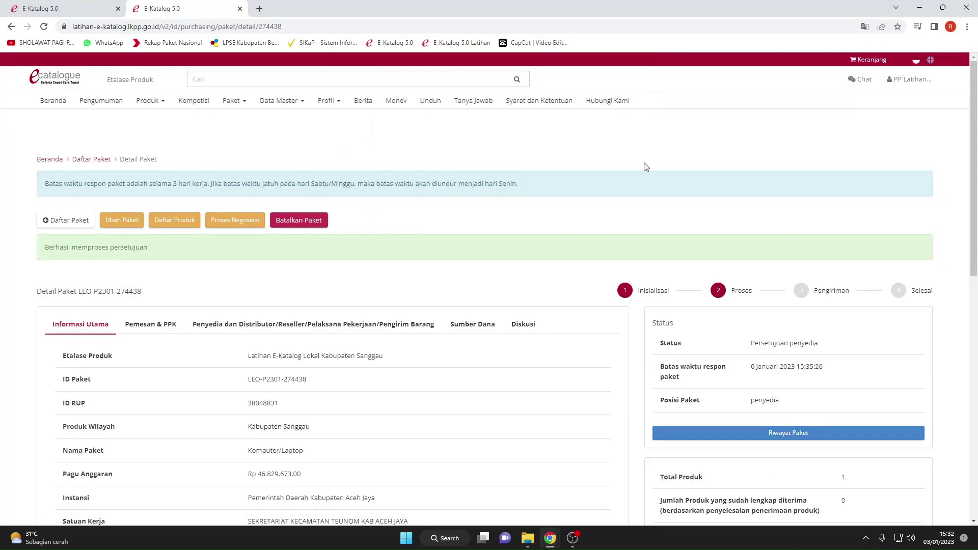
pyautogui.scroll(-1, 647, 203)
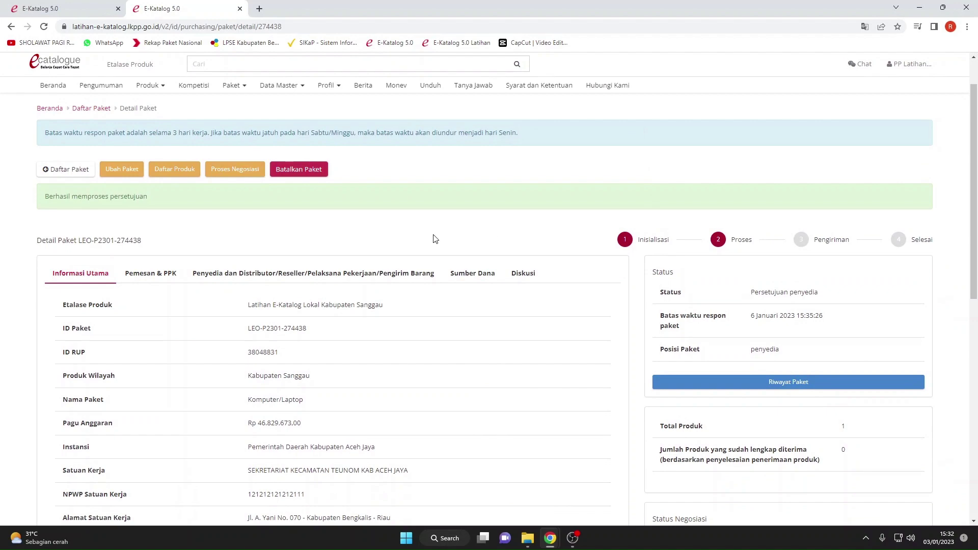
pyautogui.scroll(-5, 430, 240)
pyautogui.scroll(3, 407, 240)
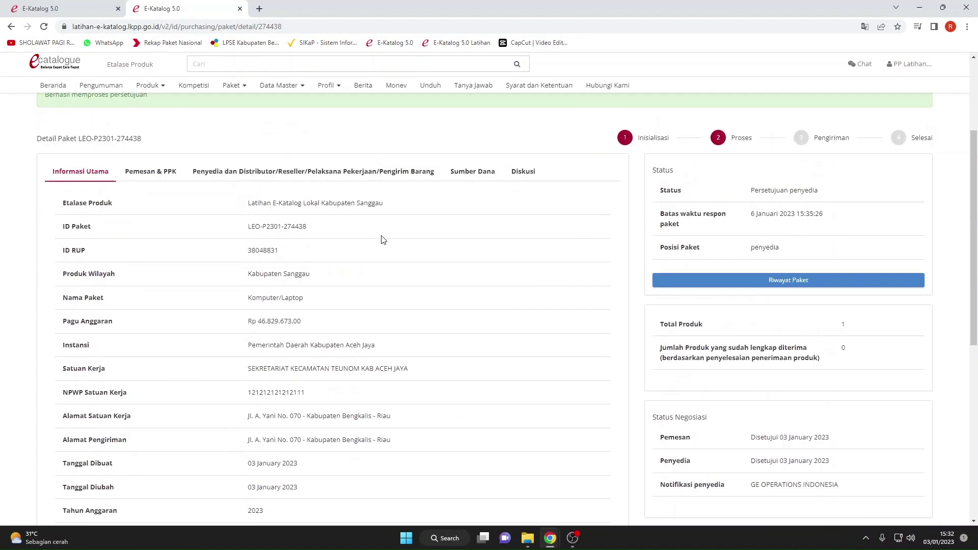
pyautogui.scroll(3, 275, 194)
pyautogui.click(250, 224)
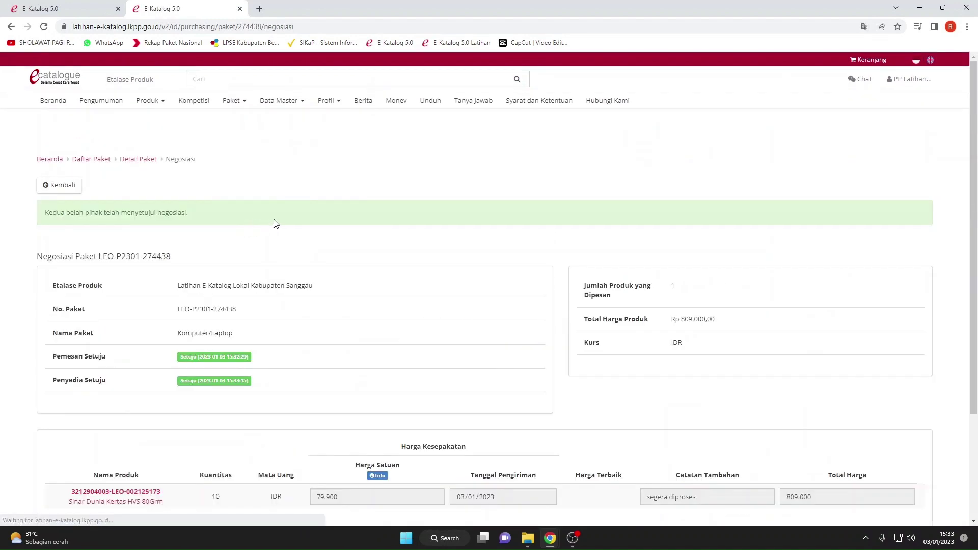
pyautogui.scroll(-4, 307, 192)
pyautogui.scroll(4, 137, 197)
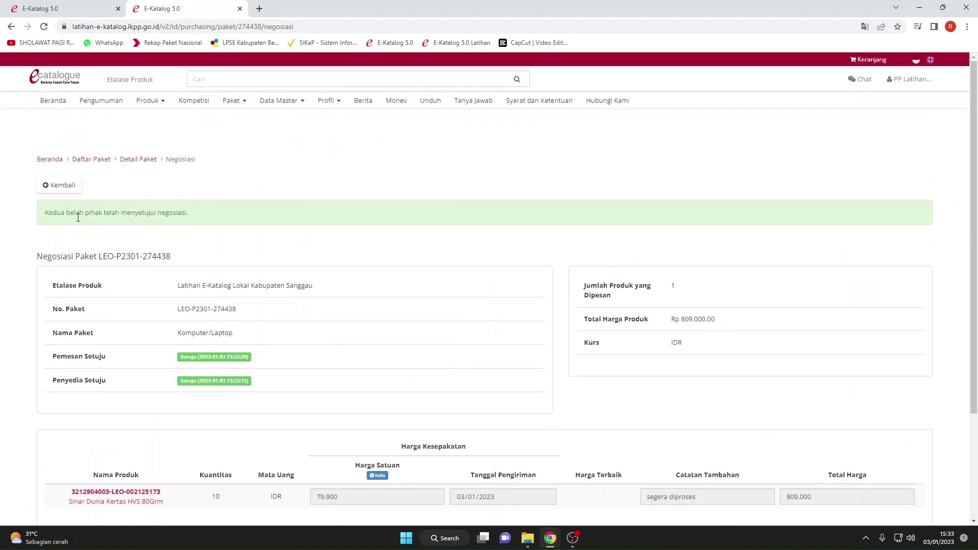
pyautogui.click(53, 196)
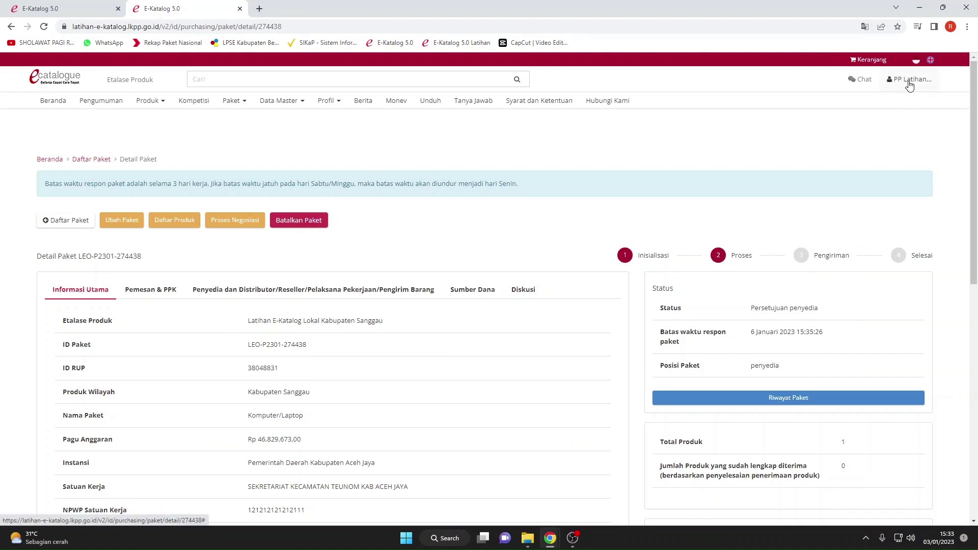
pyautogui.scroll(-6, 908, 85)
pyautogui.scroll(6, 908, 82)
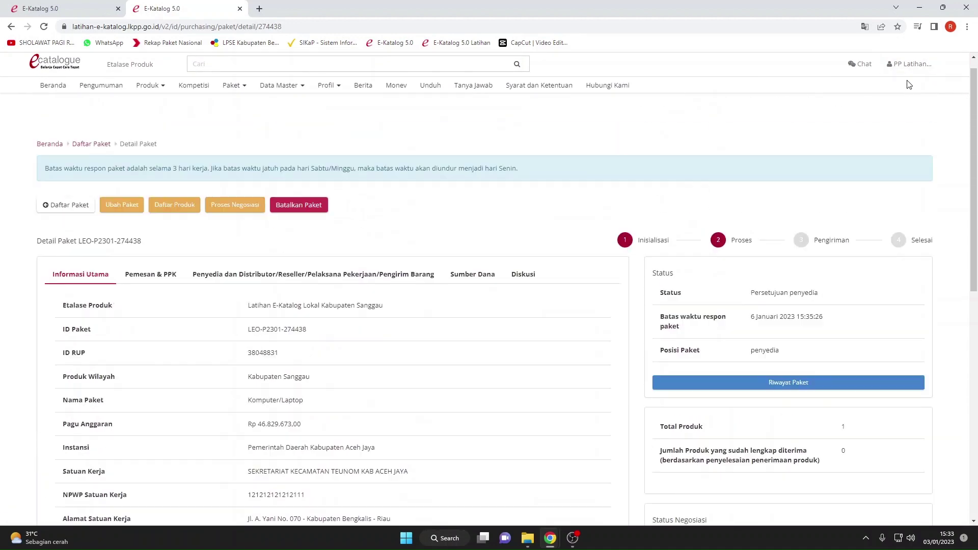
pyautogui.click(907, 79)
# Log out of the procurement officer account, closing the extra tab and the must-read notice.
pyautogui.click(883, 105)
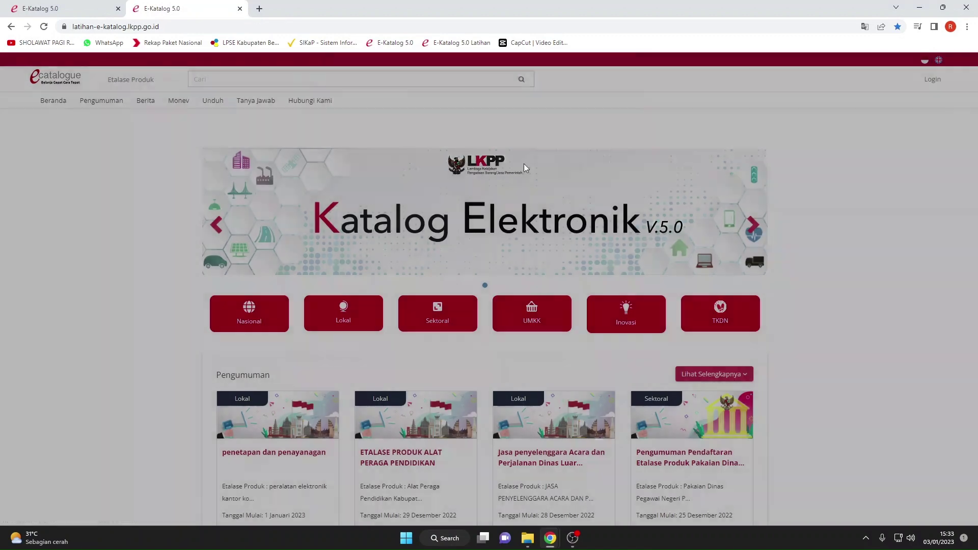
pyautogui.click(118, 9)
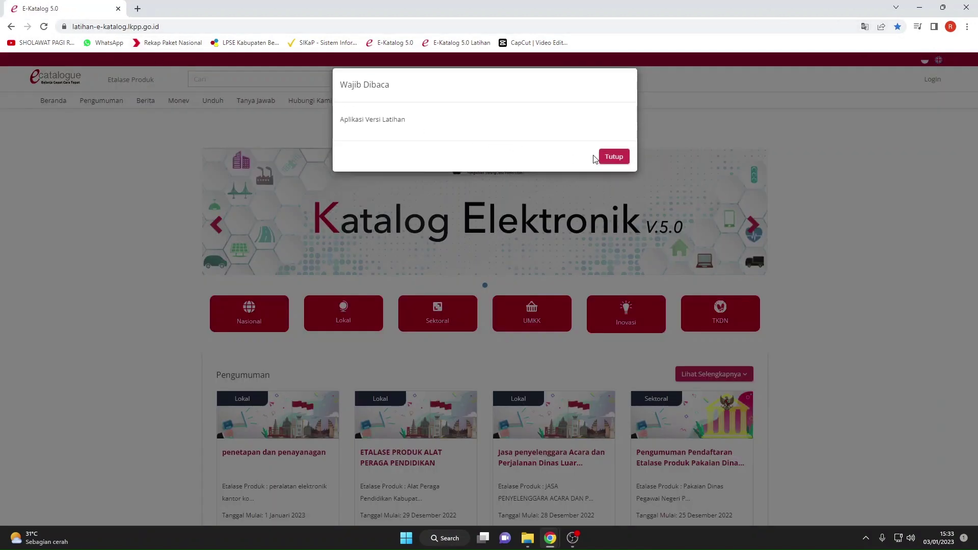
pyautogui.click(611, 157)
# Sign in through Login Penyedia with the saved provider username and the account password.
pyautogui.click(926, 81)
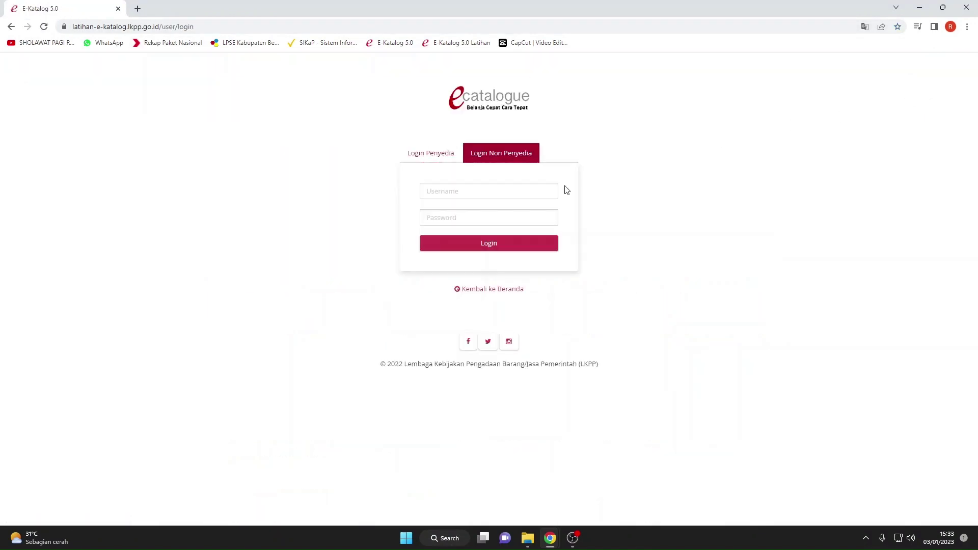
pyautogui.click(429, 160)
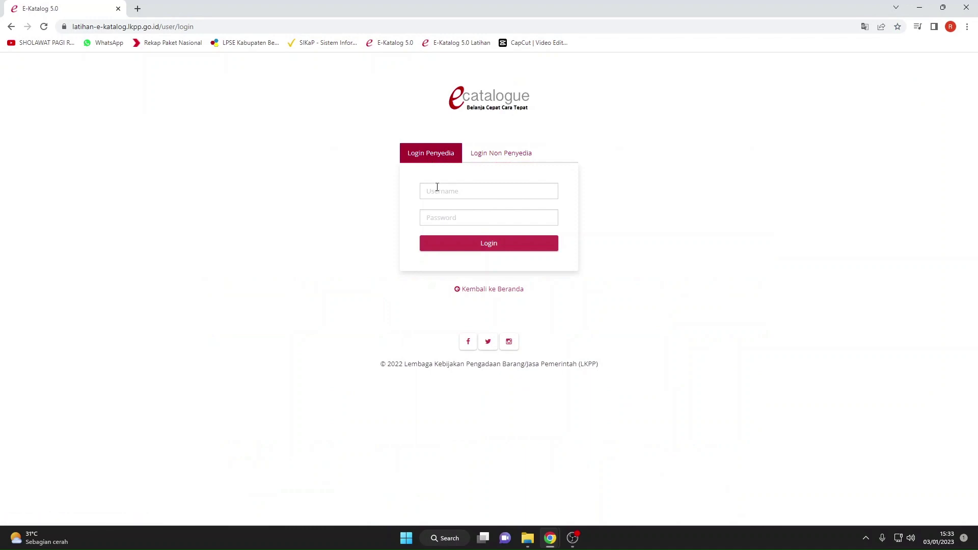
pyautogui.click(437, 187)
pyautogui.hotkey('ctrl', 'l')
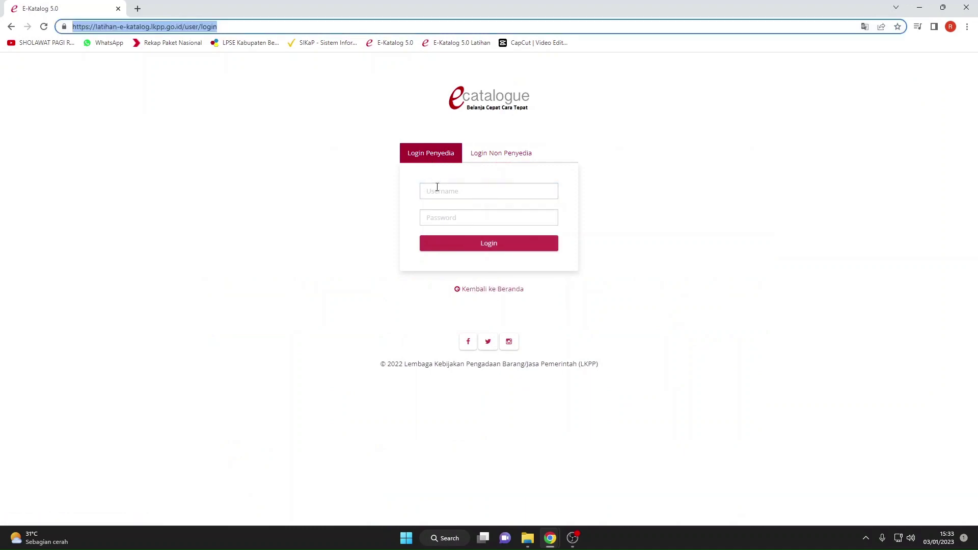
pyautogui.click(441, 189)
pyautogui.write('l')
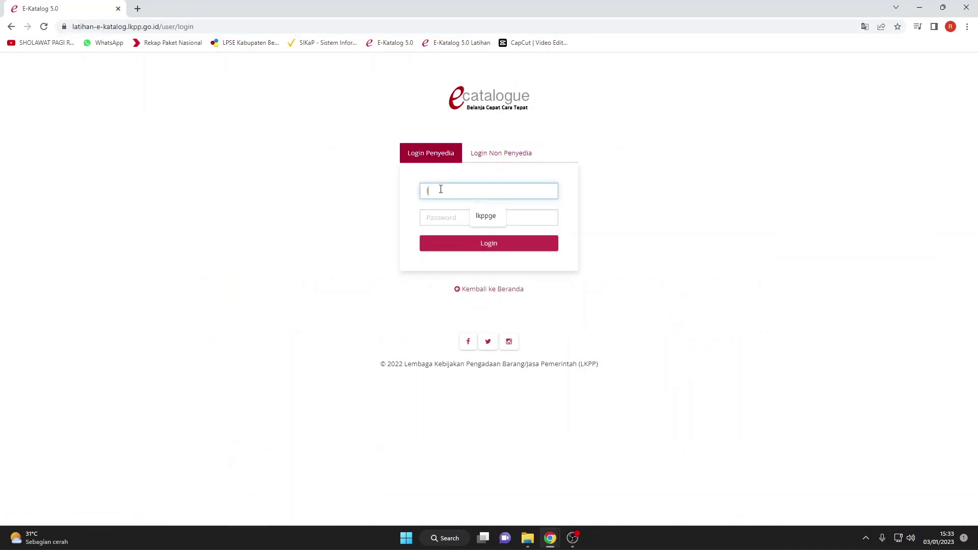
pyautogui.click(483, 215)
pyautogui.click(466, 216)
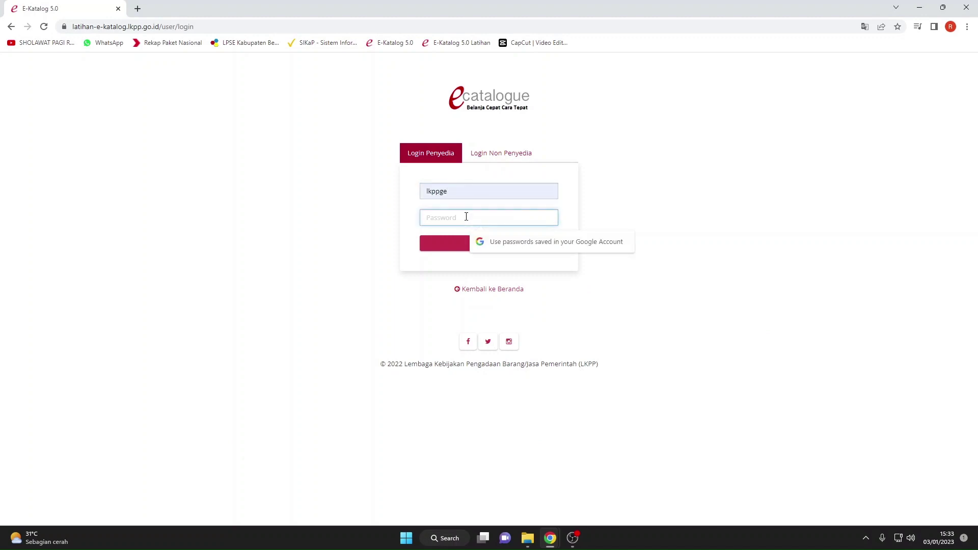
pyautogui.write('•••')
pyautogui.press('Return')
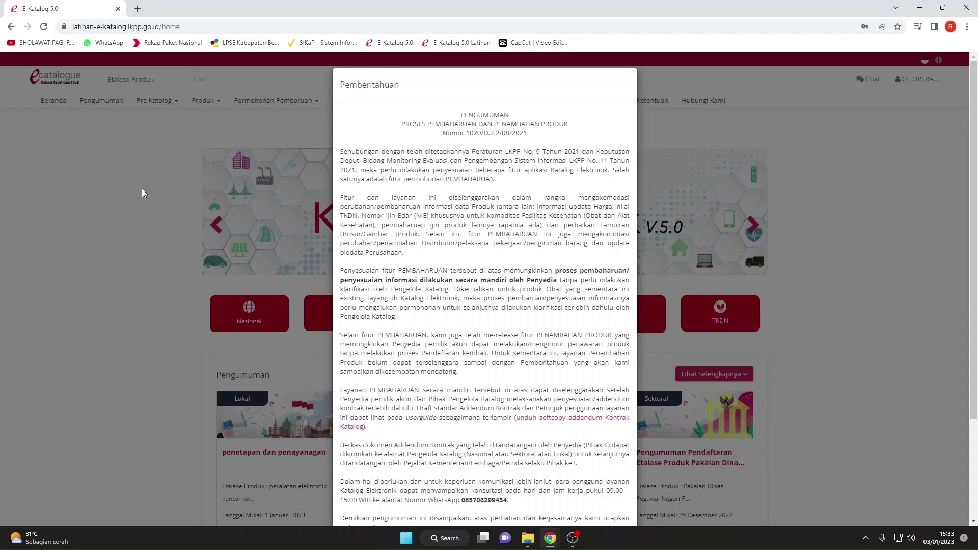
# Dismiss the announcement and open the Paket > Paket Baru package list.
pyautogui.click(143, 192)
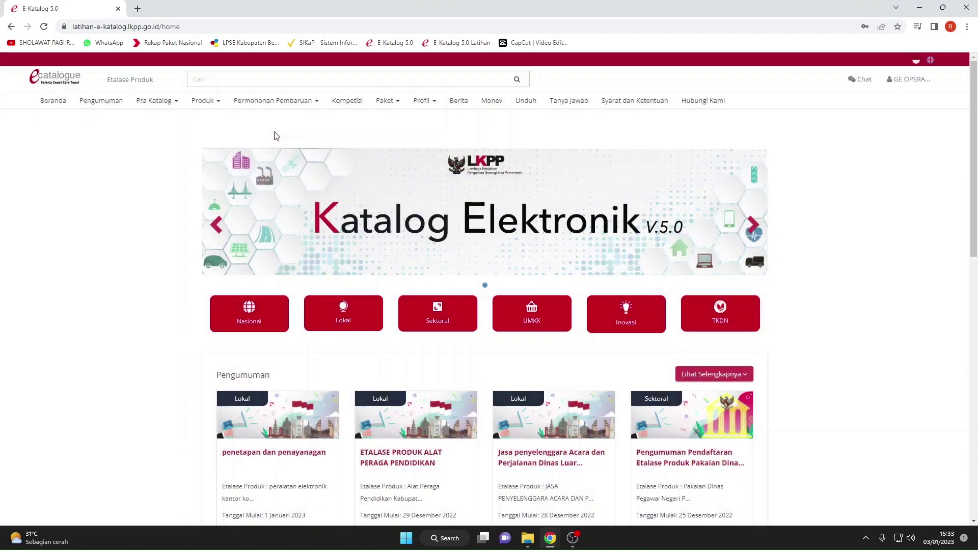
pyautogui.click(385, 100)
pyautogui.click(396, 136)
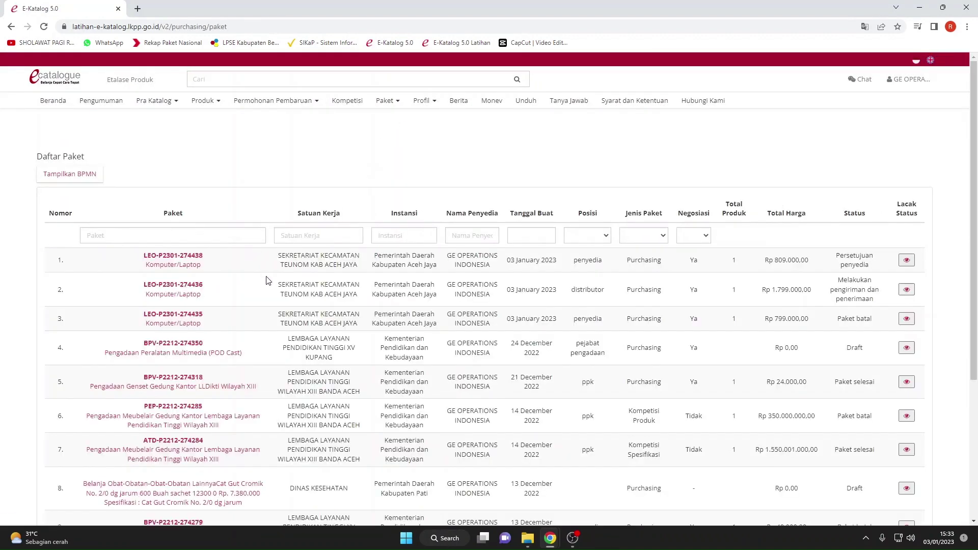
pyautogui.click(174, 257)
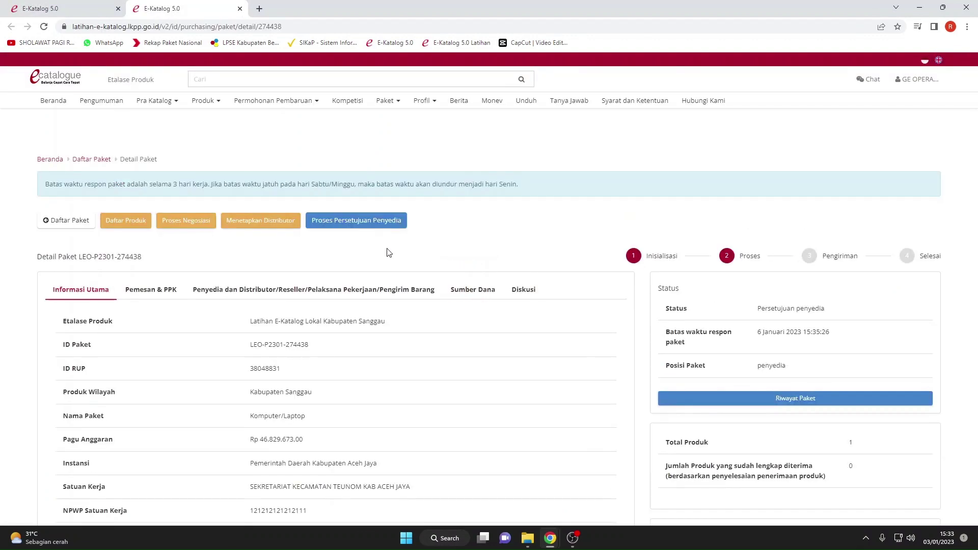
pyautogui.click(369, 223)
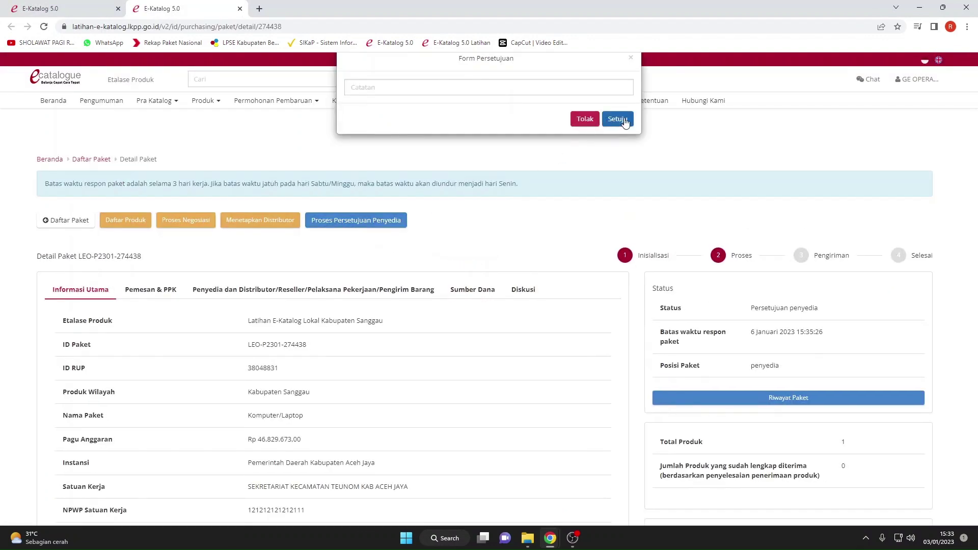
pyautogui.click(449, 92)
pyautogui.write('s')
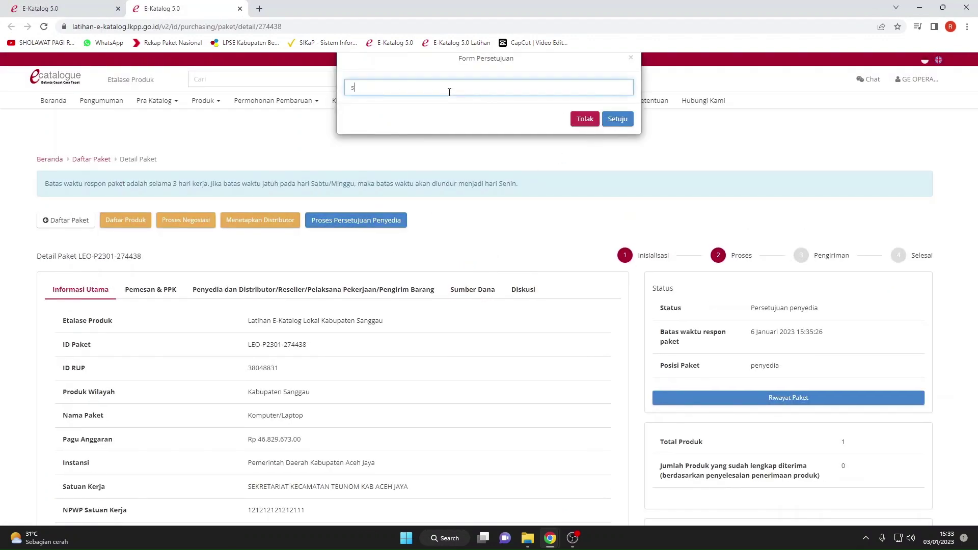
pyautogui.write('etuju')
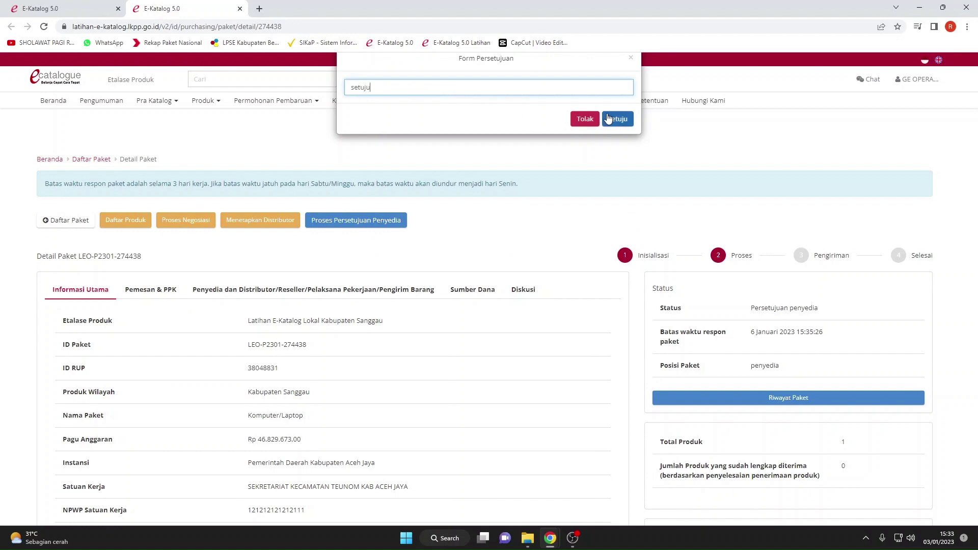
pyautogui.click(616, 120)
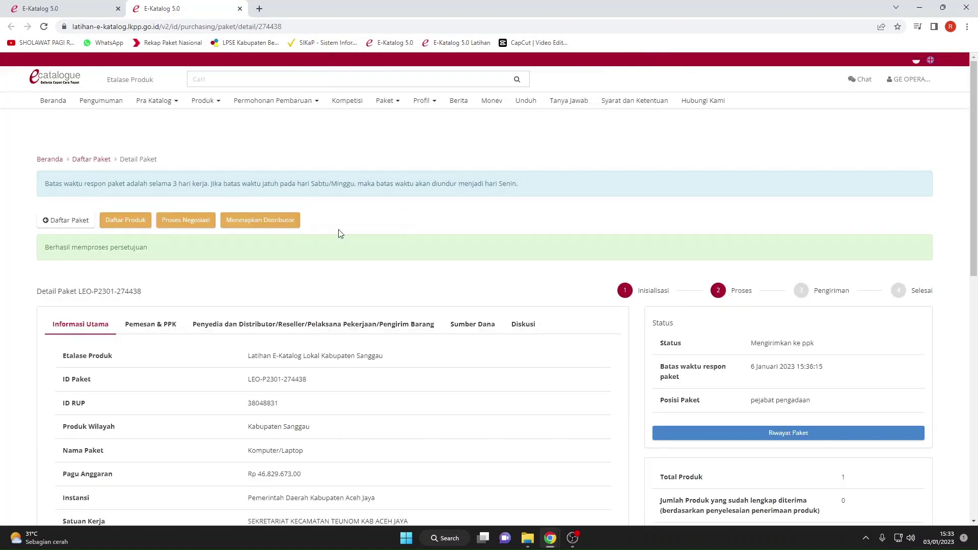
pyautogui.scroll(-5, 334, 244)
pyautogui.scroll(3, 368, 244)
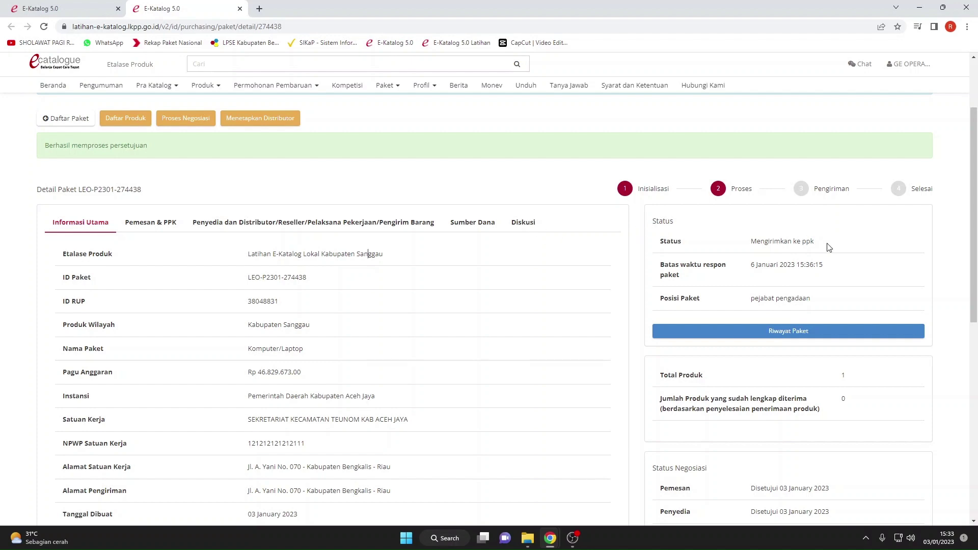
# Check the package's 'Mengirimkan ke ppk' status on the provider's page.
pyautogui.moveTo(829, 247); pyautogui.dragTo(749, 245)
pyautogui.click(744, 248)
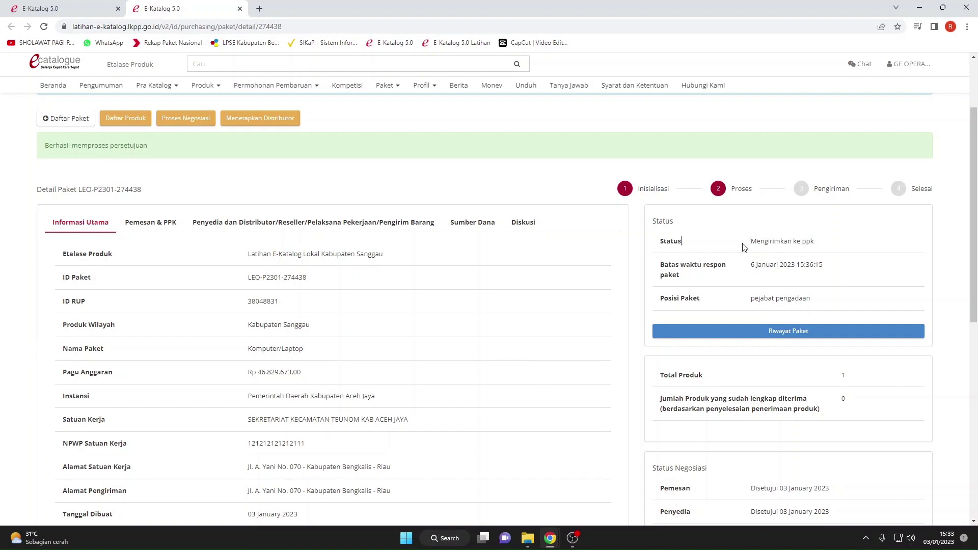
pyautogui.click(717, 249)
pyautogui.scroll(-3, 522, 310)
pyautogui.scroll(6, 522, 310)
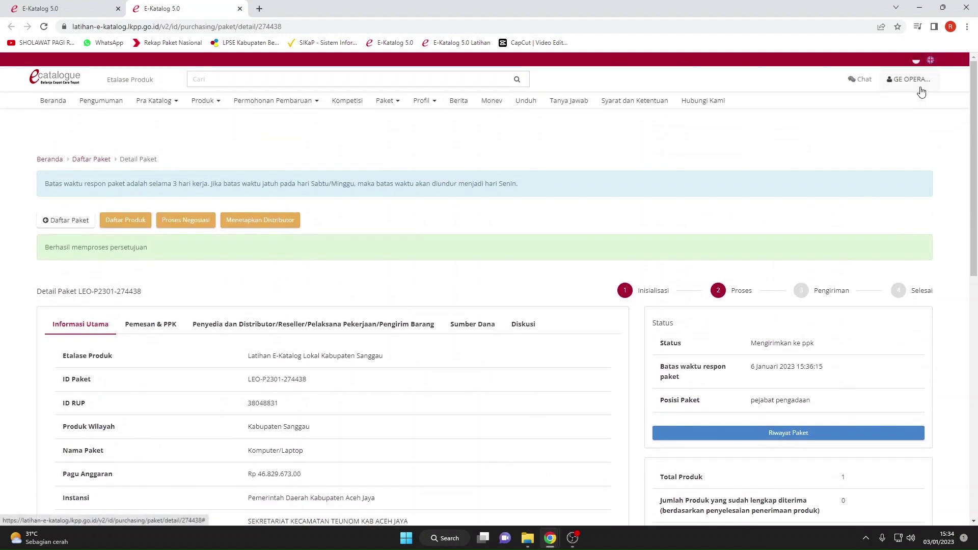
# Log out of the GE OPERA provider account and close the first browser tab.
pyautogui.click(921, 91)
pyautogui.click(906, 105)
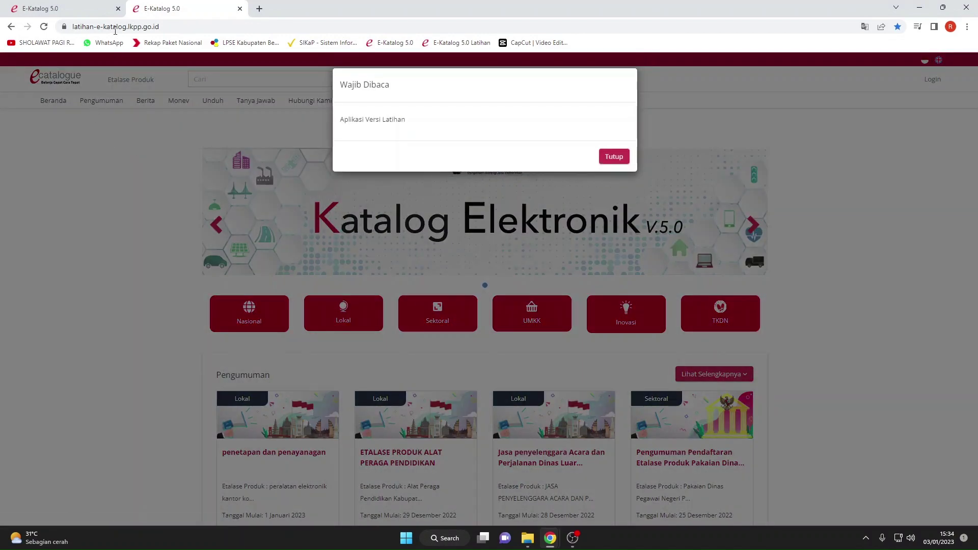
pyautogui.click(117, 16)
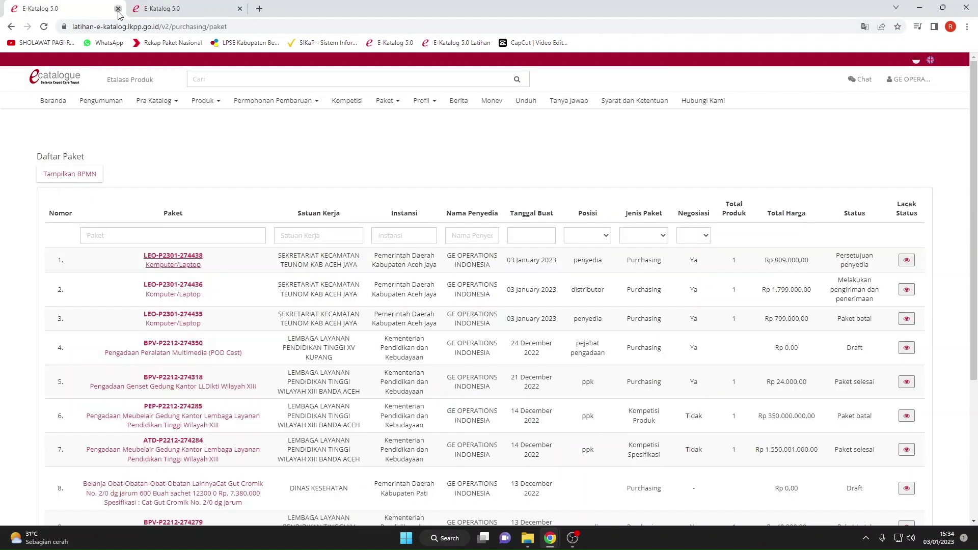
pyautogui.click(117, 9)
pyautogui.click(612, 157)
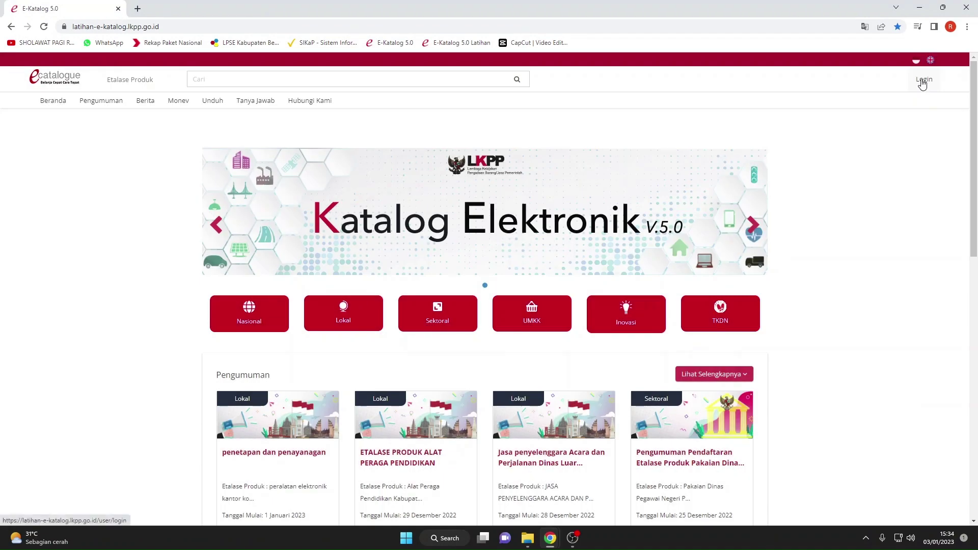
# Log in through Login Non Penyedia with the saved PPK username and password.
pyautogui.click(929, 80)
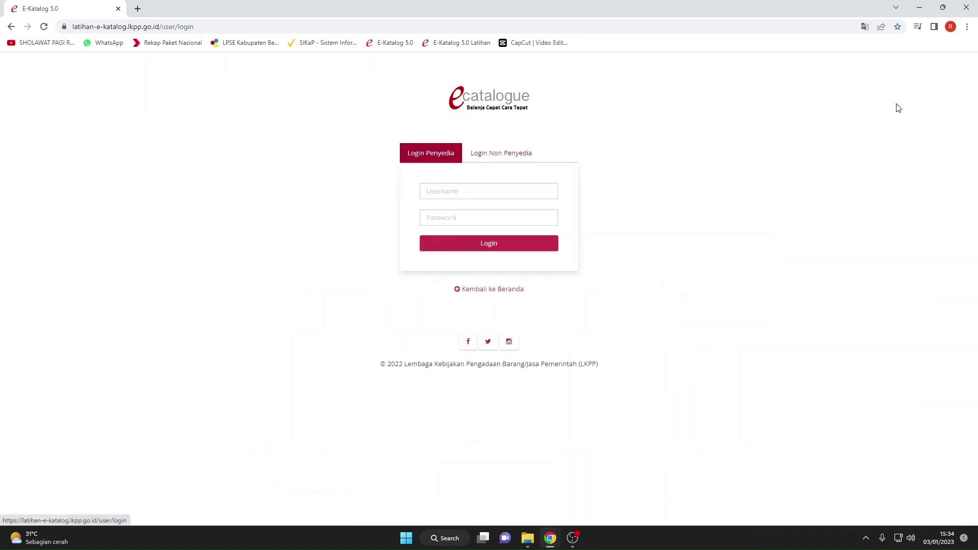
pyautogui.click(482, 156)
pyautogui.click(476, 190)
pyautogui.write('pp_latihan_5')
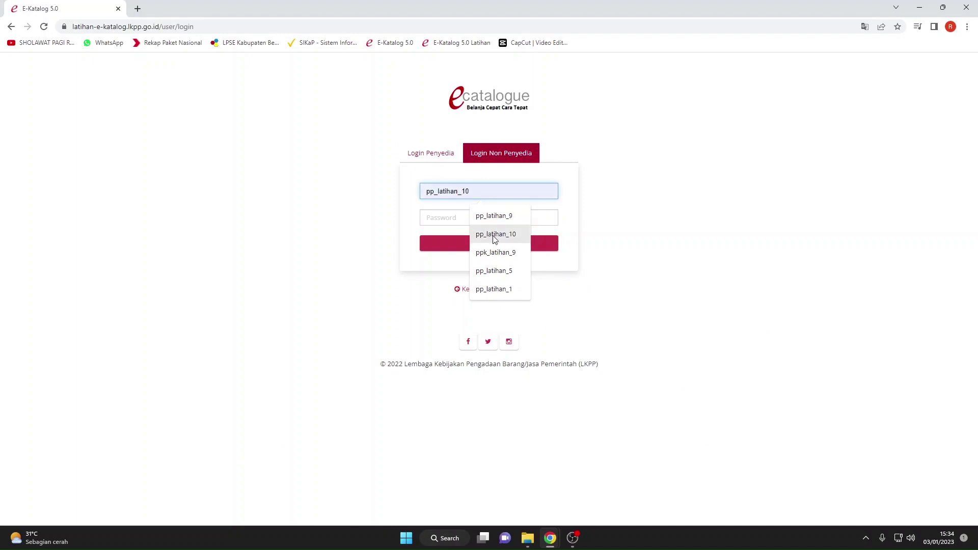
pyautogui.click(476, 252)
pyautogui.click(460, 220)
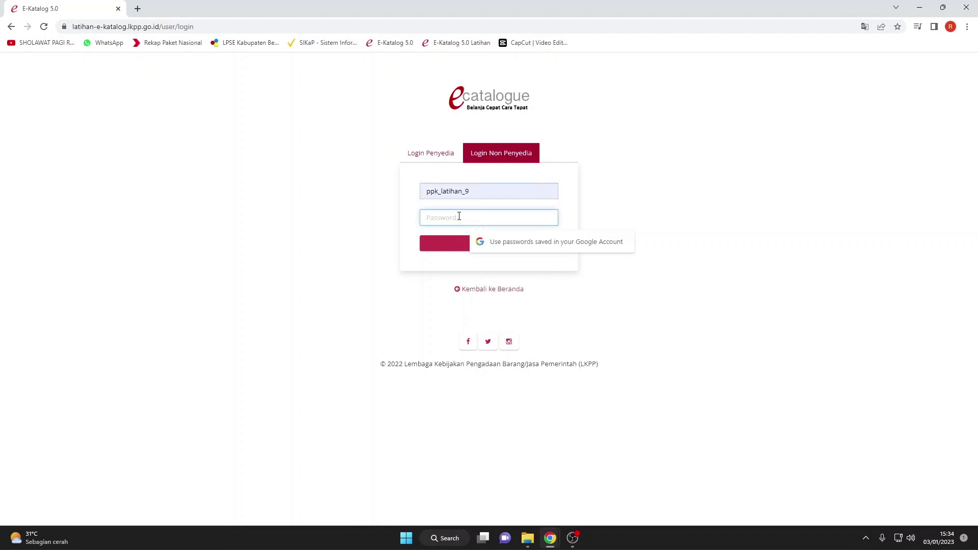
pyautogui.write('••')
pyautogui.press('Return')
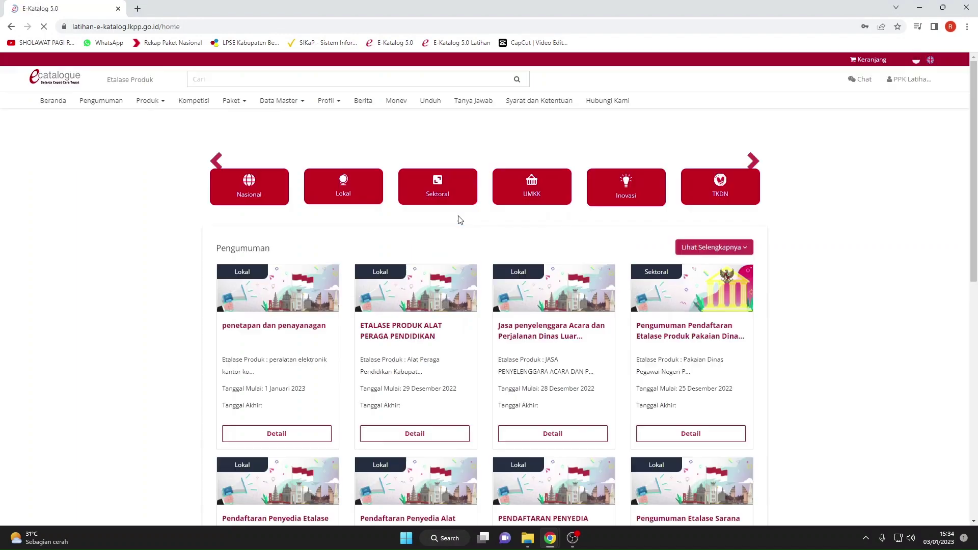
pyautogui.click(615, 155)
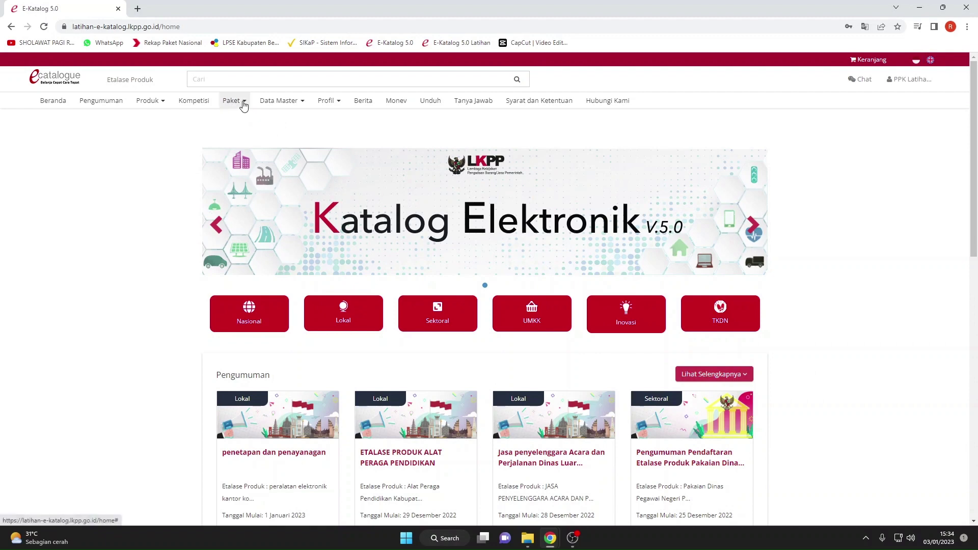
pyautogui.click(239, 102)
pyautogui.click(245, 137)
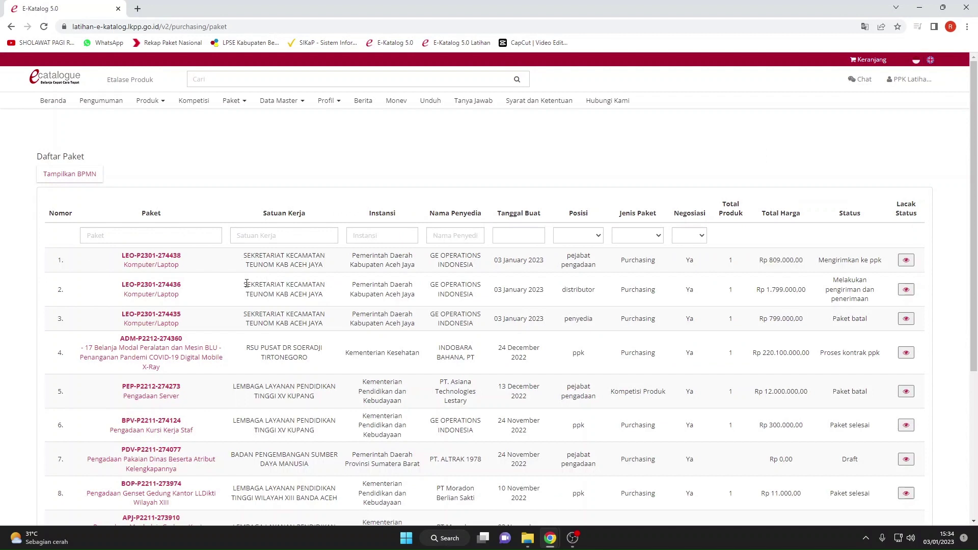
pyautogui.click(906, 259)
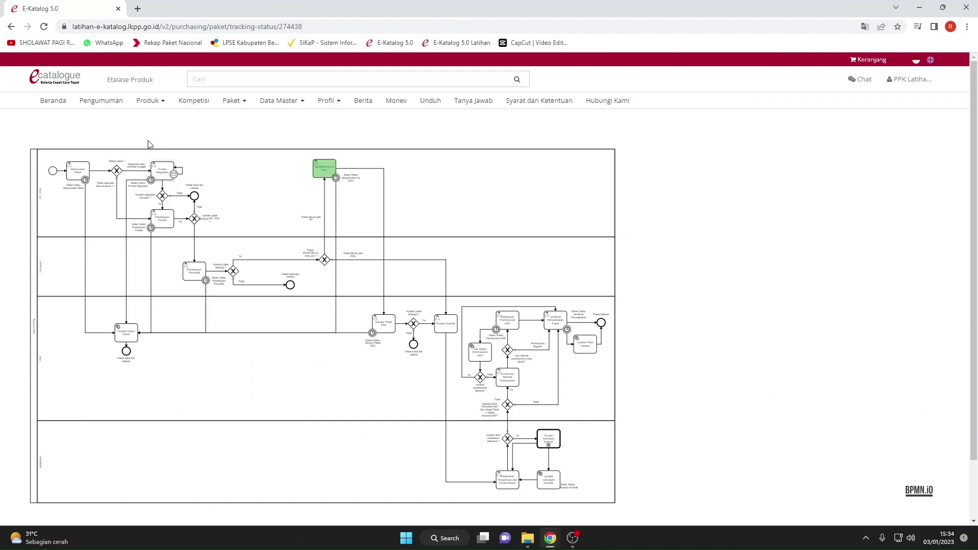
pyautogui.click(10, 29)
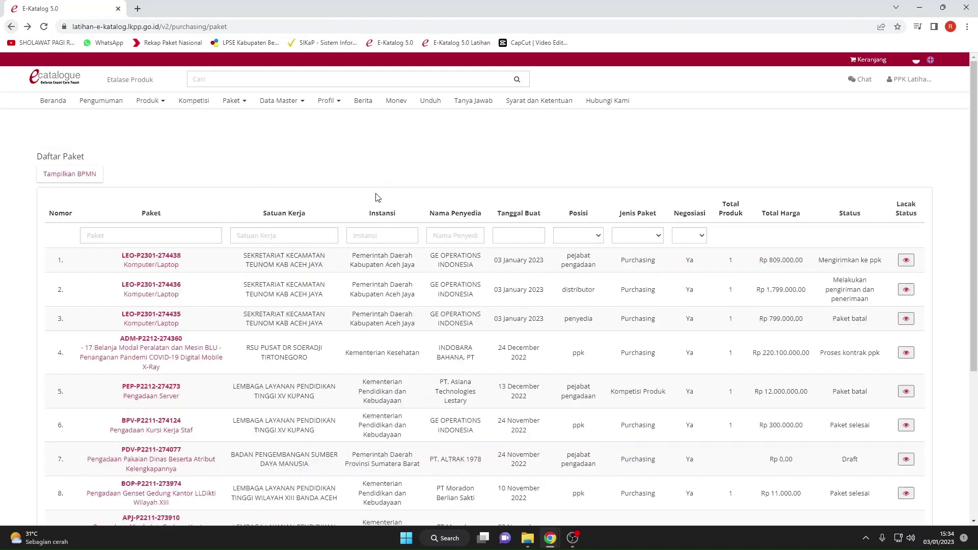
pyautogui.click(175, 262)
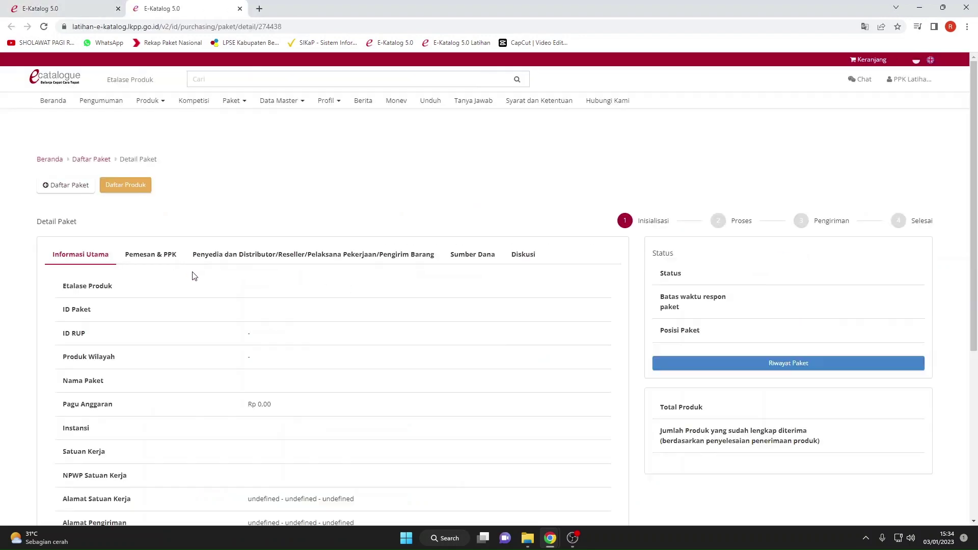
pyautogui.scroll(-5, 242, 228)
pyautogui.scroll(4, 243, 229)
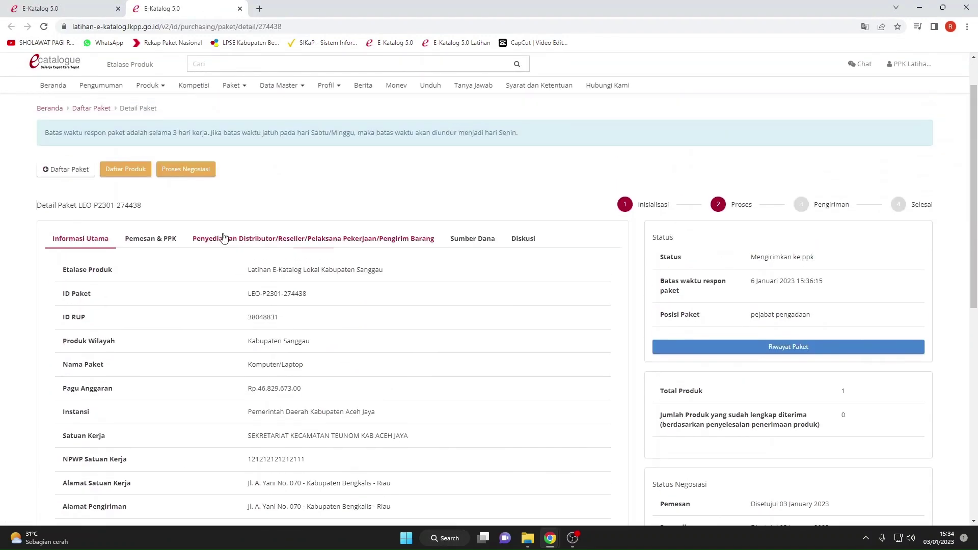
pyautogui.click(140, 178)
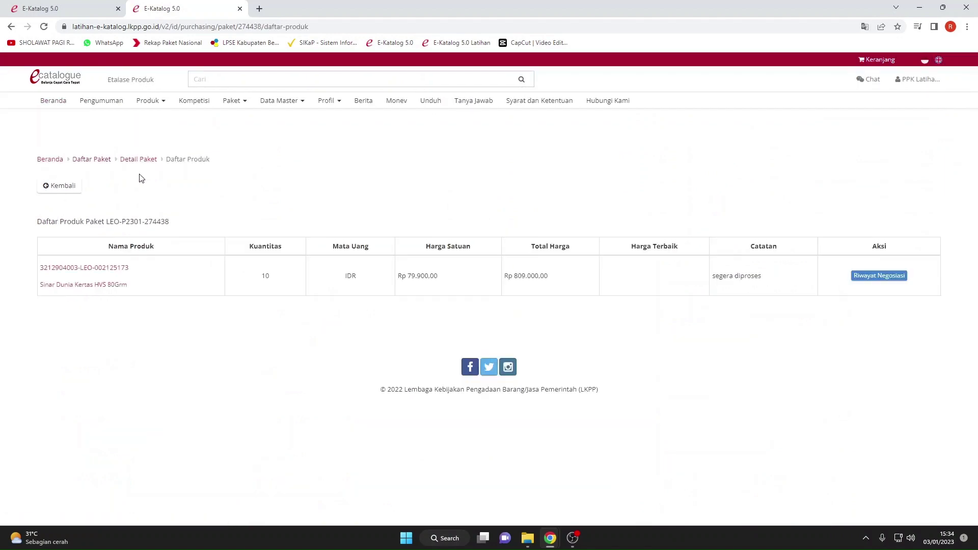
pyautogui.click(59, 186)
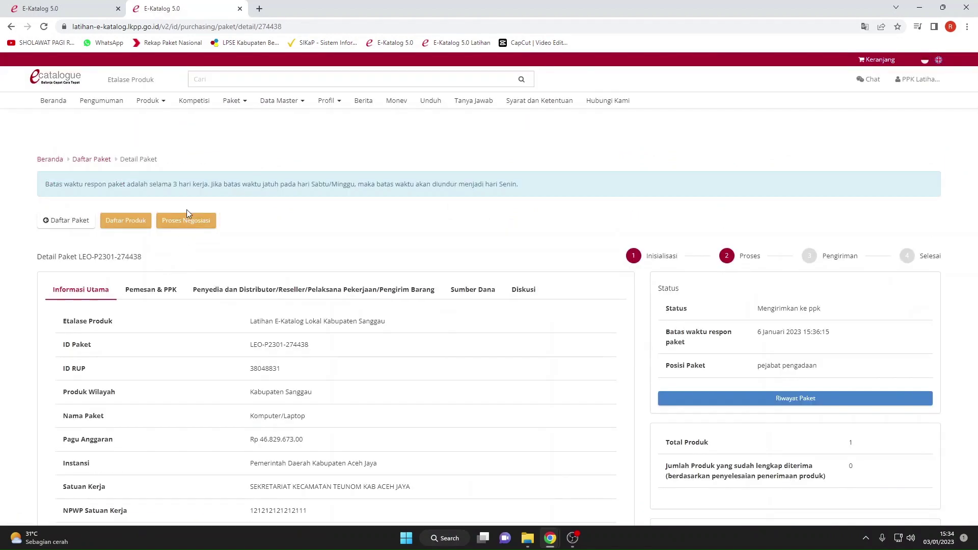
# Review the Proses Negosiasi page showing both parties agreed at Rp 809.000.
pyautogui.click(186, 221)
pyautogui.scroll(-3, 282, 253)
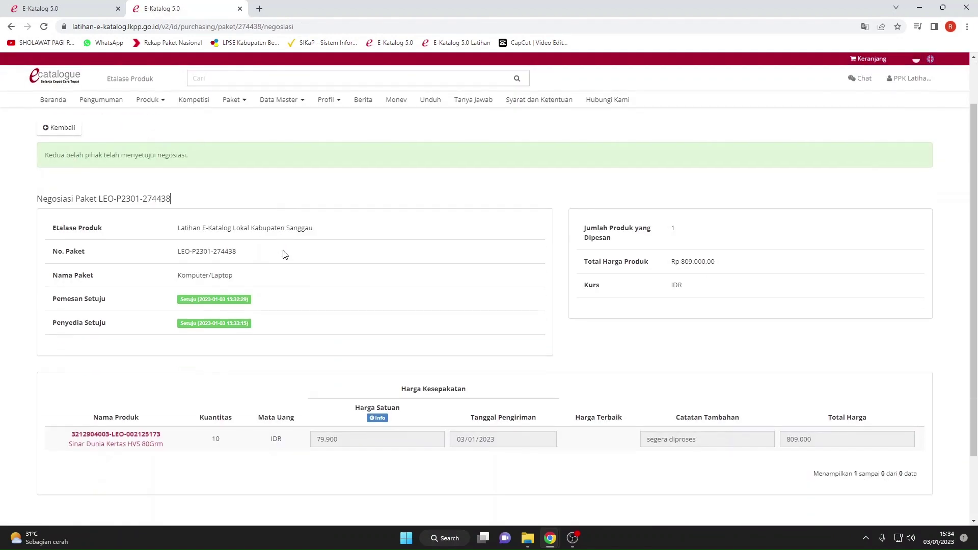
pyautogui.scroll(5, 285, 255)
pyautogui.click(61, 187)
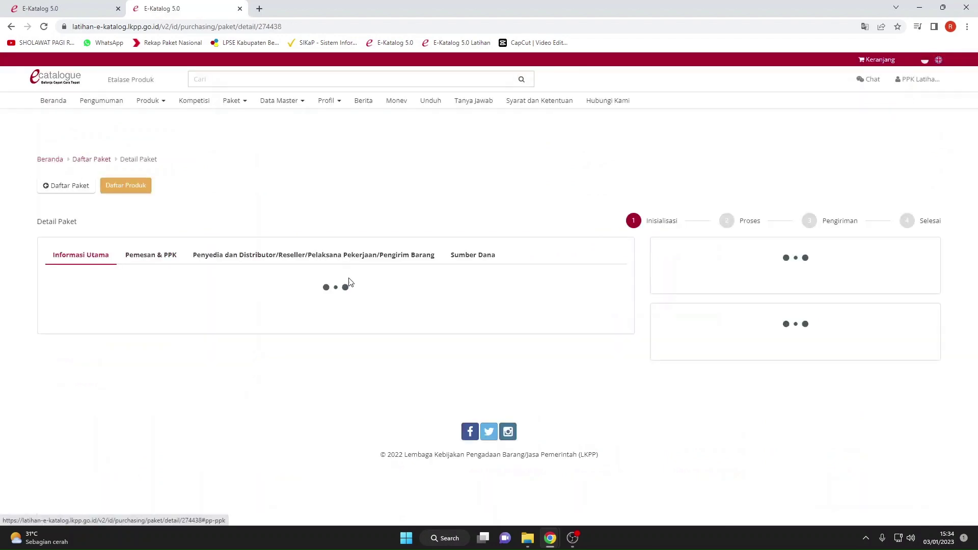
pyautogui.scroll(-10, 411, 237)
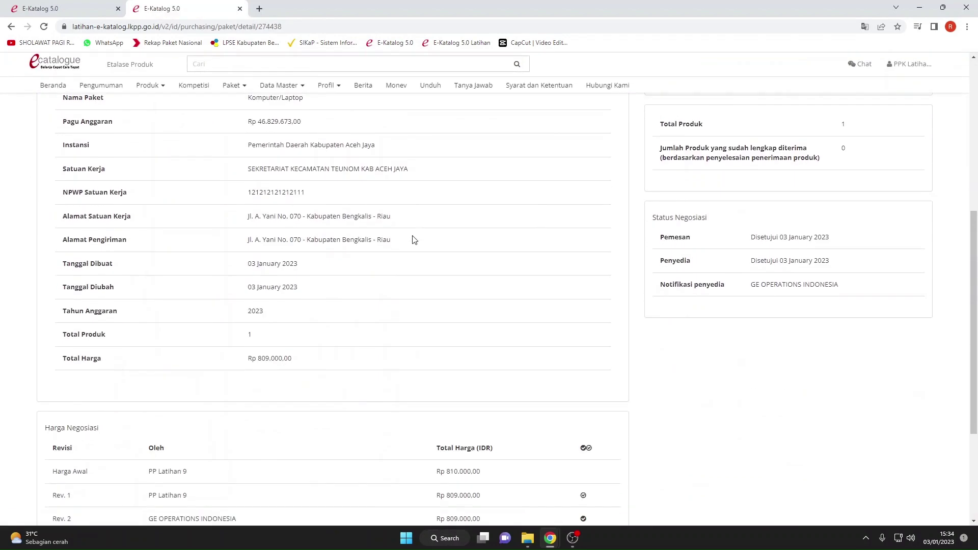
pyautogui.scroll(10, 413, 244)
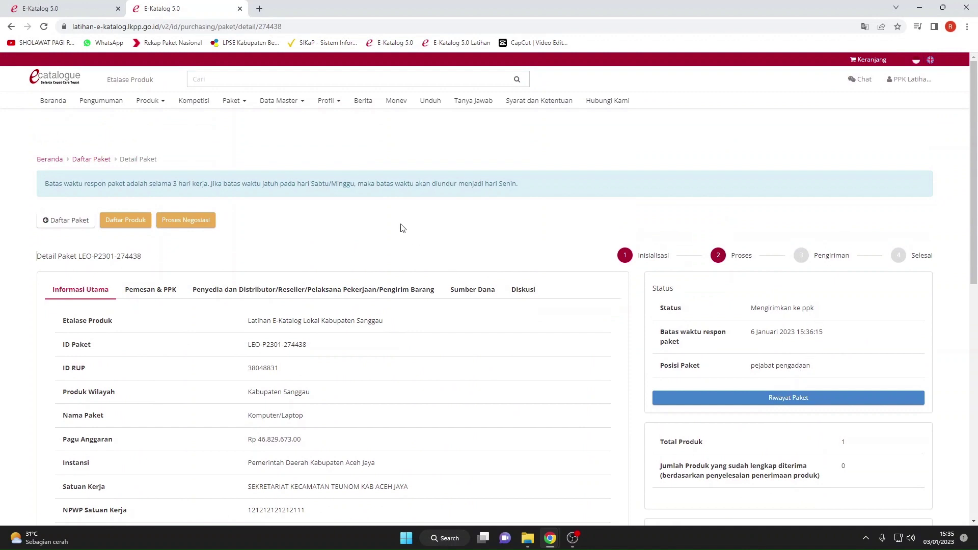
pyautogui.click(184, 220)
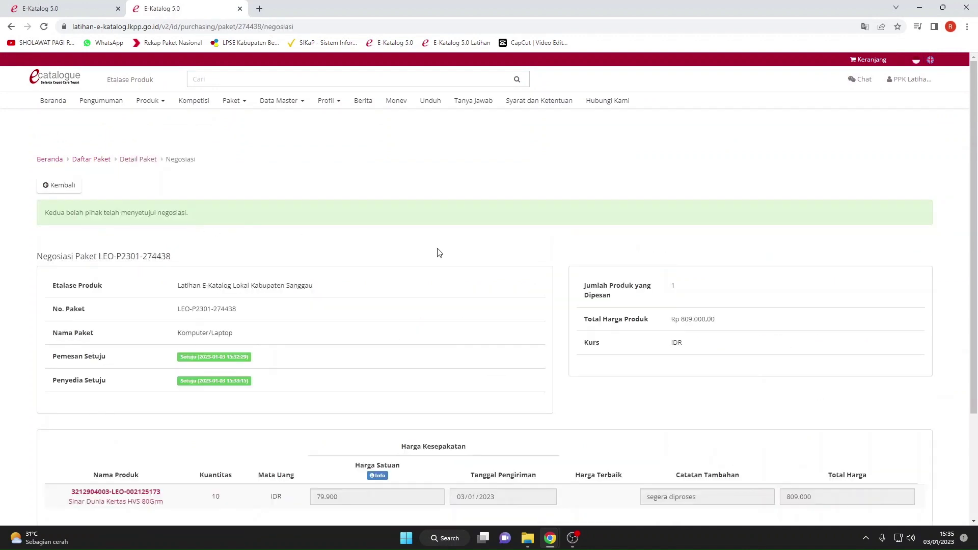
pyautogui.scroll(-3, 488, 256)
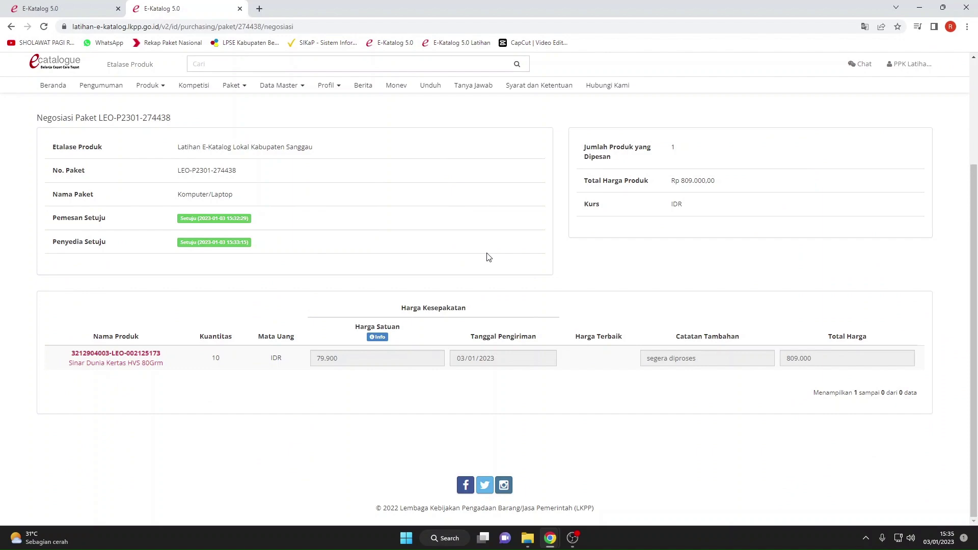
pyautogui.scroll(3, 487, 256)
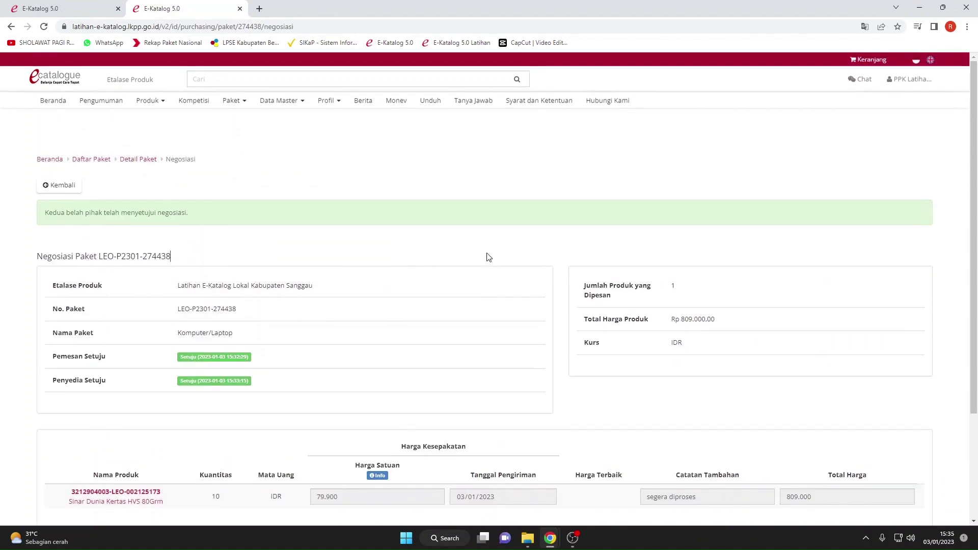
# Log out of the PPK account and log in with the saved PP username and password.
pyautogui.click(911, 82)
pyautogui.click(911, 101)
pyautogui.click(613, 156)
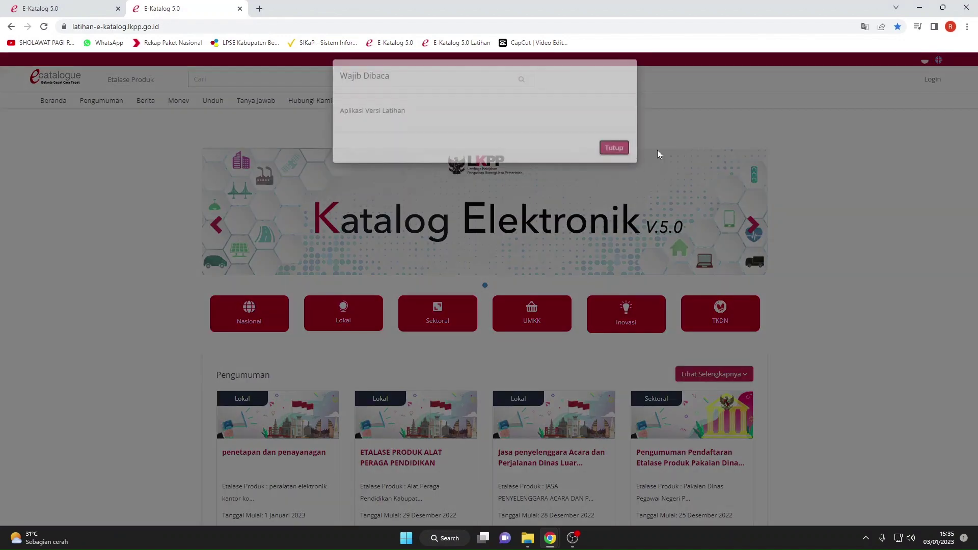
pyautogui.click(932, 79)
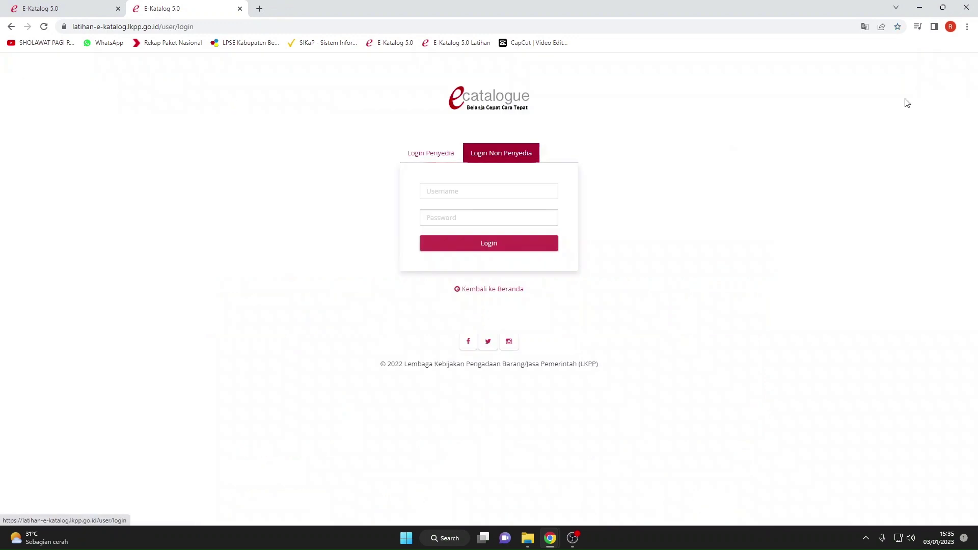
pyautogui.click(491, 193)
pyautogui.write('pp')
pyautogui.click(496, 214)
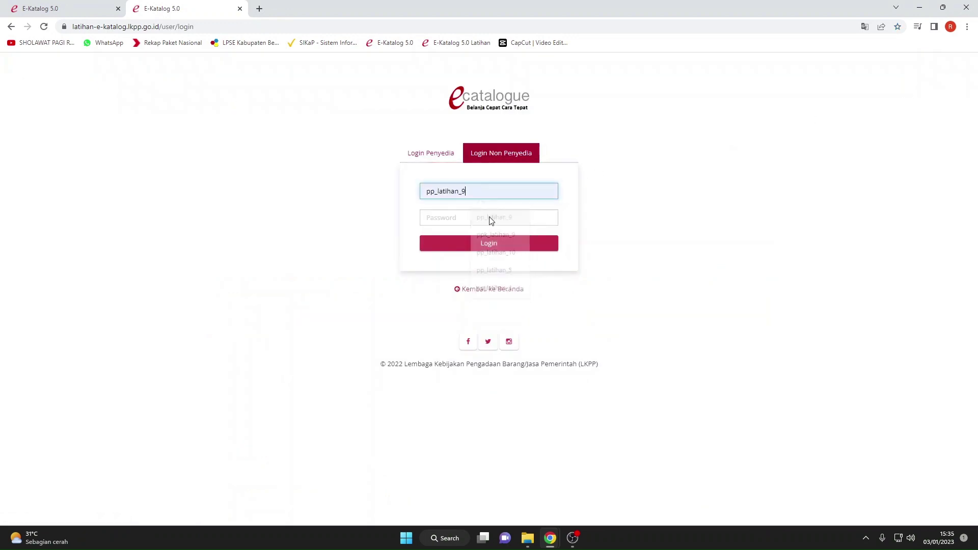
pyautogui.click(478, 215)
pyautogui.write('•••')
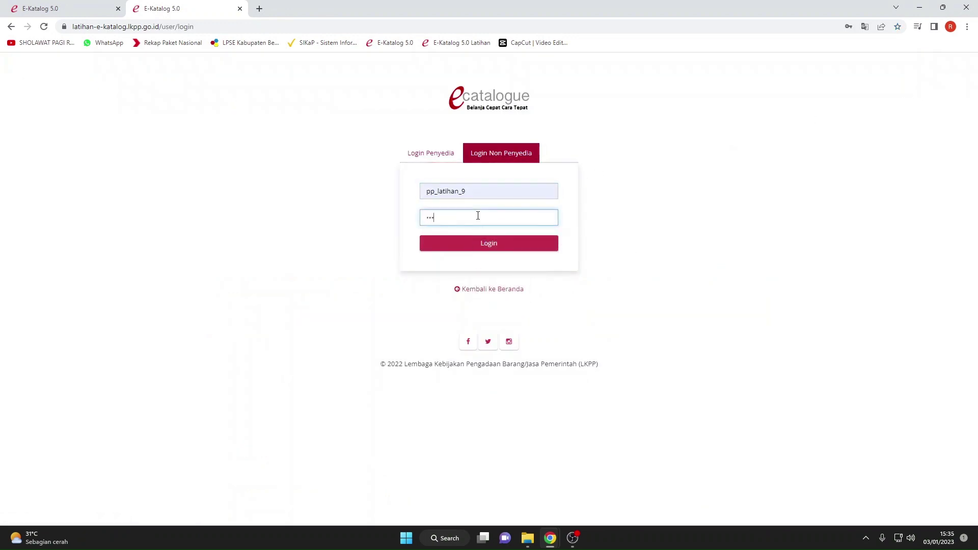
pyautogui.press('Return')
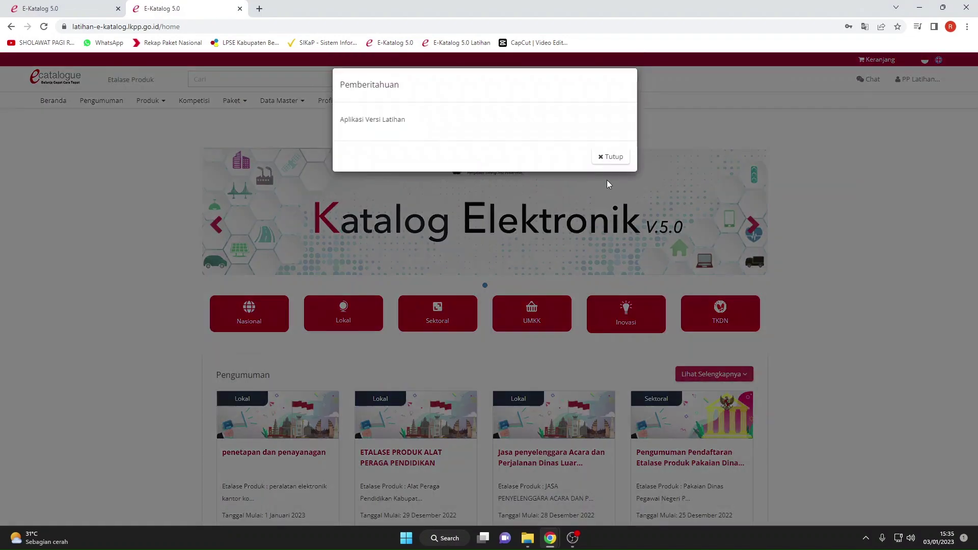
# Dismiss the Pemberitahuan notice and open Paket > Daftar Paket.
pyautogui.click(608, 156)
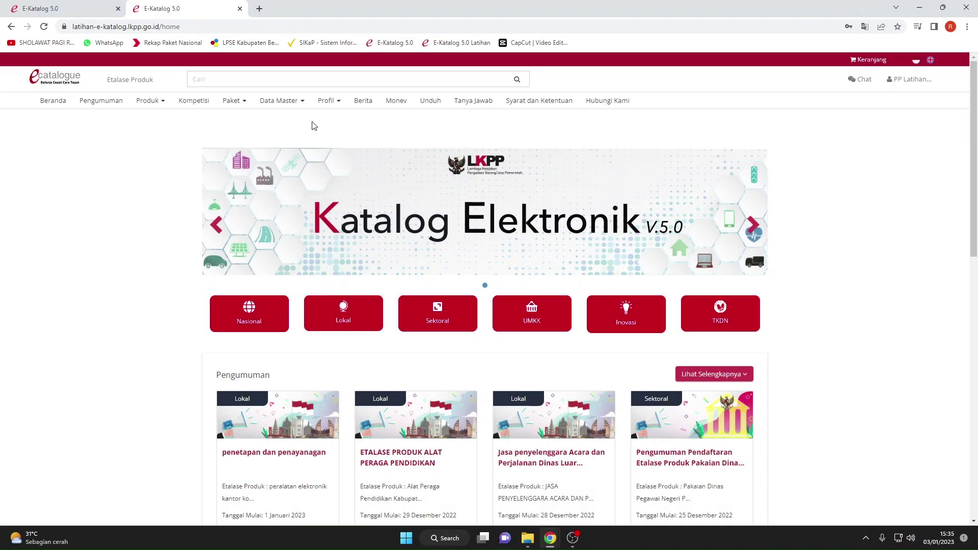
pyautogui.click(242, 101)
pyautogui.click(246, 135)
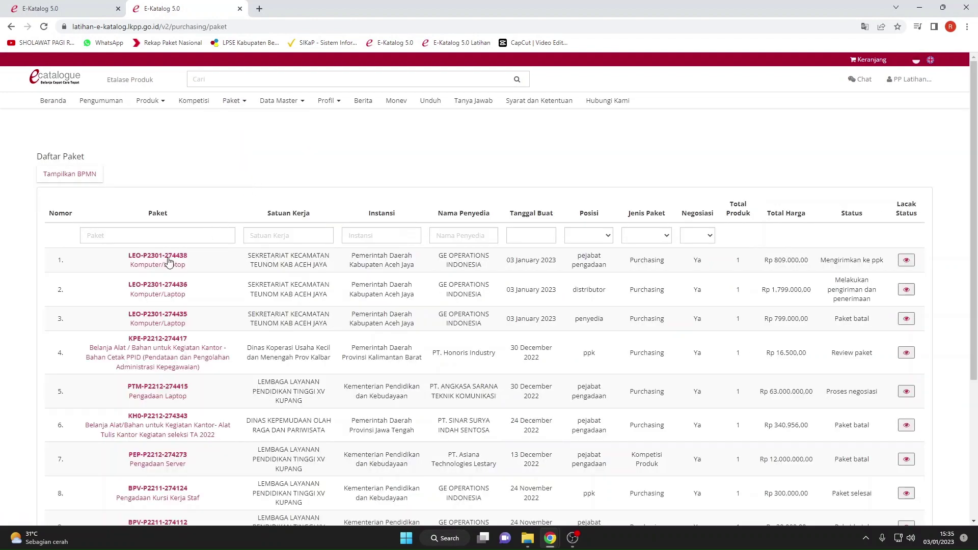
pyautogui.click(168, 266)
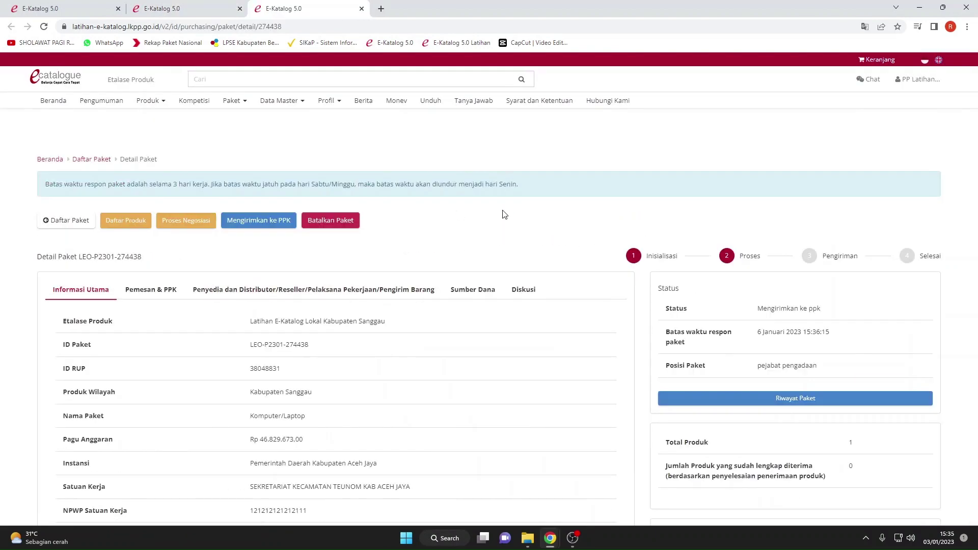
pyautogui.click(261, 225)
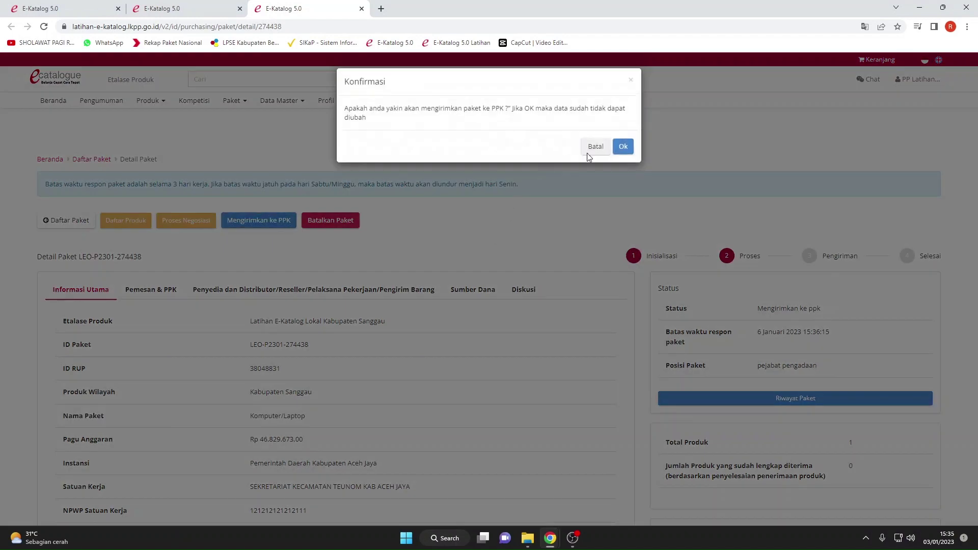
pyautogui.click(622, 147)
pyautogui.scroll(-10, 536, 227)
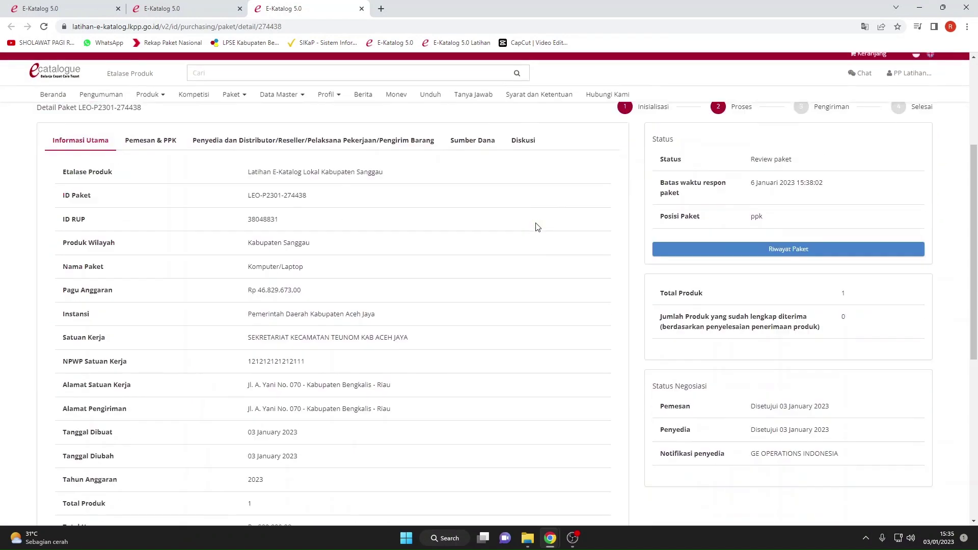
pyautogui.scroll(4, 529, 227)
pyautogui.scroll(6, 526, 227)
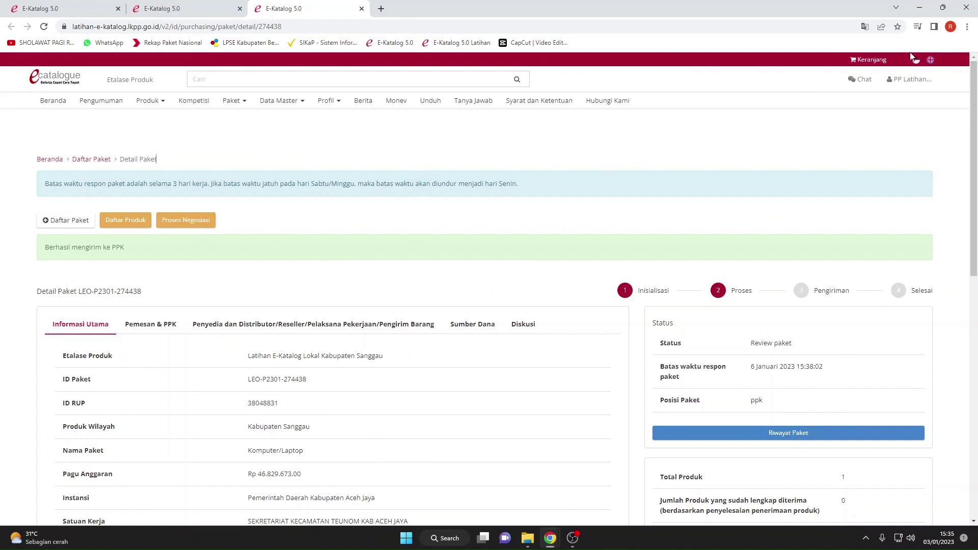
# Log out of the PP account and close an extra E-Katalog tab.
pyautogui.click(909, 79)
pyautogui.click(908, 109)
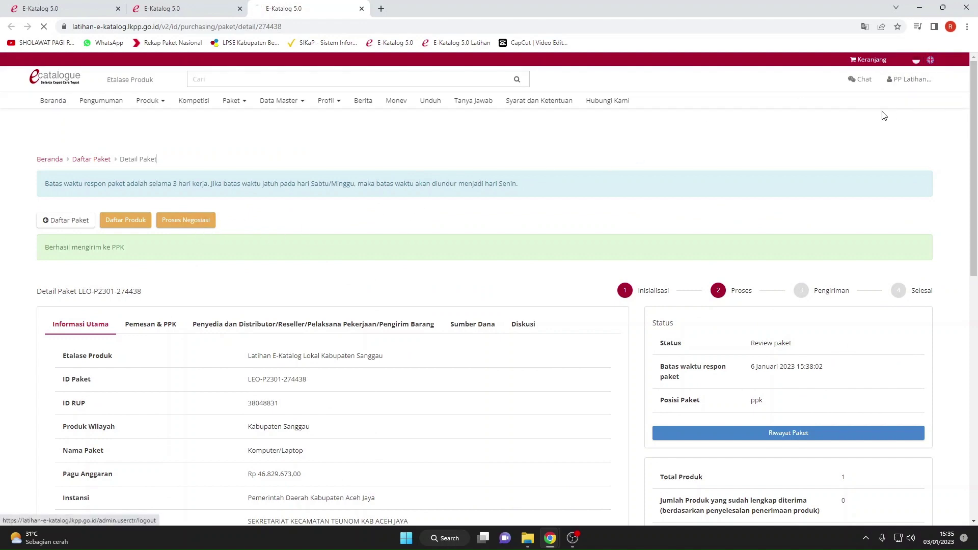
pyautogui.click(240, 9)
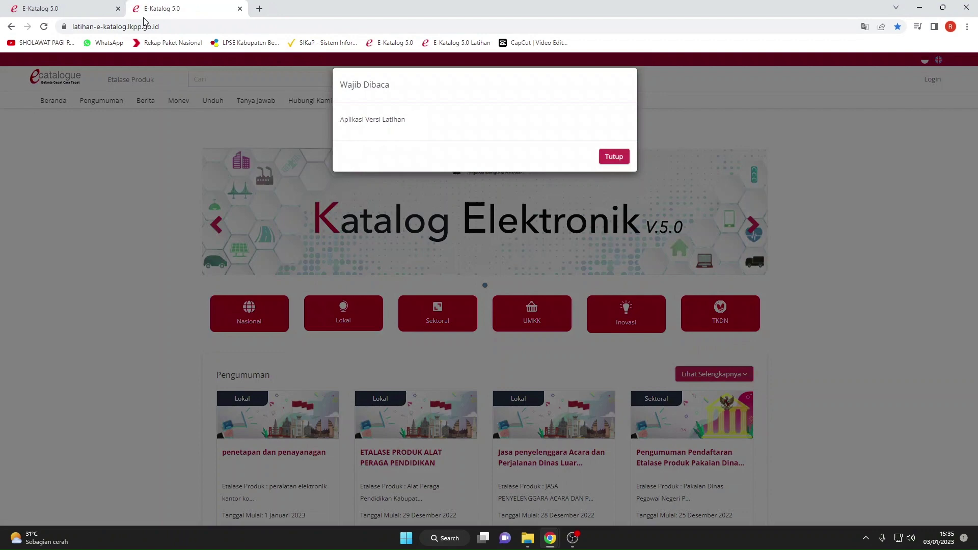
# Close the other extra tab and log in again with the saved PPK account.
pyautogui.click(118, 9)
pyautogui.click(603, 157)
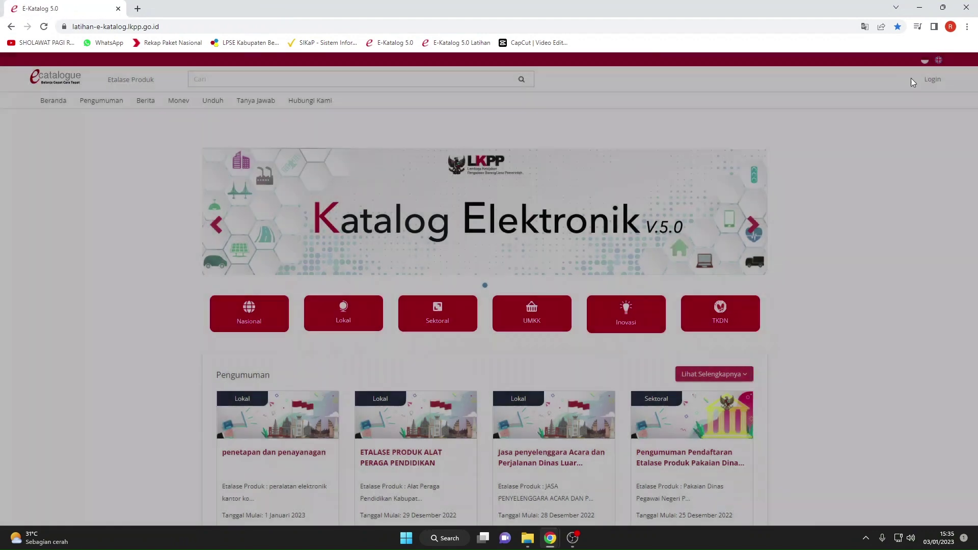
pyautogui.click(924, 80)
pyautogui.click(518, 190)
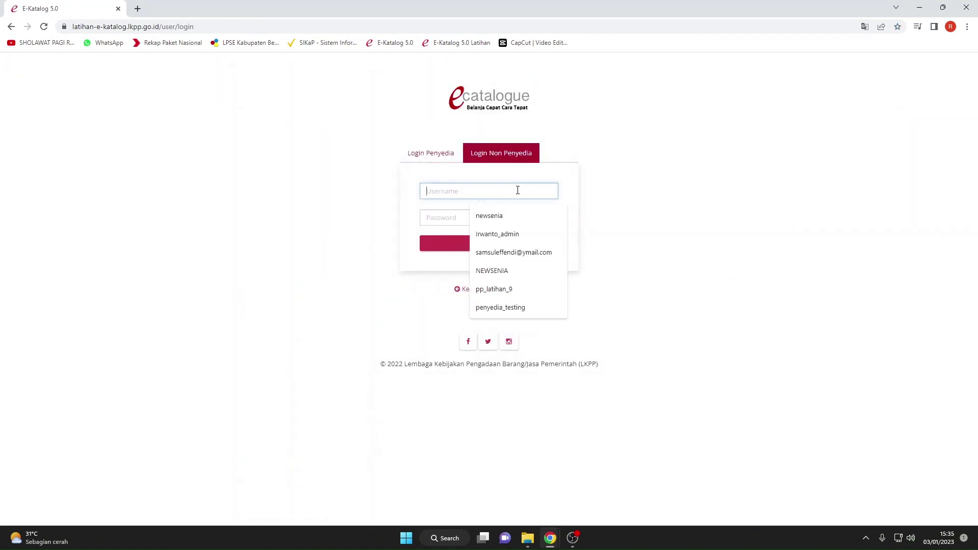
pyautogui.write('ppk_latihan_9')
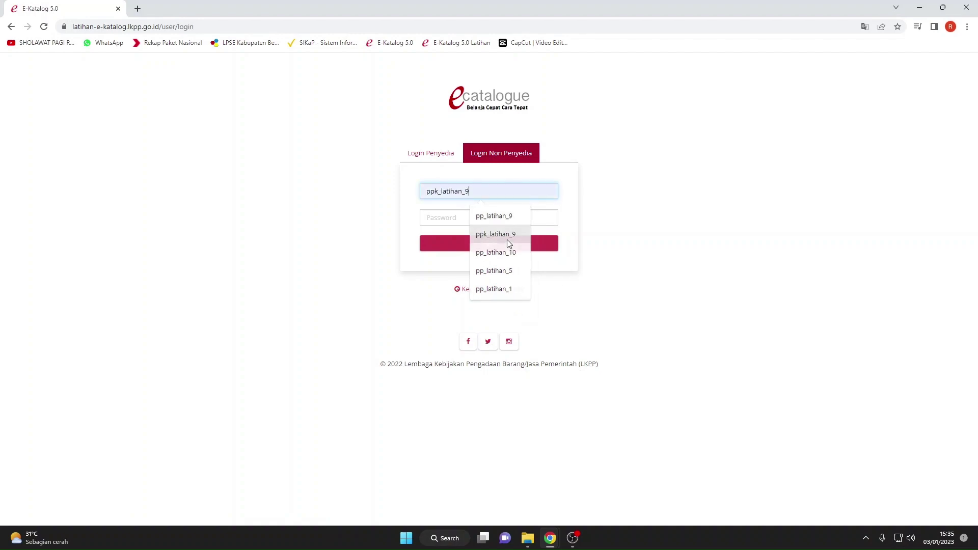
pyautogui.click(506, 240)
pyautogui.click(465, 225)
pyautogui.write('••')
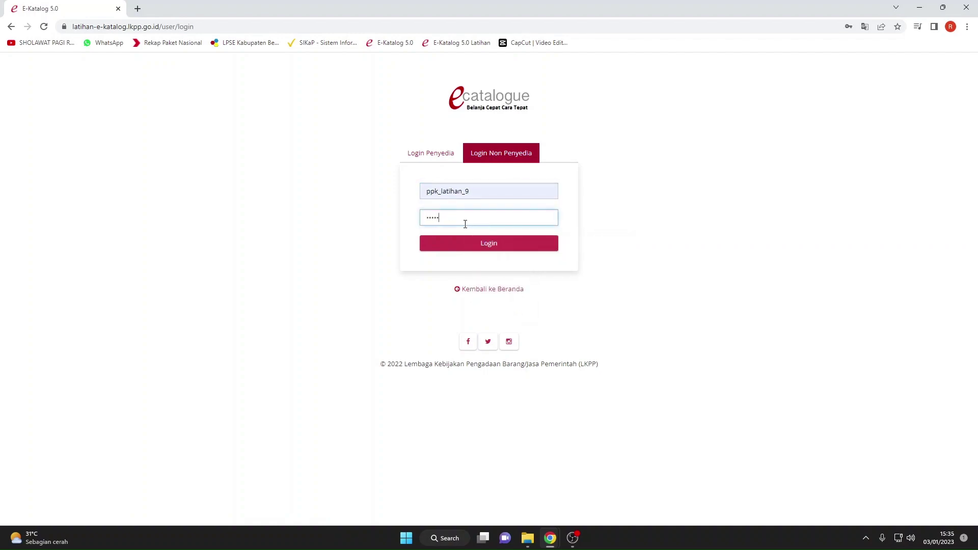
pyautogui.press('Return')
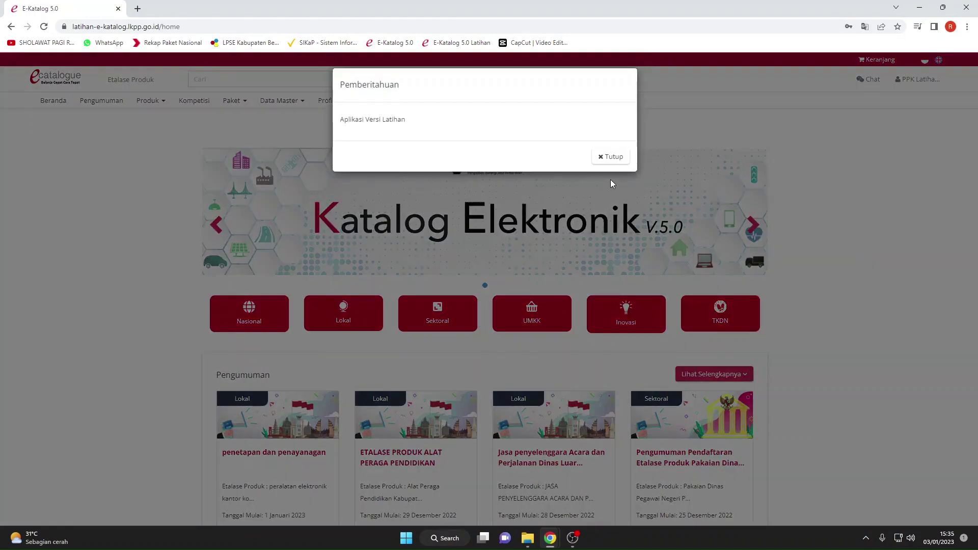
pyautogui.click(611, 157)
pyautogui.click(231, 101)
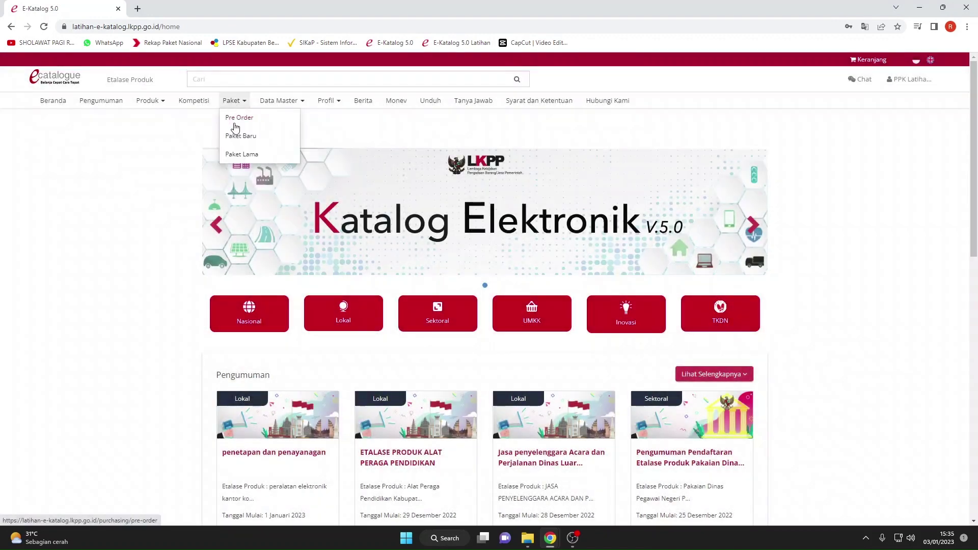
pyautogui.click(239, 136)
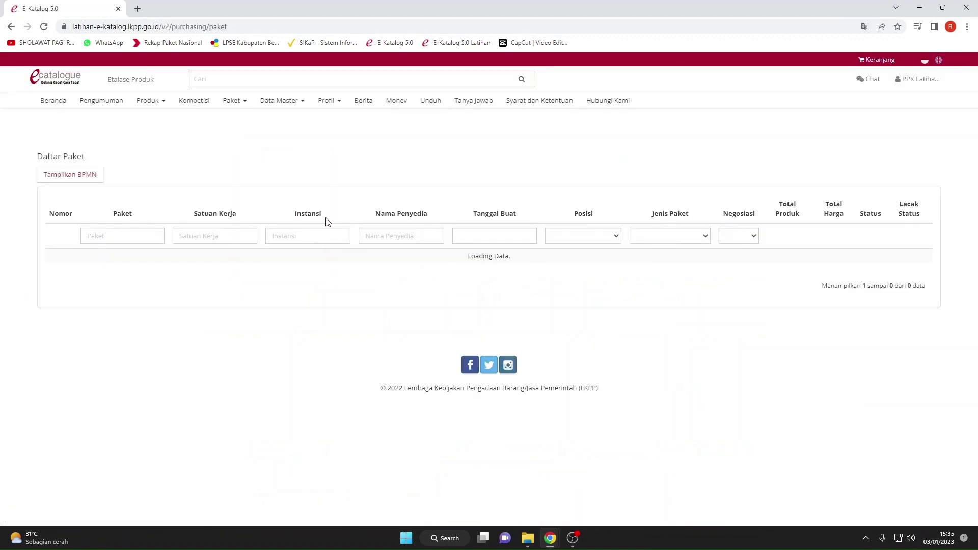
pyautogui.click(169, 264)
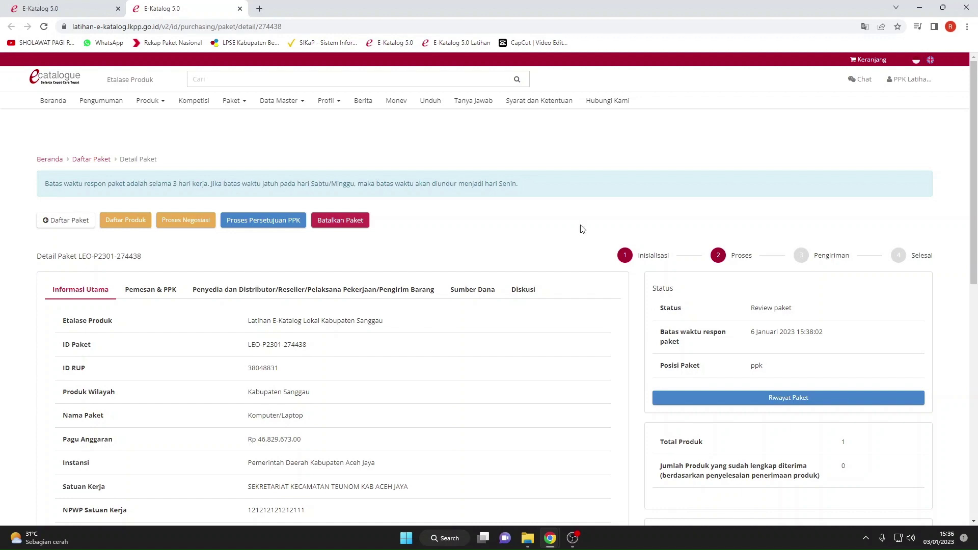
pyautogui.scroll(-9, 448, 305)
pyautogui.scroll(8, 437, 321)
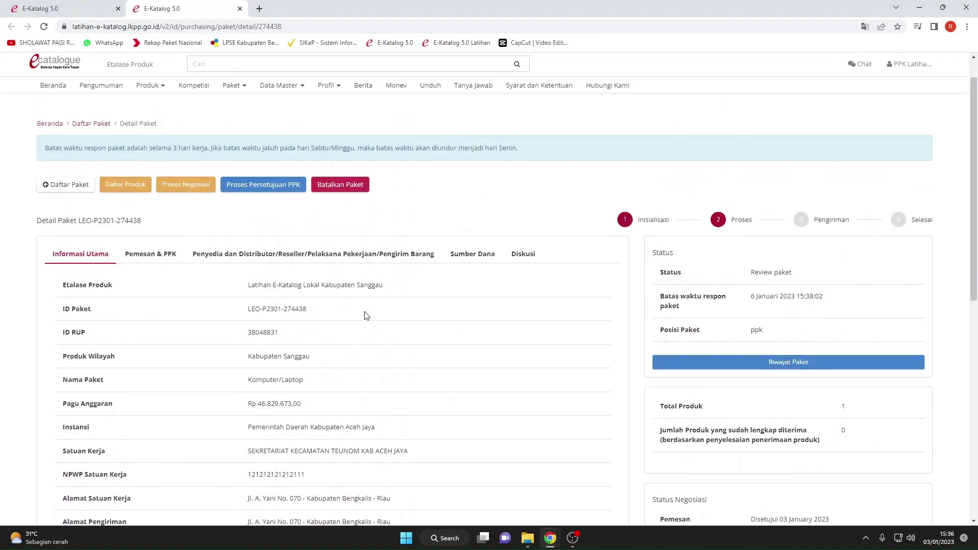
pyautogui.click(261, 184)
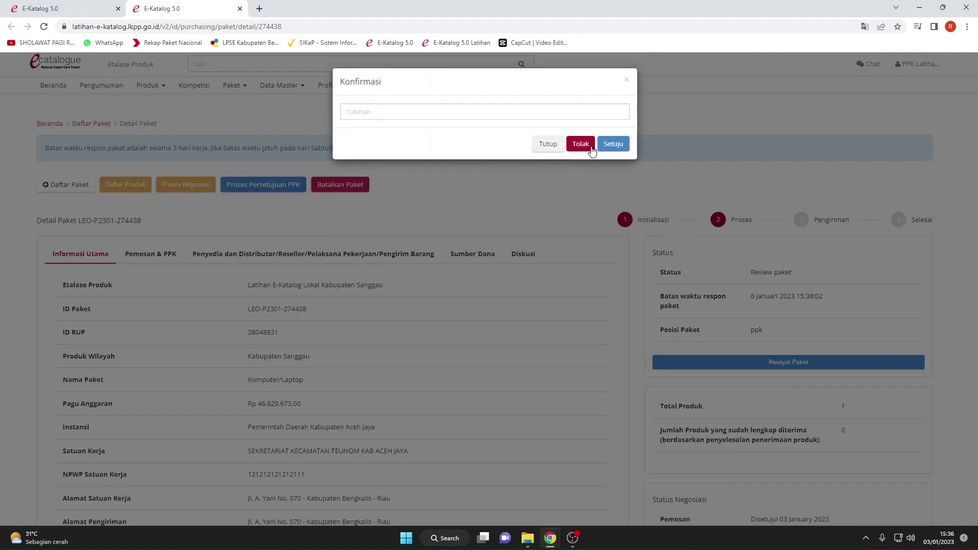
# Choose Setuju in the Konfirmasi dialog so the package becomes Proses kontrak ppk.
pyautogui.click(607, 146)
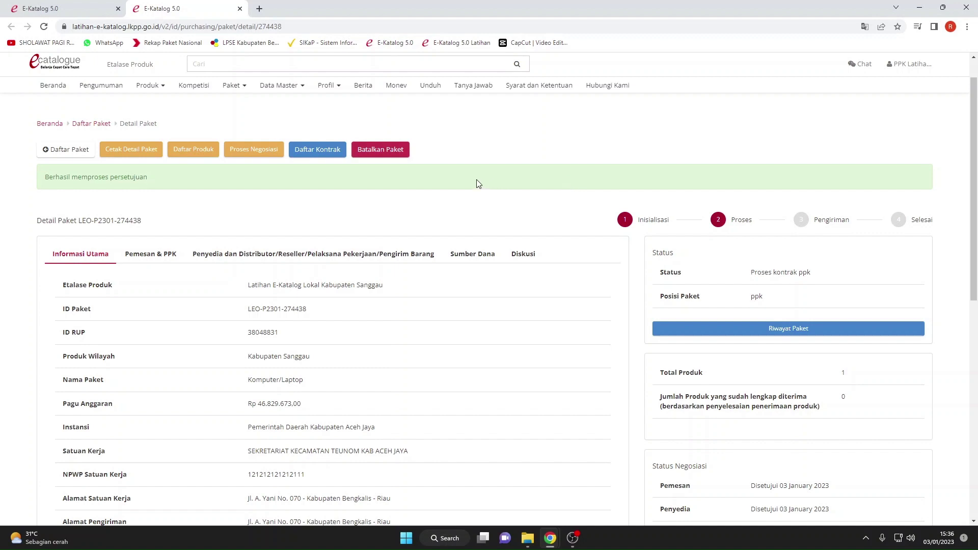
pyautogui.scroll(-4, 476, 183)
pyautogui.scroll(3, 479, 229)
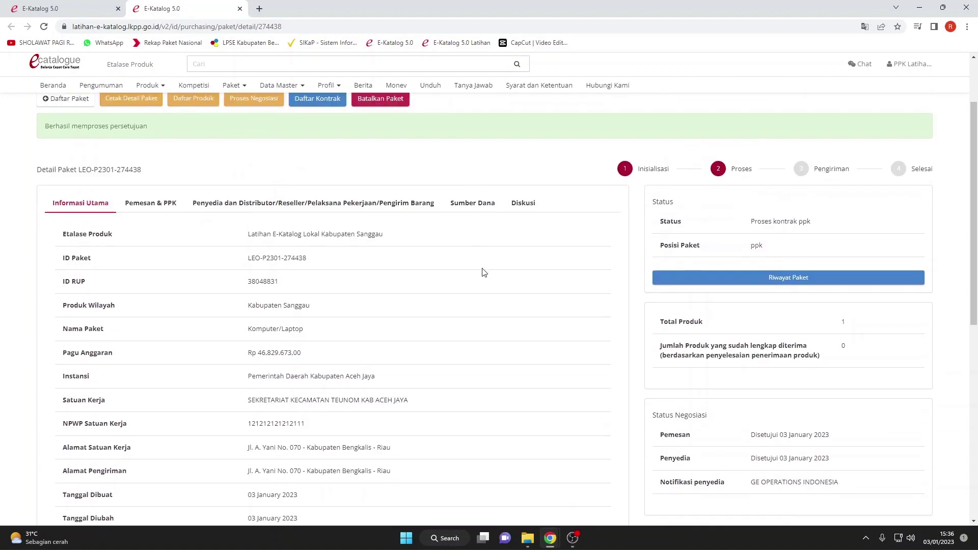
pyautogui.scroll(2, 356, 237)
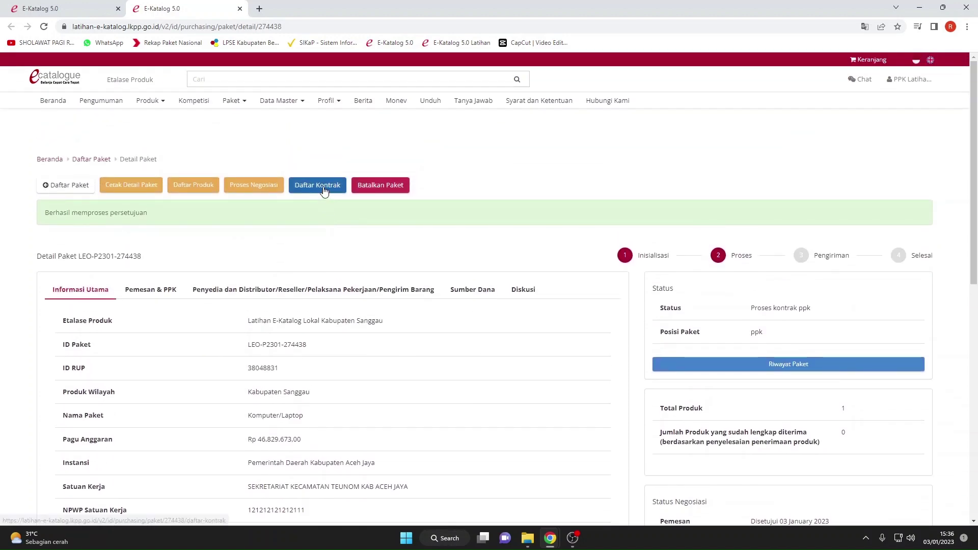
# Add a new contract with number '01 jgdjbfdc dcdic' dated 03/01/2023.
pyautogui.click(325, 188)
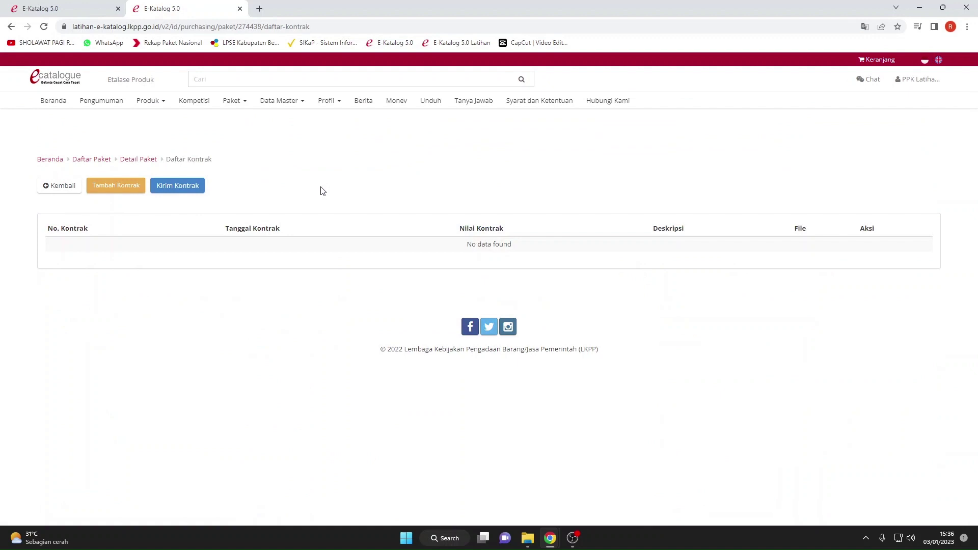
pyautogui.click(105, 195)
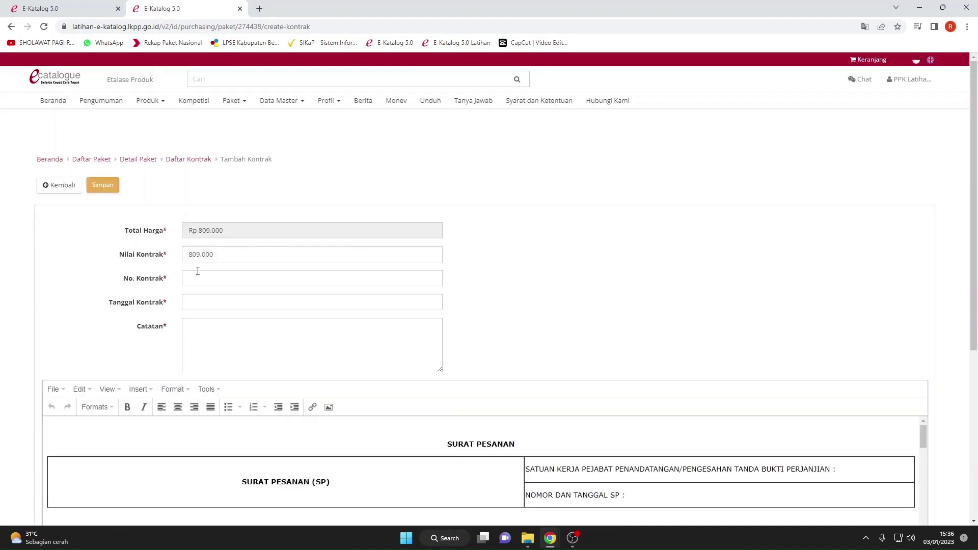
pyautogui.click(212, 234)
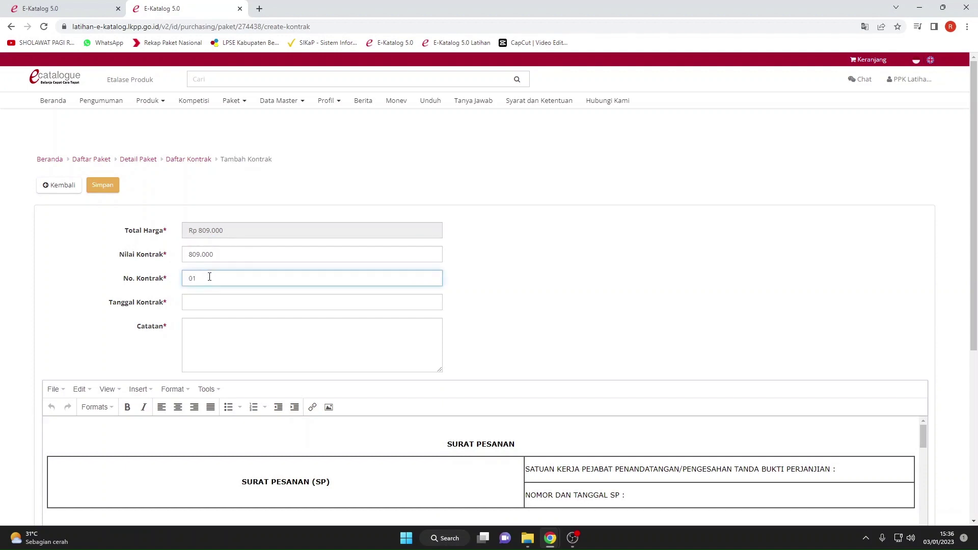
pyautogui.click(210, 276)
pyautogui.write('01 jgdjbfdc dcdicgg 2023')
pyautogui.click(236, 303)
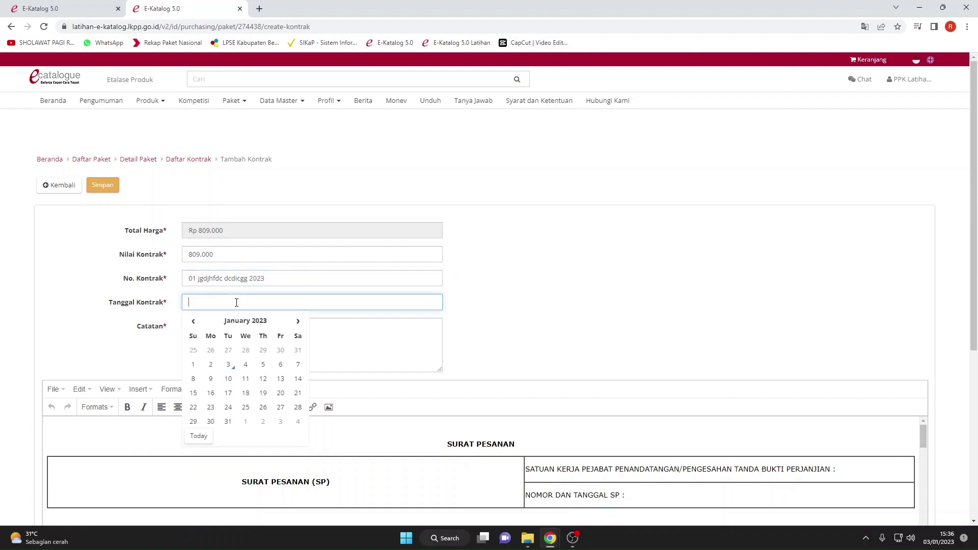
pyautogui.click(227, 364)
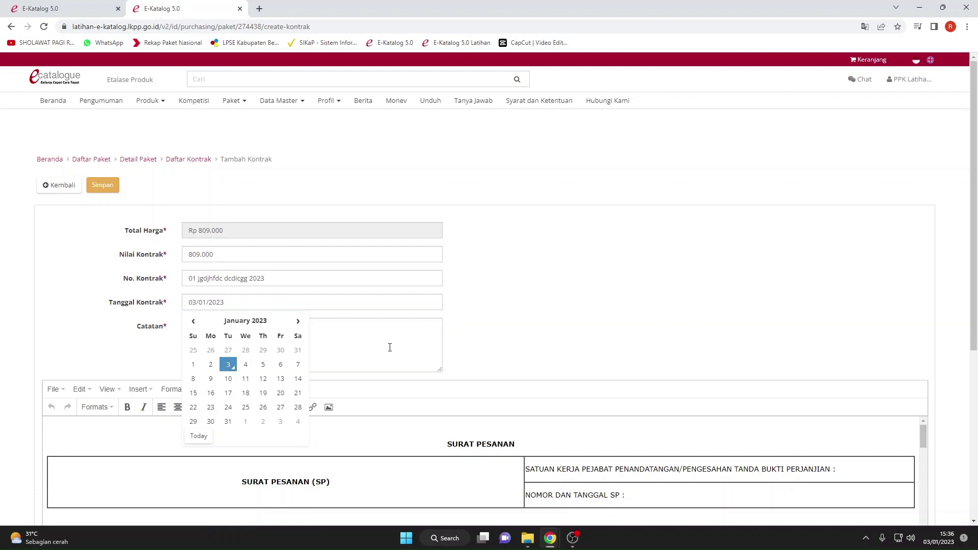
# Write the note 'setuju...lanjutkan proses sesuai aturan yang berlaku' and save the contract.
pyautogui.click(331, 351)
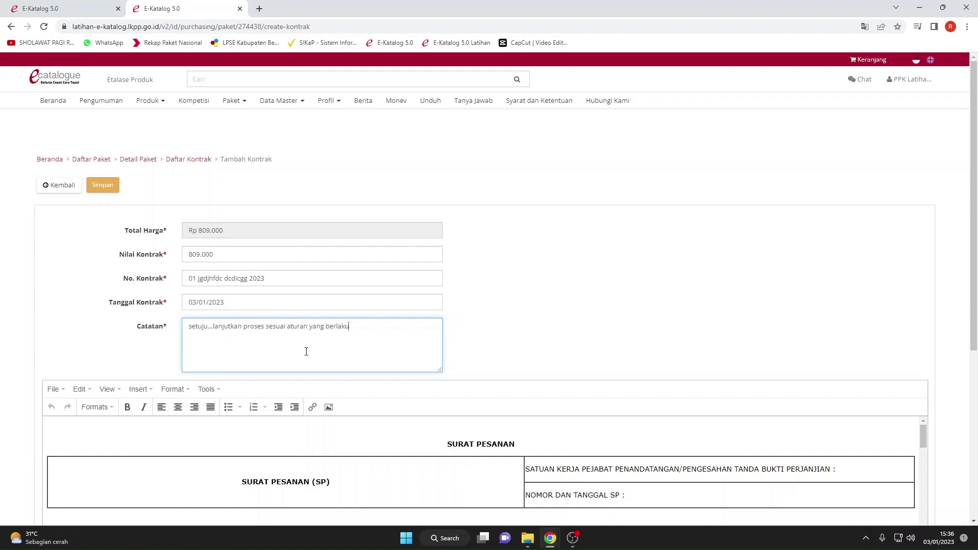
pyautogui.click(490, 329)
pyautogui.scroll(-5, 490, 329)
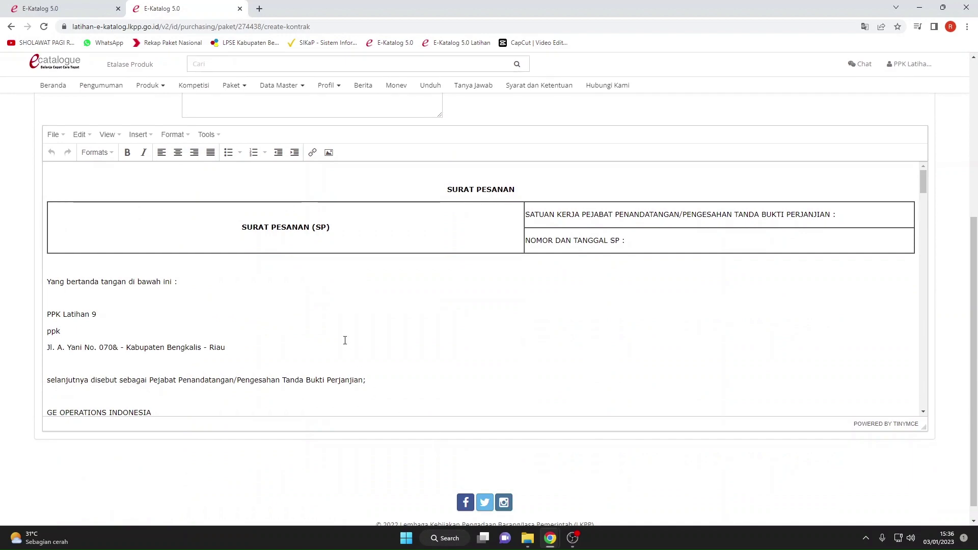
pyautogui.scroll(-10, 367, 321)
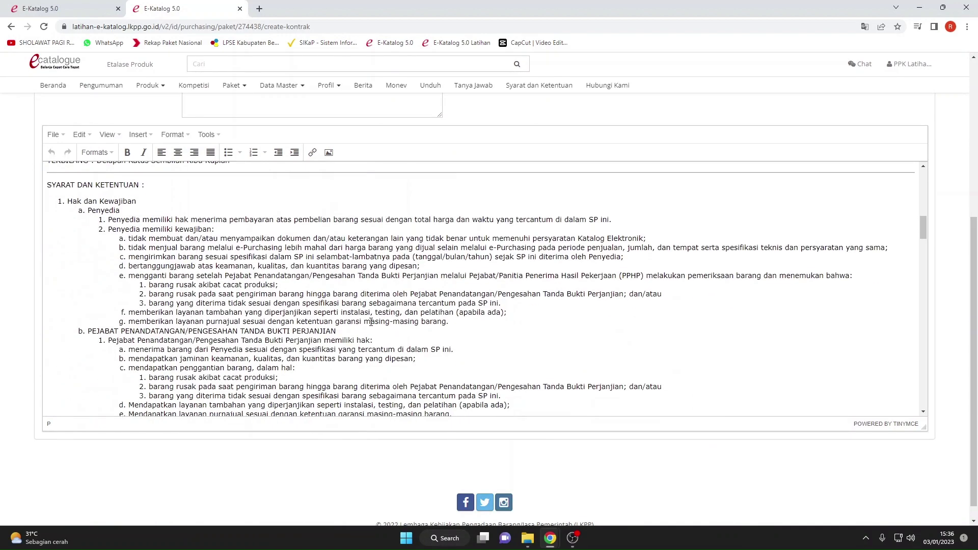
pyautogui.scroll(4, 614, 285)
pyautogui.scroll(5, 619, 287)
pyautogui.scroll(5, 662, 254)
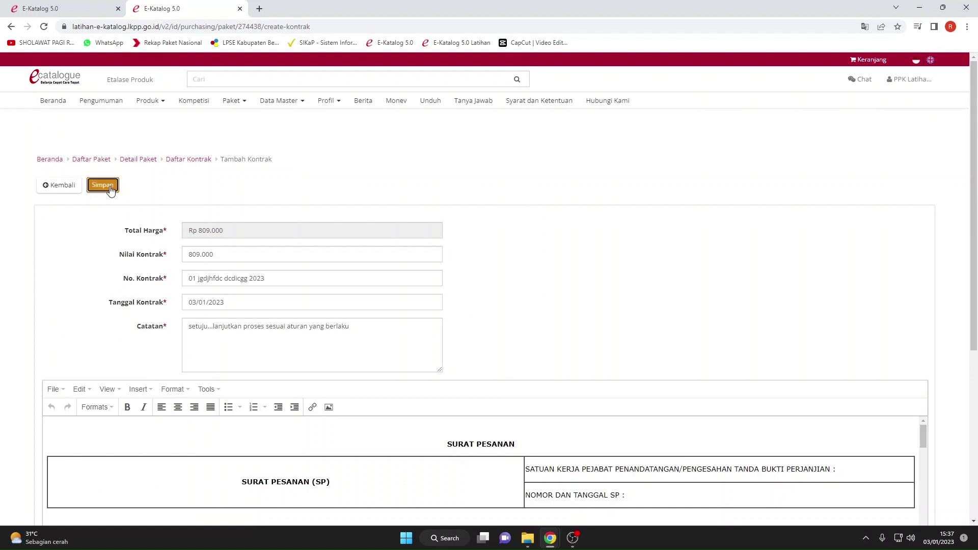
pyautogui.click(102, 185)
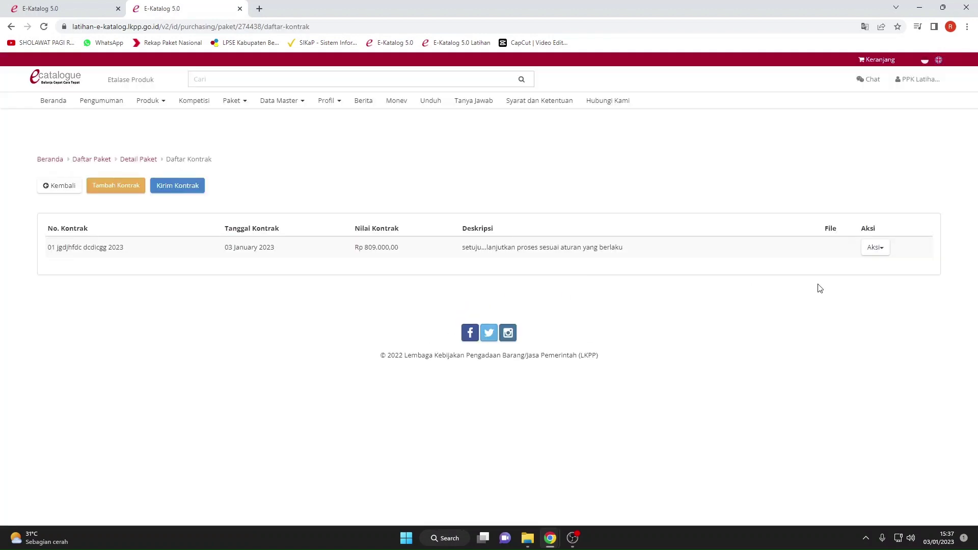
# Download the Rp 809.000 contract's dokumen_kontrak .doc attachment via Aksi > Unduh Lampiran.
pyautogui.click(876, 249)
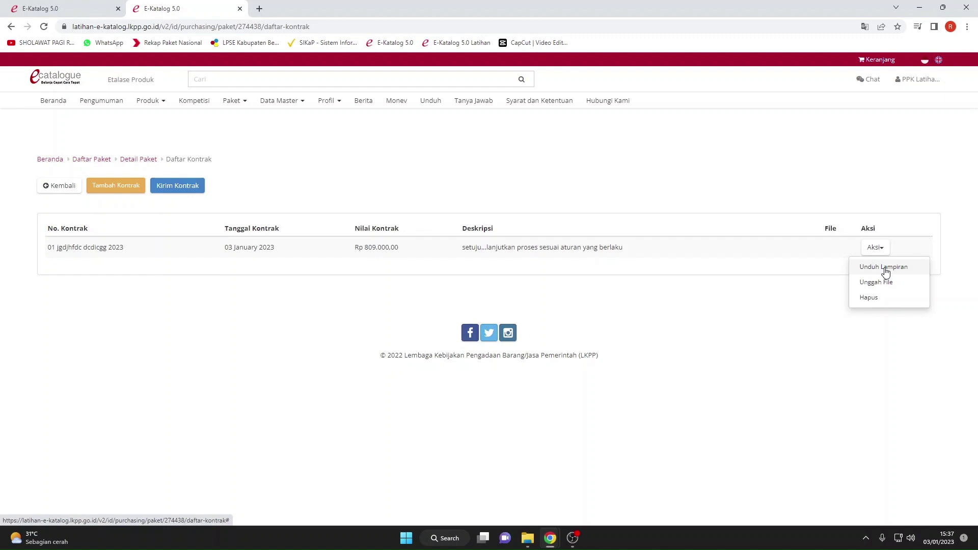
pyautogui.click(884, 268)
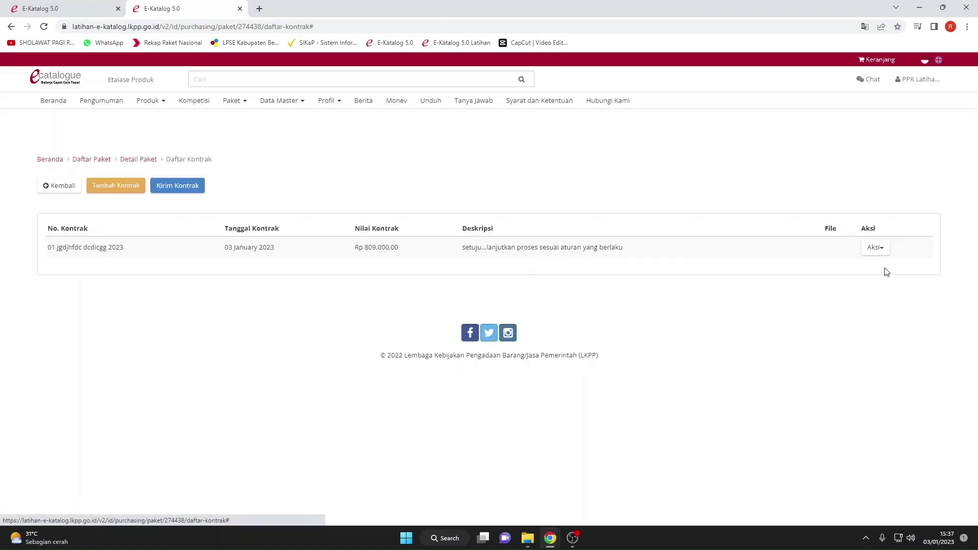
pyautogui.click(878, 249)
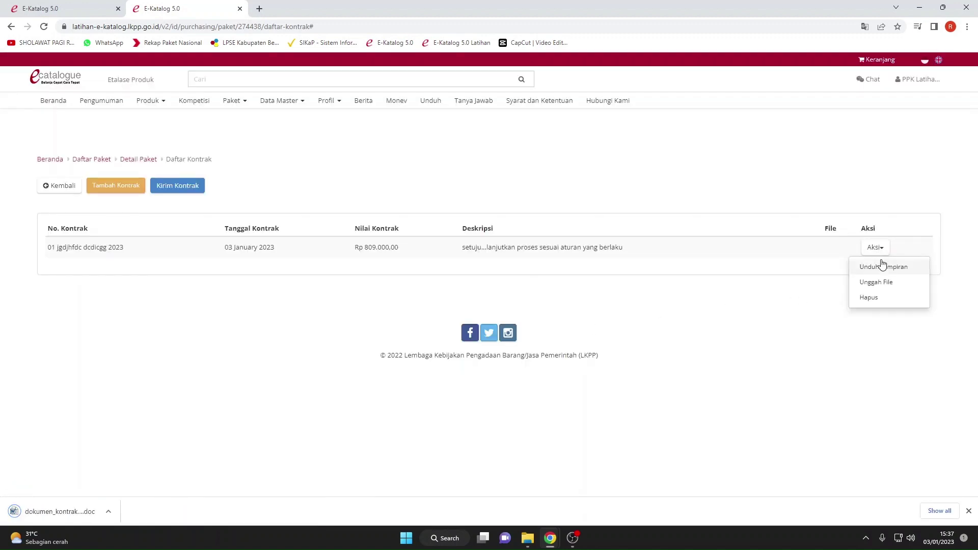
pyautogui.click(773, 334)
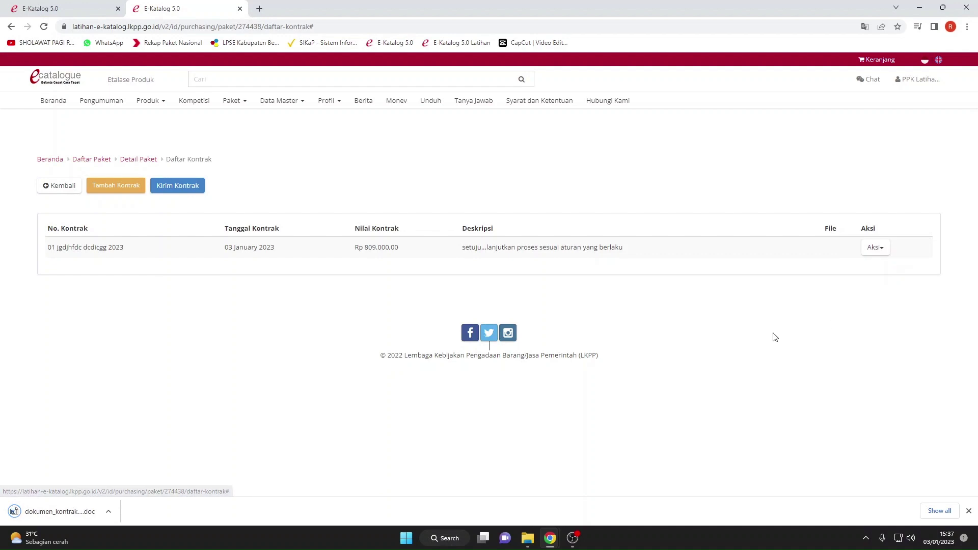
pyautogui.click(109, 512)
# Open dokumen_kontrak_130675 in Word with editing enabled, read the Surat Pesanan, then return to the browser.
pyautogui.click(139, 448)
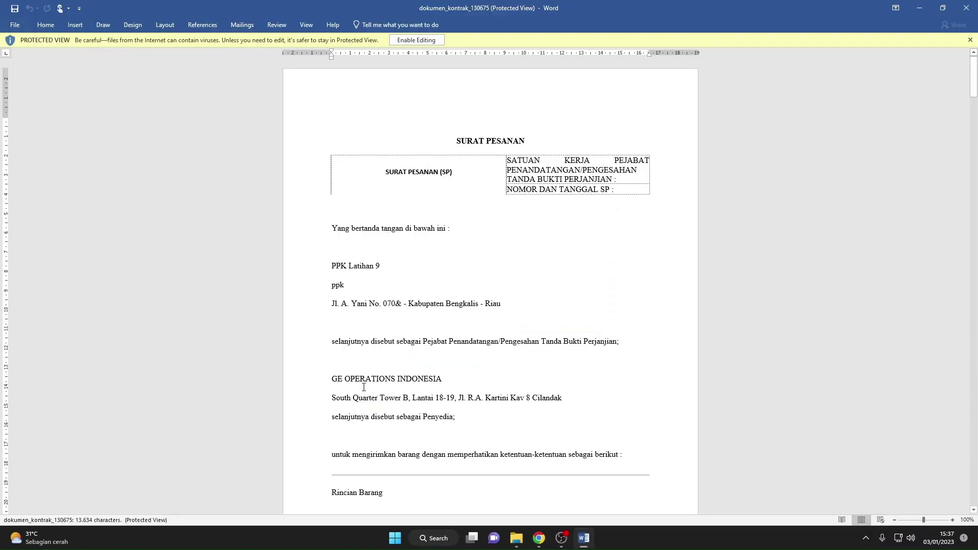
pyautogui.click(416, 40)
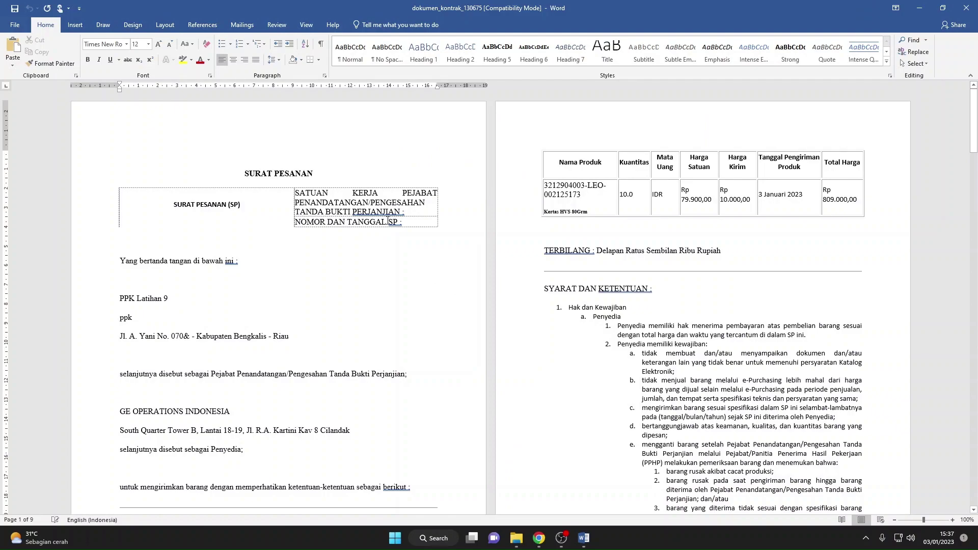
pyautogui.click(599, 288)
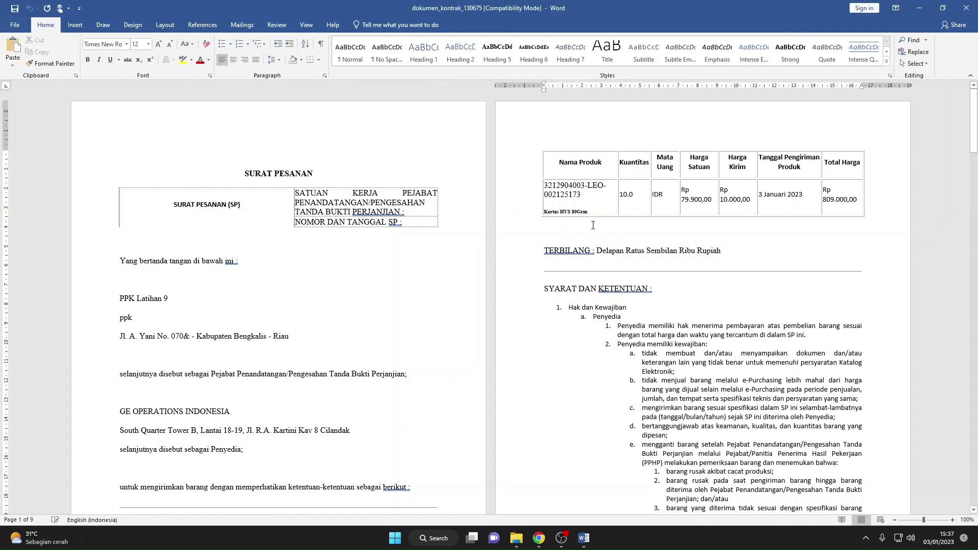
pyautogui.scroll(-15, 593, 225)
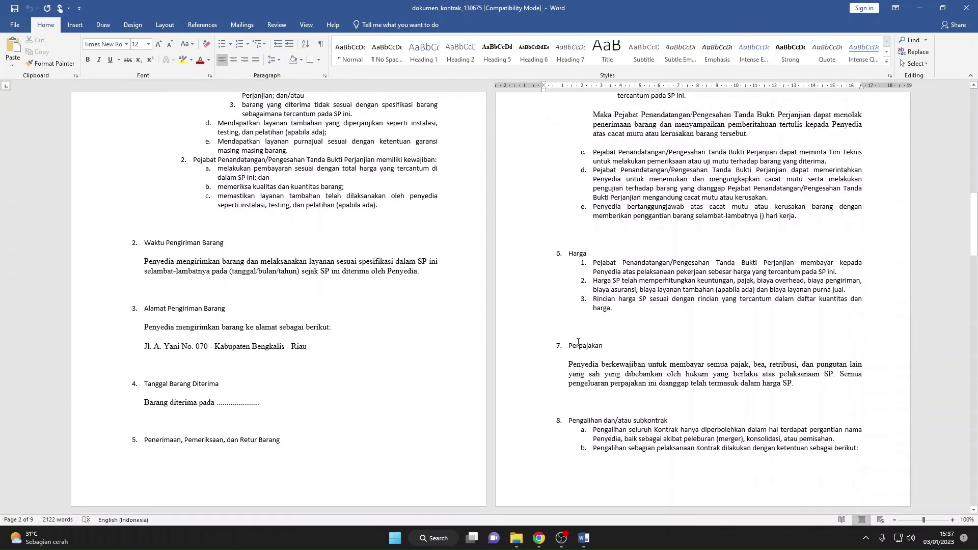
pyautogui.scroll(-12, 578, 341)
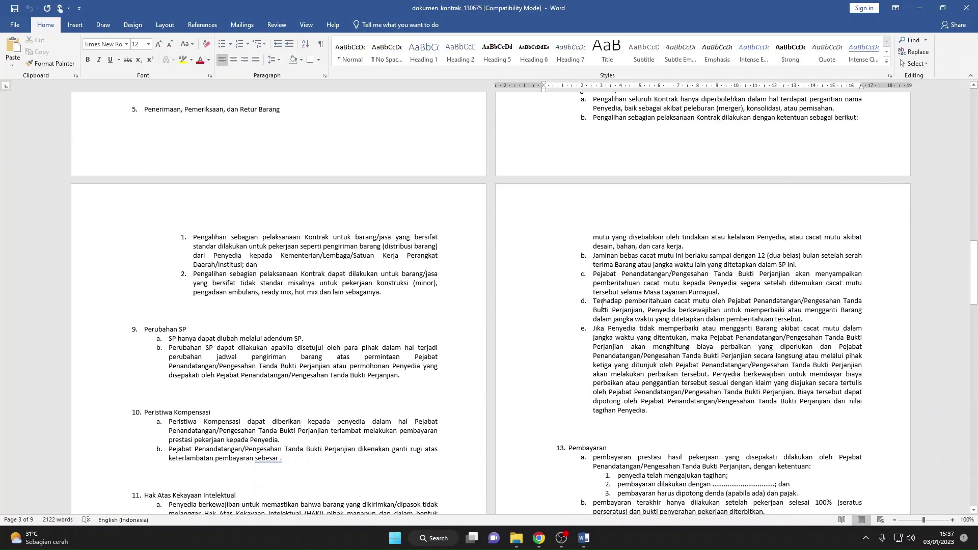
pyautogui.scroll(5, 602, 304)
pyautogui.moveTo(538, 538)
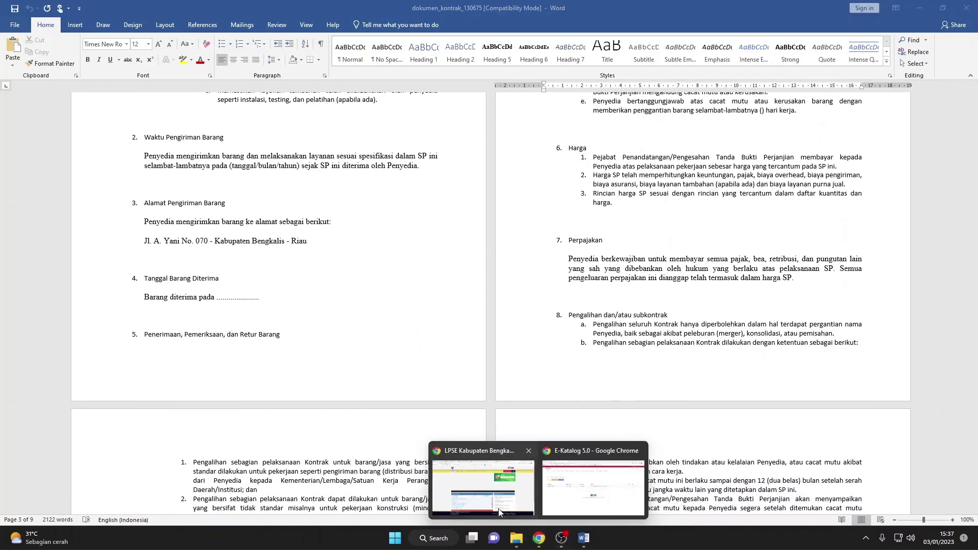
pyautogui.click(592, 486)
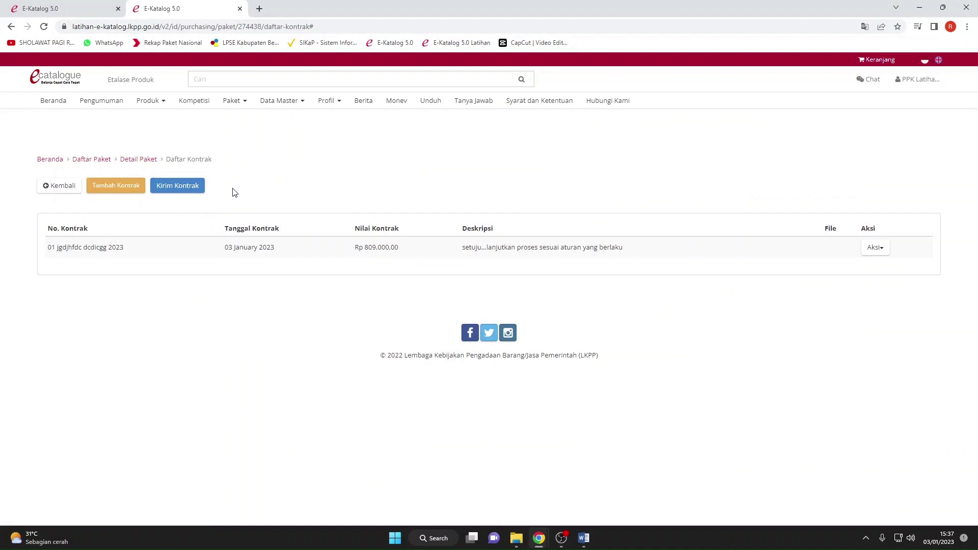
# Send the contract with Kirim Kontrak, confirm with Ok, and log out of PPK.
pyautogui.click(190, 188)
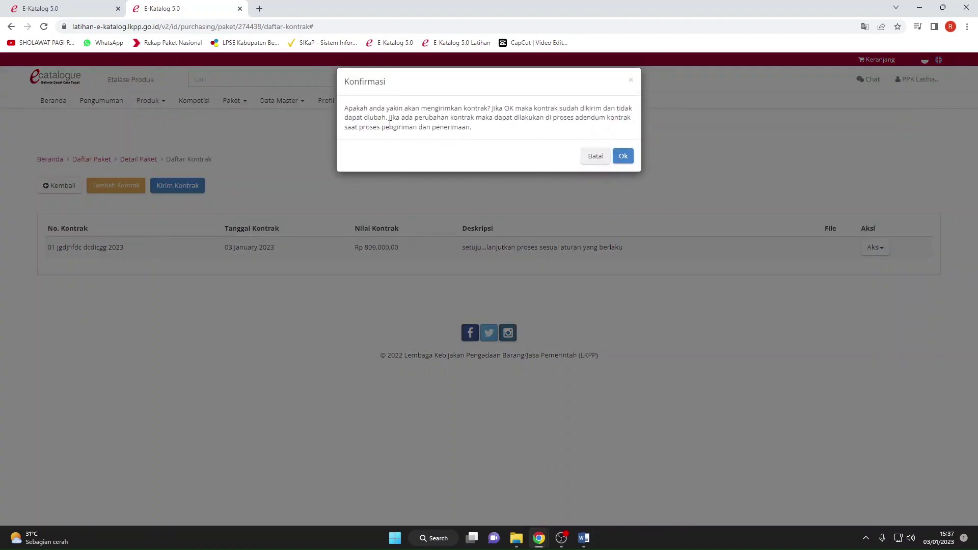
pyautogui.moveTo(343, 112); pyautogui.dragTo(605, 115)
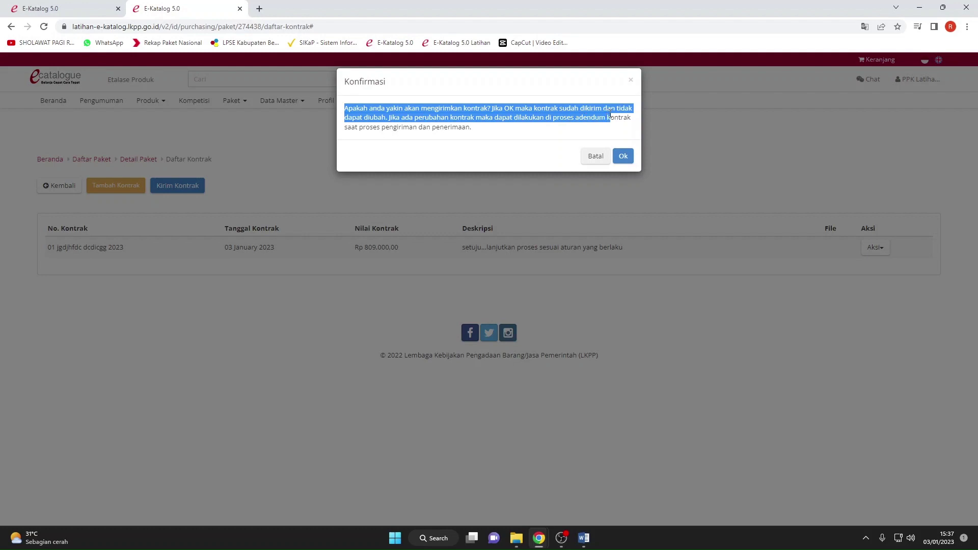
pyautogui.click(510, 137)
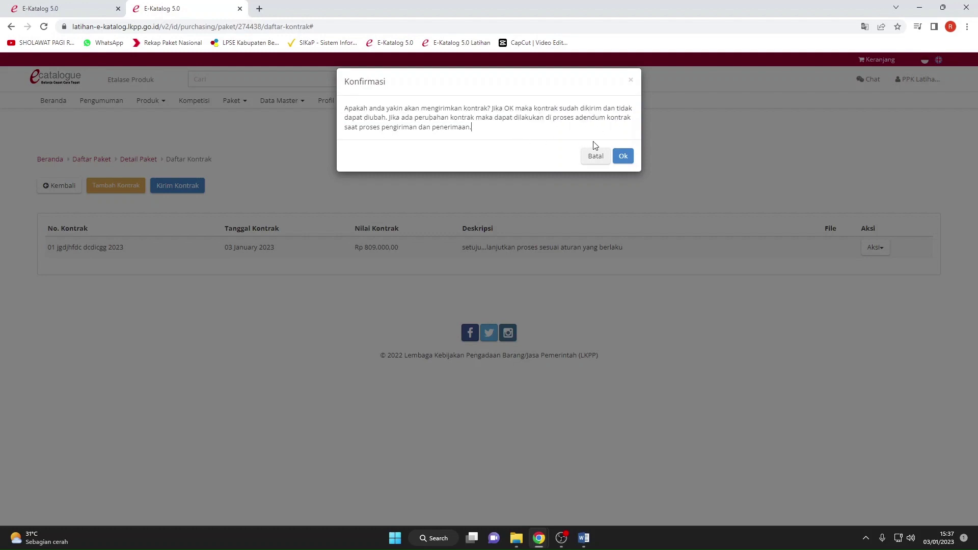
pyautogui.click(622, 157)
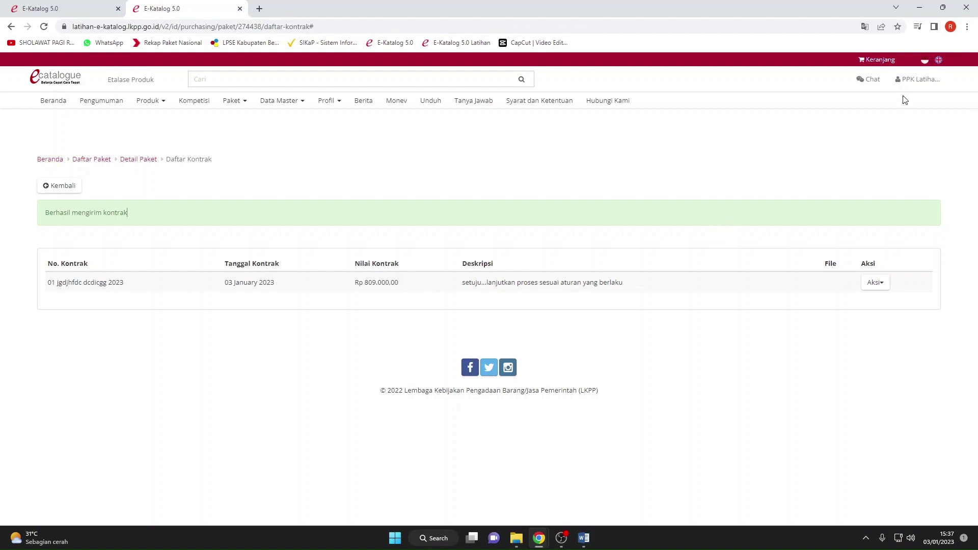
pyautogui.click(906, 80)
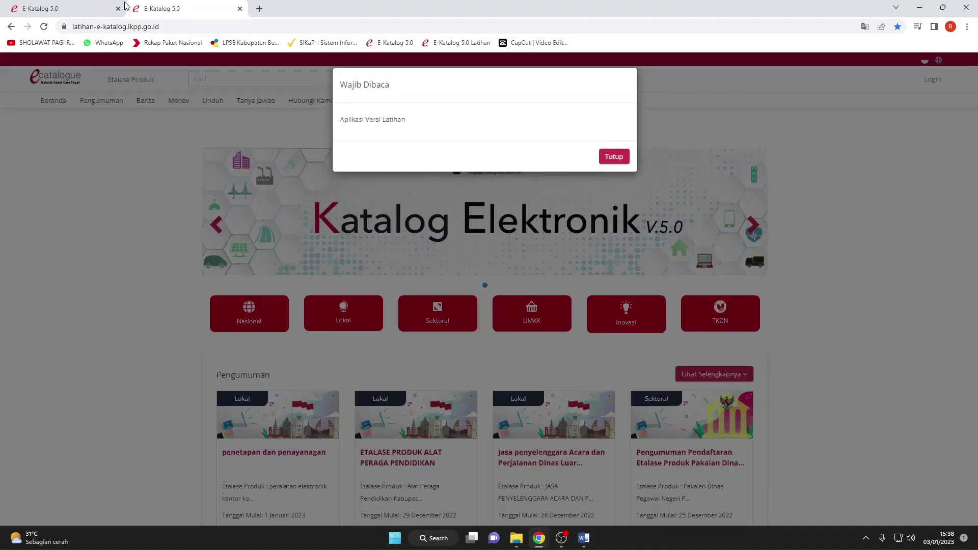
# Sign back in to E-Katalog with the saved PP training username and its password.
pyautogui.click(117, 8)
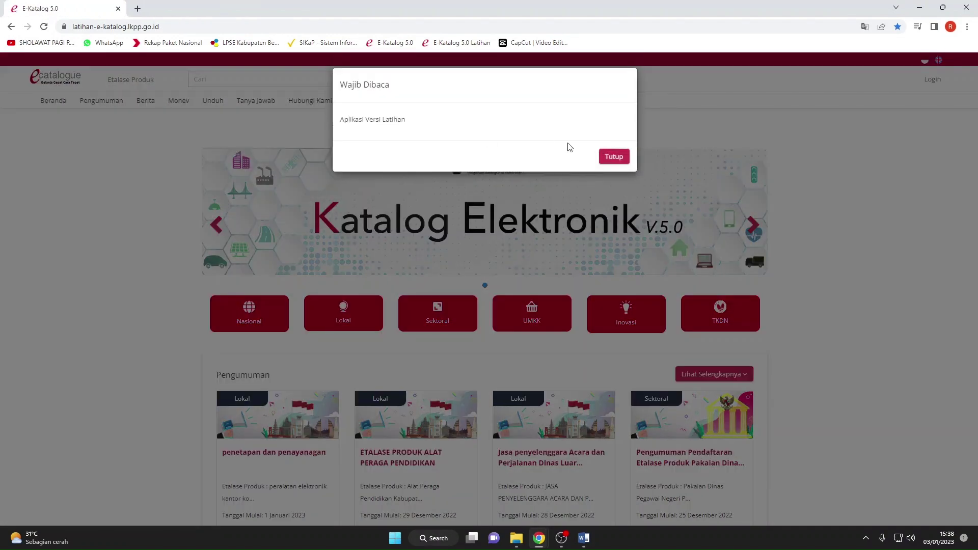
pyautogui.click(613, 156)
pyautogui.click(923, 79)
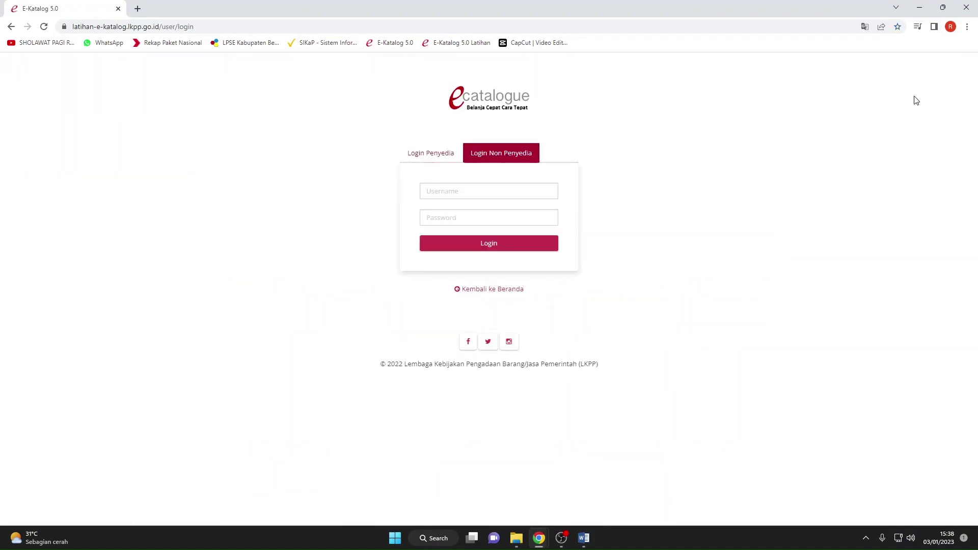
pyautogui.click(476, 196)
pyautogui.write('pp_latihan_9')
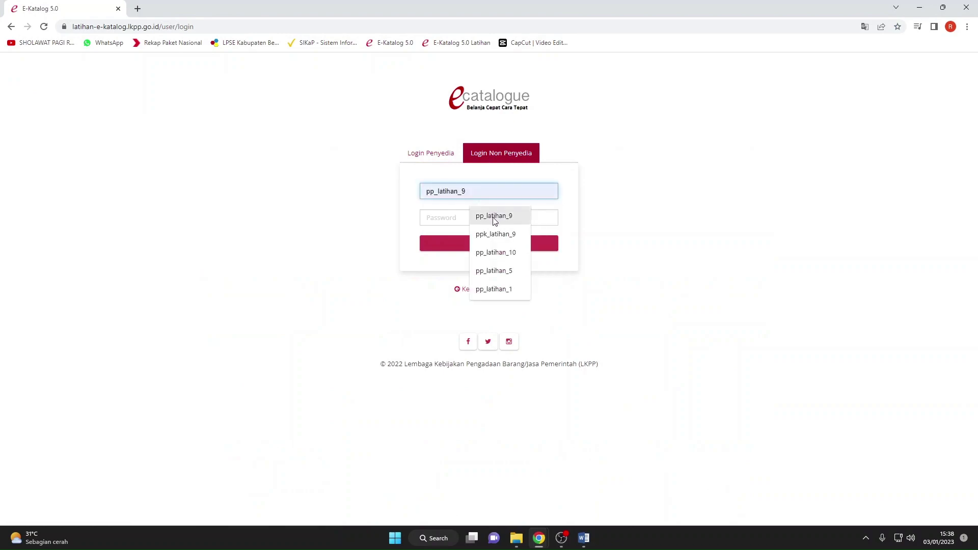
pyautogui.click(493, 217)
pyautogui.click(463, 217)
pyautogui.write('••')
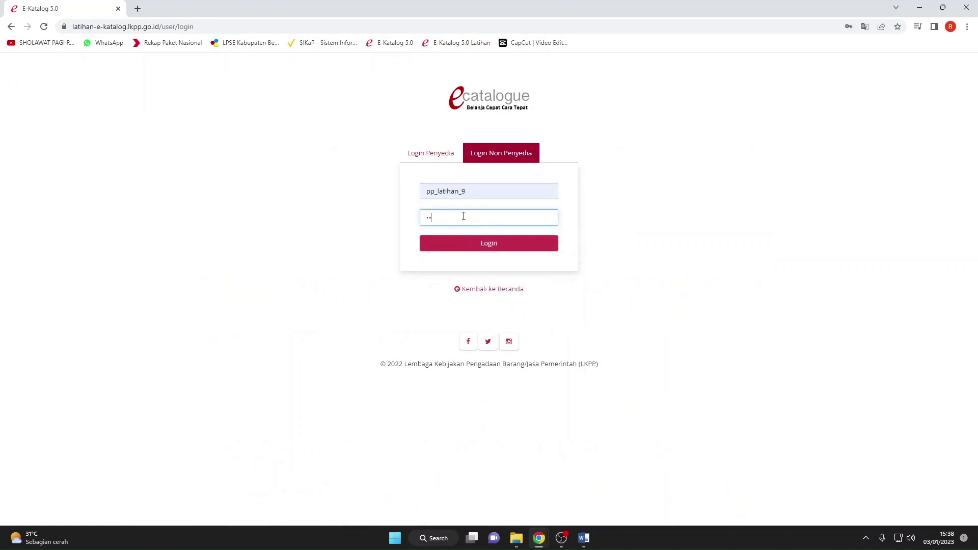
pyautogui.write('••••')
pyautogui.press('Return')
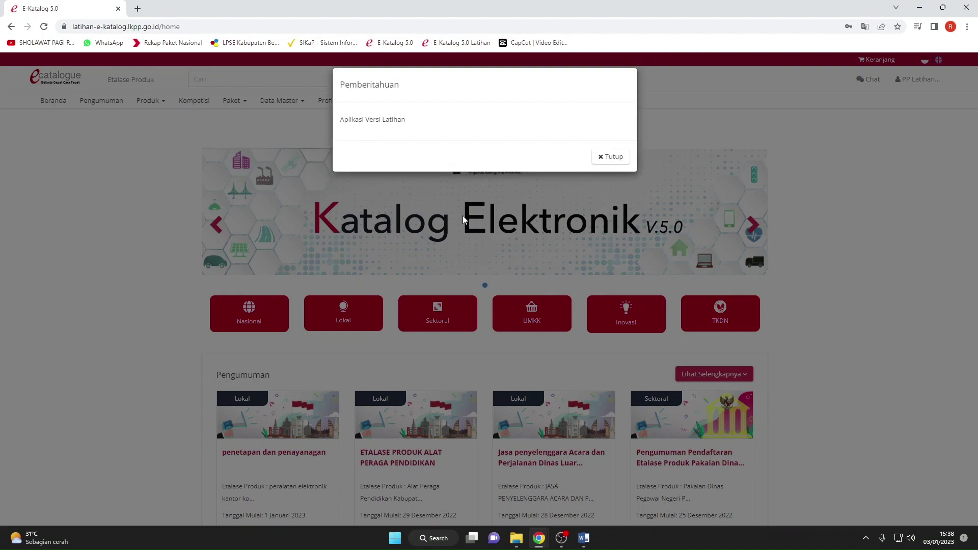
# Dismiss the training-version notice and open the Paket Baru package list.
pyautogui.click(606, 161)
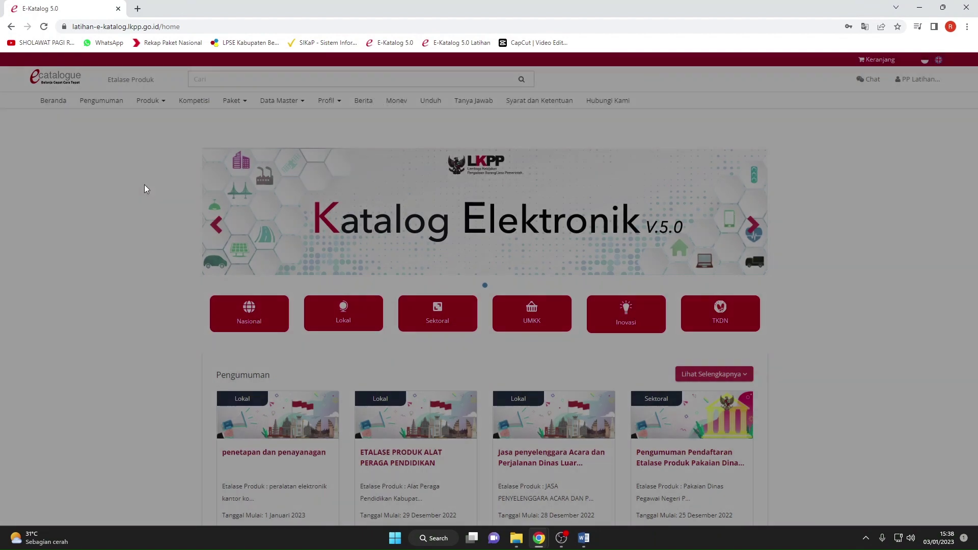
pyautogui.click(243, 105)
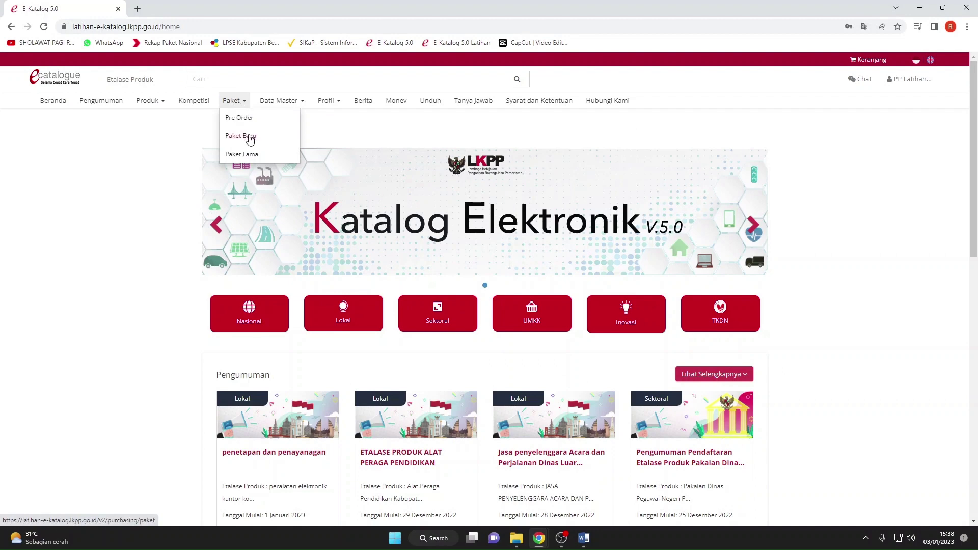
pyautogui.click(245, 136)
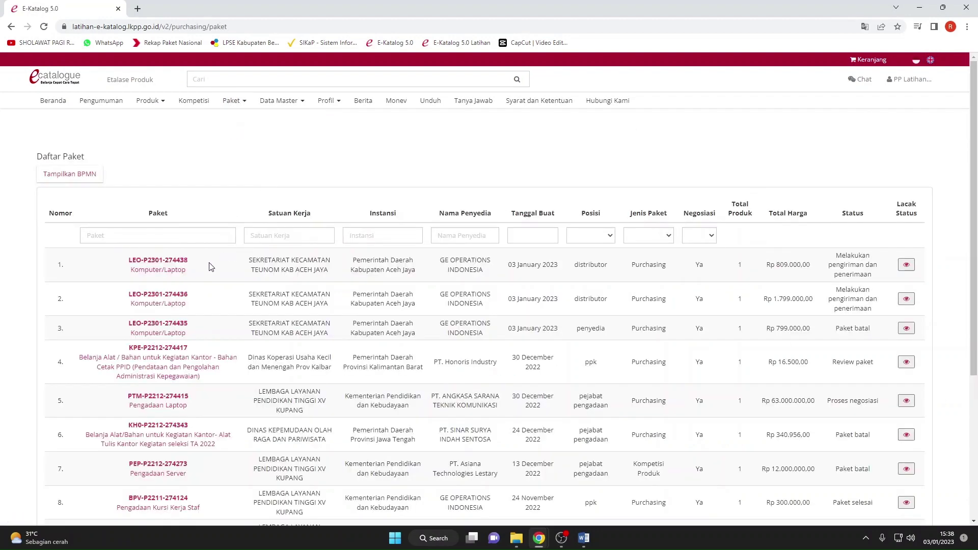
# Review the Rp 809.000,00 package's details and its negotiation history.
pyautogui.click(172, 275)
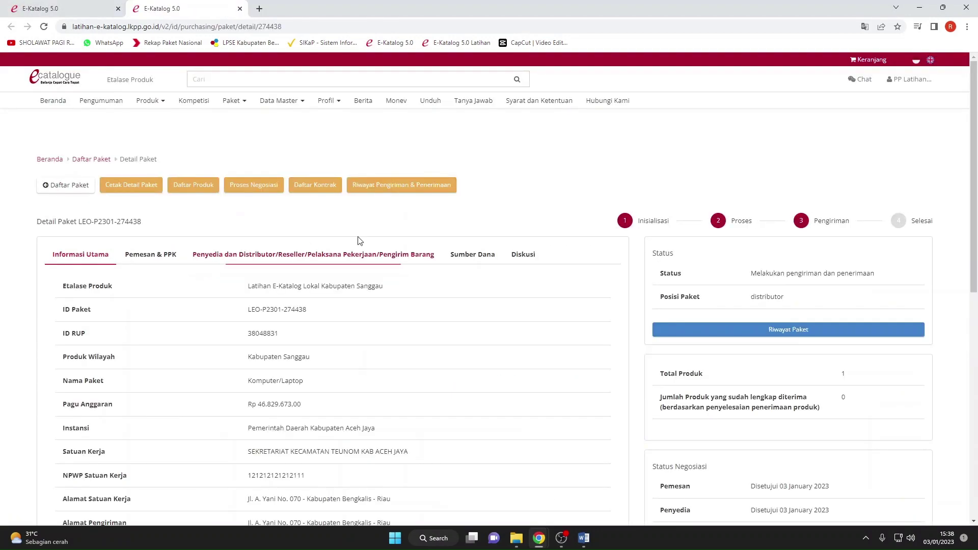
pyautogui.scroll(-3, 407, 220)
pyautogui.scroll(2, 407, 220)
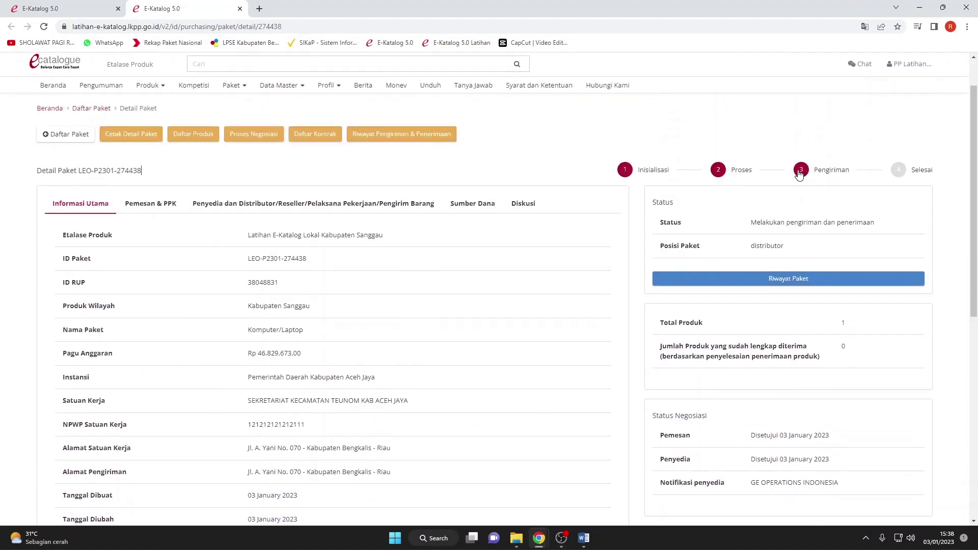
pyautogui.click(812, 186)
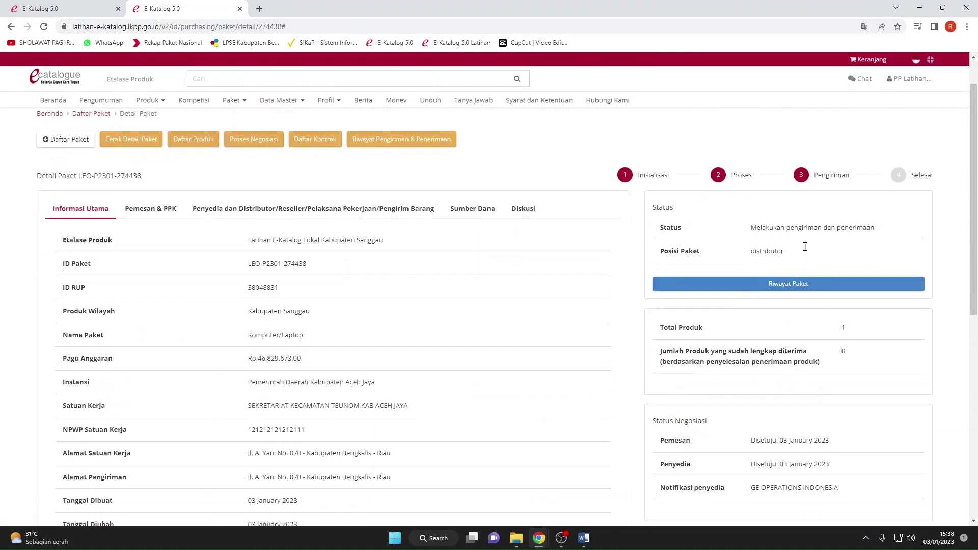
pyautogui.scroll(-10, 742, 246)
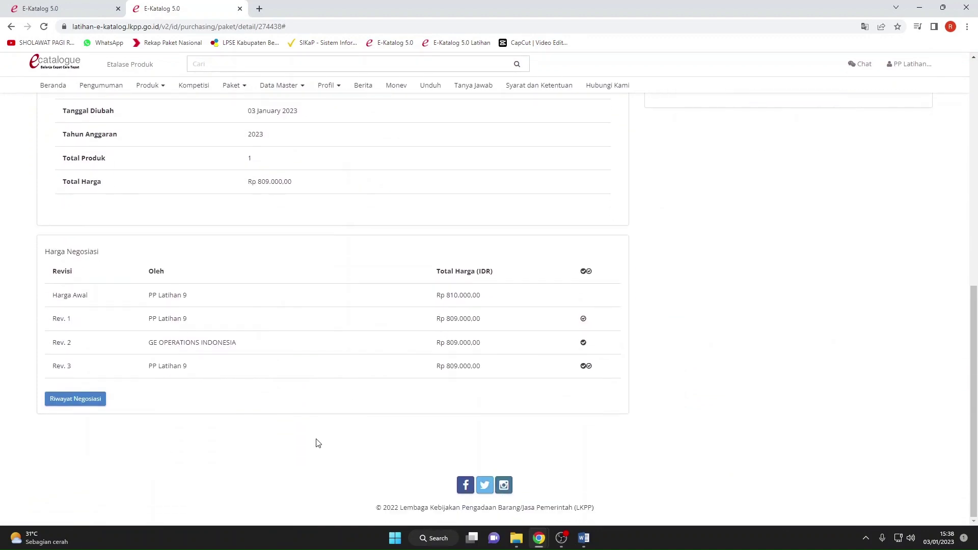
pyautogui.click(64, 401)
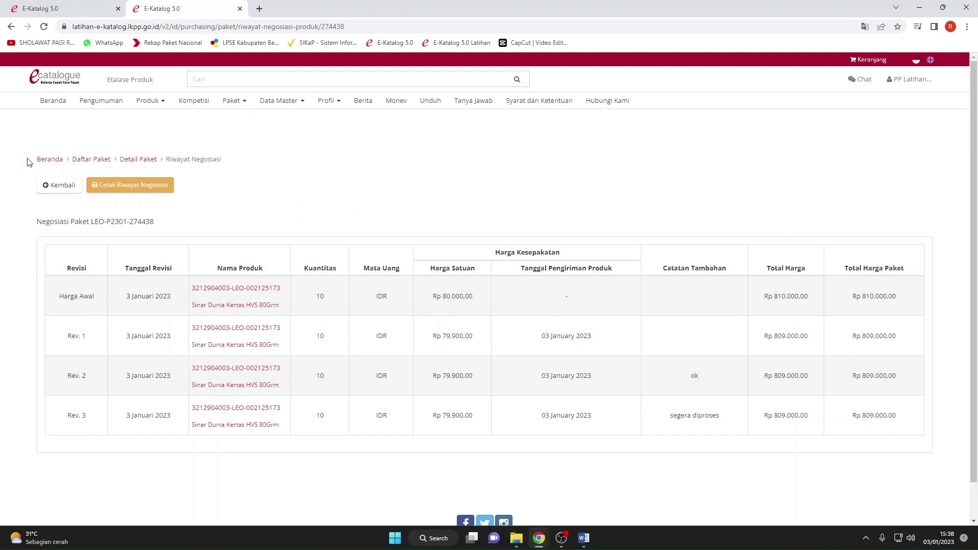
pyautogui.click(59, 187)
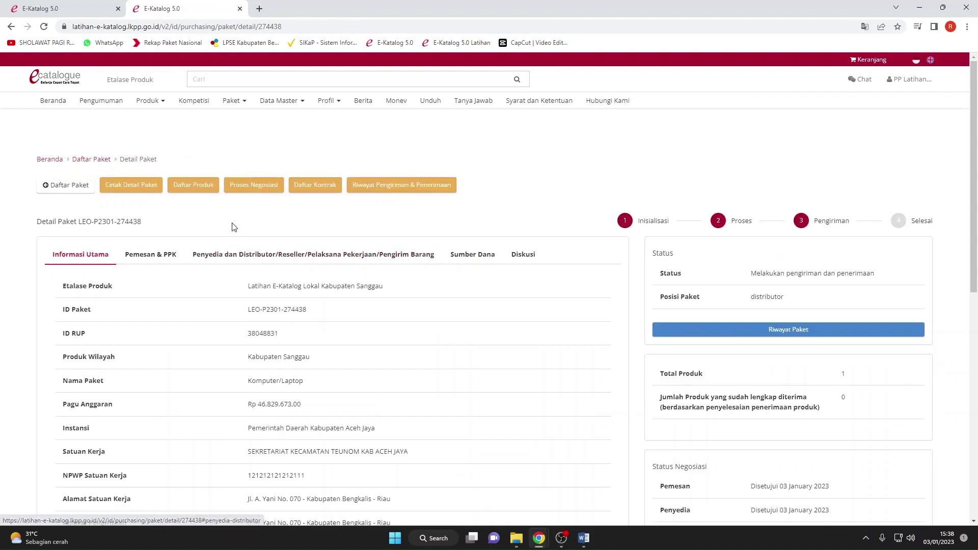
pyautogui.click(138, 192)
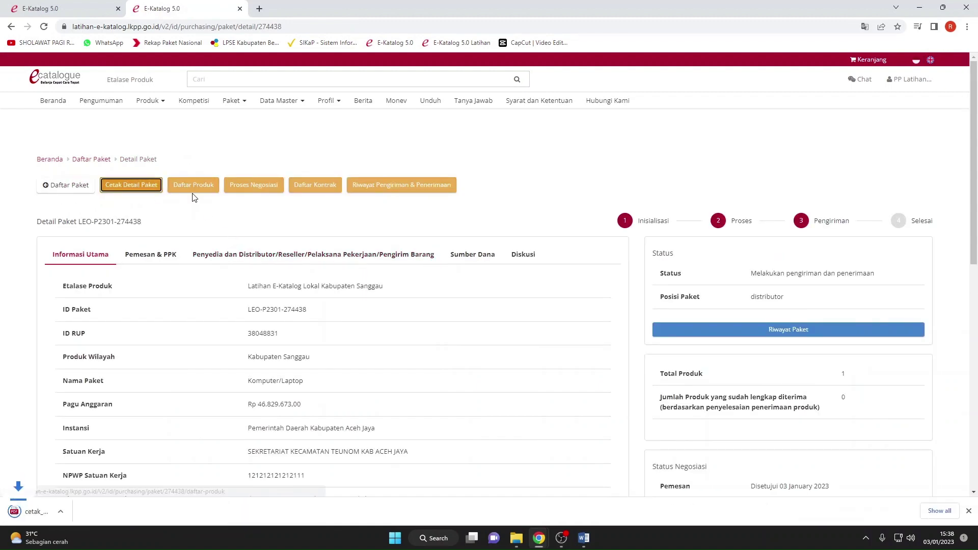
pyautogui.click(109, 506)
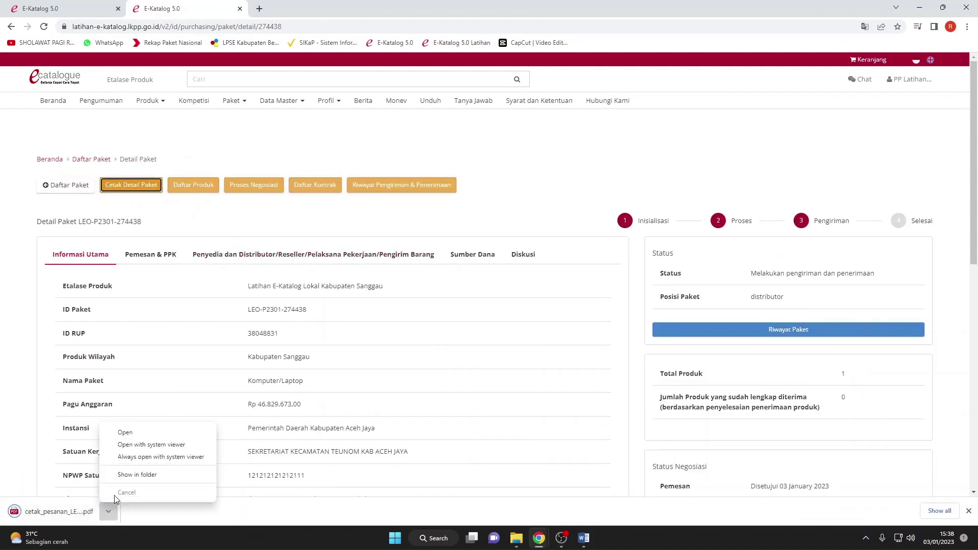
pyautogui.click(134, 474)
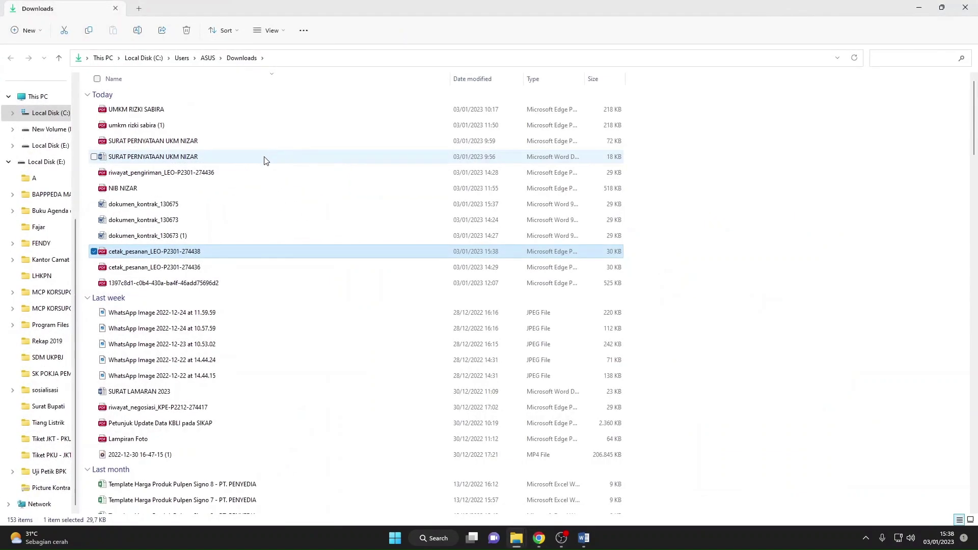
pyautogui.doubleClick(204, 247)
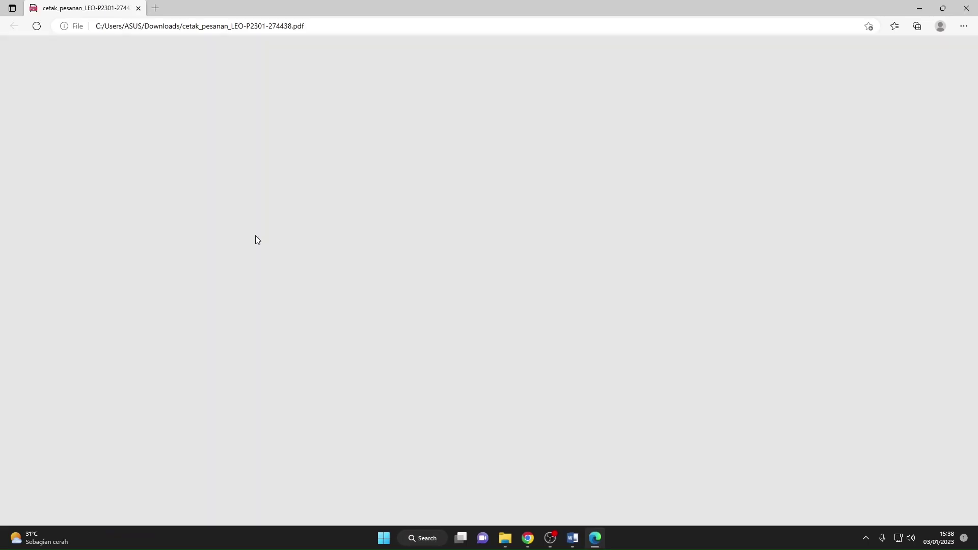
pyautogui.scroll(-4, 295, 287)
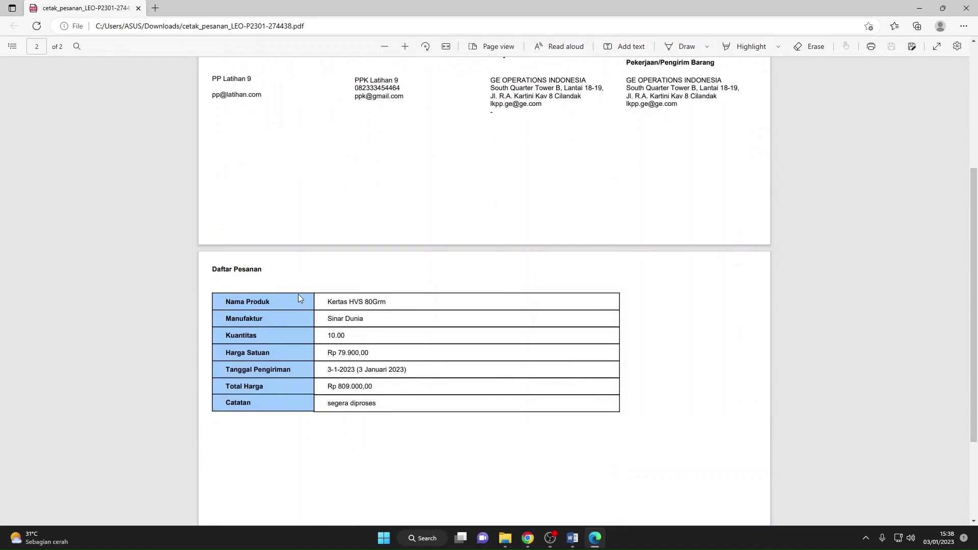
pyautogui.scroll(-3, 298, 294)
pyautogui.scroll(6, 298, 298)
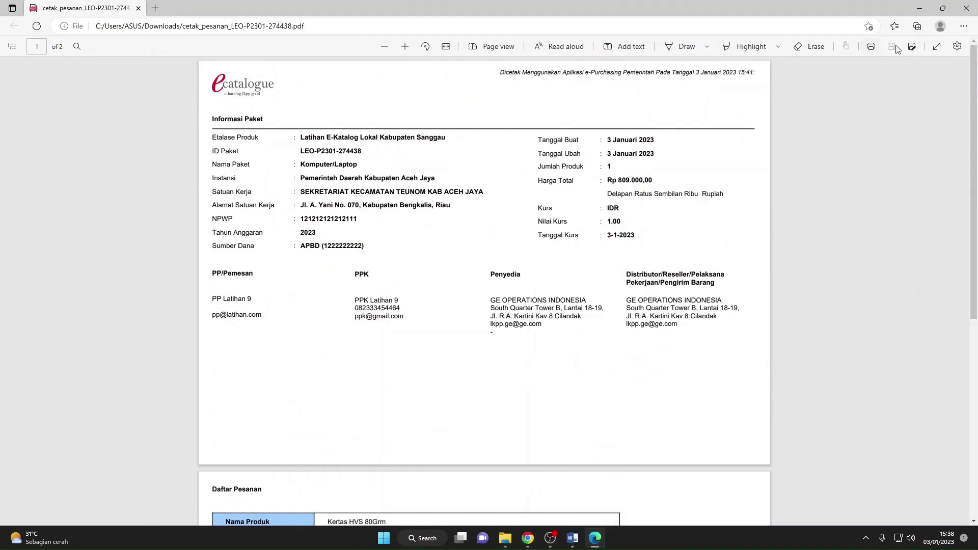
# Close the PDF and bring the E-Katalog Chrome window back to front.
pyautogui.click(965, 8)
pyautogui.moveTo(539, 536)
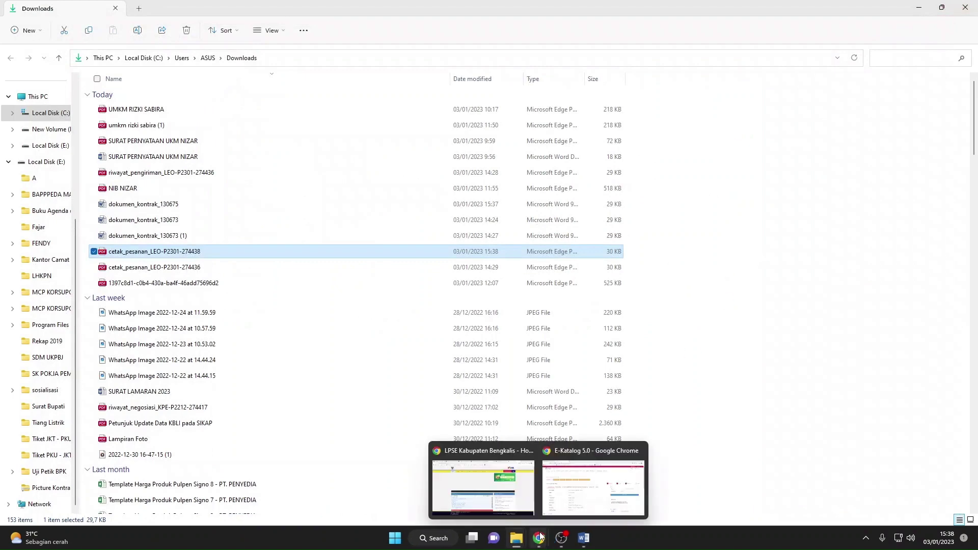
pyautogui.click(594, 486)
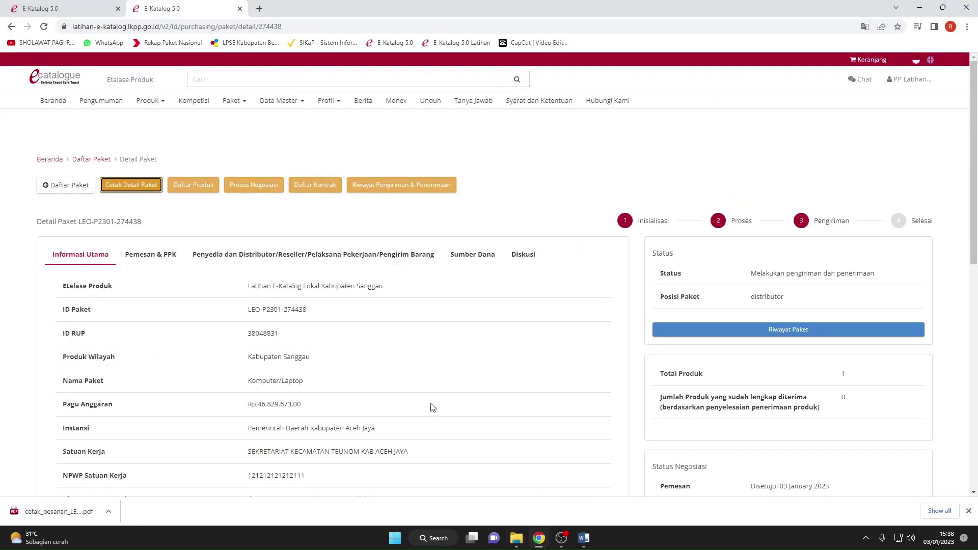
pyautogui.click(185, 194)
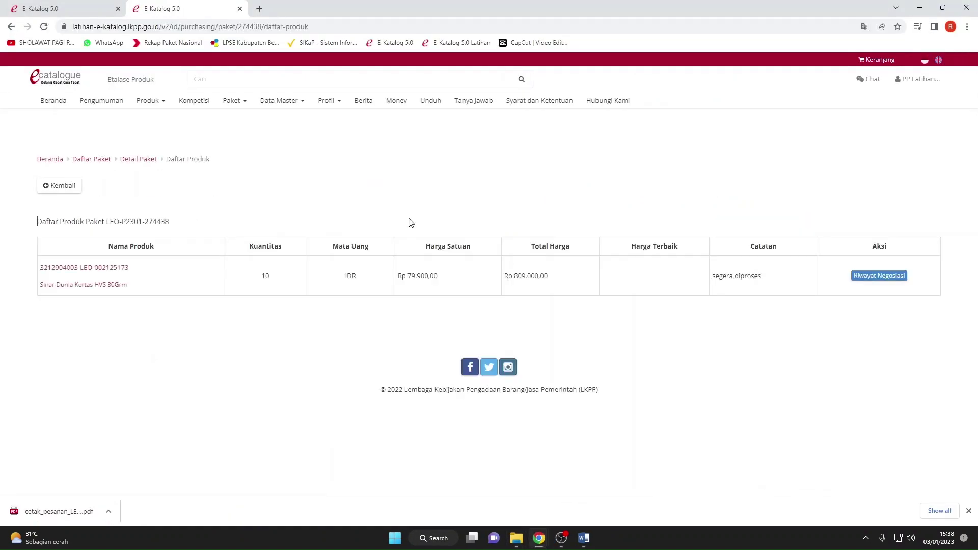
pyautogui.click(64, 186)
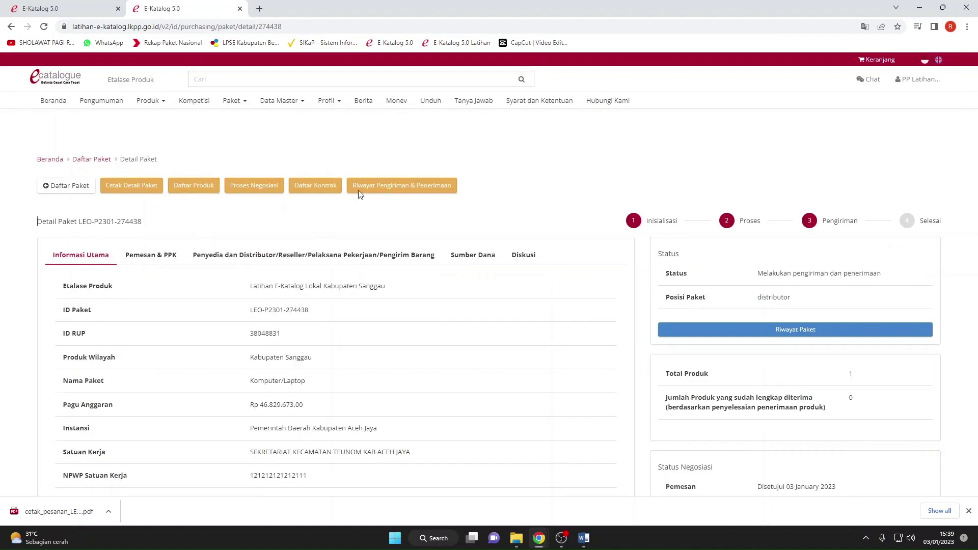
pyautogui.click(402, 188)
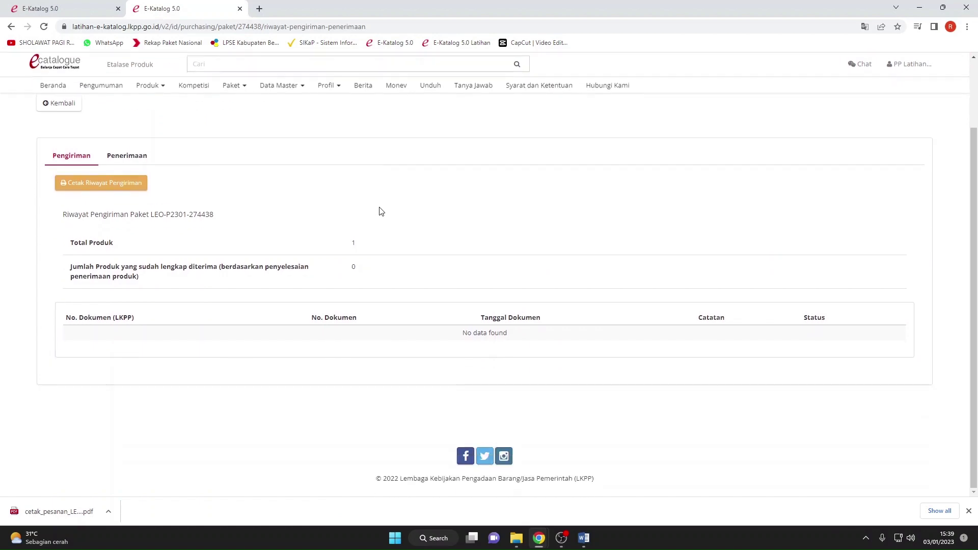
pyautogui.click(64, 186)
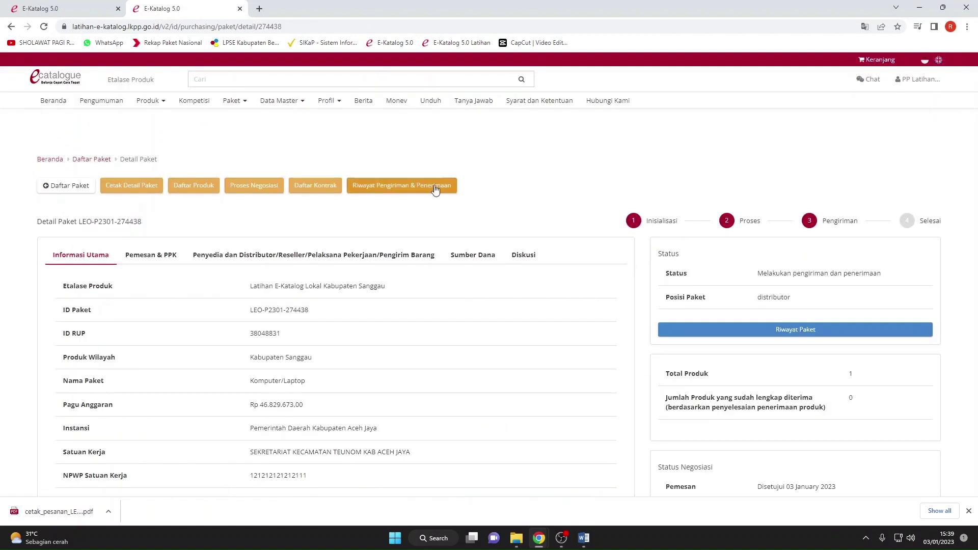
pyautogui.scroll(-8, 463, 184)
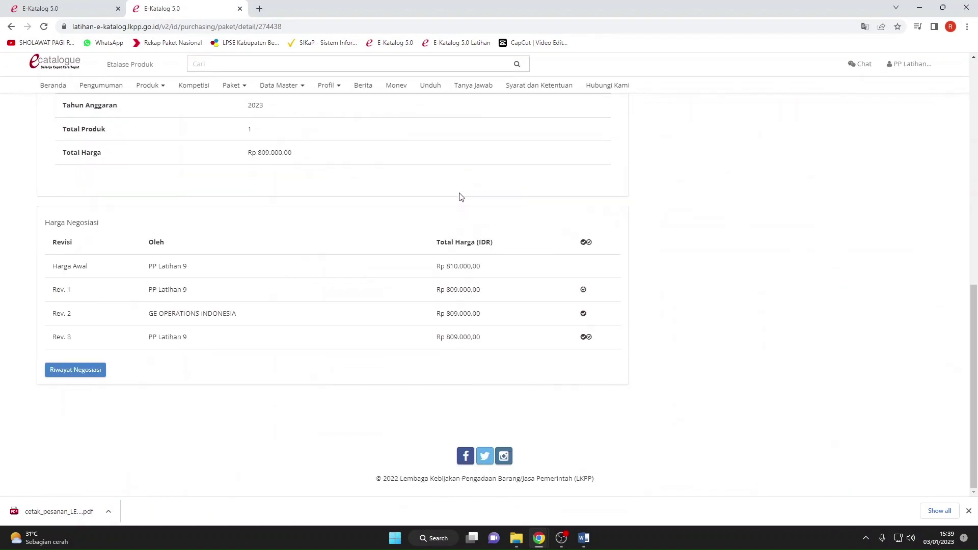
pyautogui.scroll(10, 406, 275)
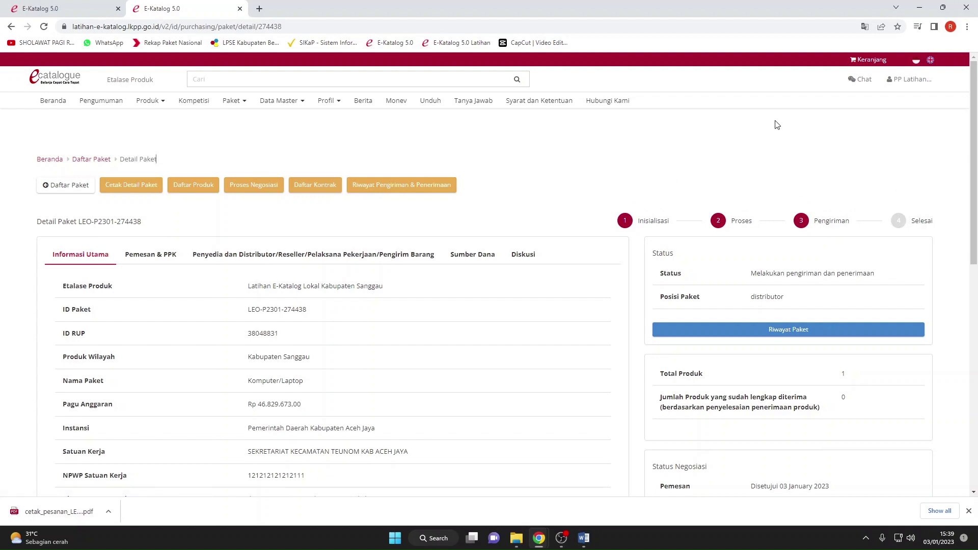
pyautogui.click(912, 80)
# Log out of the buyer account, dismiss the Wajib Dibaca notice and reach the login page.
pyautogui.click(909, 99)
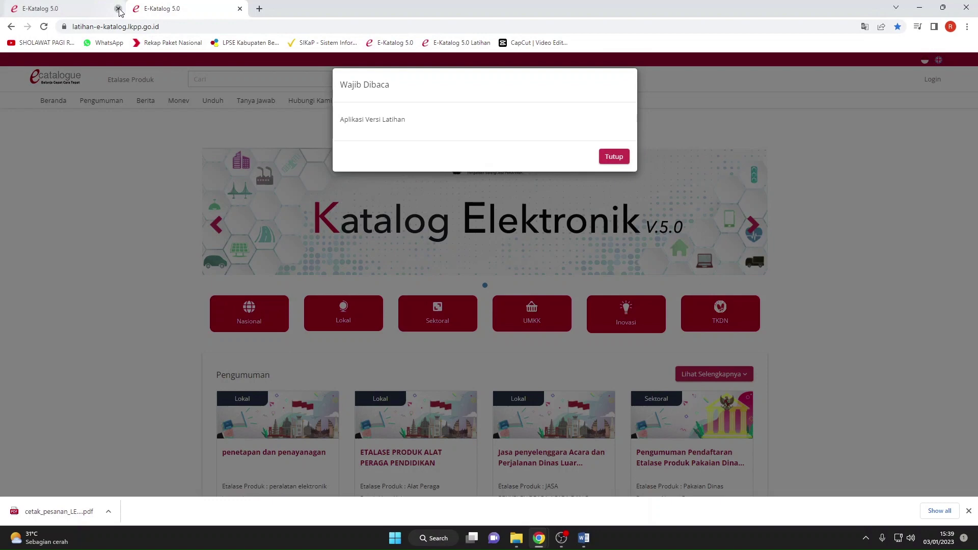
pyautogui.click(116, 8)
pyautogui.click(611, 148)
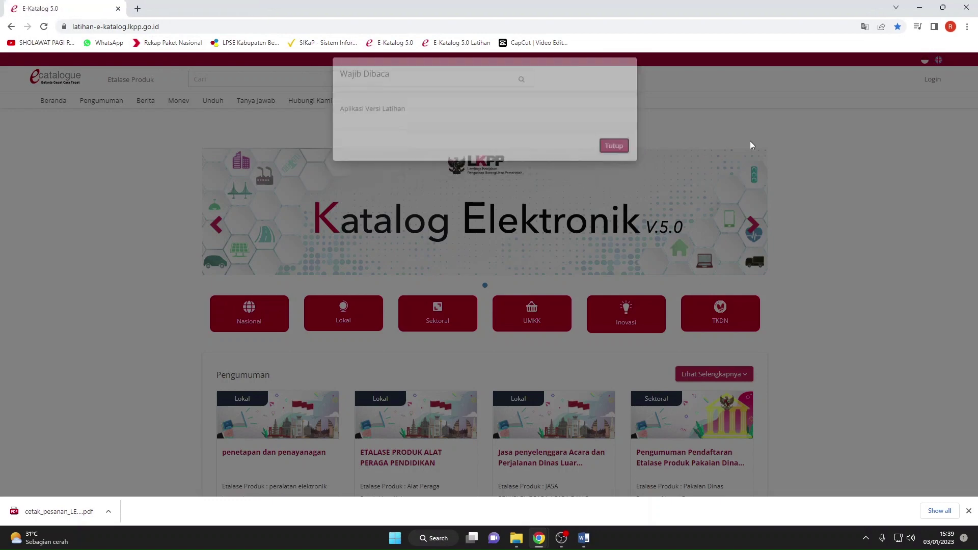
pyautogui.click(932, 80)
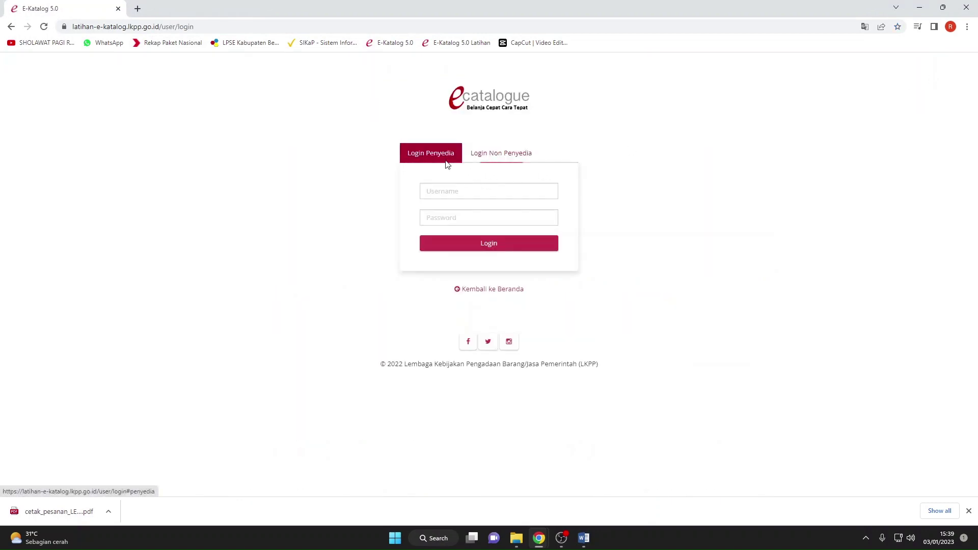
# Log in on Login Penyedia with the supplier training username and password.
pyautogui.click(447, 190)
pyautogui.write('lkppge')
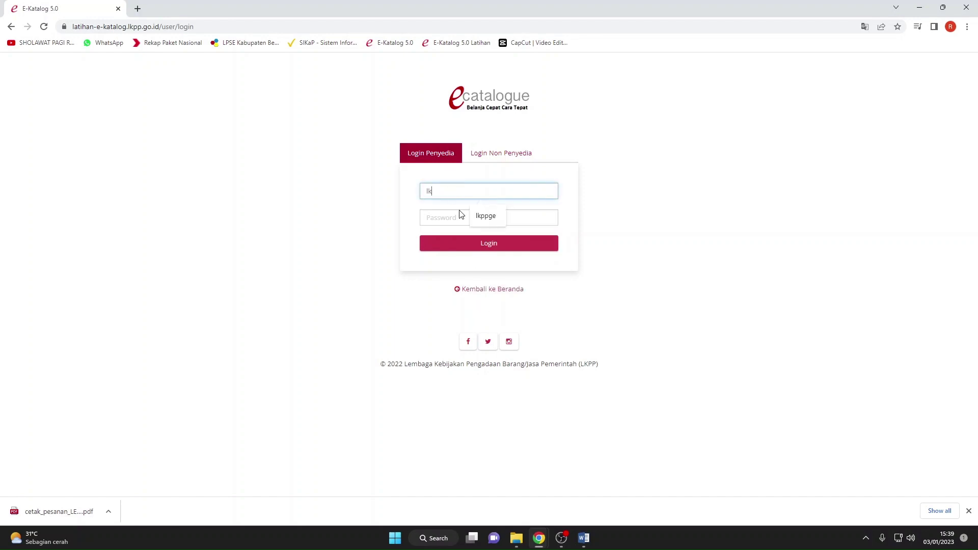
pyautogui.click(460, 217)
pyautogui.write('••')
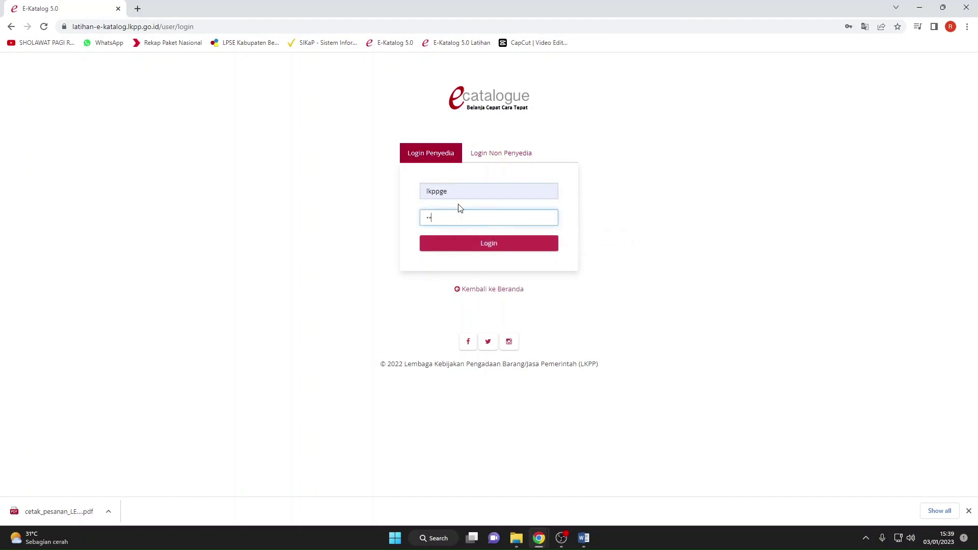
pyautogui.press('Return')
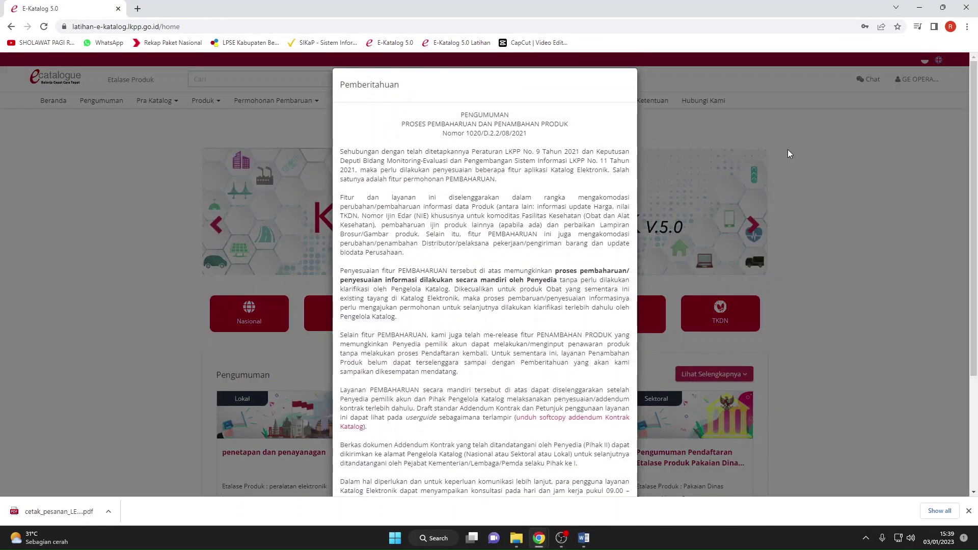
pyautogui.click(788, 154)
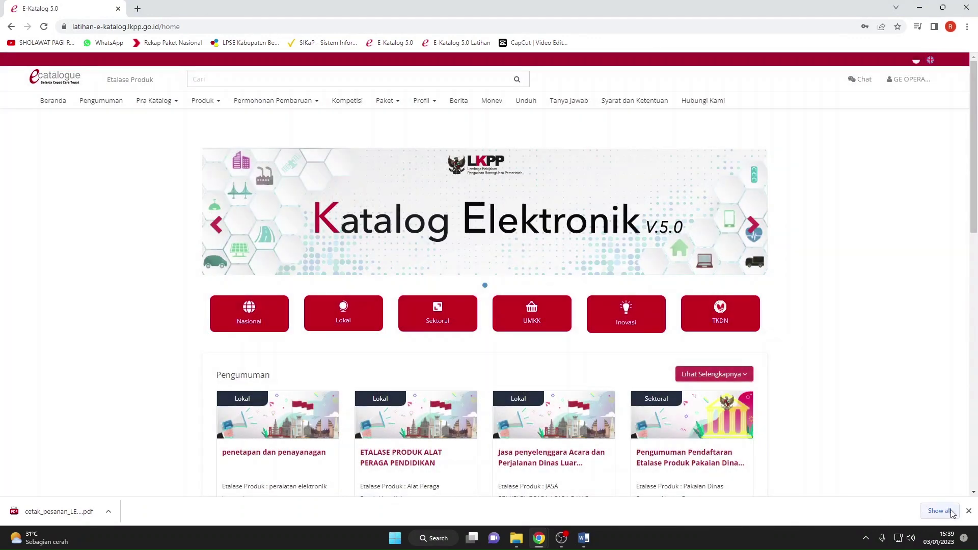
pyautogui.click(968, 511)
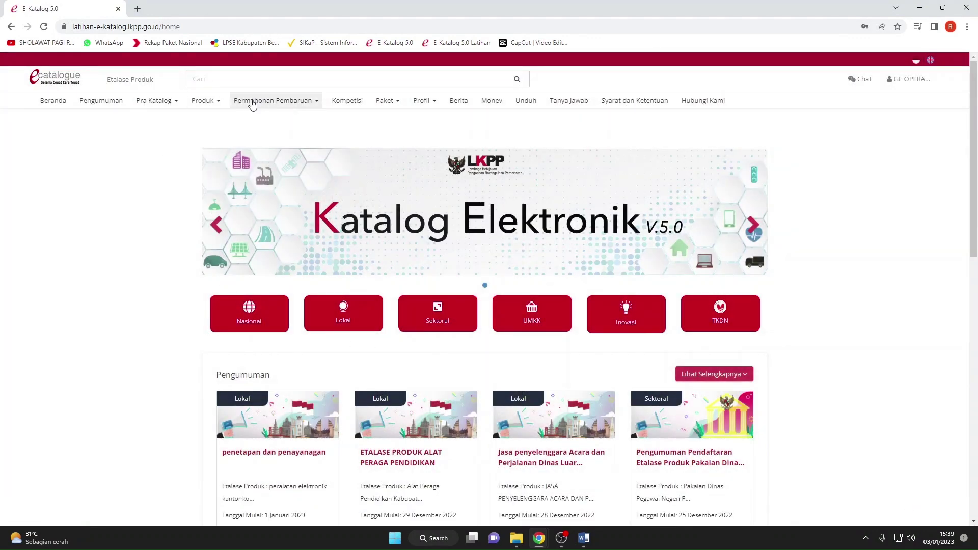
pyautogui.click(210, 100)
pyautogui.click(385, 100)
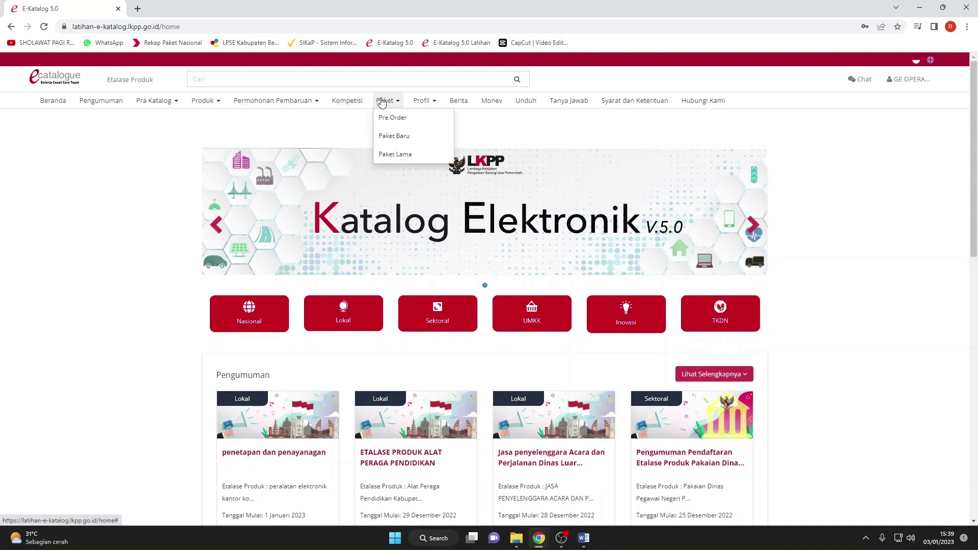
pyautogui.click(389, 134)
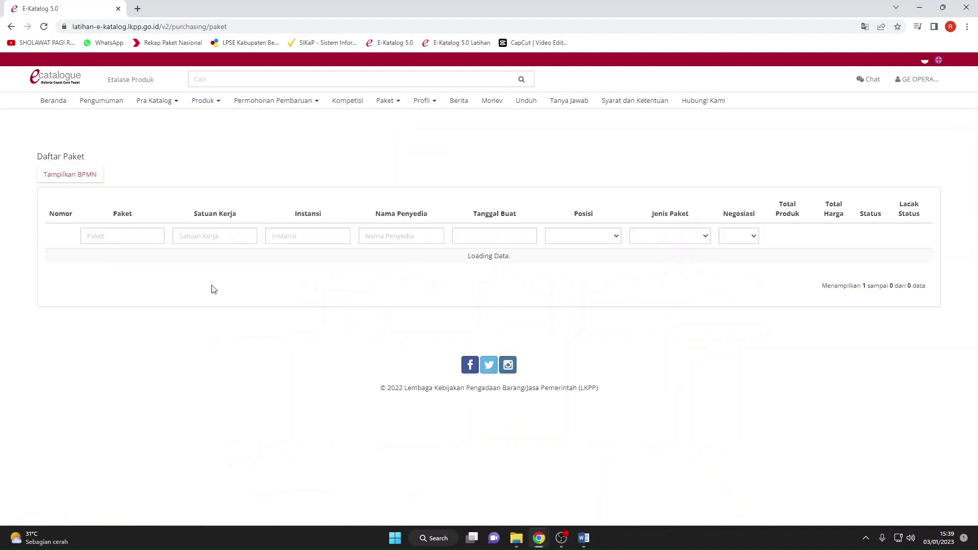
pyautogui.click(196, 273)
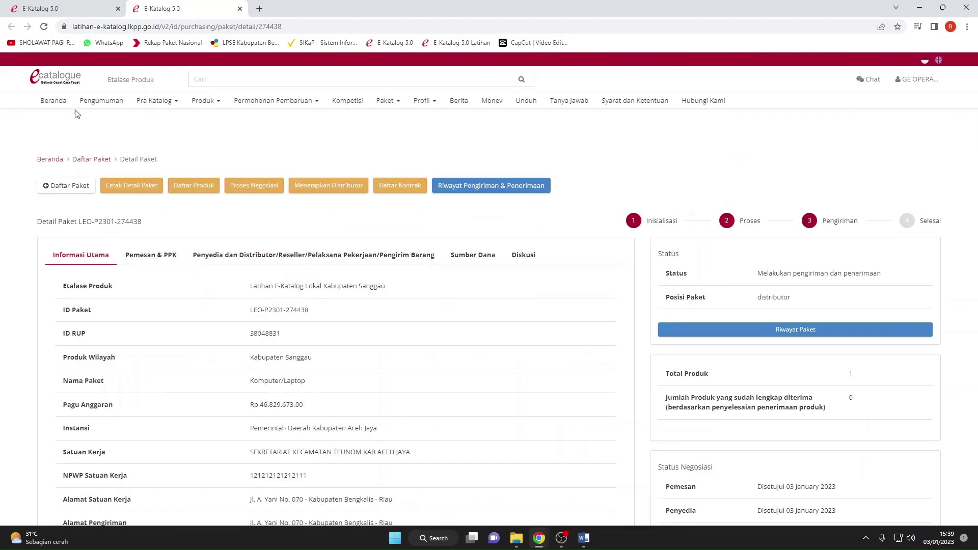
# Check the package's status in the list, review its details, and open Riwayat Pengiriman & Penerimaan.
pyautogui.click(60, 9)
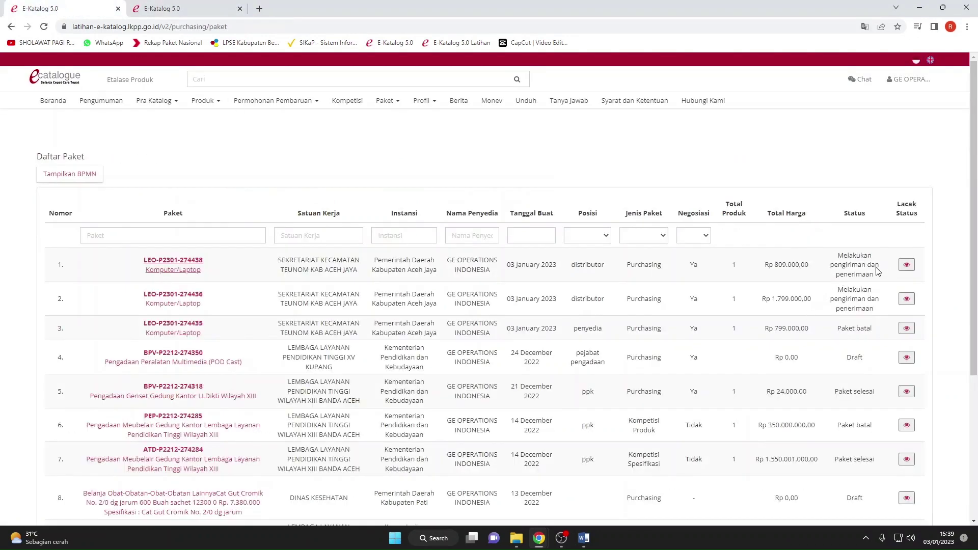
pyautogui.moveTo(878, 279); pyautogui.dragTo(830, 255)
pyautogui.click(765, 264)
pyautogui.click(167, 14)
pyautogui.scroll(-10, 330, 156)
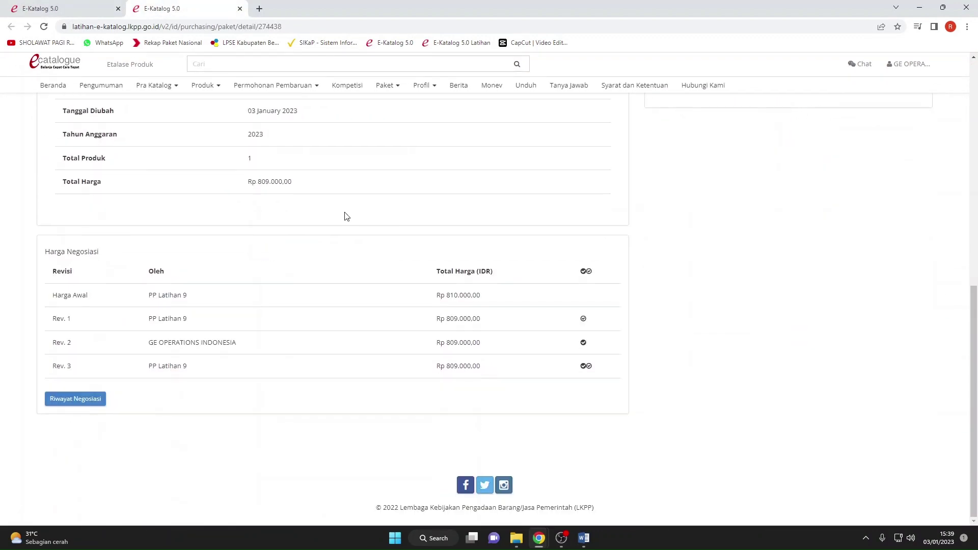
pyautogui.scroll(10, 345, 213)
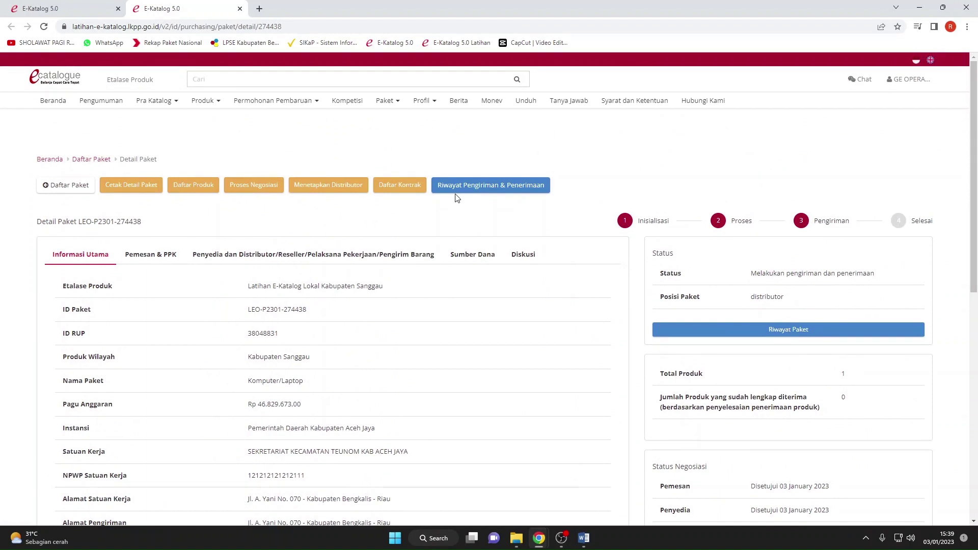
pyautogui.click(460, 190)
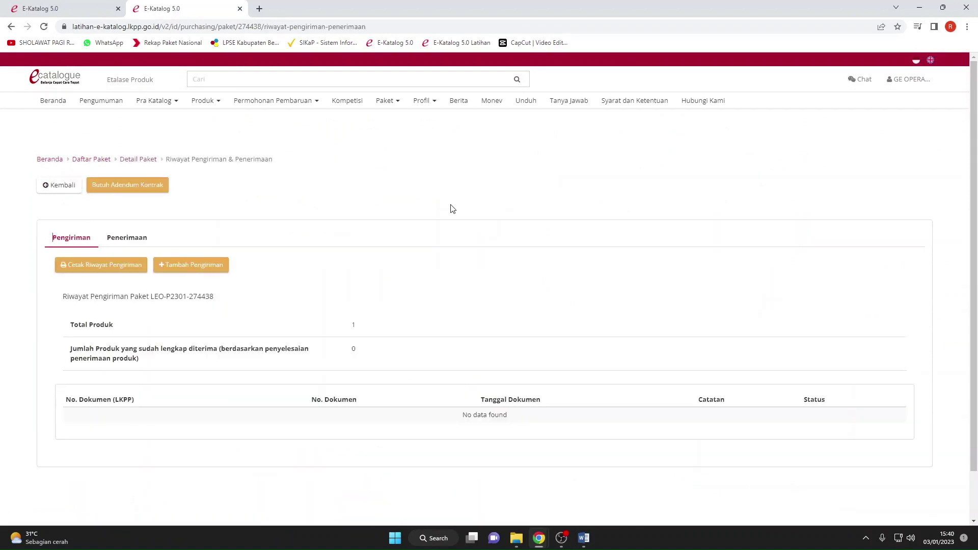
pyautogui.click(119, 269)
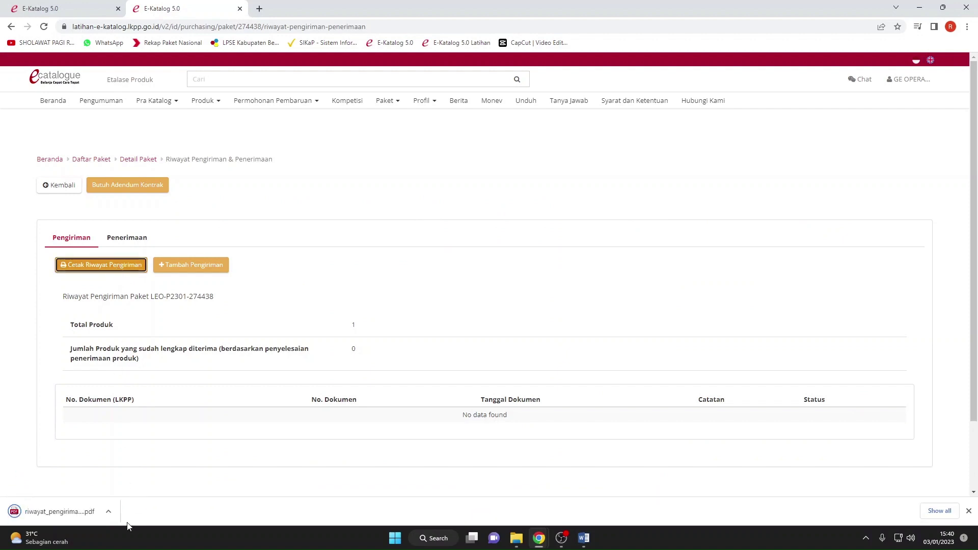
pyautogui.click(108, 512)
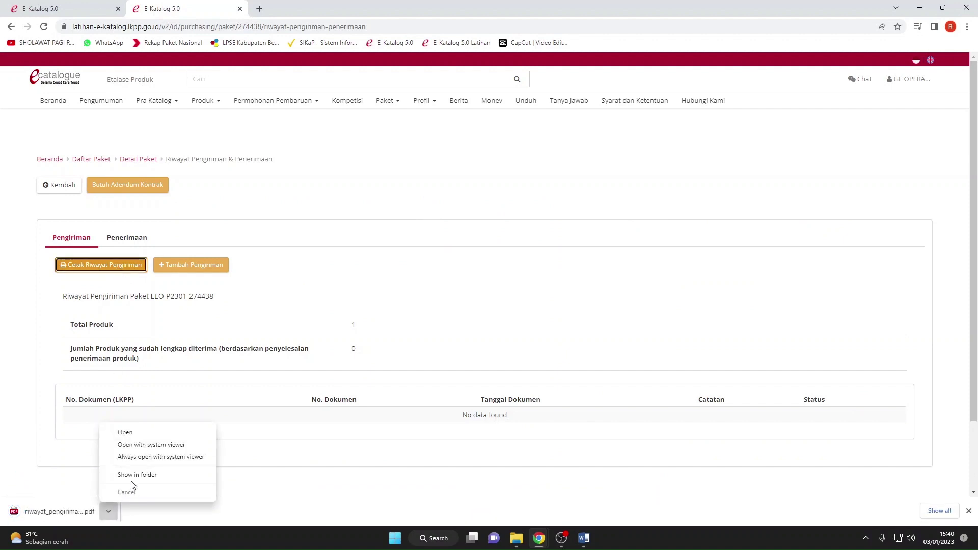
pyautogui.click(127, 433)
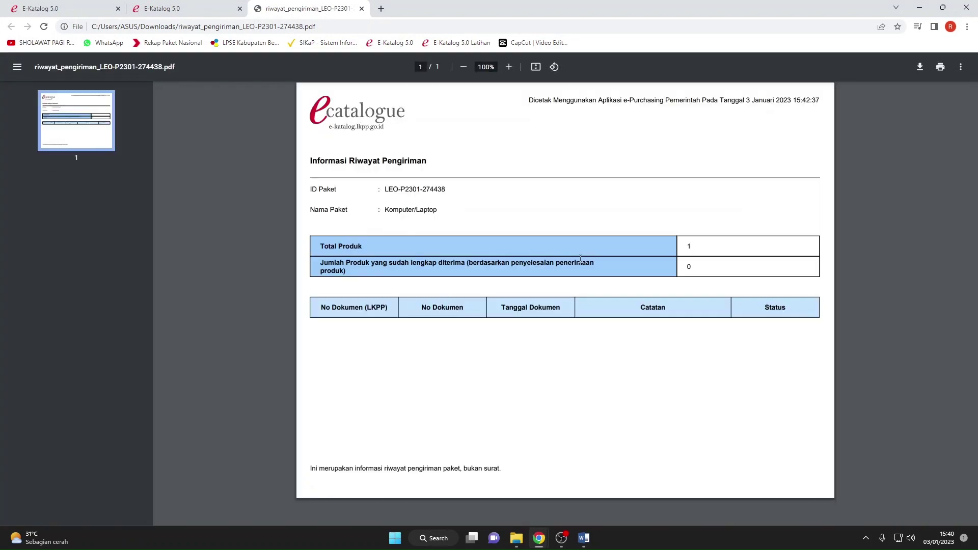
pyautogui.click(362, 9)
# Check the empty receipt history, then return to the Pengiriman shipments tab.
pyautogui.click(199, 266)
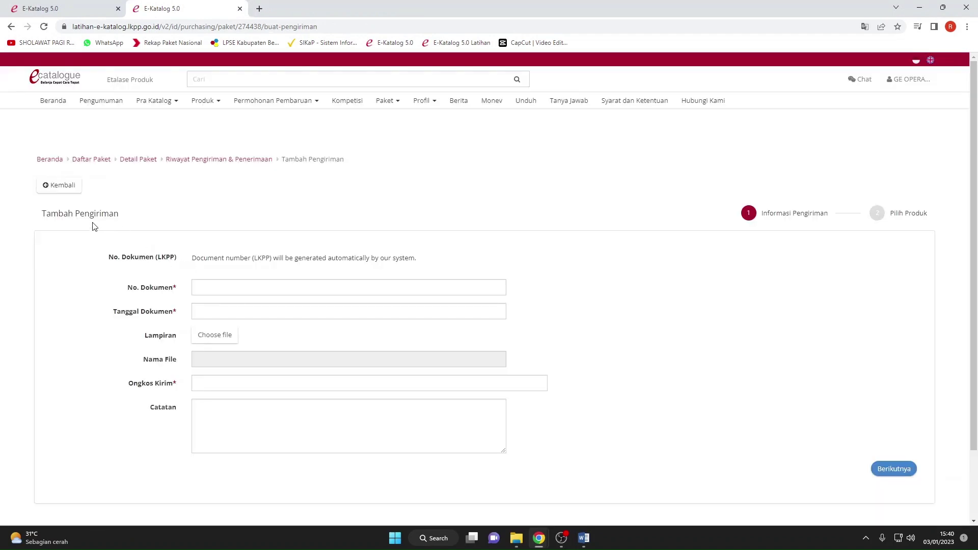
pyautogui.click(11, 26)
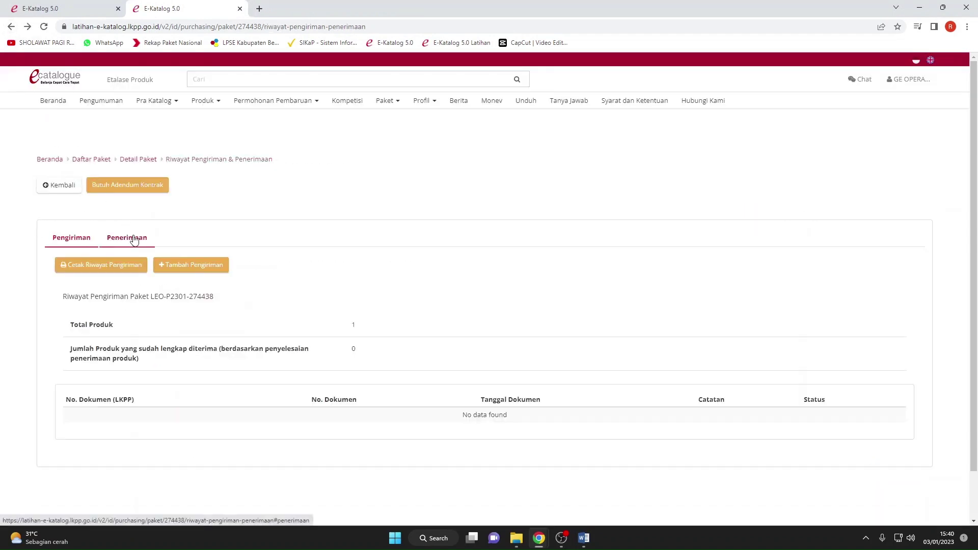
pyautogui.click(133, 240)
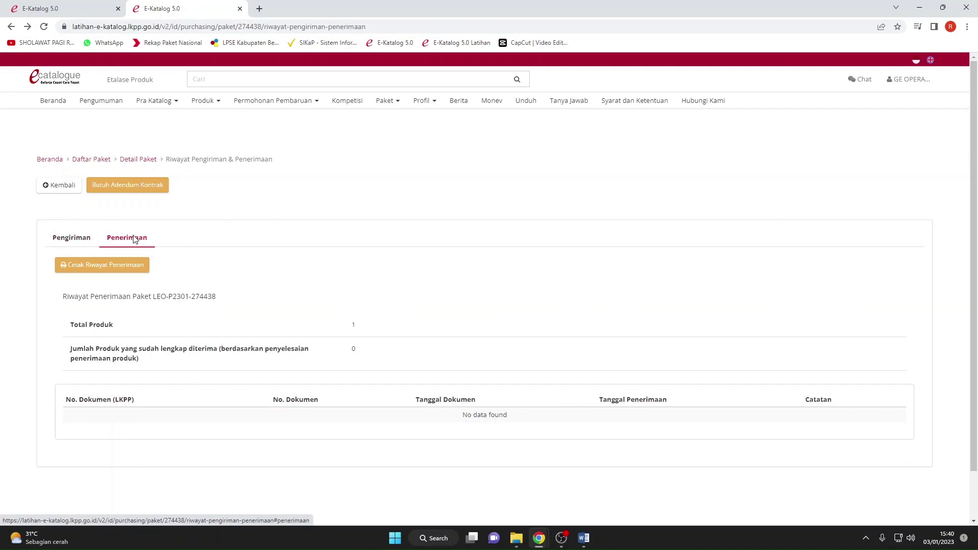
pyautogui.click(74, 240)
# Start a new shipment with document number 011222 dated 03/01/2023.
pyautogui.click(182, 266)
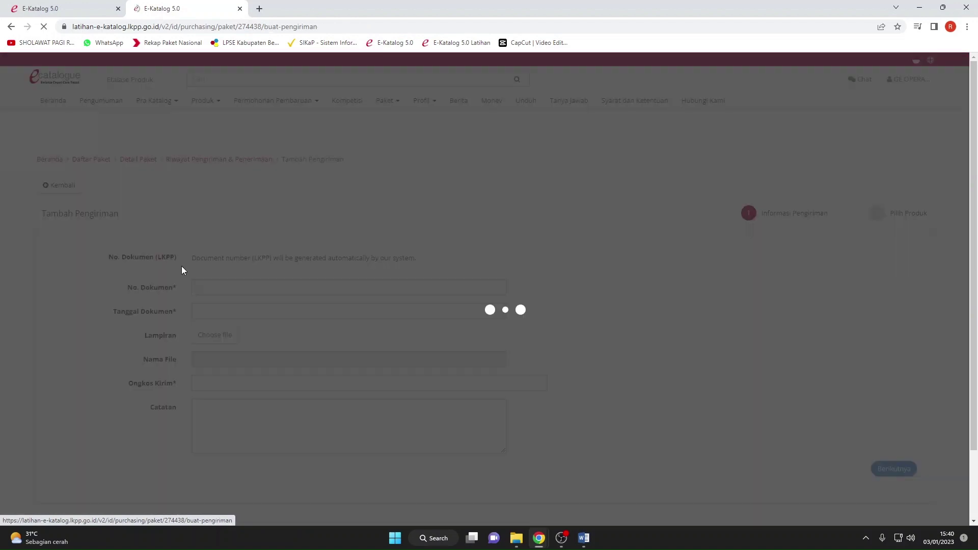
pyautogui.click(236, 287)
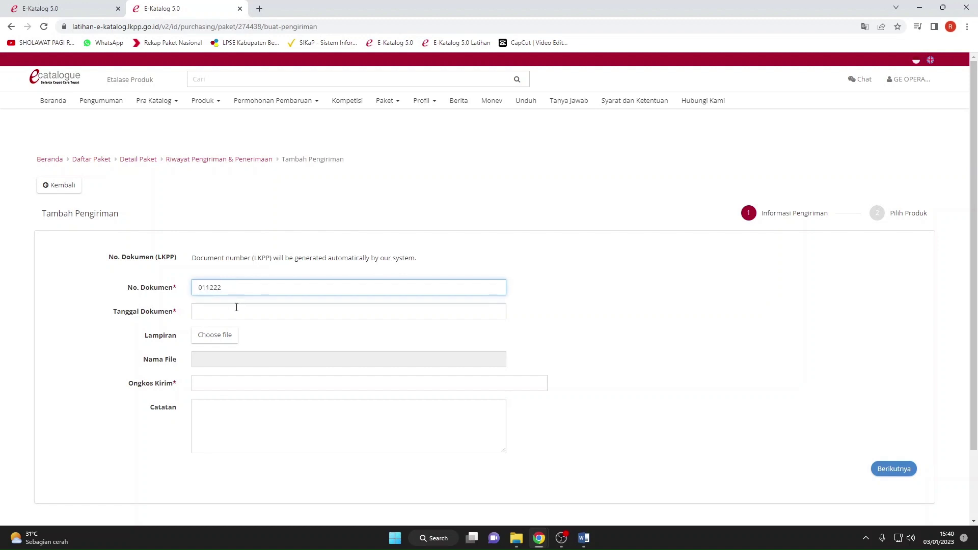
pyautogui.click(237, 307)
pyautogui.click(237, 374)
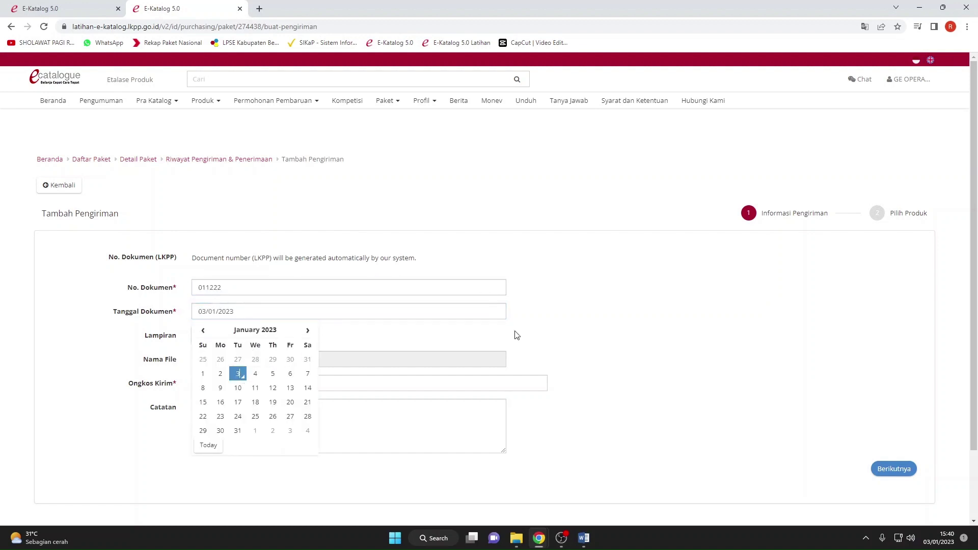
pyautogui.click(516, 334)
# Browse for a file to attach to the shipment, then cancel without attaching one.
pyautogui.click(208, 331)
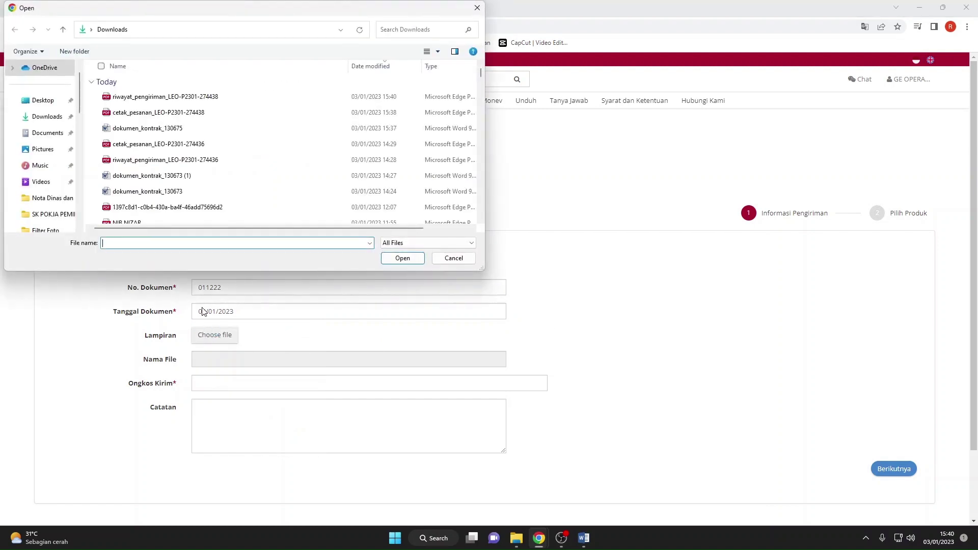
pyautogui.scroll(-3, 163, 220)
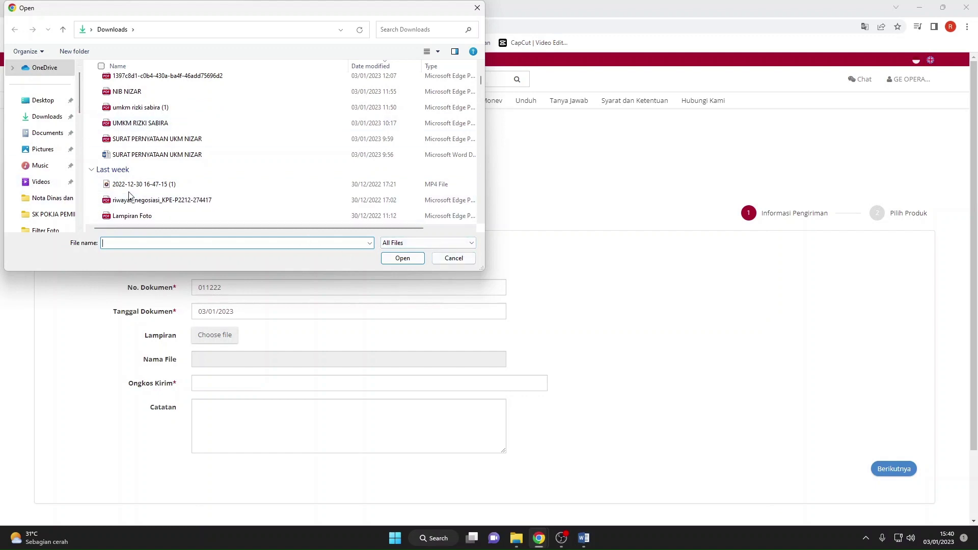
pyautogui.scroll(1, 115, 125)
pyautogui.scroll(-8, 115, 125)
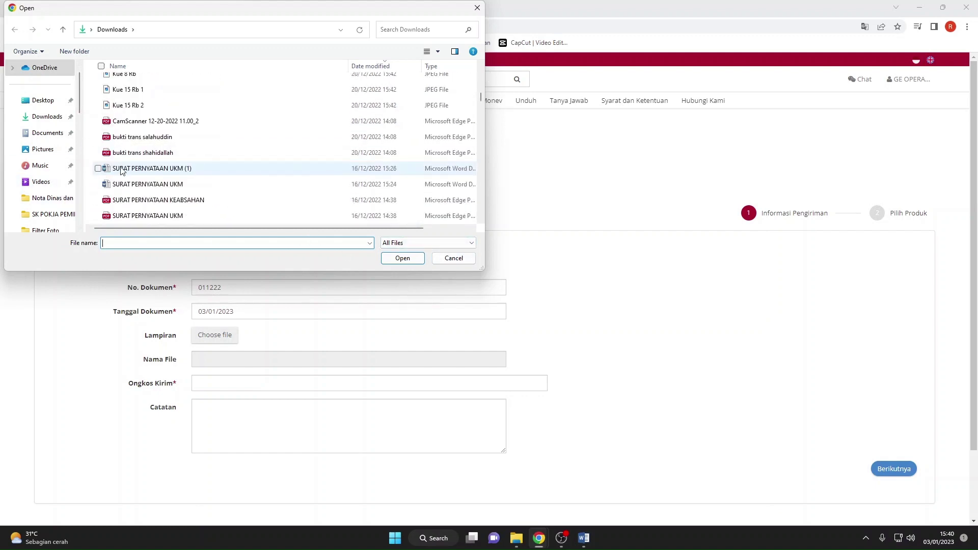
pyautogui.scroll(-5, 130, 164)
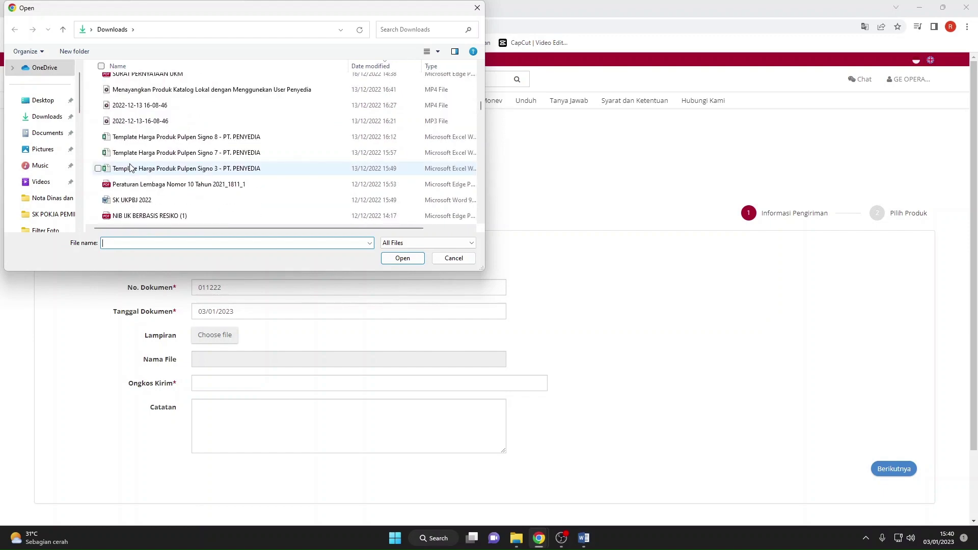
pyautogui.scroll(-6, 143, 189)
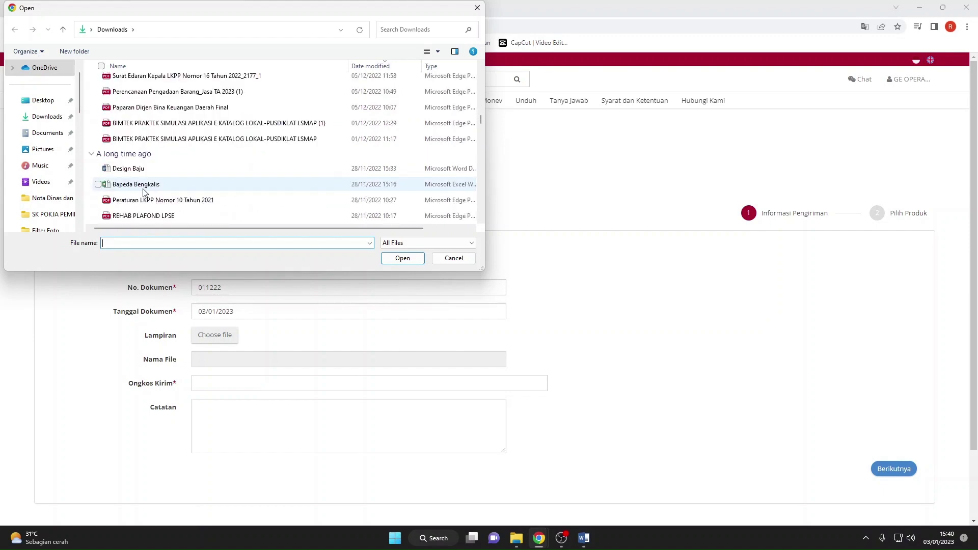
pyautogui.scroll(-8, 143, 191)
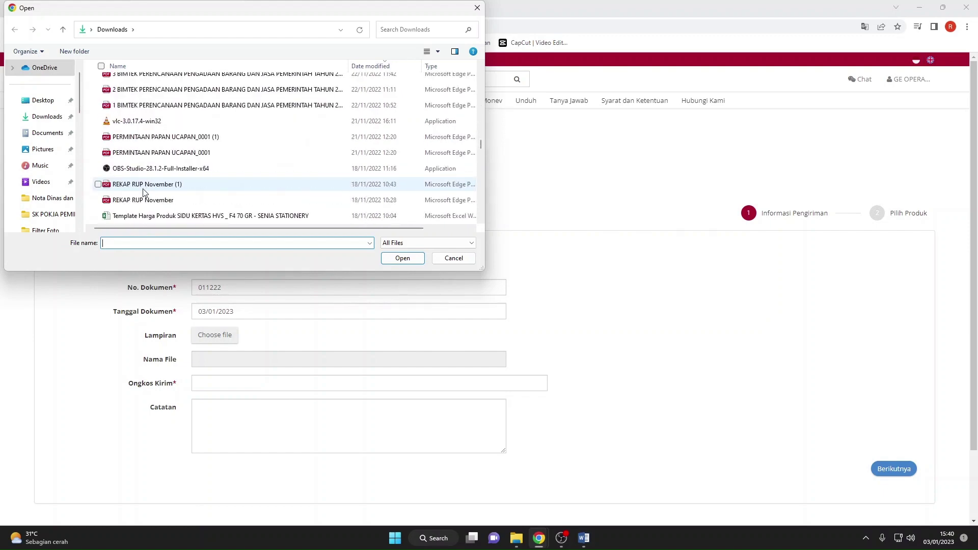
pyautogui.scroll(-10, 143, 191)
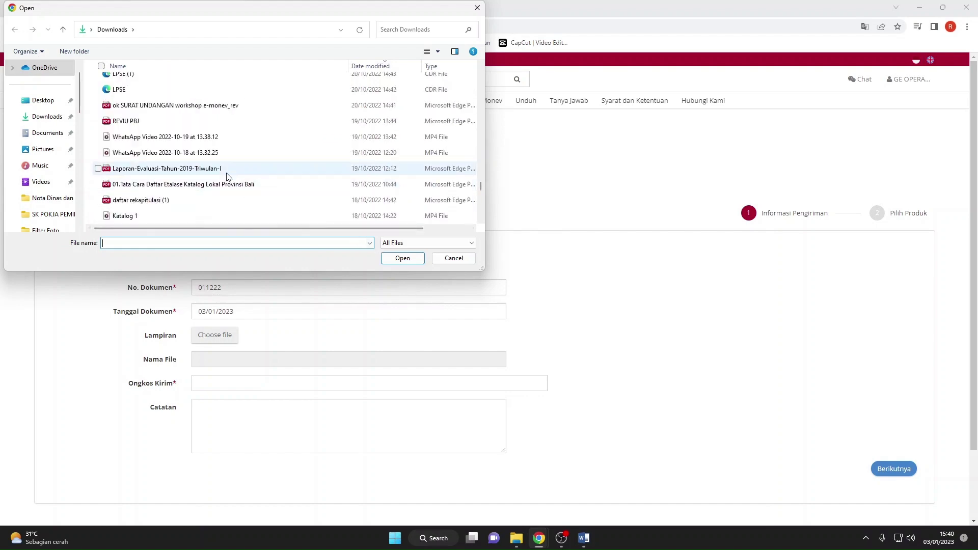
pyautogui.scroll(-6, 227, 176)
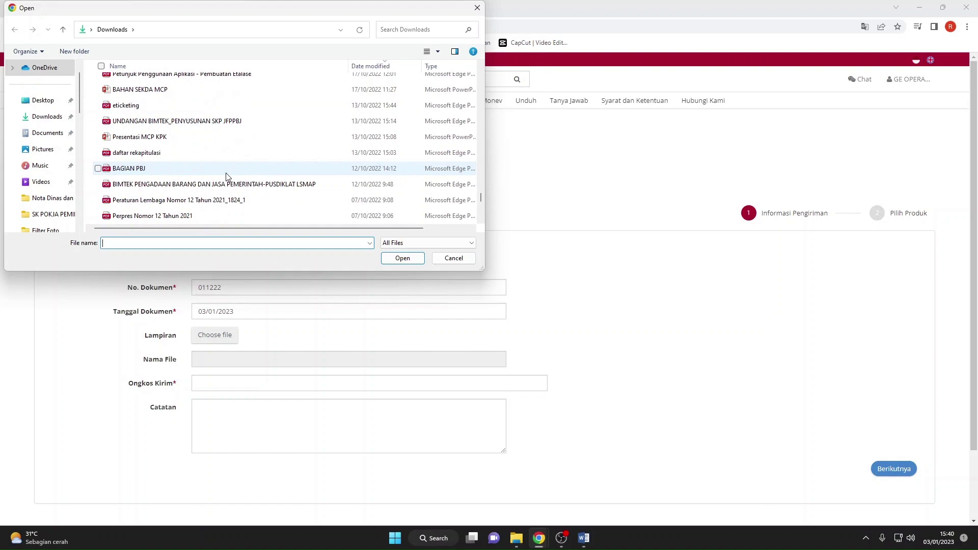
pyautogui.scroll(-6, 227, 175)
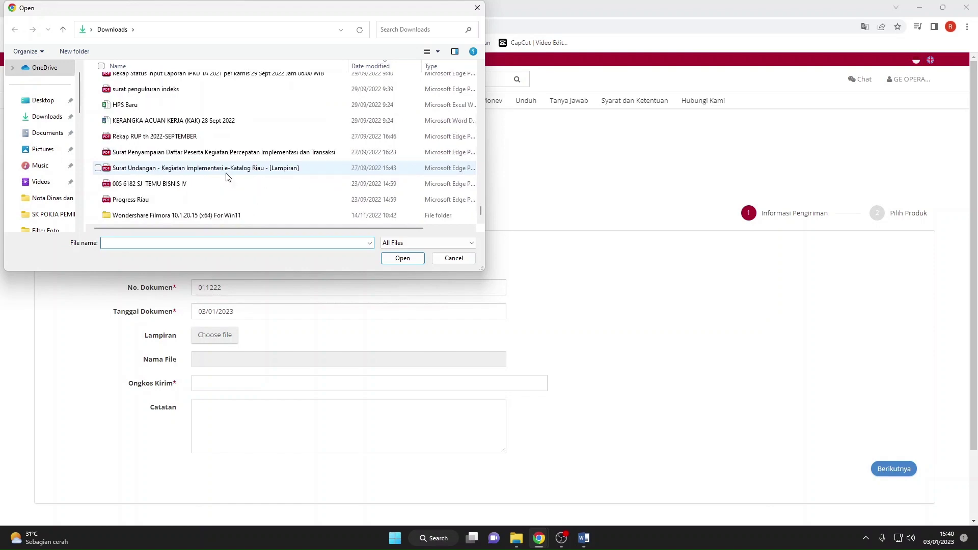
pyautogui.click(451, 261)
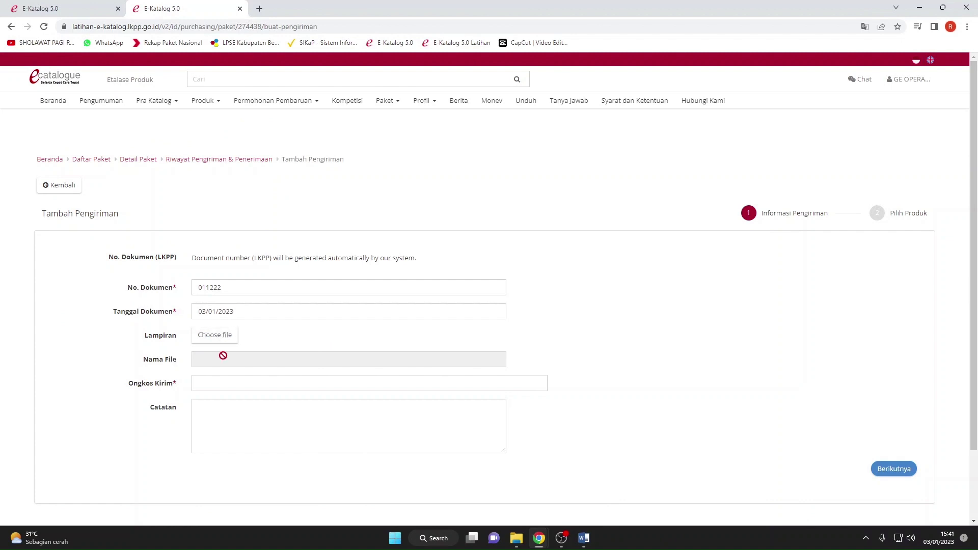
# Enter shipping cost 10000, leave notes empty, and continue to product selection.
pyautogui.click(223, 382)
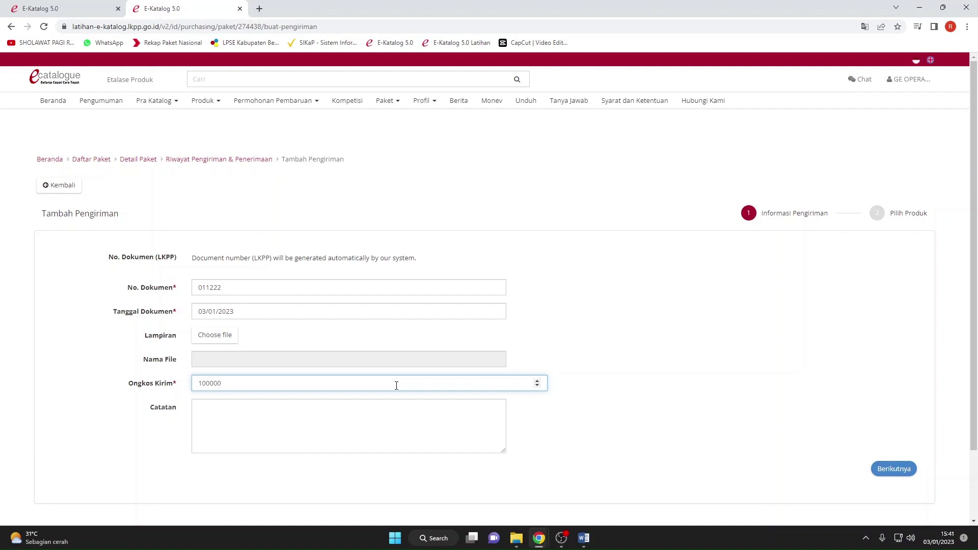
pyautogui.click(390, 426)
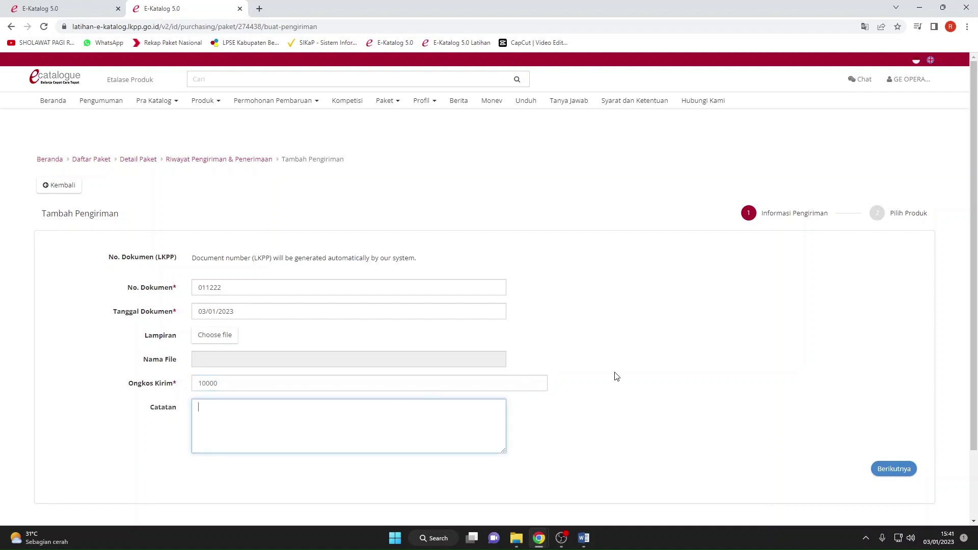
pyautogui.click(599, 361)
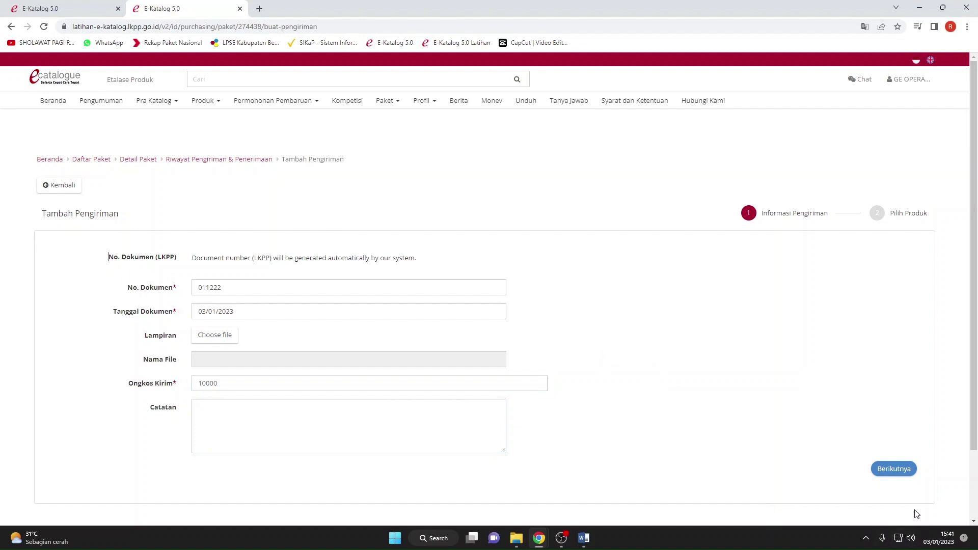
pyautogui.click(893, 468)
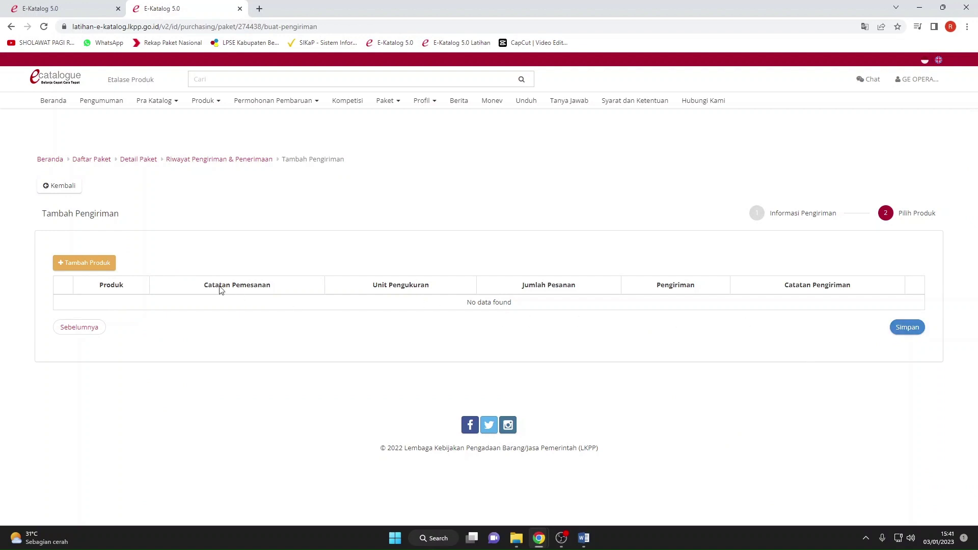
pyautogui.click(108, 265)
# Add 10 Kertas HVS 80Grm to shipment 011222 and save it.
pyautogui.click(108, 263)
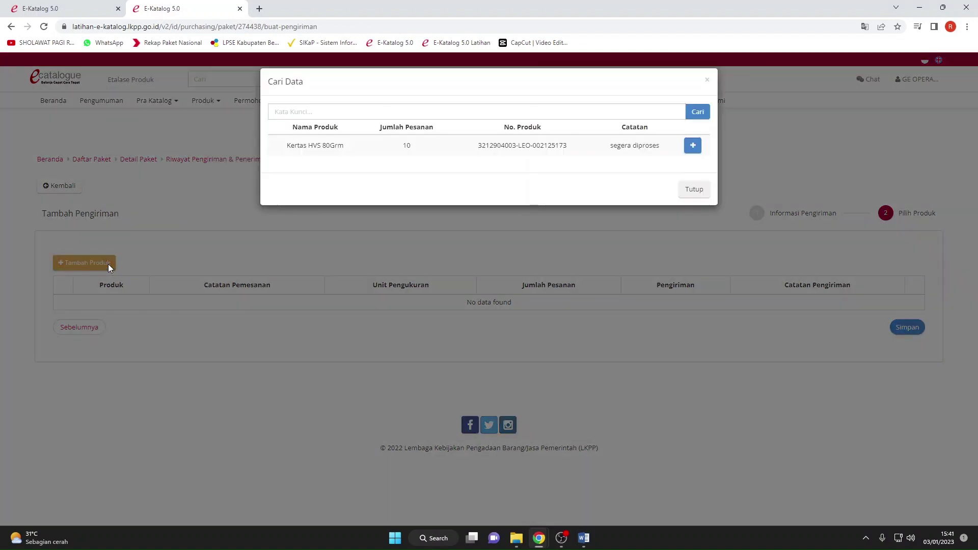
pyautogui.click(692, 147)
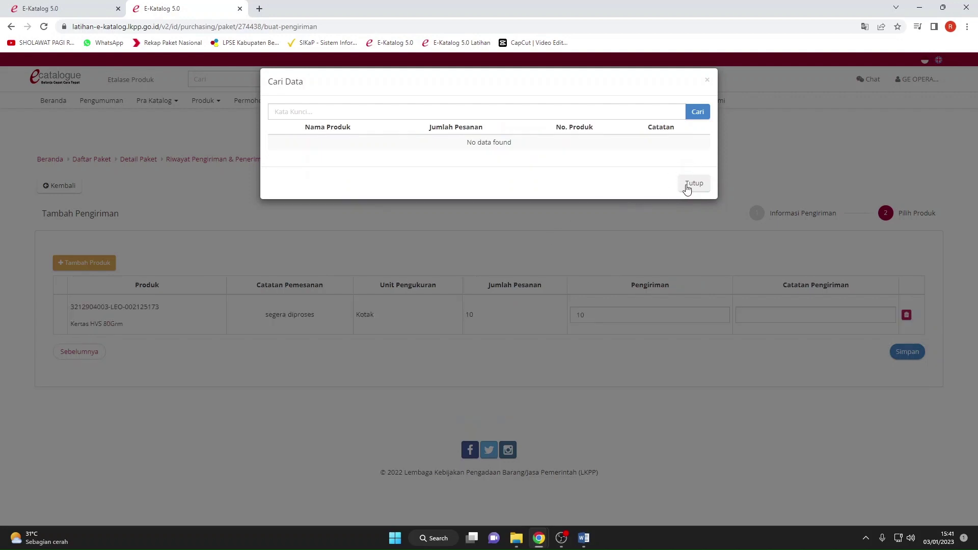
pyautogui.click(692, 184)
pyautogui.click(907, 351)
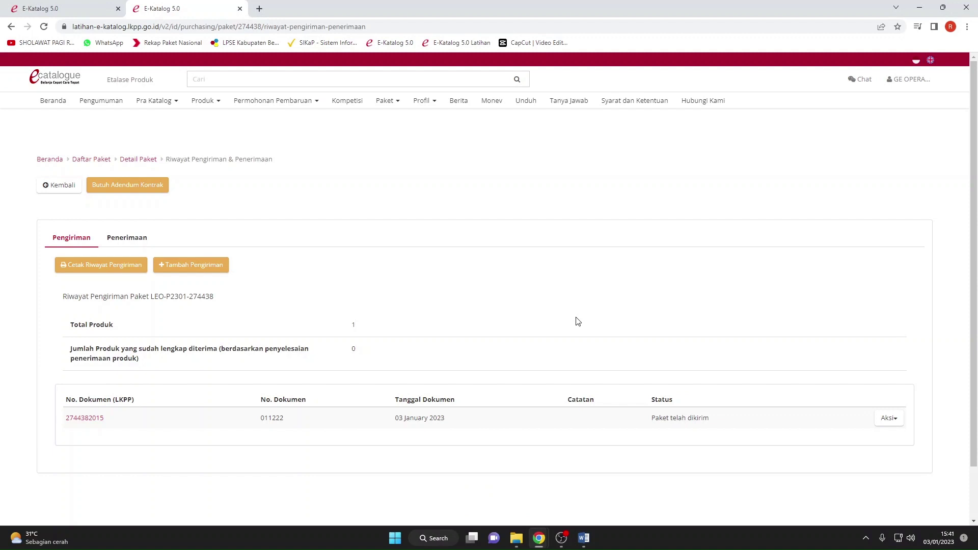
pyautogui.scroll(-1, 579, 313)
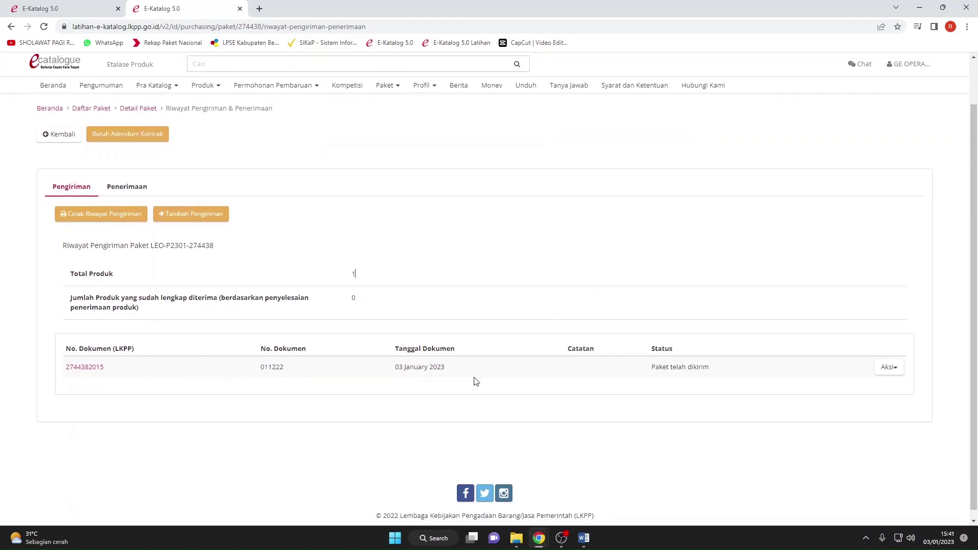
pyautogui.moveTo(710, 367); pyautogui.dragTo(658, 367)
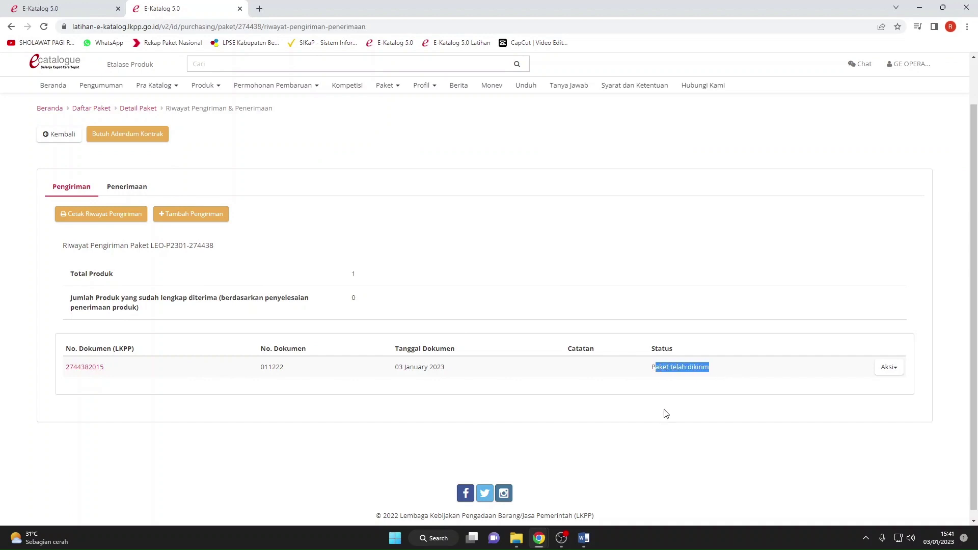
pyautogui.click(889, 368)
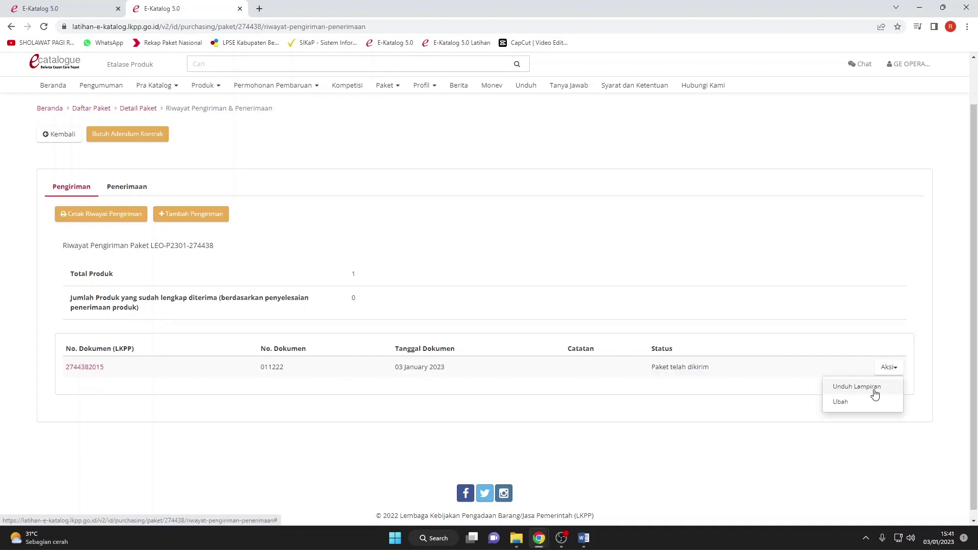
pyautogui.click(871, 388)
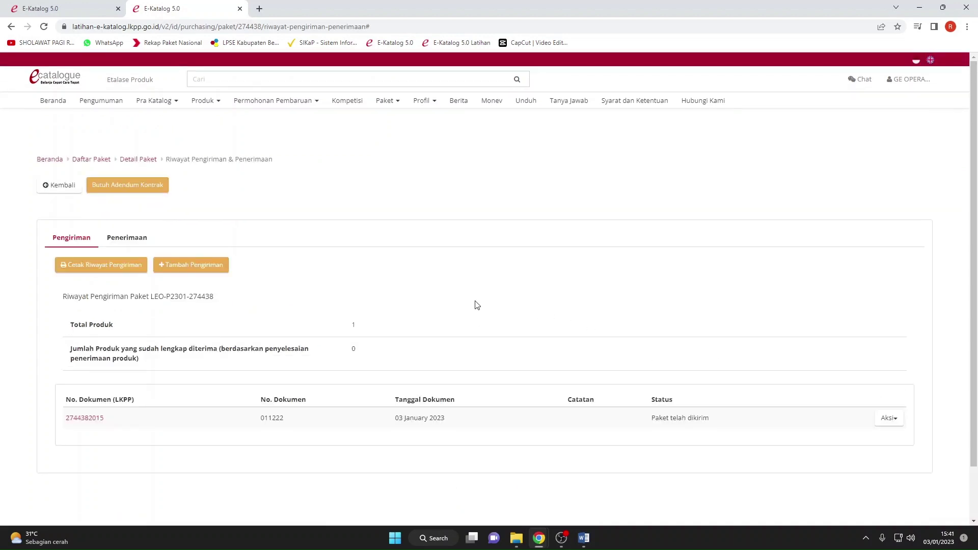
pyautogui.scroll(-2, 476, 305)
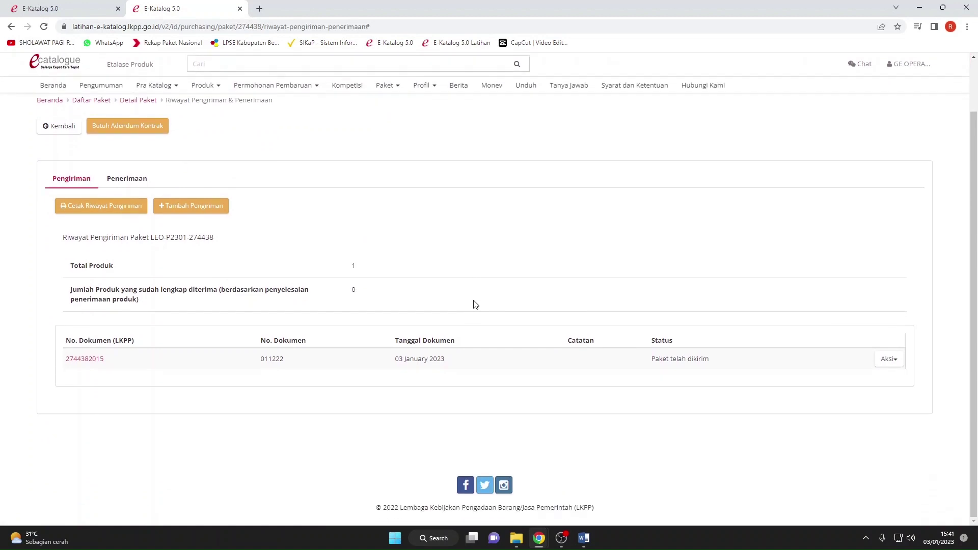
pyautogui.click(131, 178)
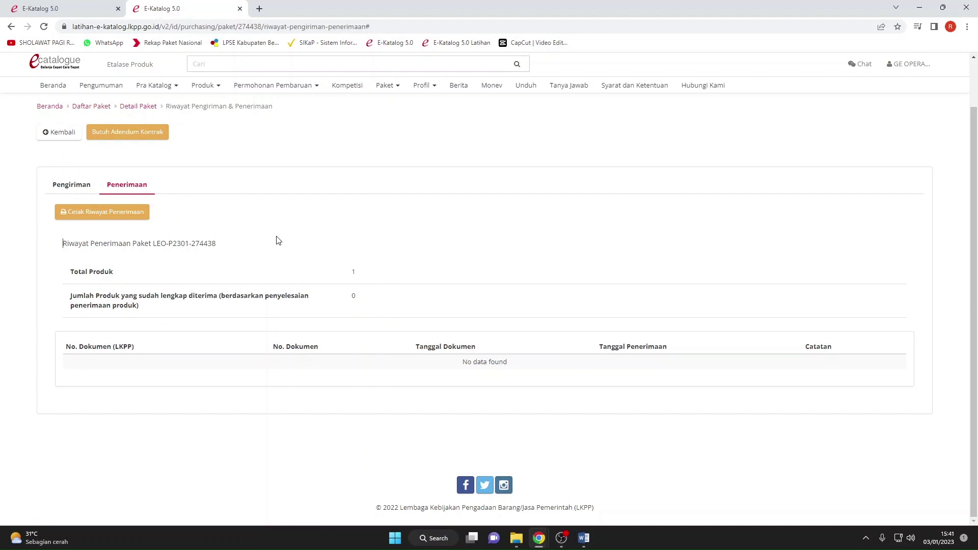
pyautogui.click(69, 185)
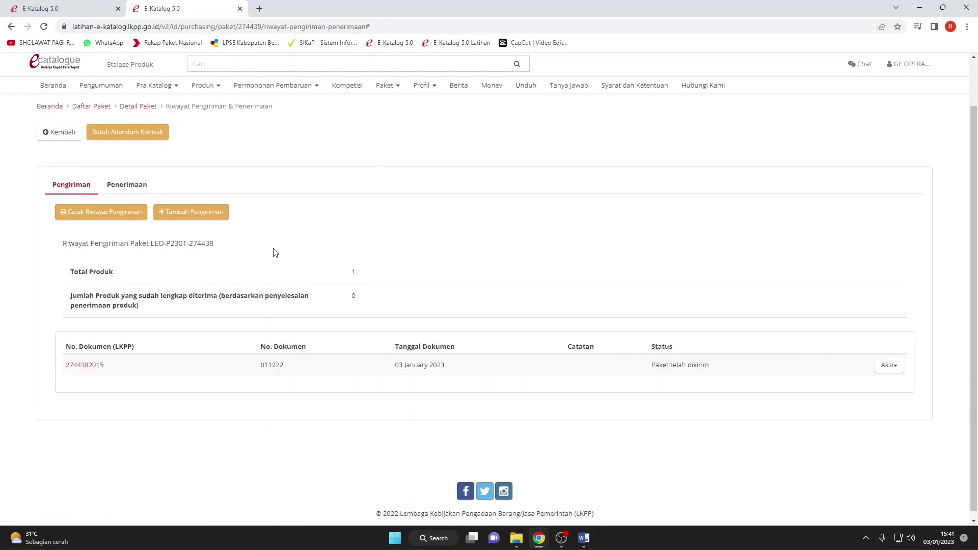
pyautogui.click(85, 365)
pyautogui.scroll(-4, 159, 350)
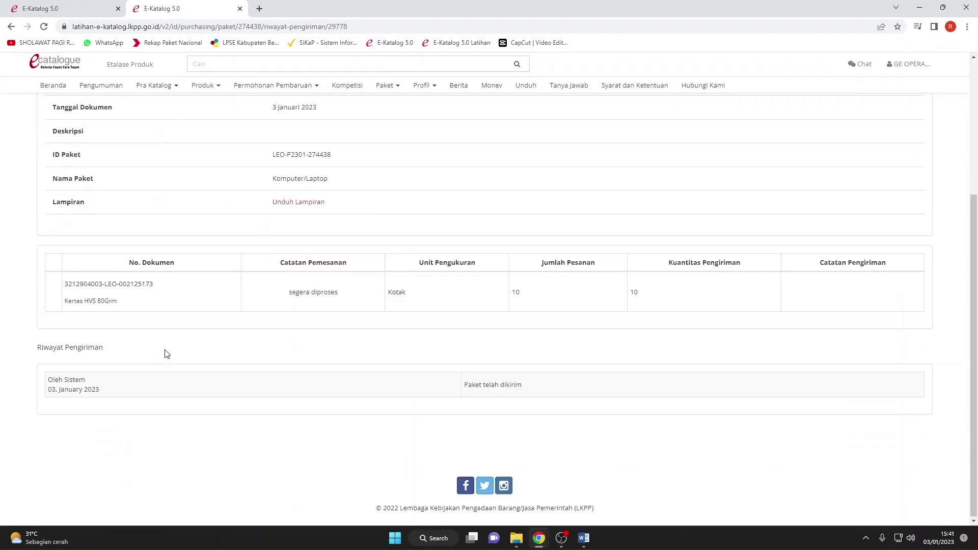
pyautogui.scroll(4, 163, 352)
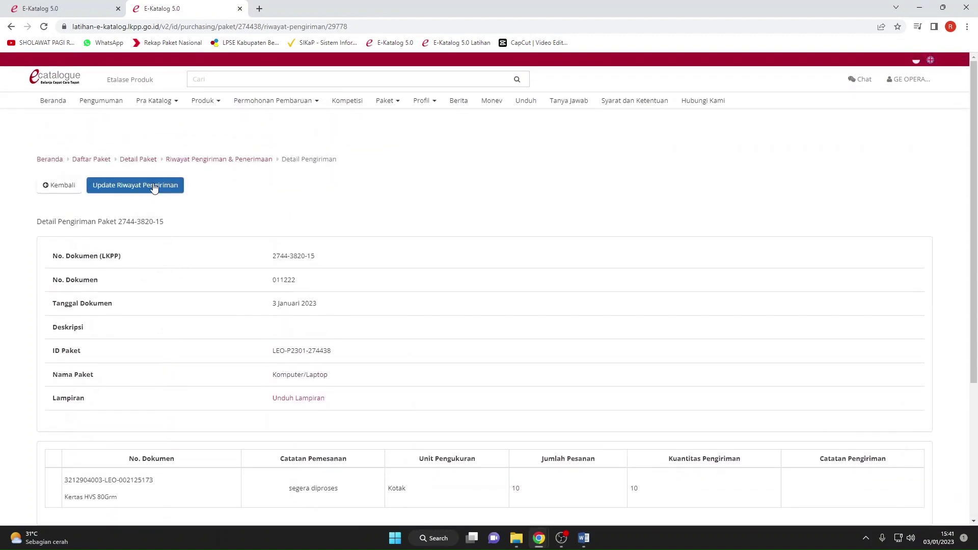
# Look at the shipment status choices, cancel the update, and return to Riwayat Pengiriman & Penerimaan.
pyautogui.click(154, 188)
pyautogui.click(515, 131)
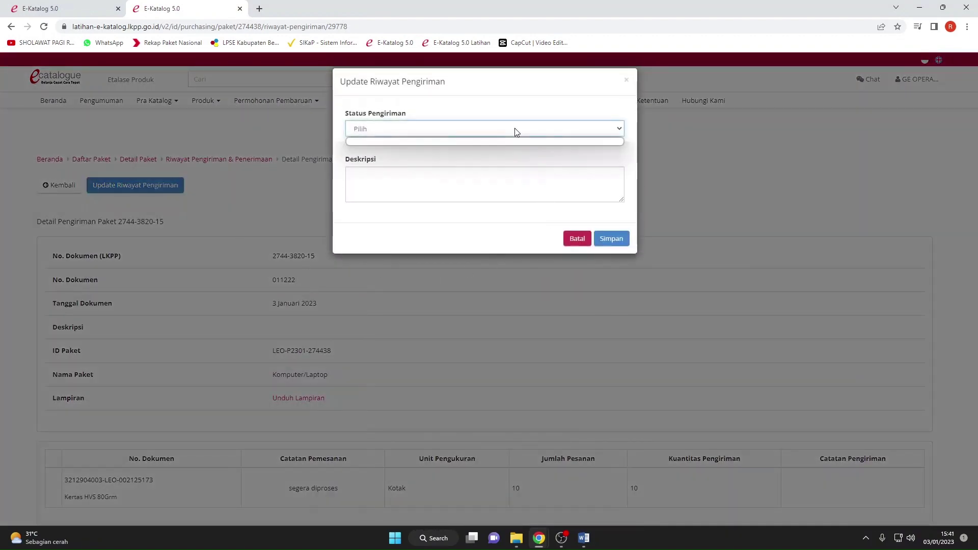
pyautogui.click(515, 131)
pyautogui.click(589, 243)
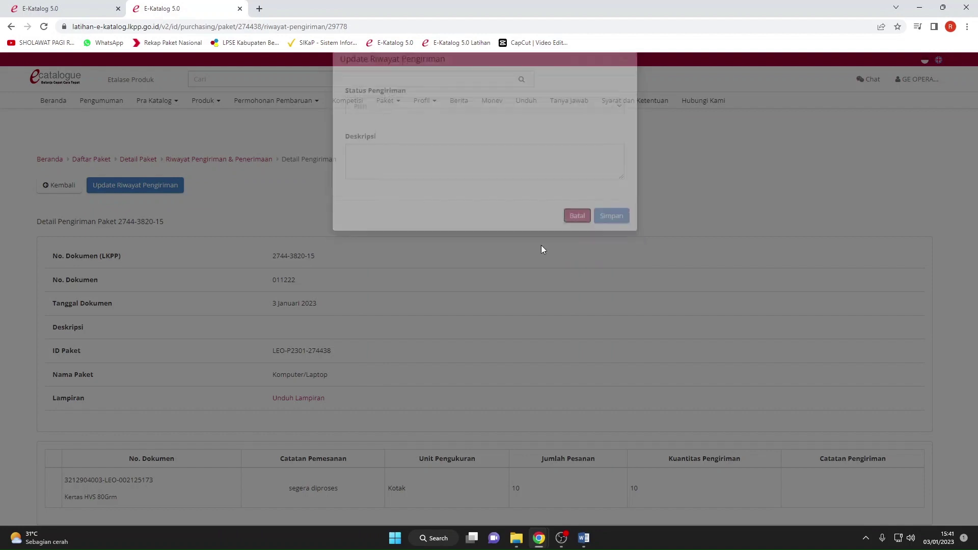
pyautogui.click(66, 188)
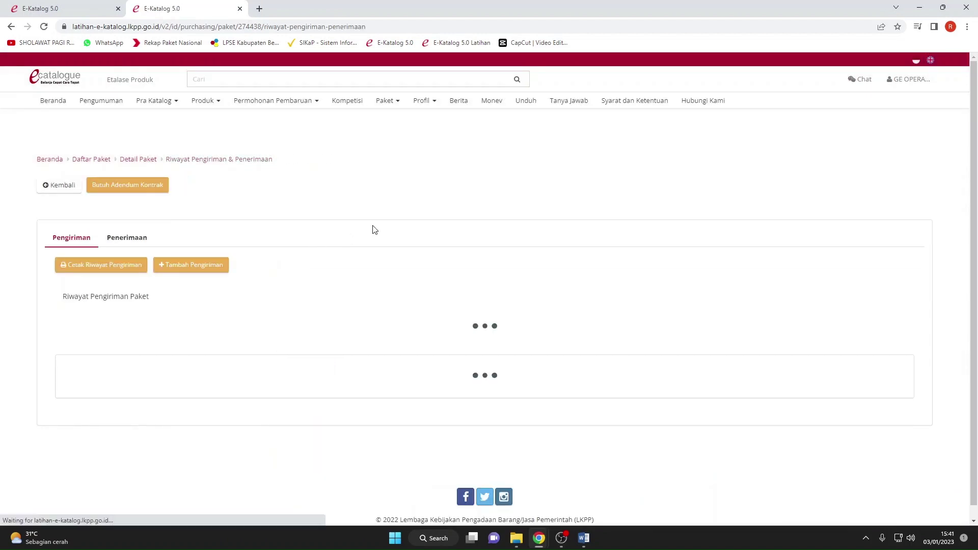
pyautogui.click(155, 194)
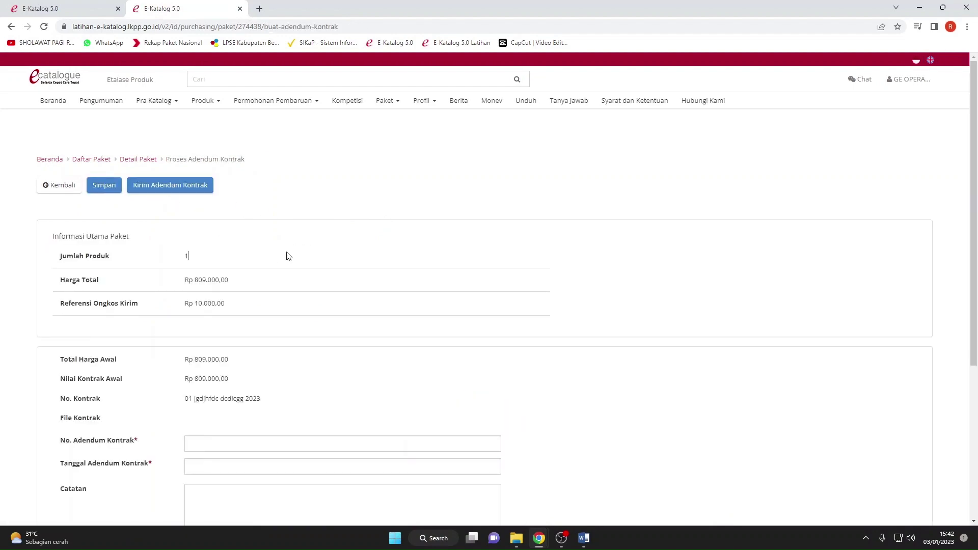
pyautogui.scroll(-5, 288, 257)
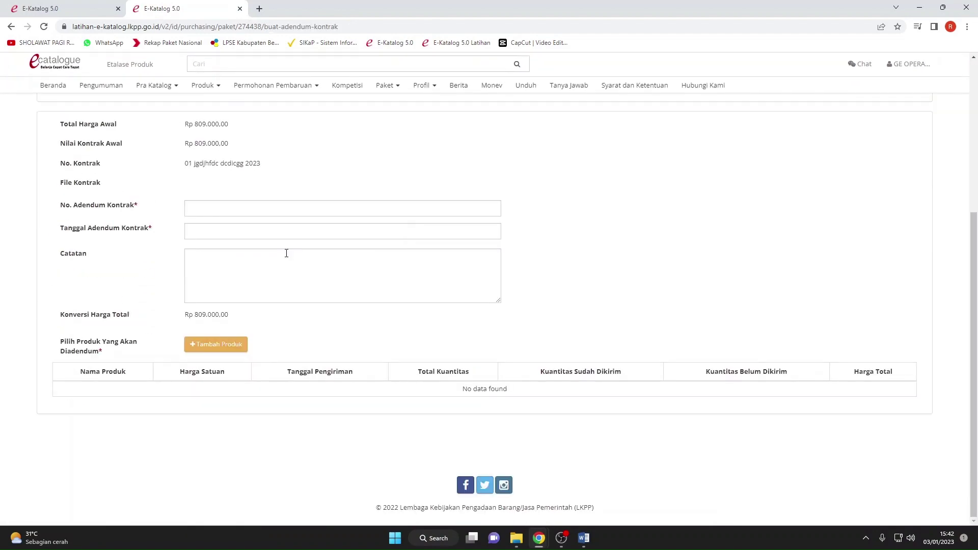
pyautogui.scroll(3, 286, 253)
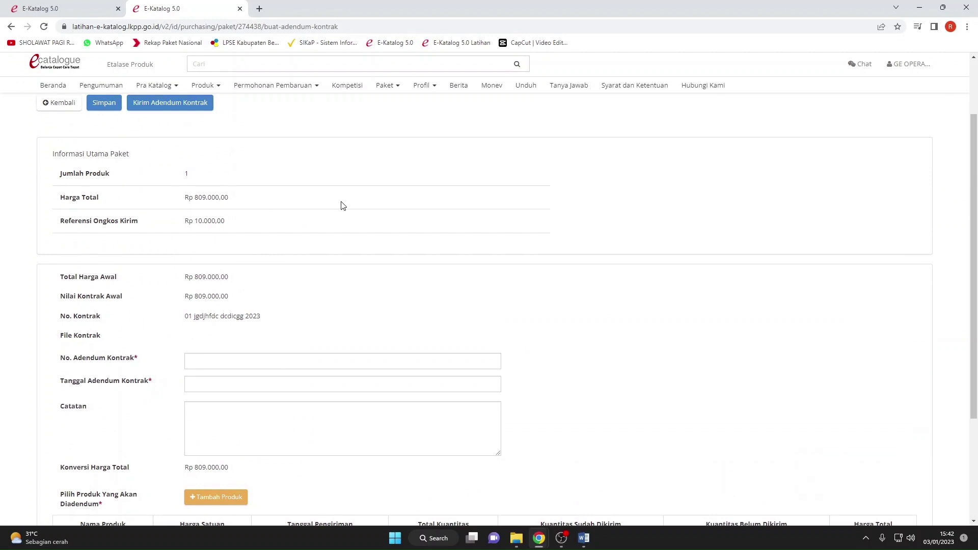
pyautogui.scroll(2, 37, 136)
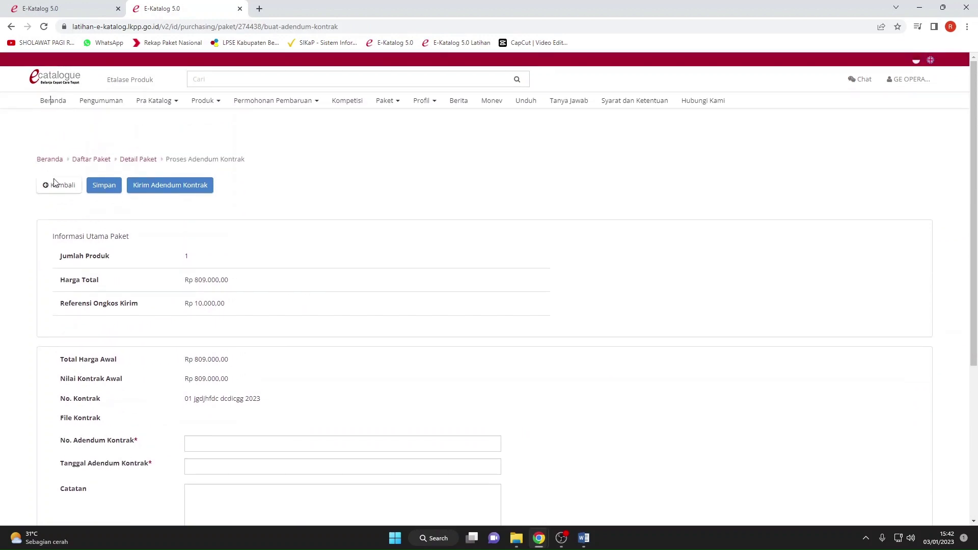
pyautogui.click(60, 186)
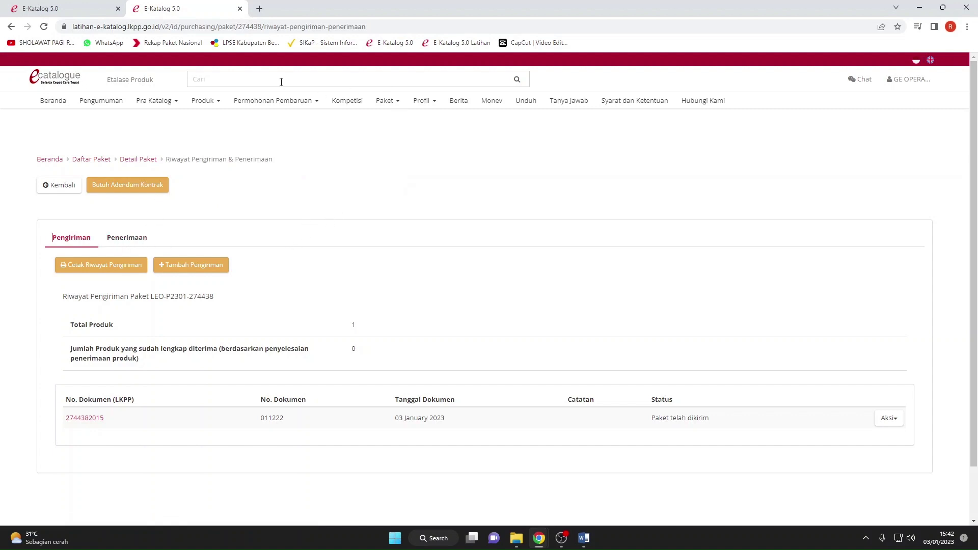
# Log out of the provider account and close the older e-catalogue tab.
pyautogui.click(911, 84)
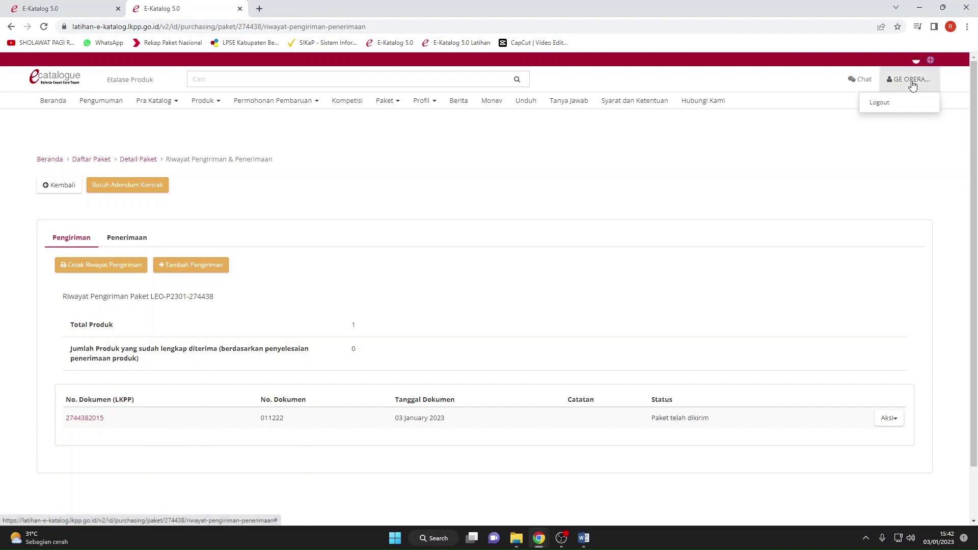
pyautogui.click(907, 104)
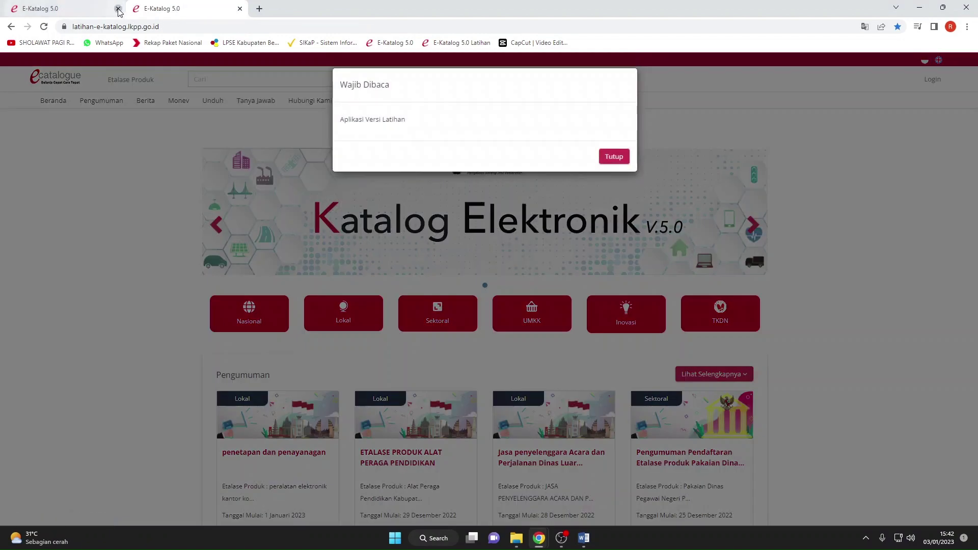
pyautogui.click(118, 8)
pyautogui.click(614, 156)
# Sign in through Login Non Penyedia with the saved PP username and its password.
pyautogui.click(931, 80)
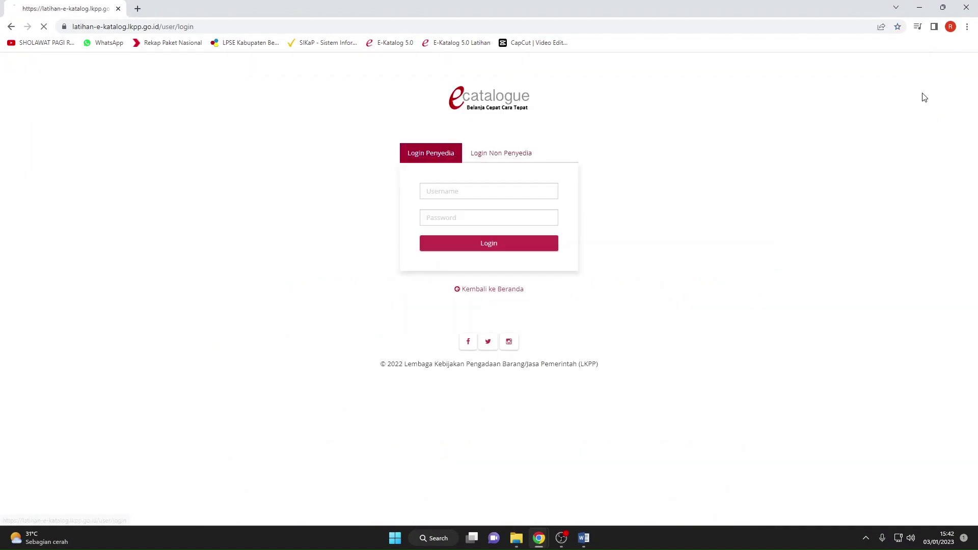
pyautogui.click(514, 154)
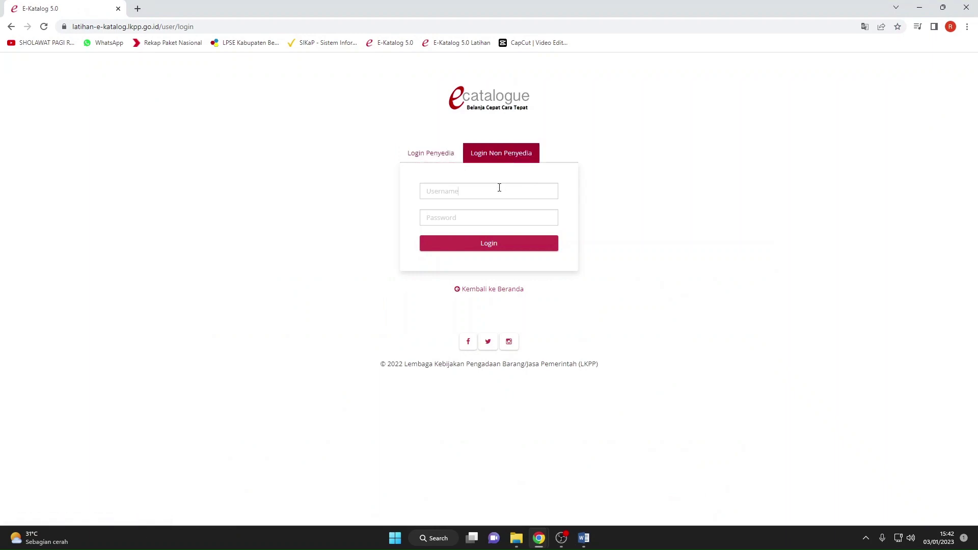
pyautogui.click(498, 190)
pyautogui.write('pp_latihan_9')
pyautogui.click(489, 216)
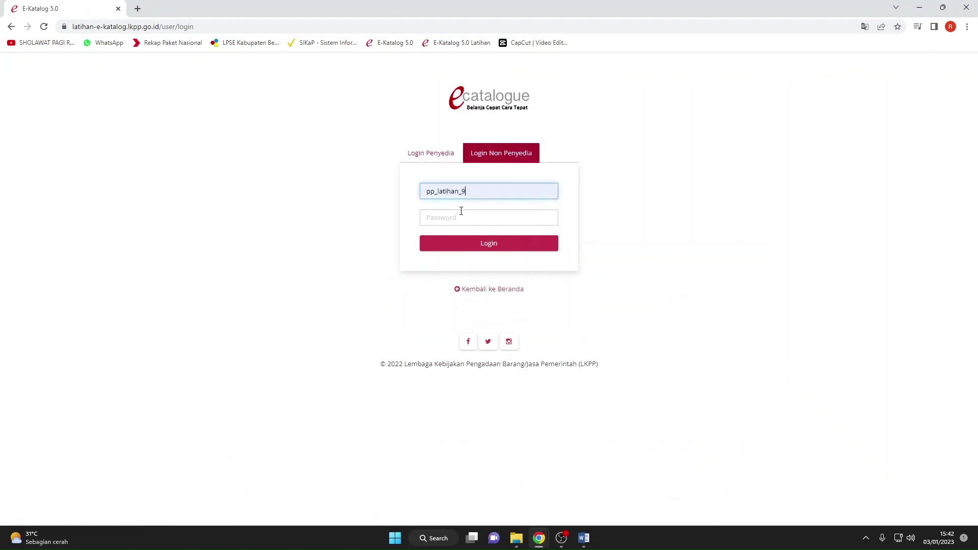
pyautogui.click(461, 217)
pyautogui.write('1234')
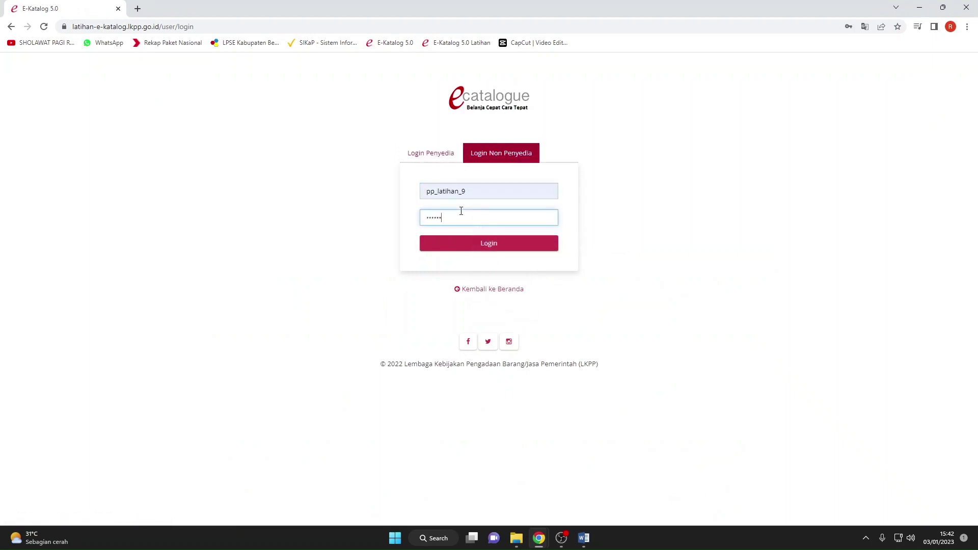
pyautogui.write('56')
pyautogui.press('Return')
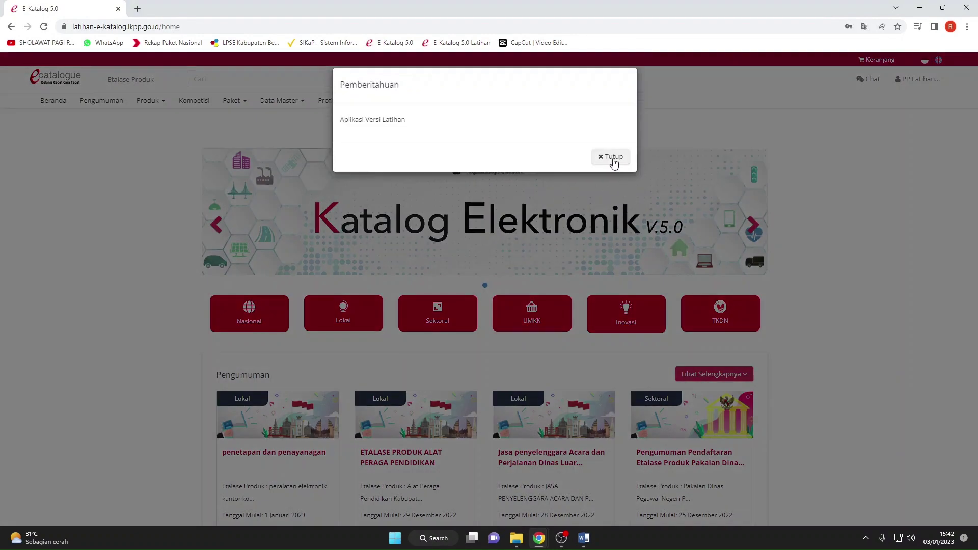
pyautogui.click(612, 159)
pyautogui.click(231, 100)
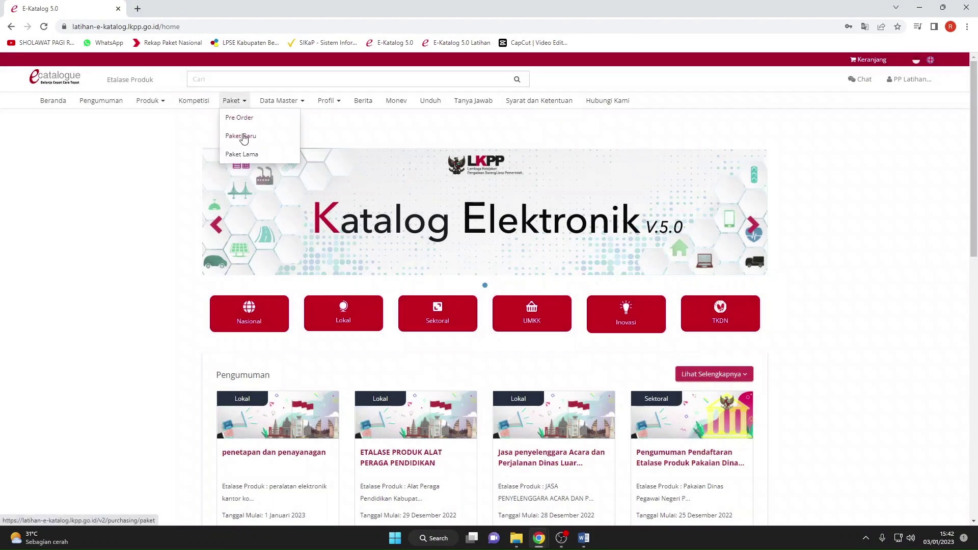
# Open the Komputer/Laptop package from Paket Baru and review its details.
pyautogui.click(244, 136)
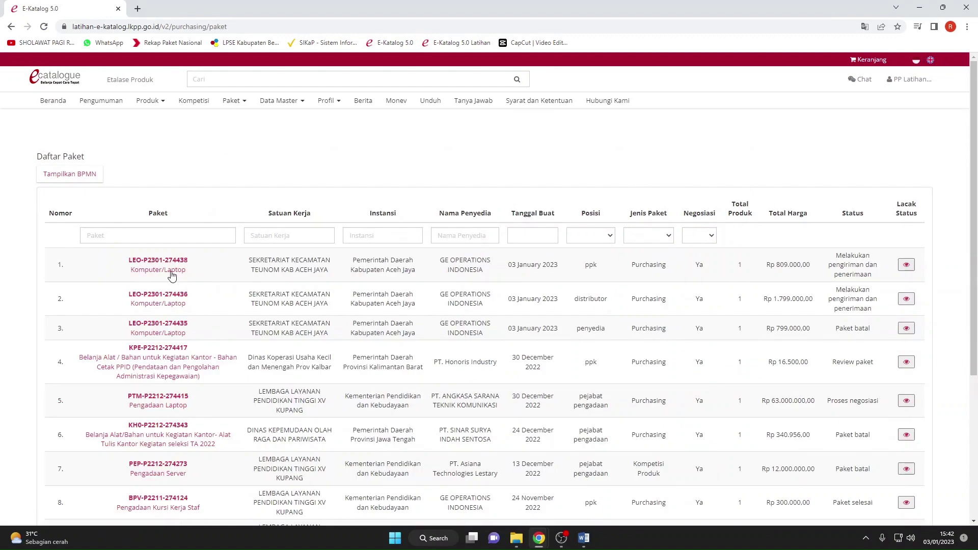
pyautogui.click(157, 260)
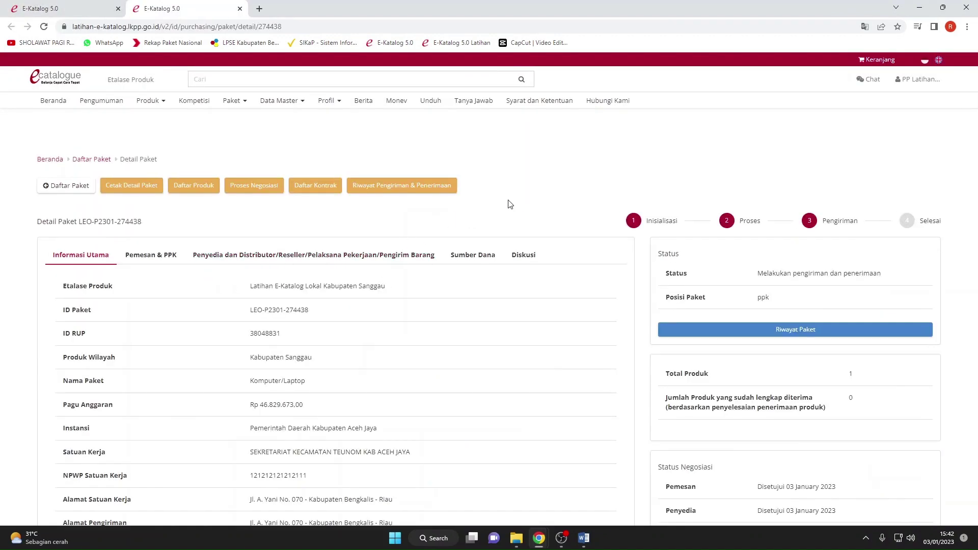
pyautogui.scroll(-9, 593, 198)
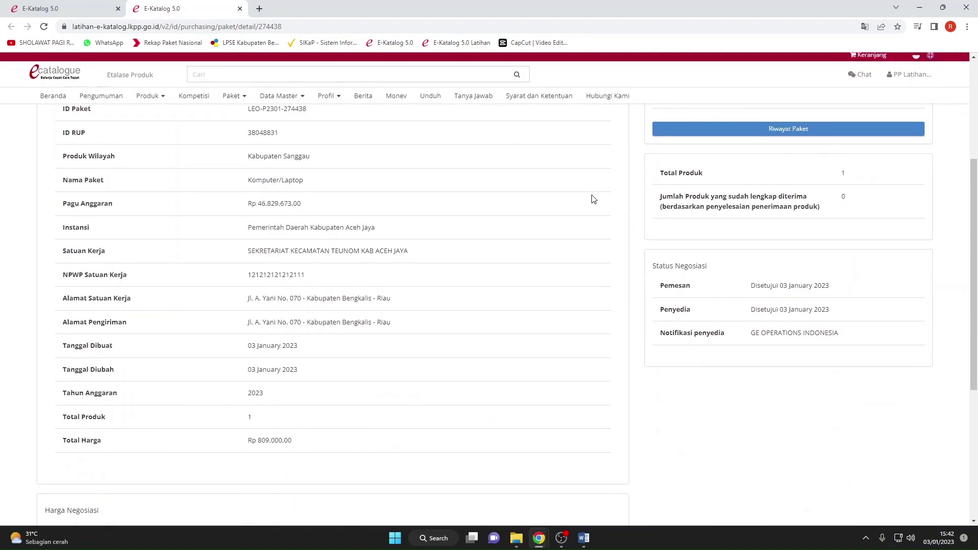
pyautogui.scroll(10, 593, 199)
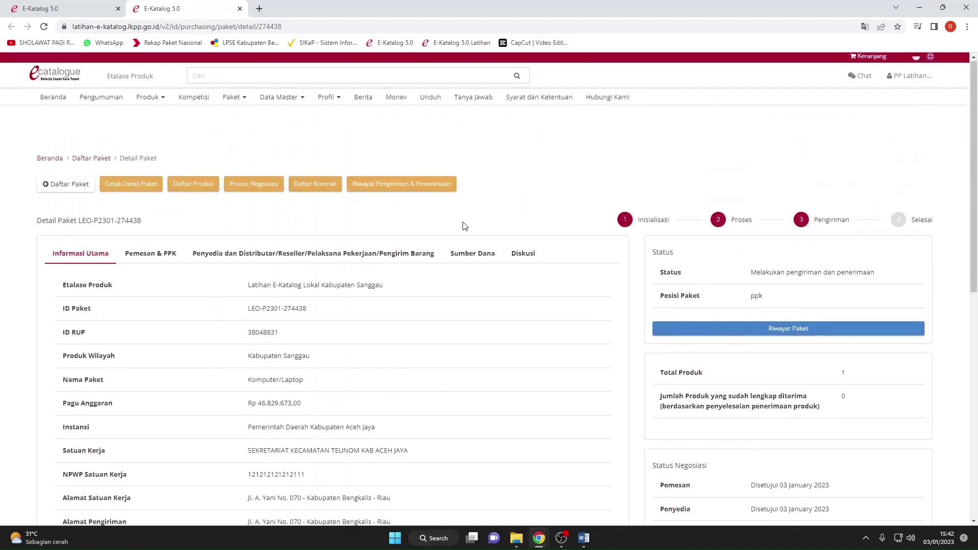
# Review the package's Riwayat Paket, return to its details, and log out of PP.
pyautogui.click(680, 327)
pyautogui.scroll(-4, 526, 320)
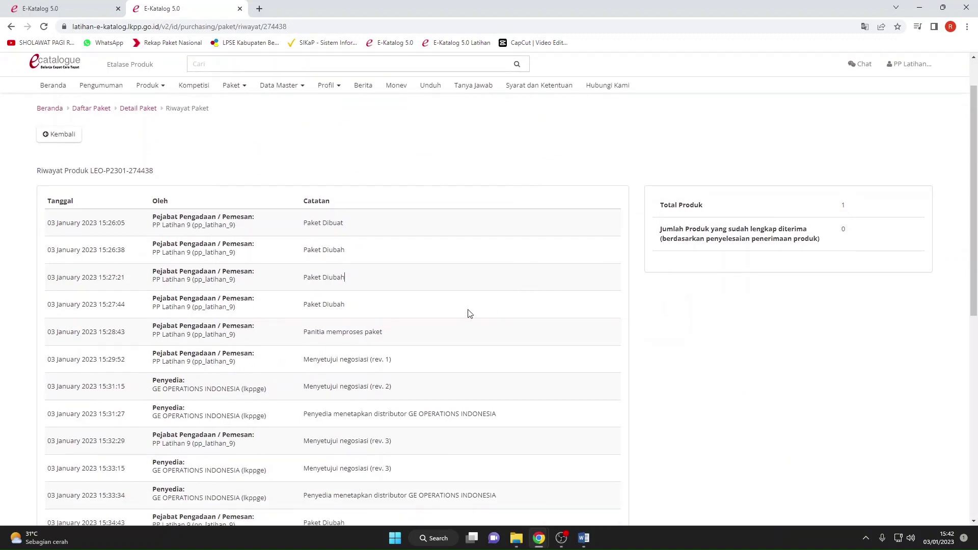
pyautogui.scroll(4, 49, 152)
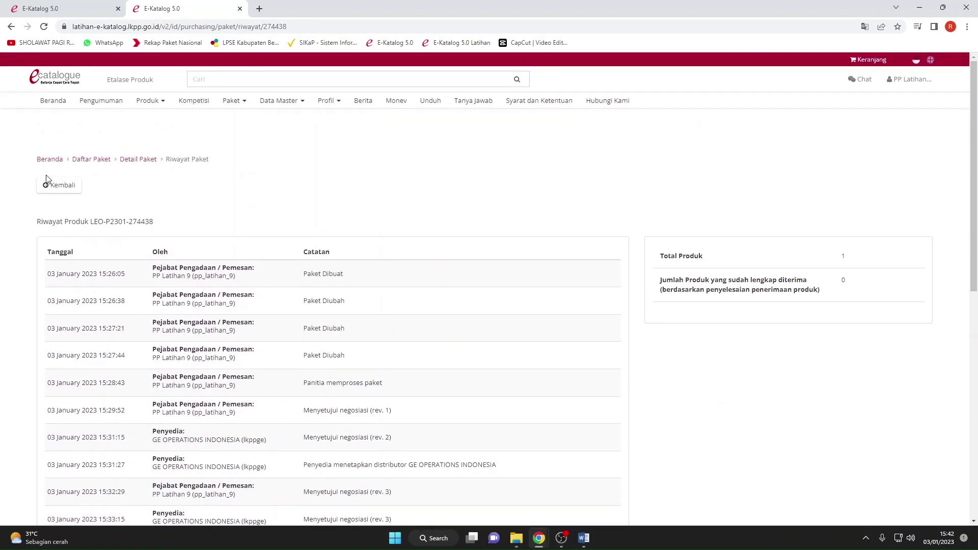
pyautogui.click(55, 184)
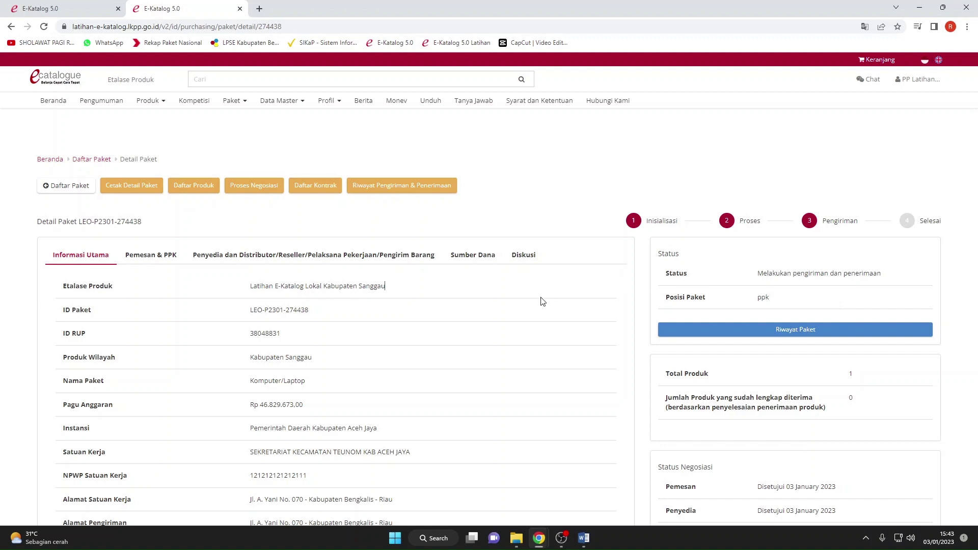
pyautogui.doubleClick(762, 299)
pyautogui.click(728, 306)
pyautogui.click(923, 89)
pyautogui.click(901, 104)
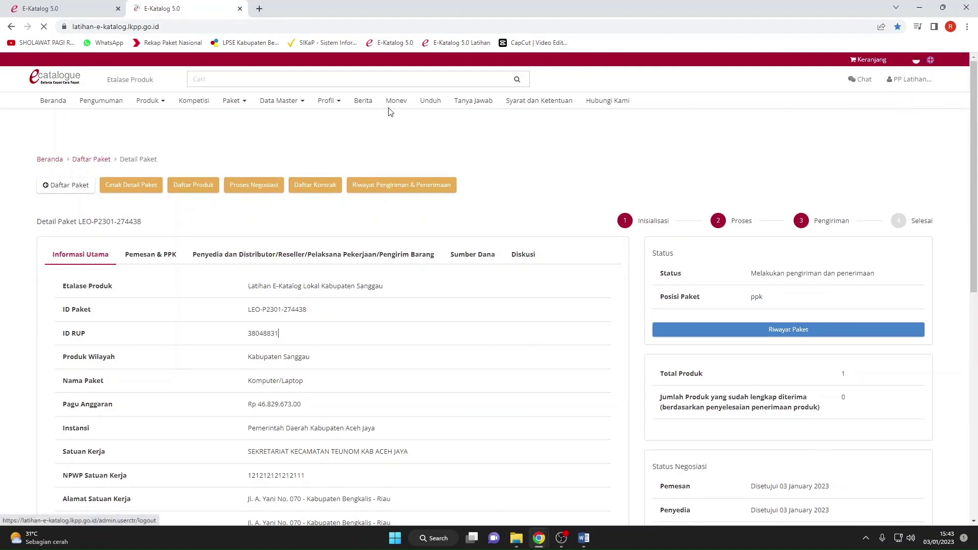
# Close the old tab, dismiss the practice notice, and reach the login page.
pyautogui.click(119, 8)
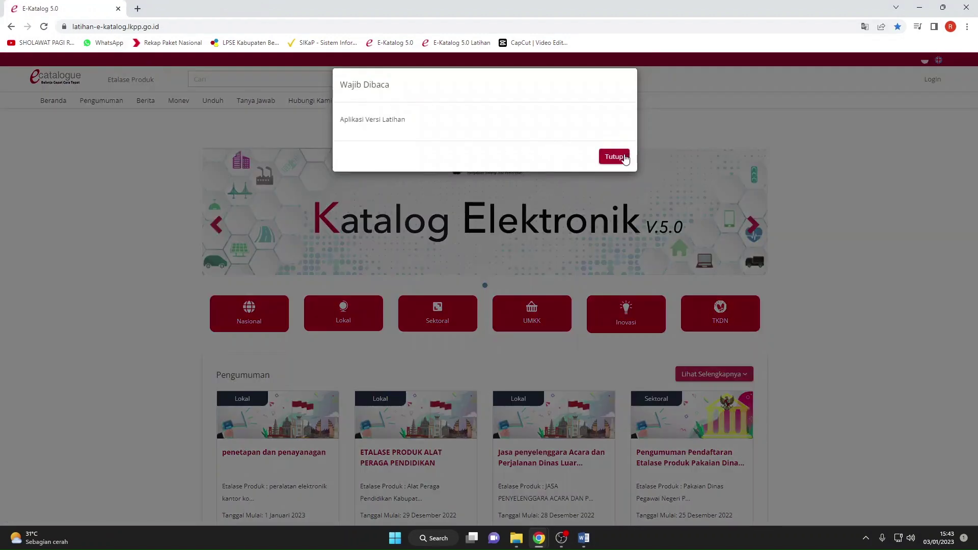
pyautogui.click(617, 157)
pyautogui.click(920, 88)
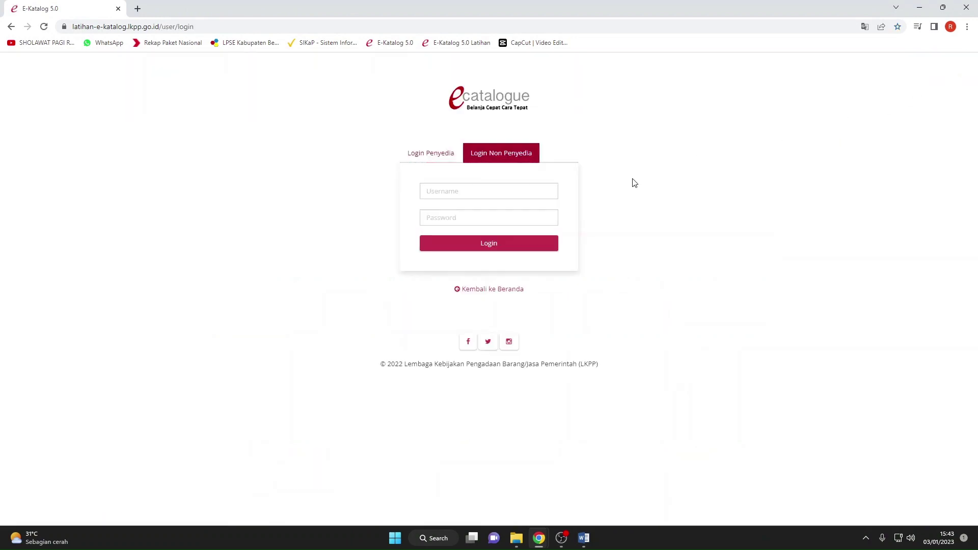
# Log in as PPK with the saved username and the account password.
pyautogui.click(484, 197)
pyautogui.write('pp')
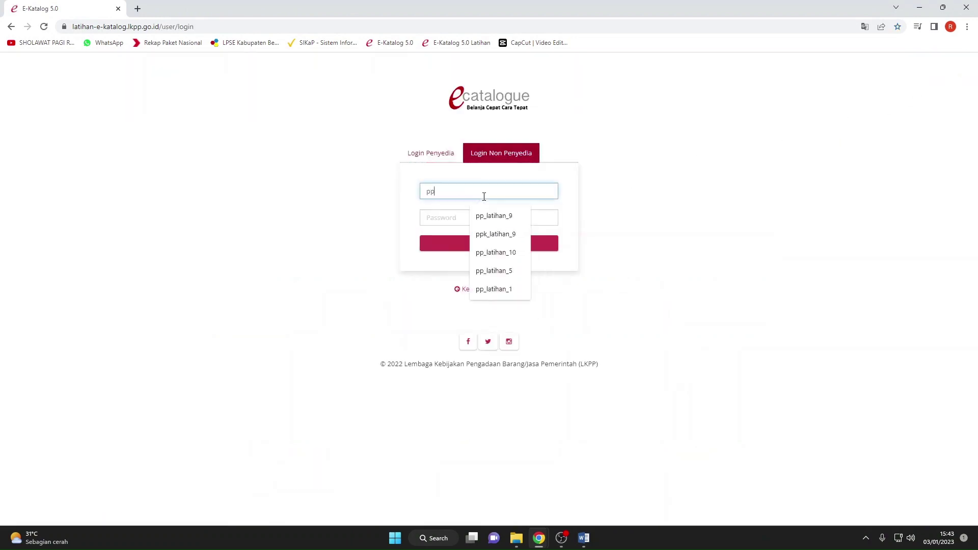
pyautogui.click(491, 215)
pyautogui.moveTo(431, 190); pyautogui.dragTo(378, 193)
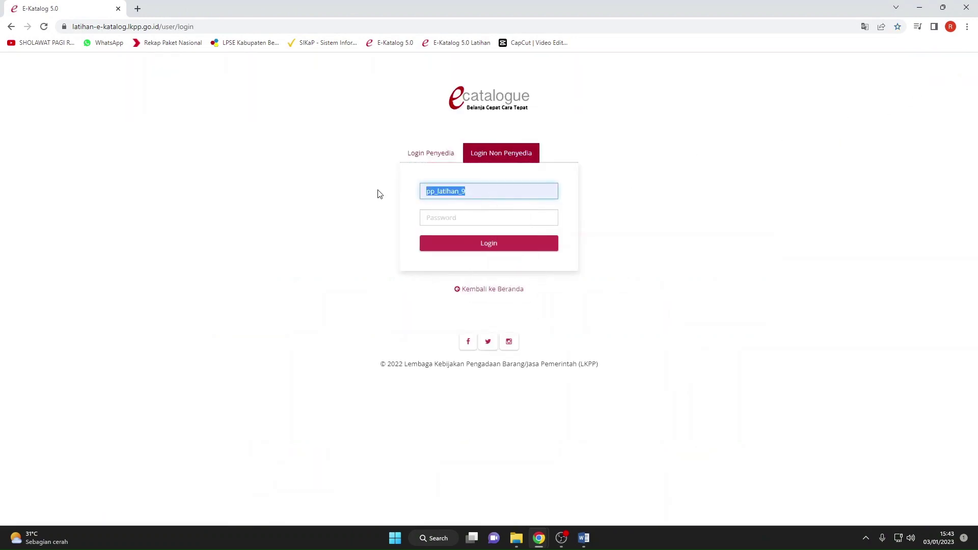
pyautogui.write('pp')
pyautogui.click(481, 233)
pyautogui.click(455, 219)
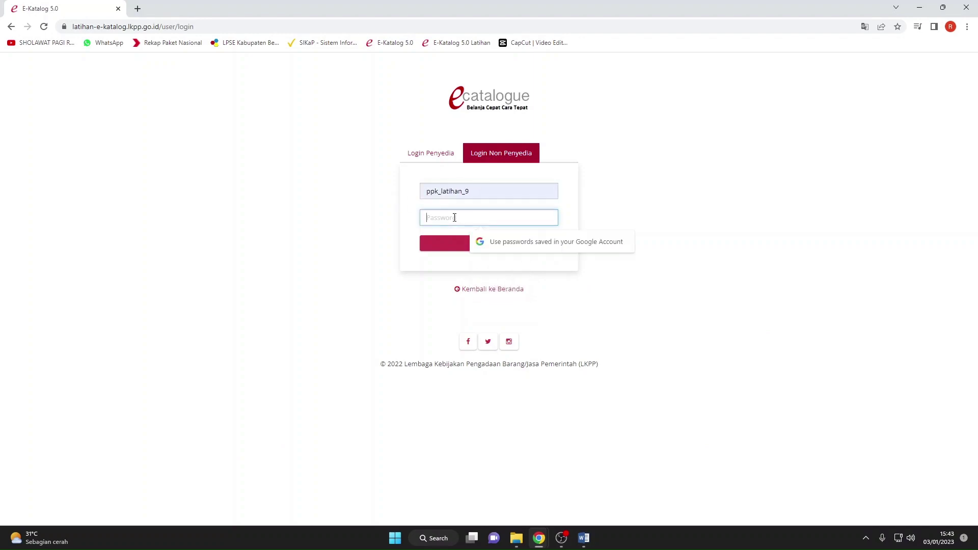
pyautogui.write('••')
pyautogui.press('Return')
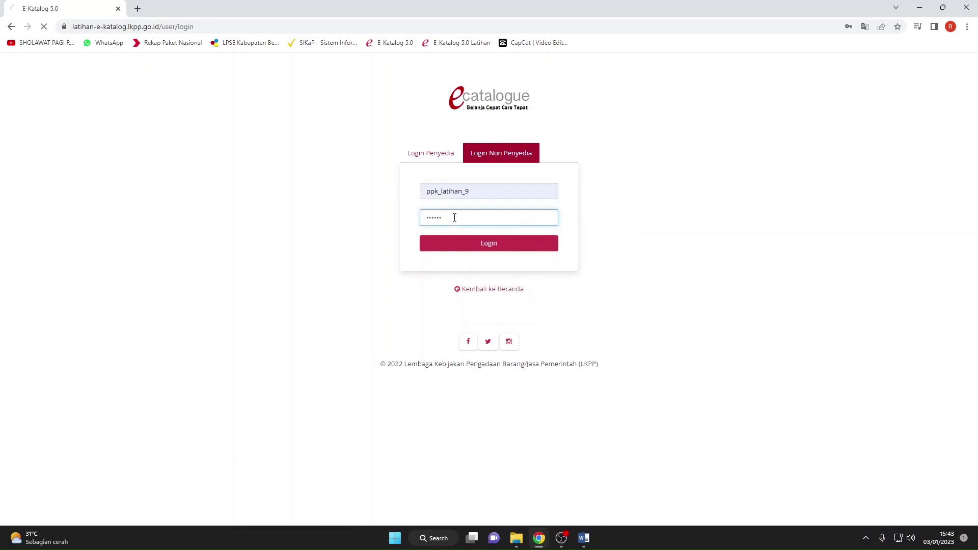
pyautogui.click(597, 164)
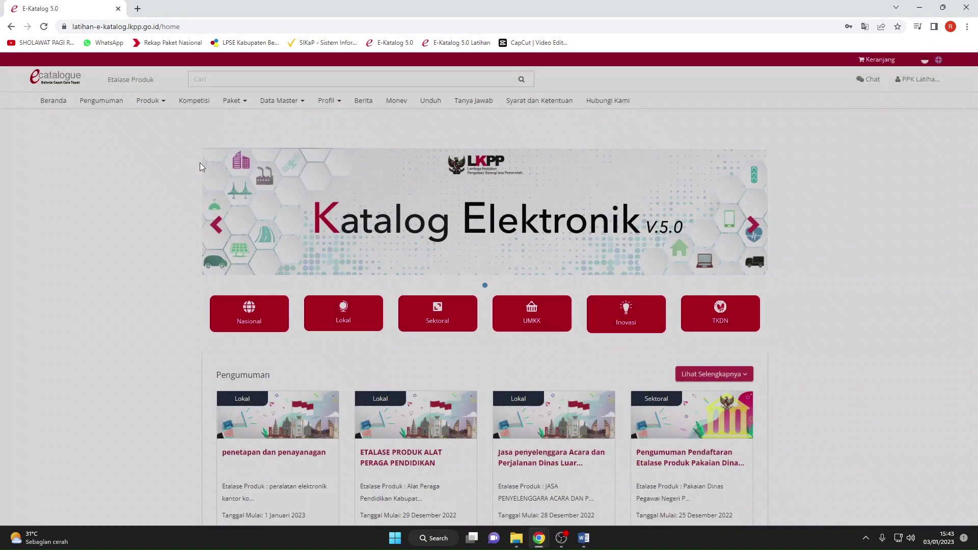
pyautogui.click(232, 101)
pyautogui.click(252, 142)
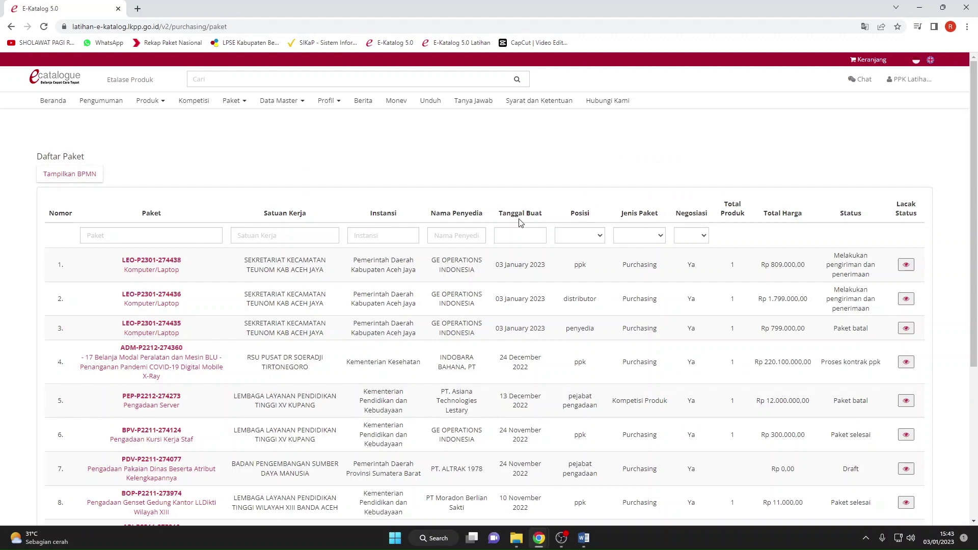
pyautogui.click(176, 269)
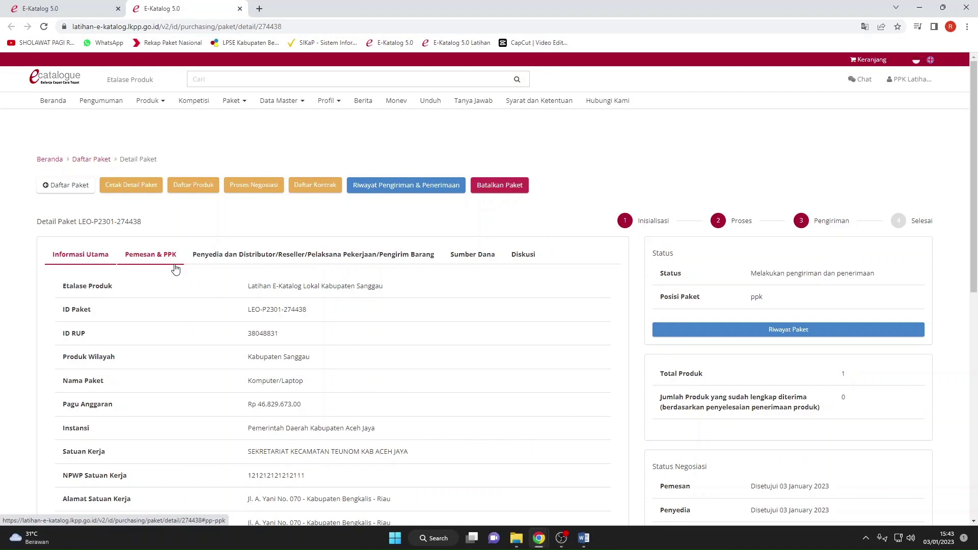
pyautogui.scroll(-10, 176, 268)
pyautogui.scroll(10, 177, 269)
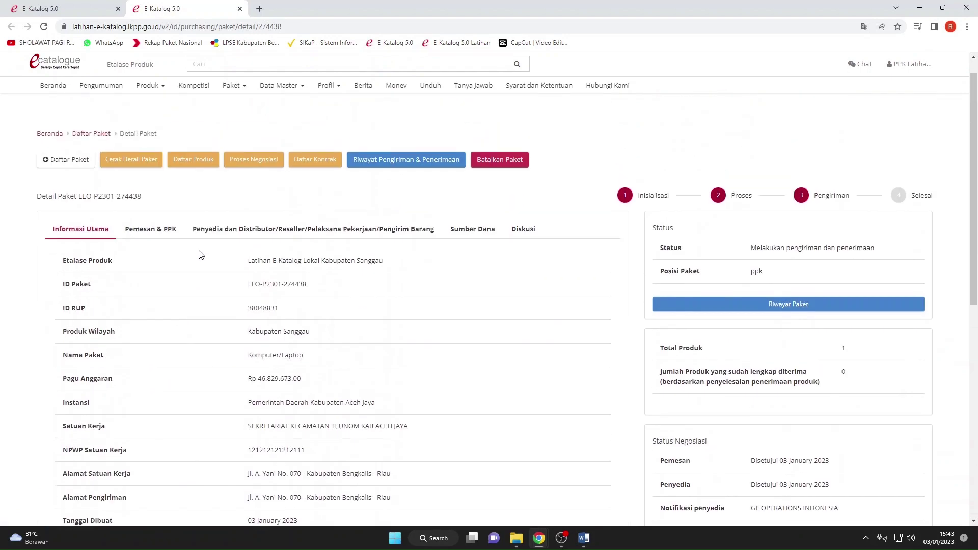
pyautogui.scroll(1, 200, 255)
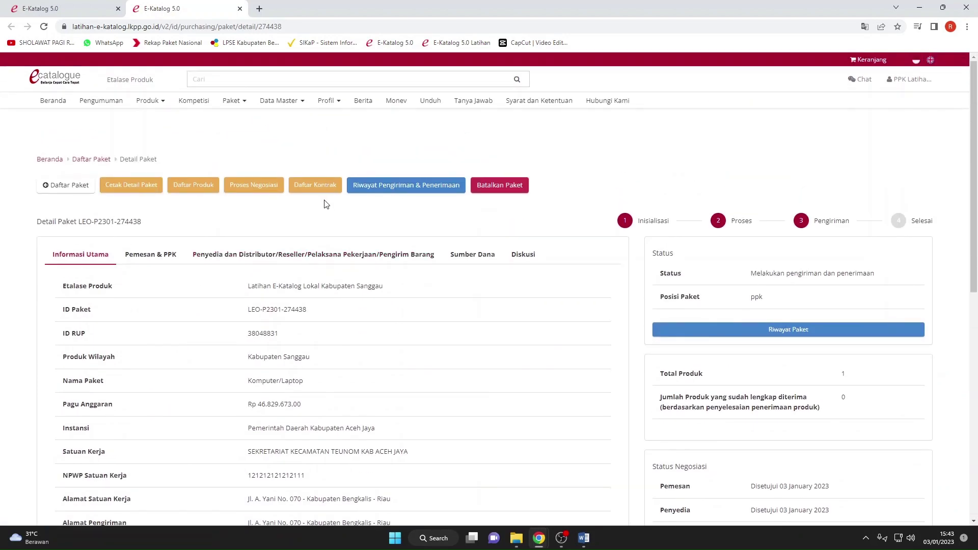
pyautogui.click(433, 188)
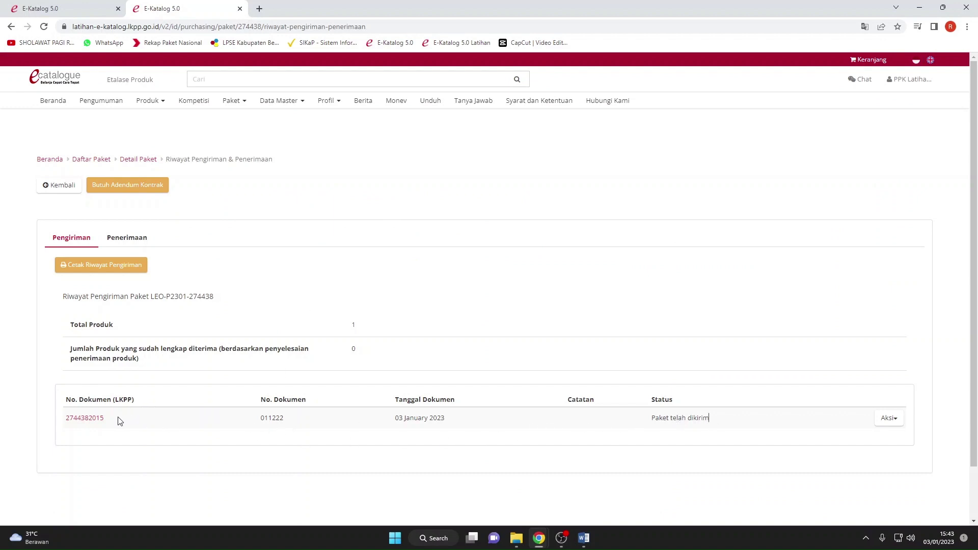
pyautogui.click(74, 420)
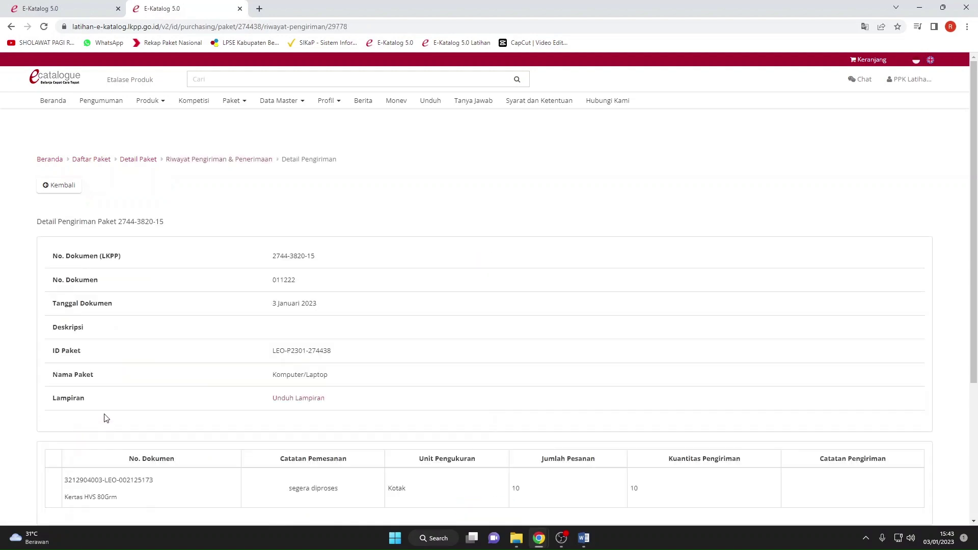
pyautogui.scroll(-4, 112, 402)
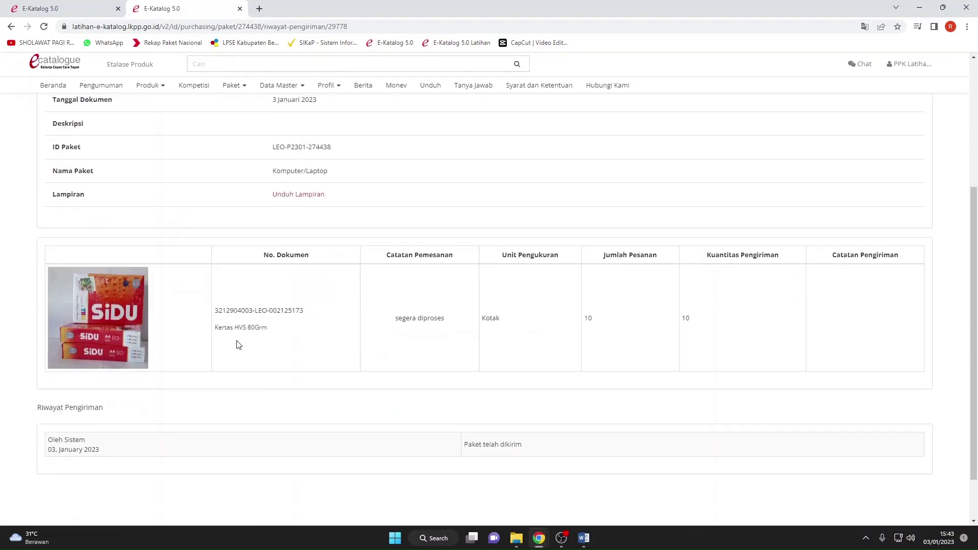
pyautogui.scroll(5, 237, 344)
pyautogui.click(56, 187)
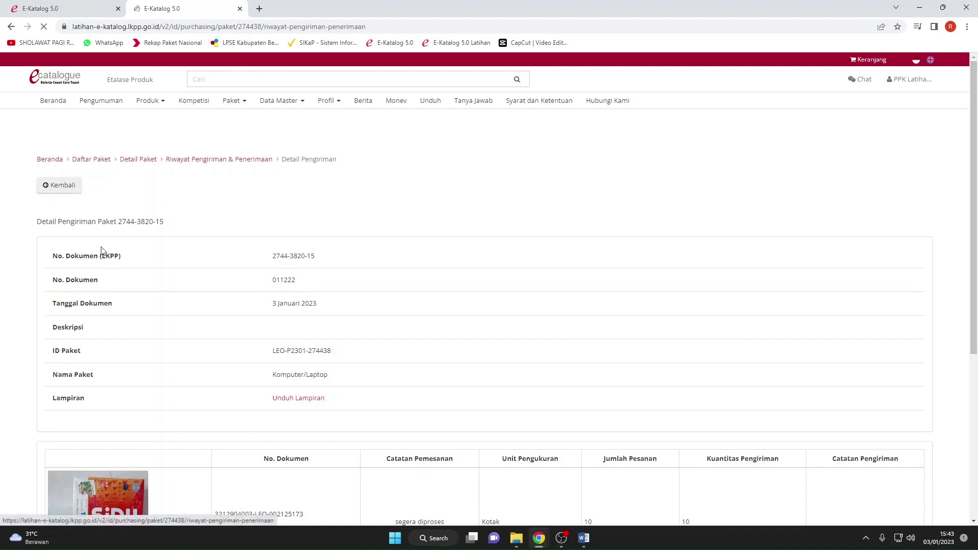
# Start a new receipt from Penerimaan with document number 011222.
pyautogui.click(128, 238)
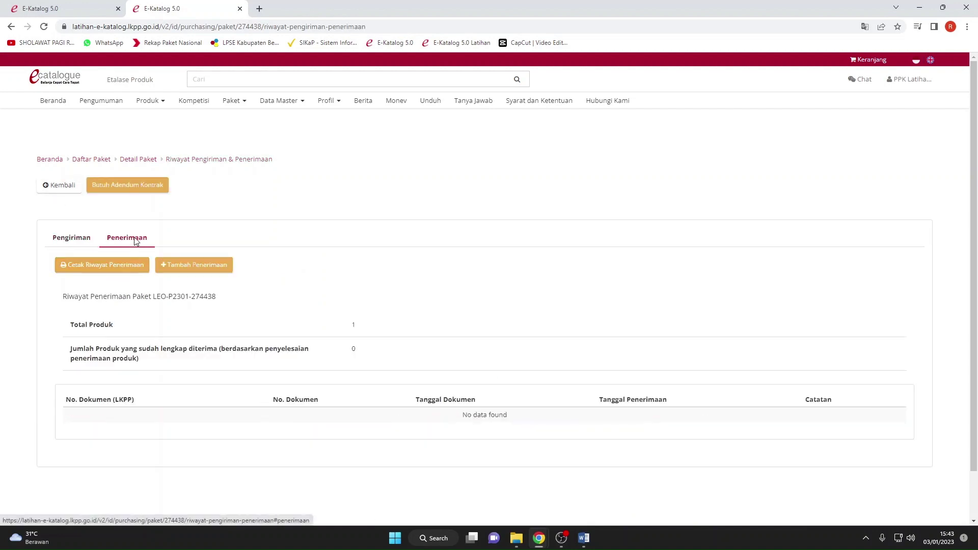
pyautogui.click(179, 275)
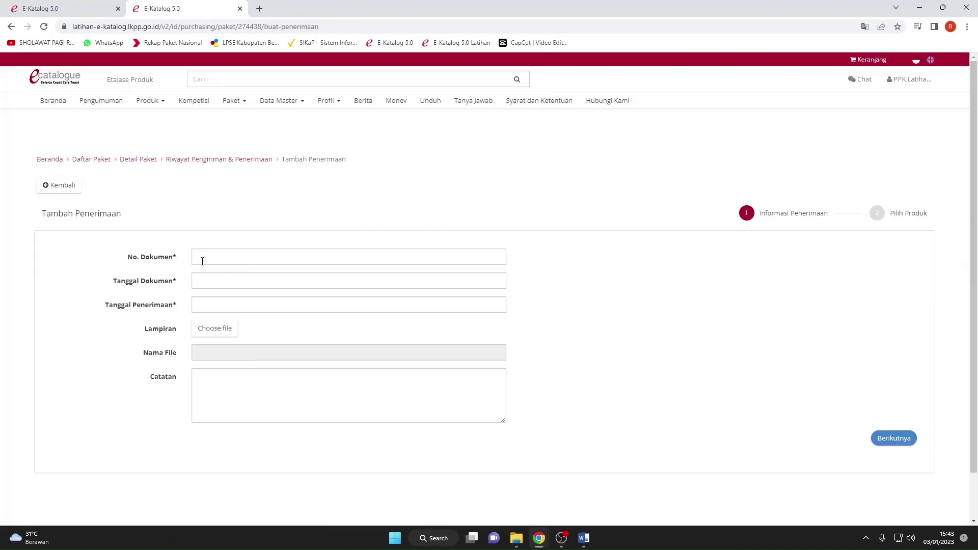
pyautogui.click(203, 262)
pyautogui.click(257, 281)
# Set both document and receipt dates to 03/01/2023 and proceed to shipment selection.
pyautogui.click(232, 284)
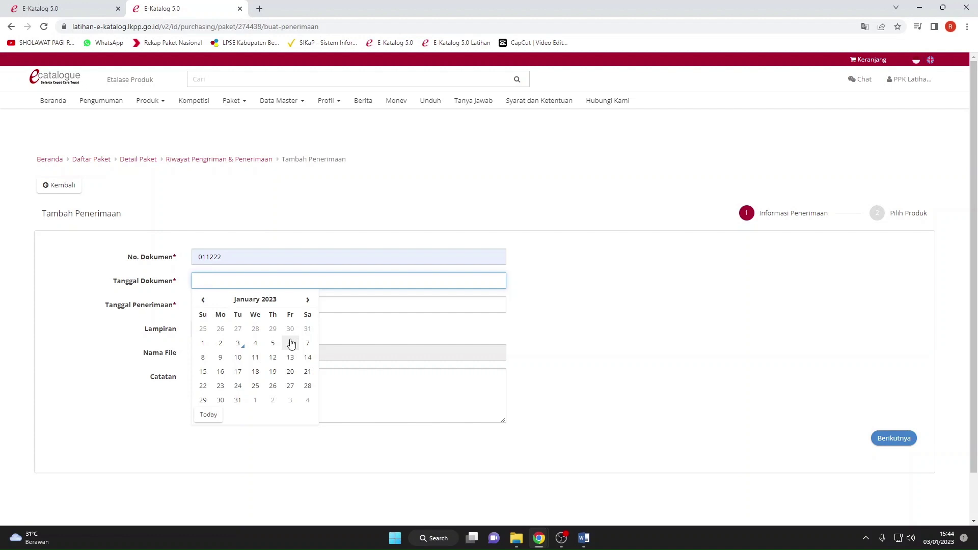
pyautogui.click(238, 343)
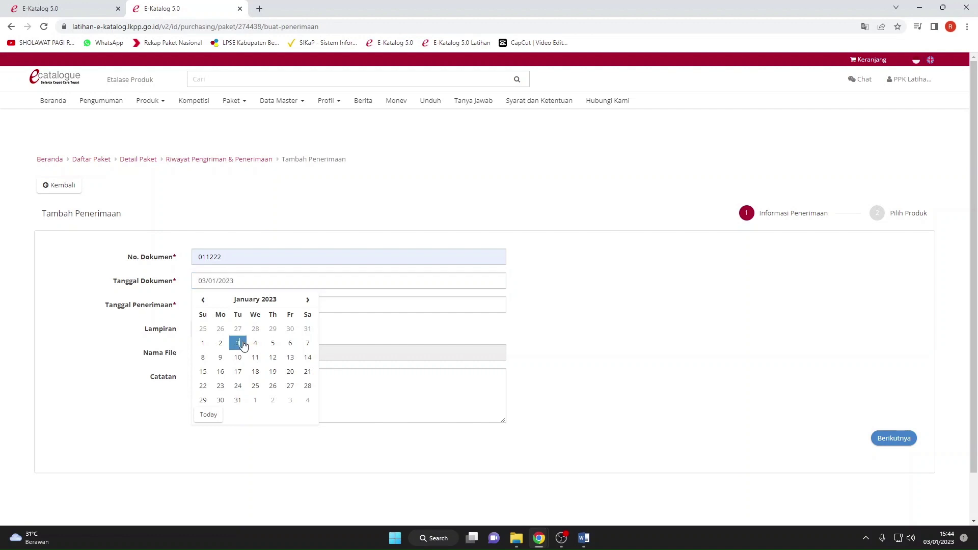
pyautogui.click(440, 332)
pyautogui.click(241, 305)
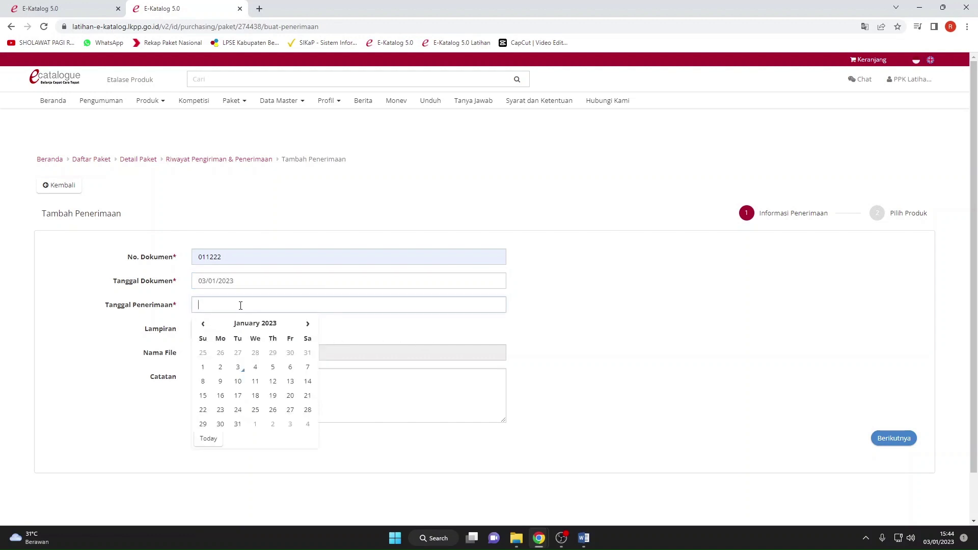
pyautogui.click(242, 367)
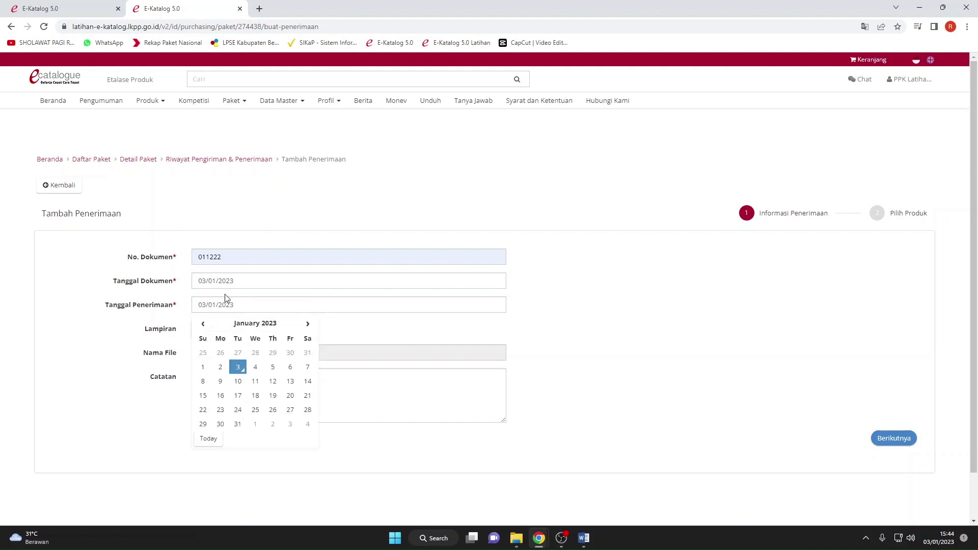
pyautogui.click(382, 338)
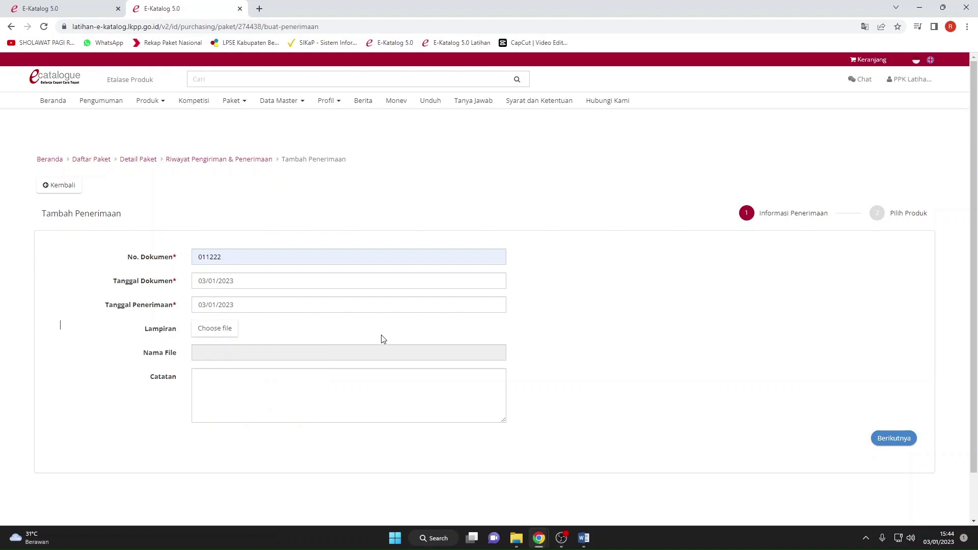
pyautogui.click(242, 382)
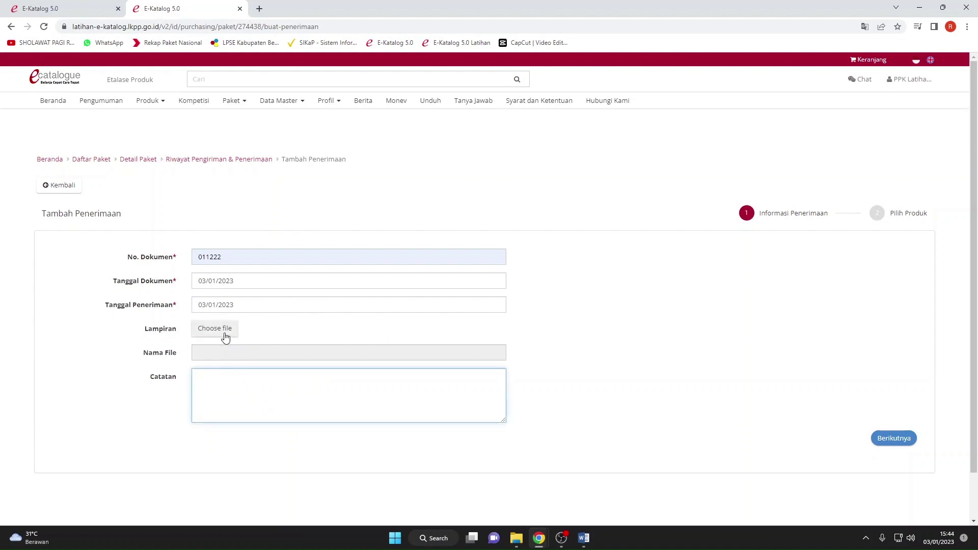
pyautogui.click(224, 352)
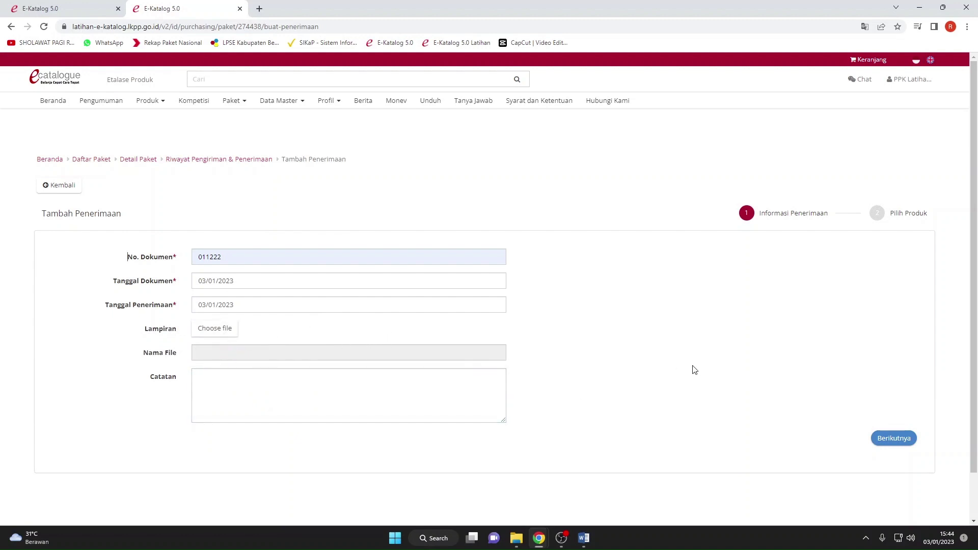
pyautogui.click(870, 436)
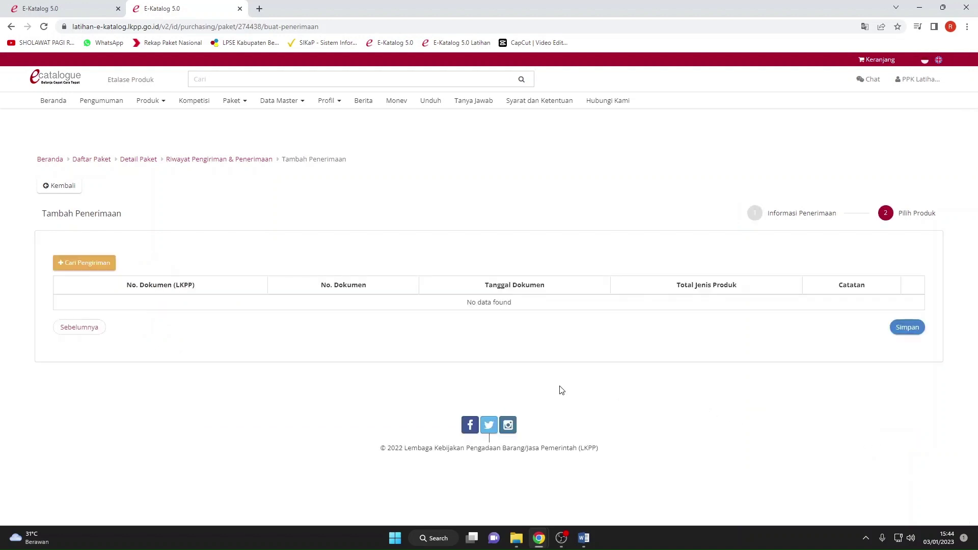
pyautogui.click(71, 267)
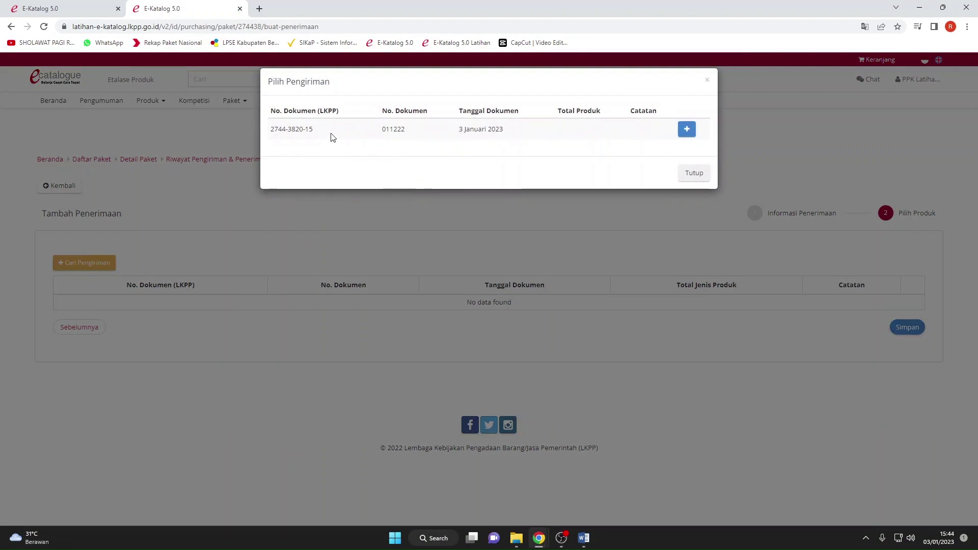
pyautogui.moveTo(332, 137); pyautogui.dragTo(266, 130)
pyautogui.click(618, 151)
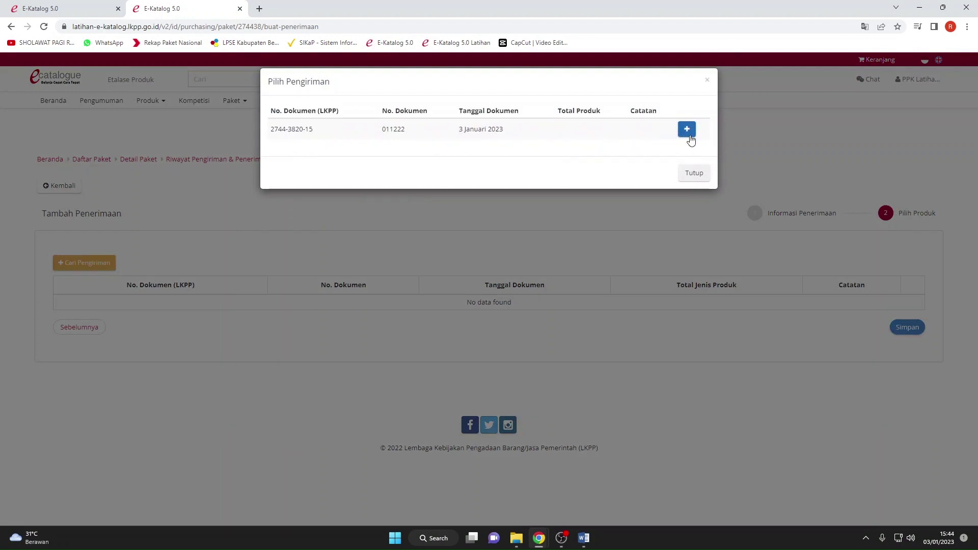
pyautogui.click(687, 133)
pyautogui.scroll(-2, 389, 360)
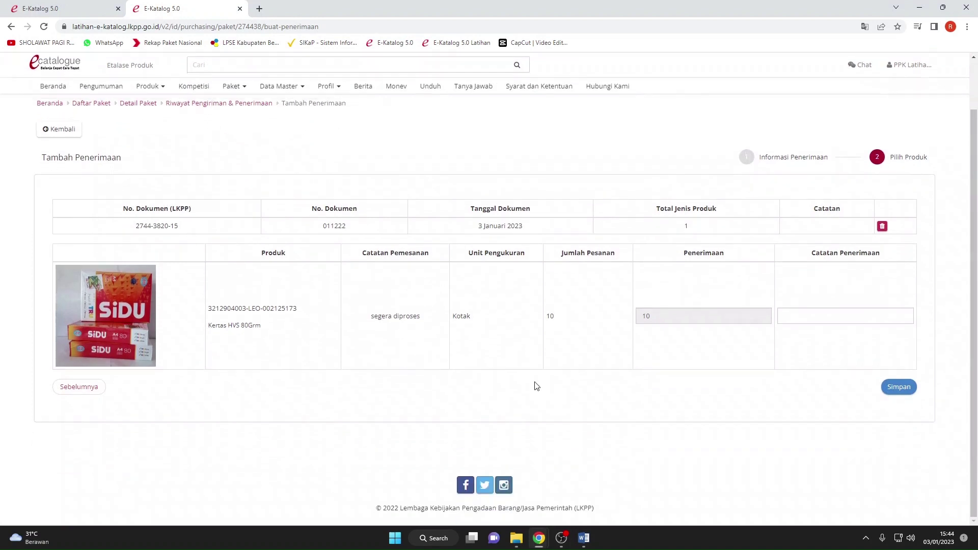
pyautogui.click(899, 388)
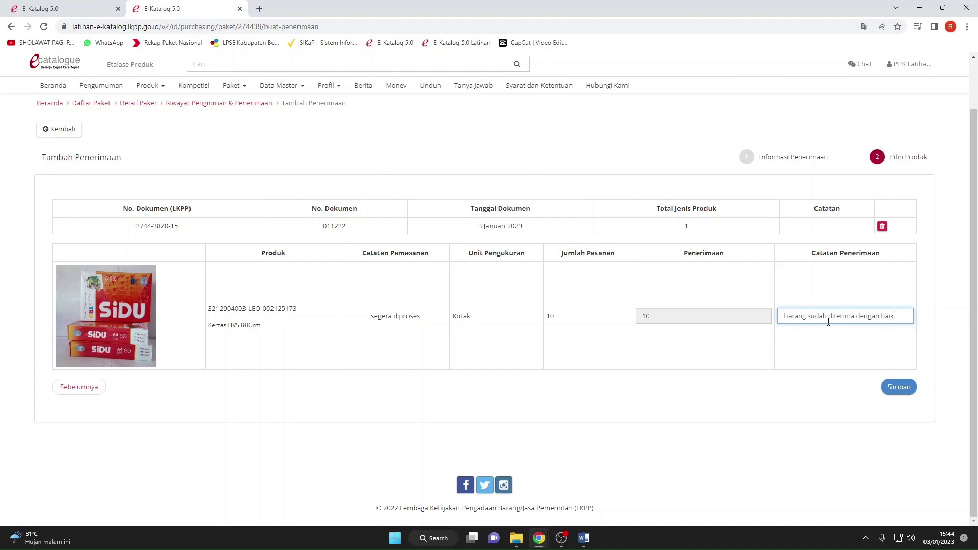
pyautogui.click(897, 387)
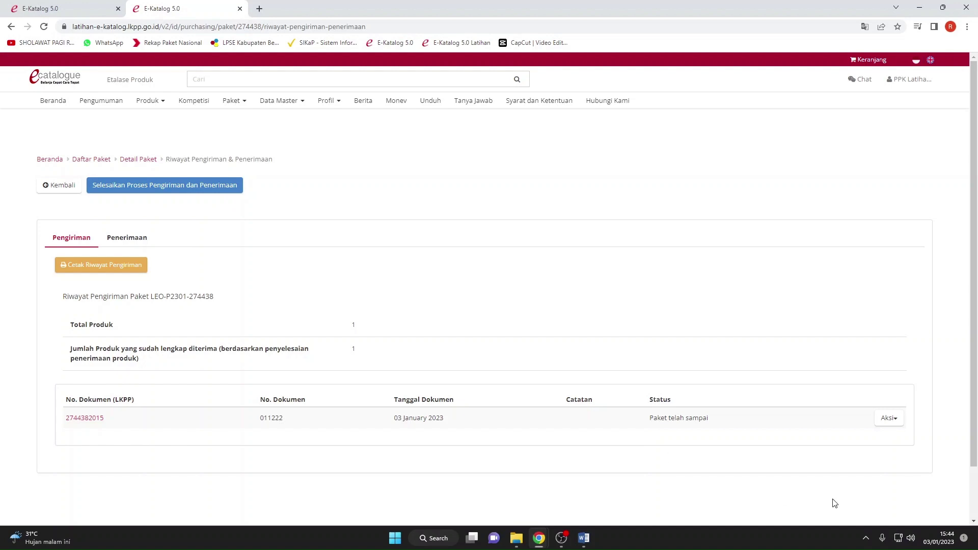
pyautogui.click(889, 419)
pyautogui.click(710, 324)
pyautogui.click(218, 188)
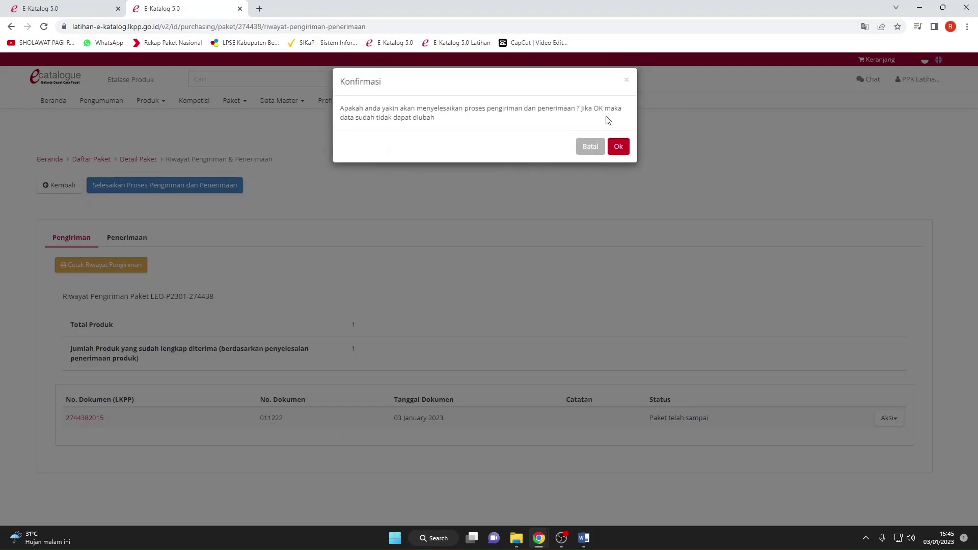
pyautogui.click(612, 147)
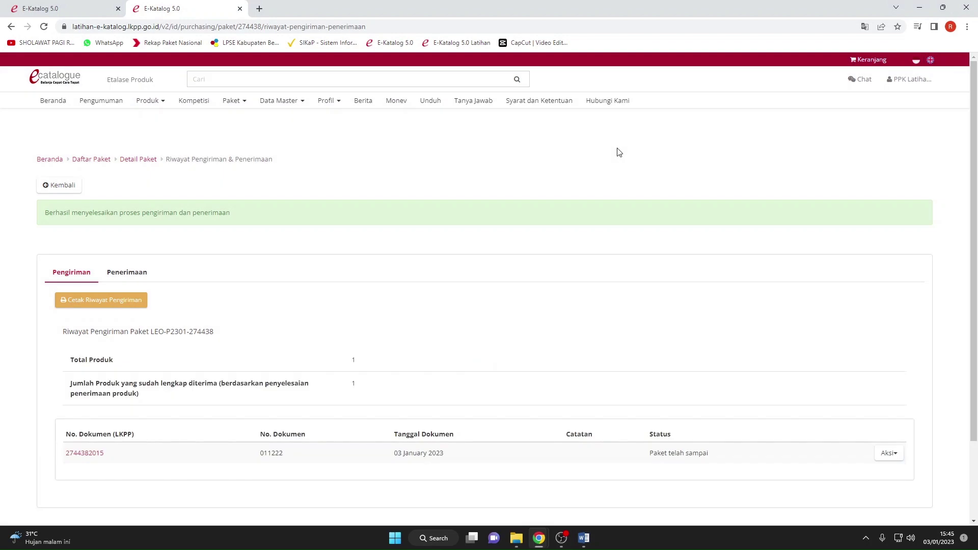
pyautogui.scroll(-2, 606, 155)
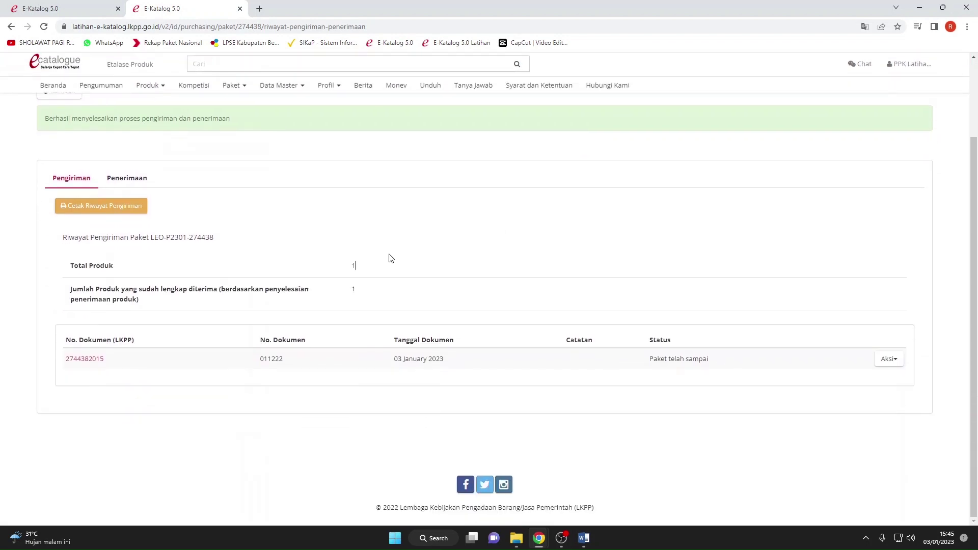
pyautogui.click(104, 204)
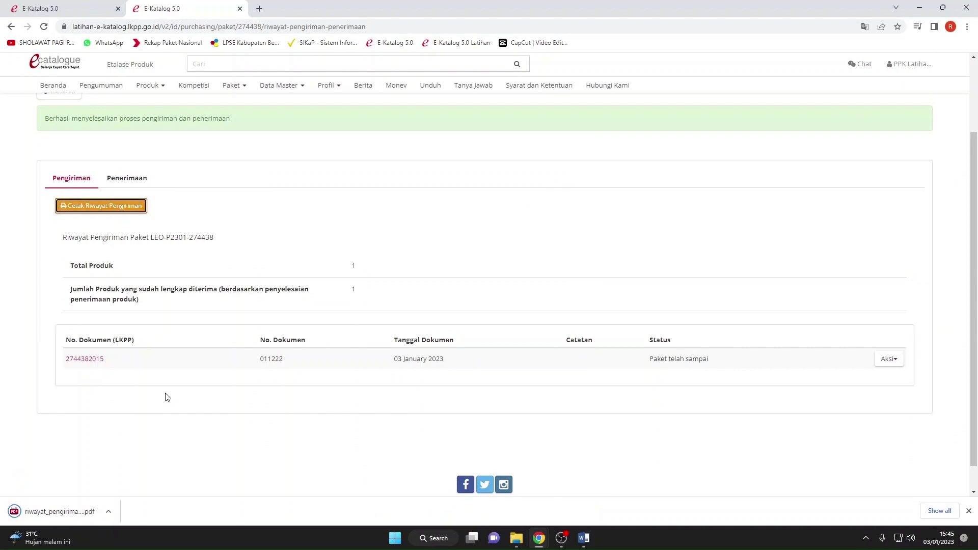
pyautogui.click(107, 511)
pyautogui.click(130, 433)
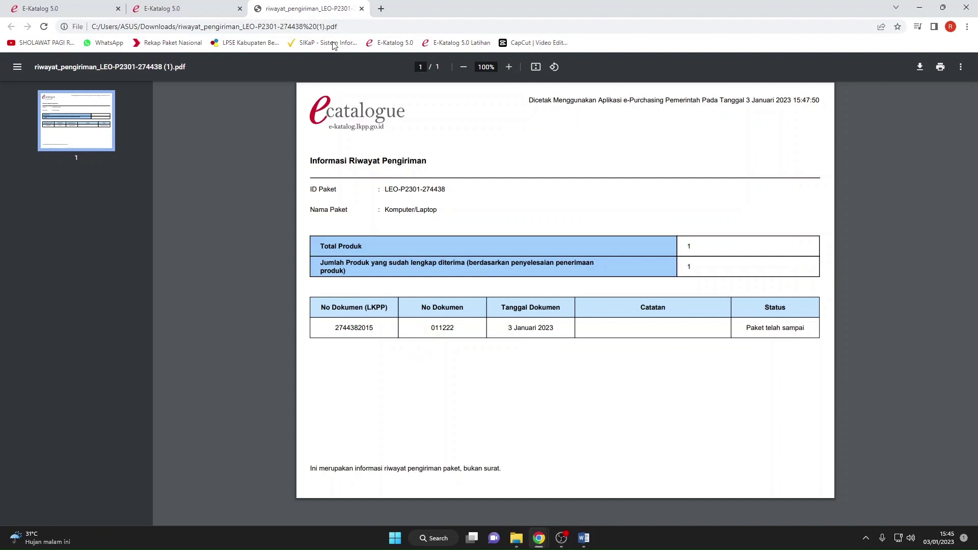
pyautogui.click(361, 9)
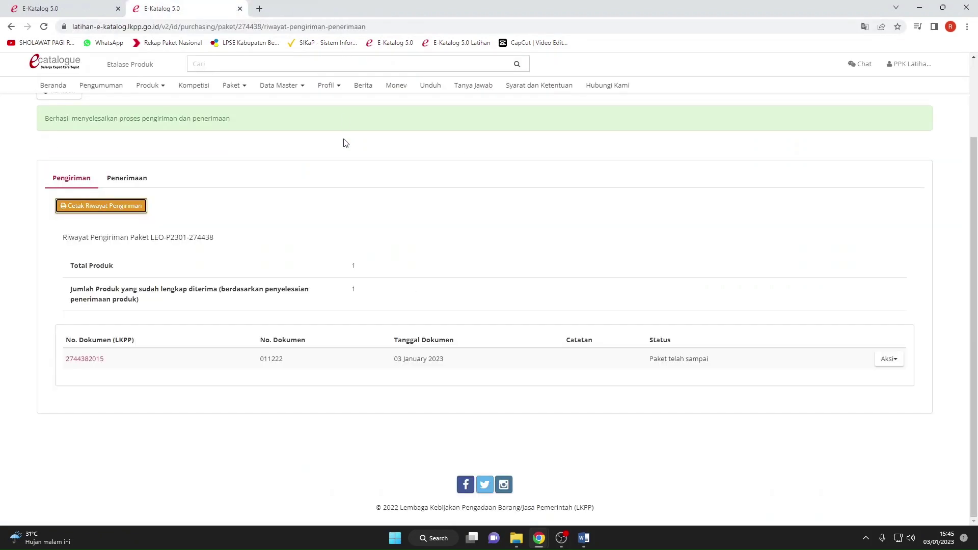
pyautogui.click(397, 208)
pyautogui.scroll(2, 397, 207)
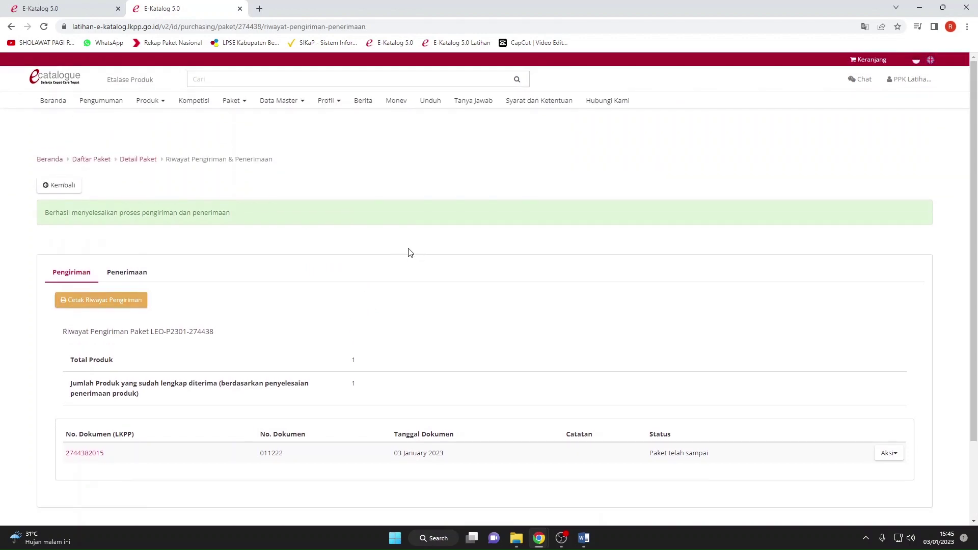
pyautogui.click(370, 227)
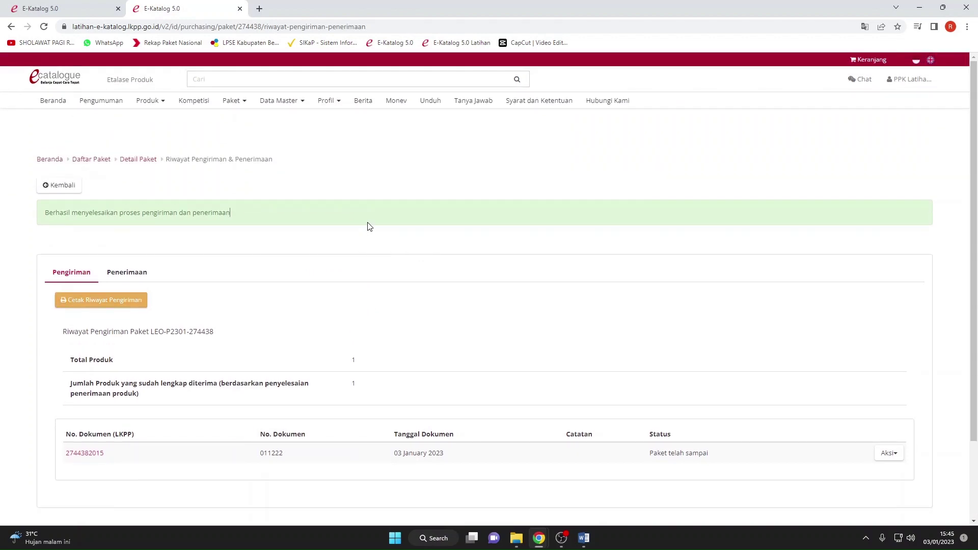
pyautogui.click(245, 102)
pyautogui.click(249, 139)
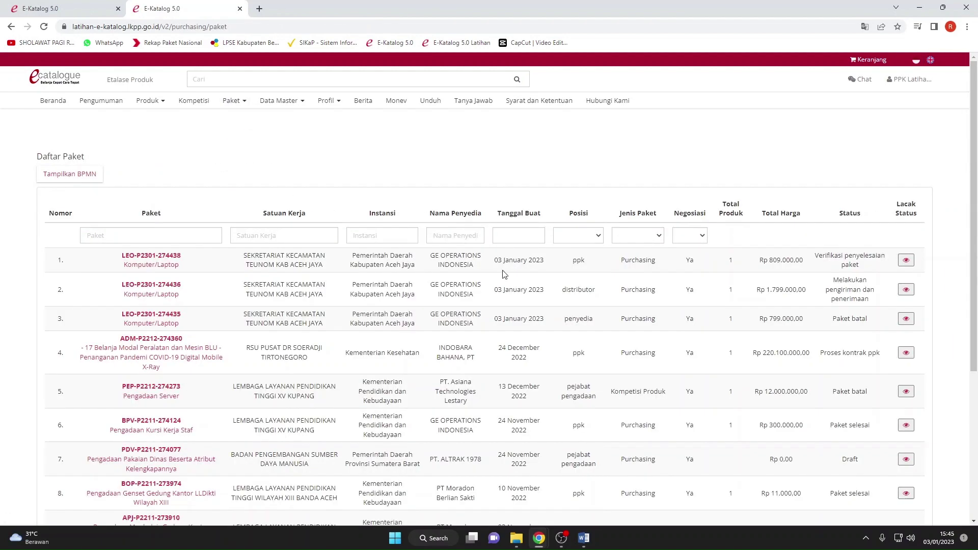
pyautogui.click(906, 264)
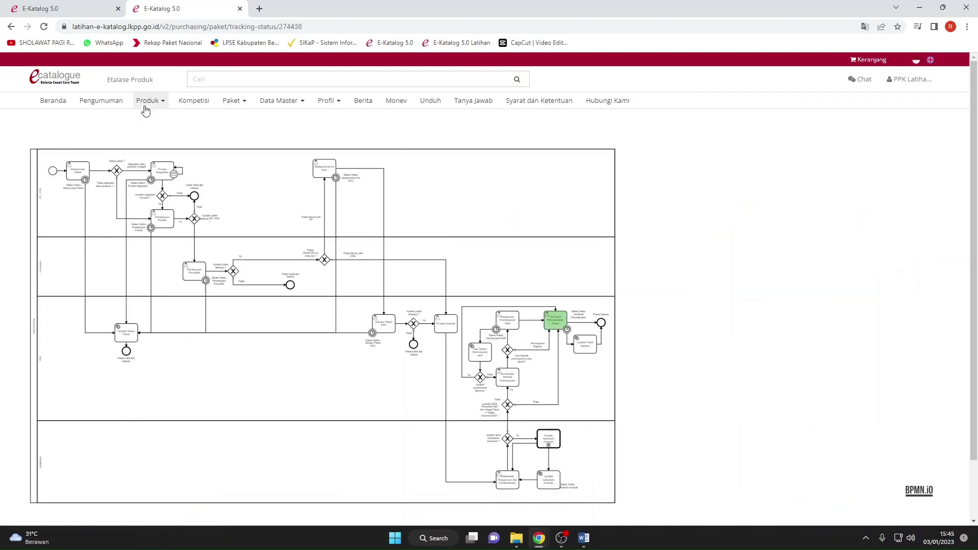
pyautogui.moveTo(236, 108)
pyautogui.click(235, 139)
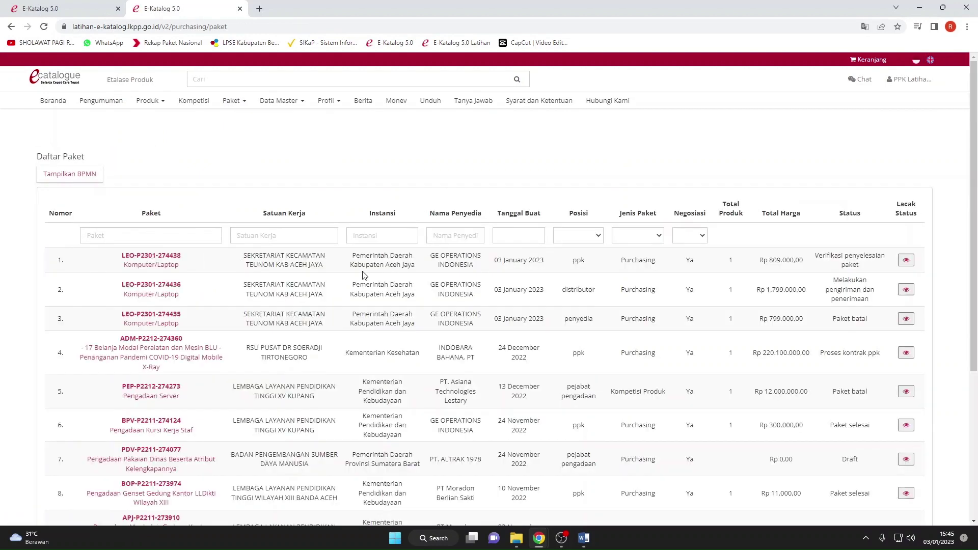
pyautogui.moveTo(885, 269); pyautogui.dragTo(804, 260)
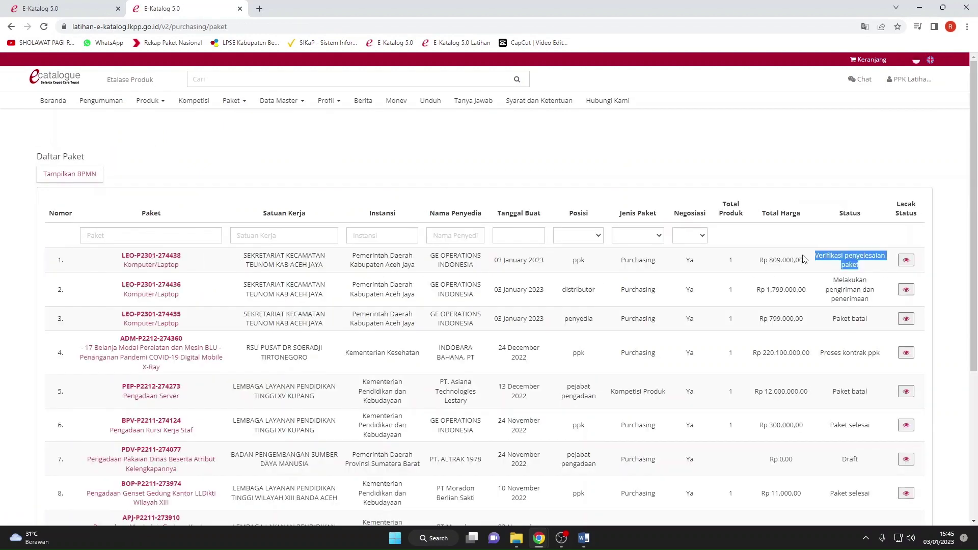
pyautogui.click(773, 260)
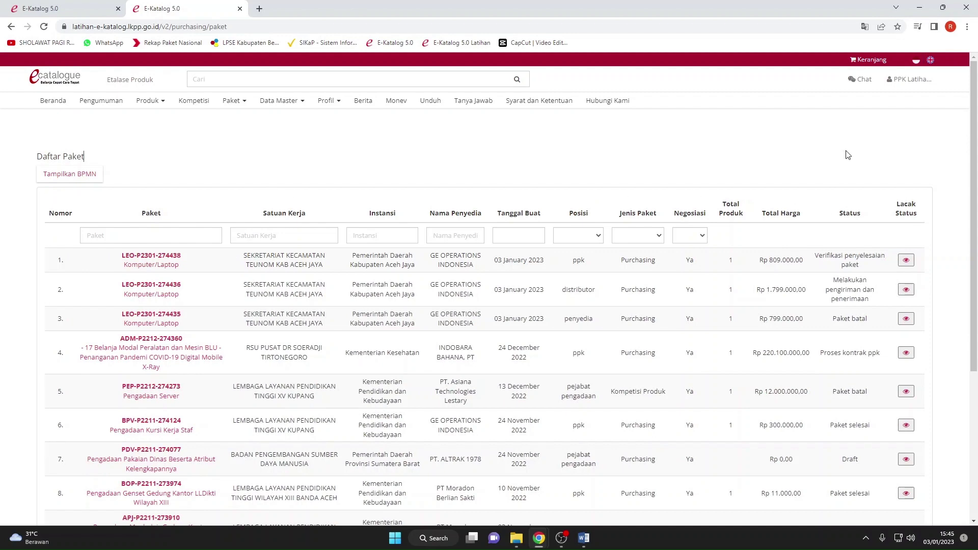
pyautogui.click(910, 80)
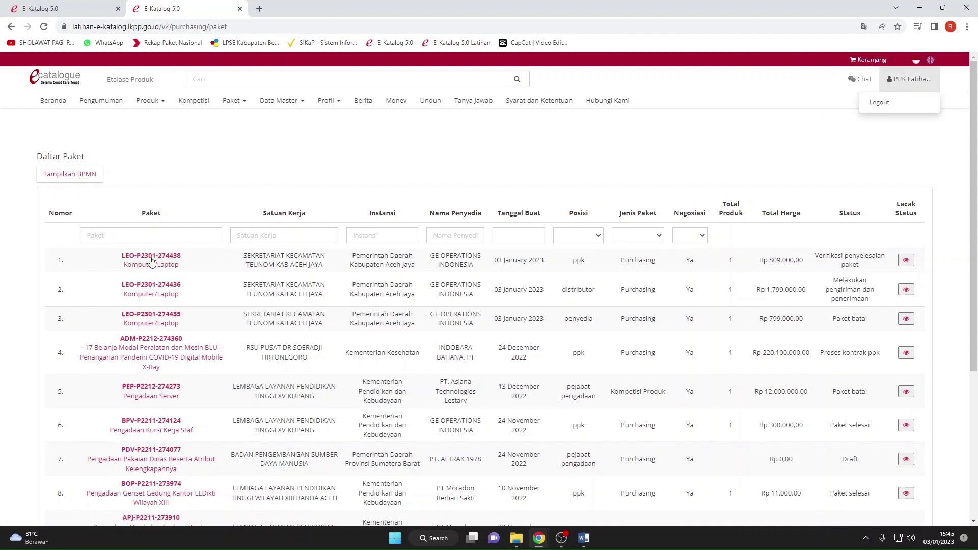
pyautogui.click(149, 257)
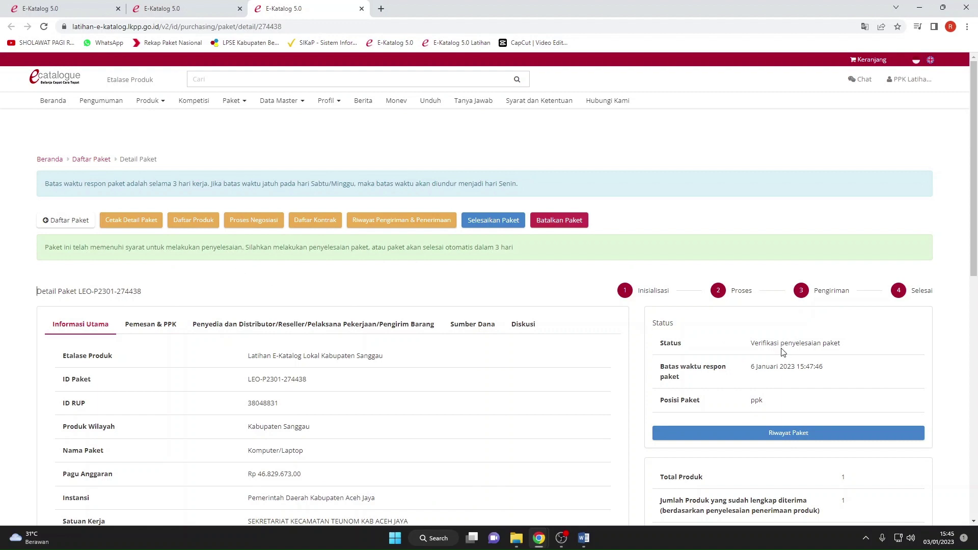
pyautogui.moveTo(848, 348); pyautogui.dragTo(750, 353)
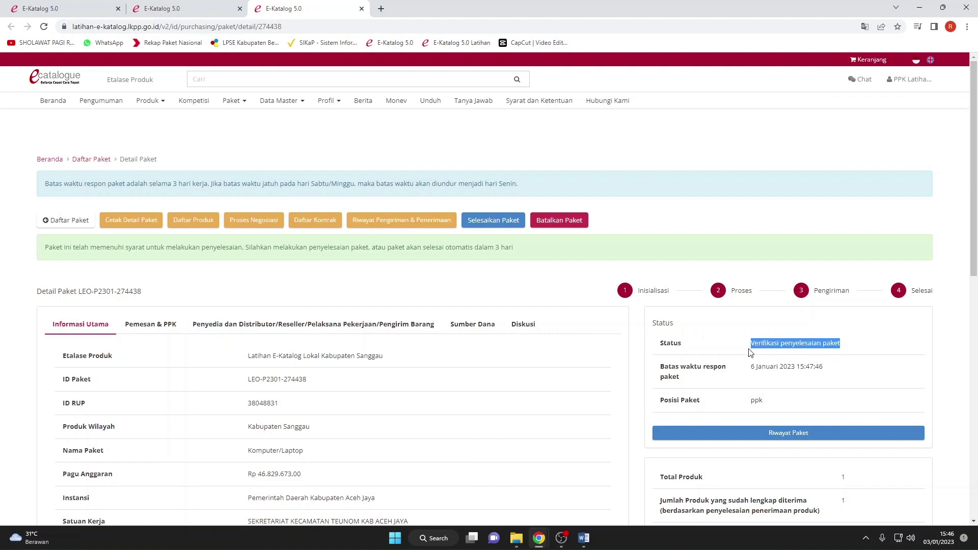
pyautogui.click(748, 353)
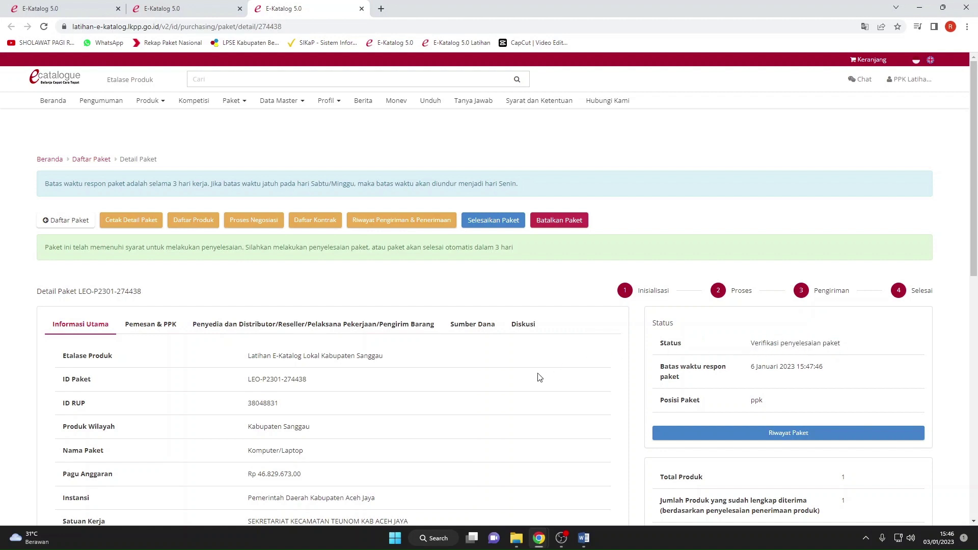
pyautogui.scroll(-2, 537, 378)
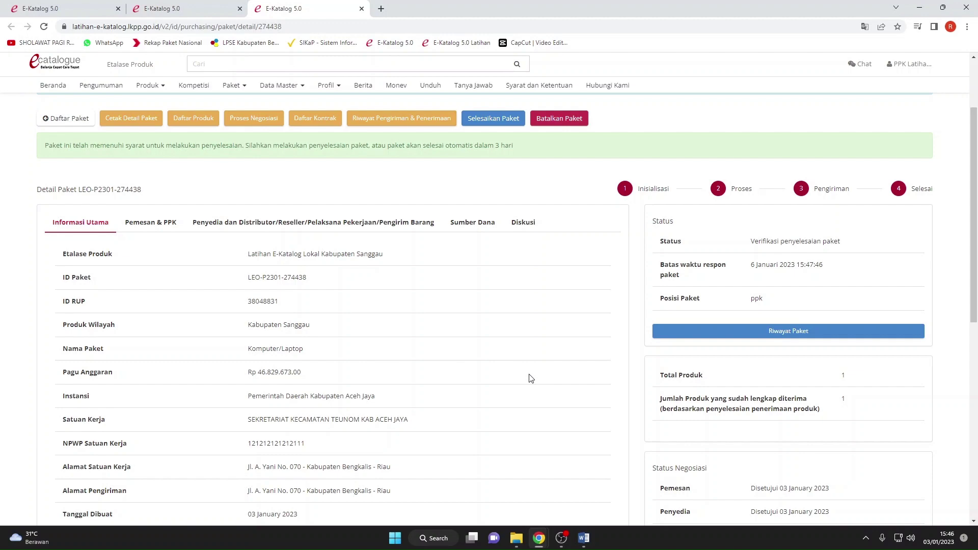
pyautogui.scroll(-5, 528, 378)
pyautogui.scroll(5, 516, 380)
pyautogui.scroll(1, 499, 367)
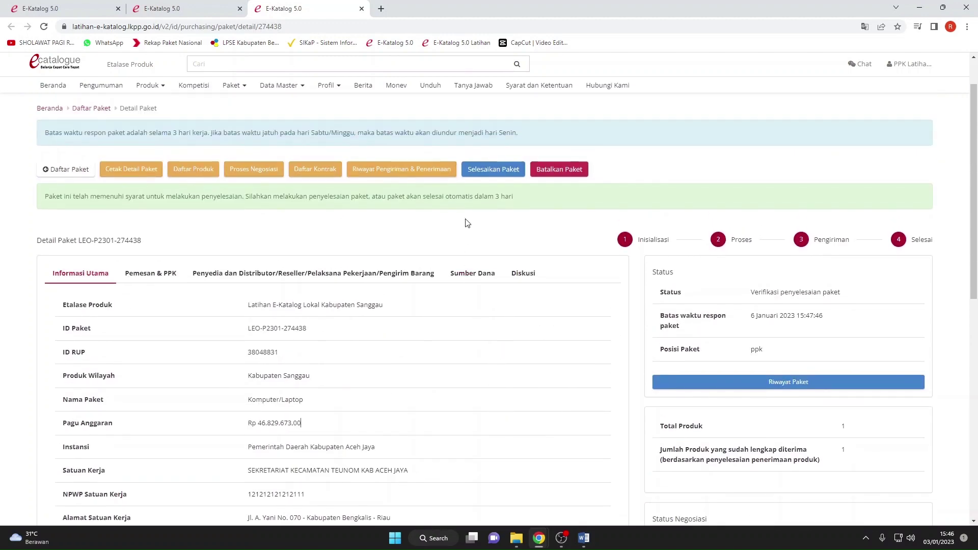
# Complete the package with four-star Akurasi Produk and Pelayanan ratings.
pyautogui.click(493, 177)
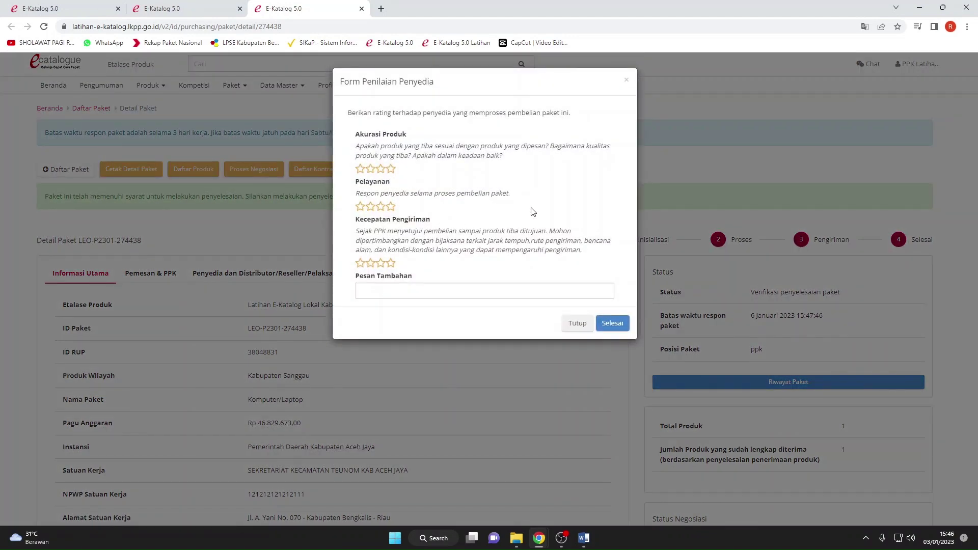
pyautogui.click(393, 208)
pyautogui.click(609, 324)
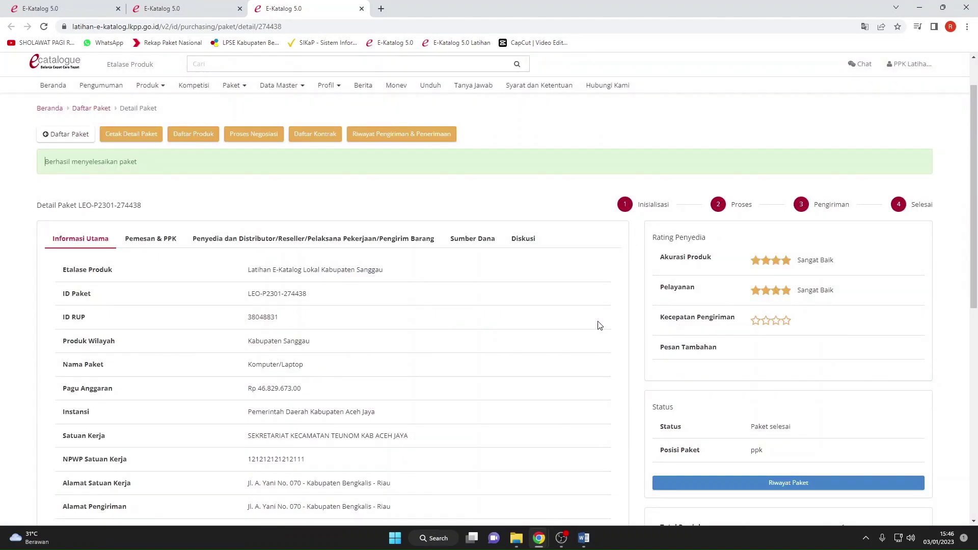
# Check the Sangat Baik provider rating and download the cetak_pesanan PDF via Cetak Detail Paket.
pyautogui.moveTo(802, 324); pyautogui.dragTo(759, 270)
pyautogui.click(743, 320)
pyautogui.scroll(-7, 743, 351)
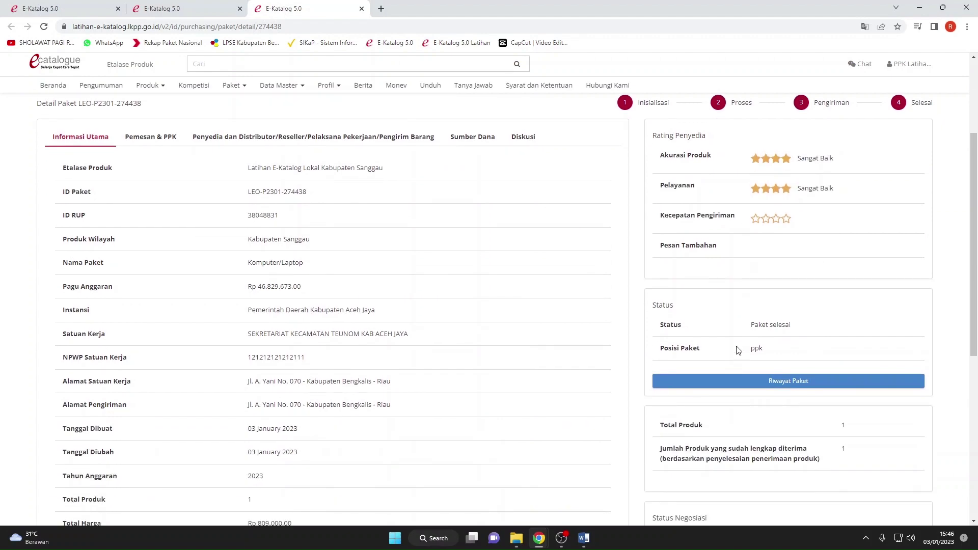
pyautogui.scroll(-2, 558, 354)
pyautogui.scroll(10, 509, 351)
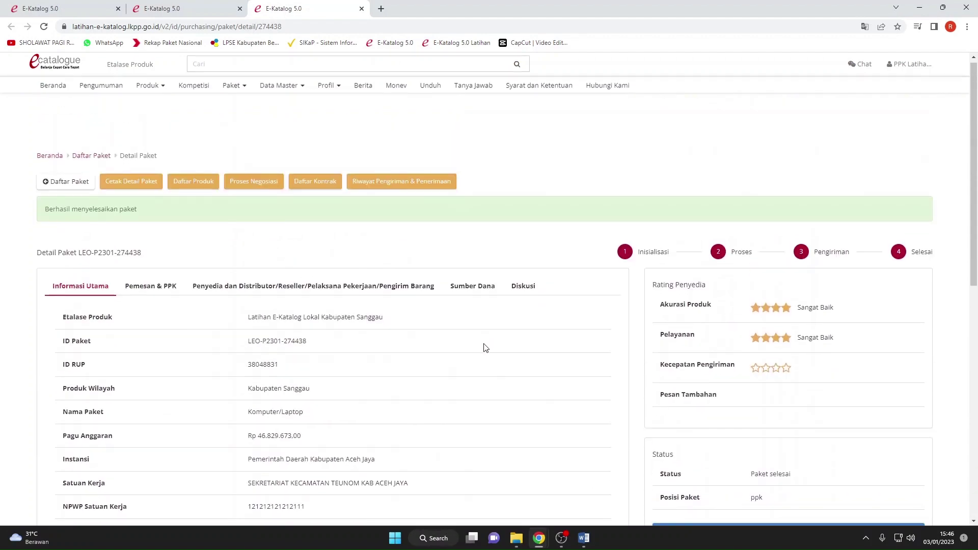
pyautogui.click(131, 189)
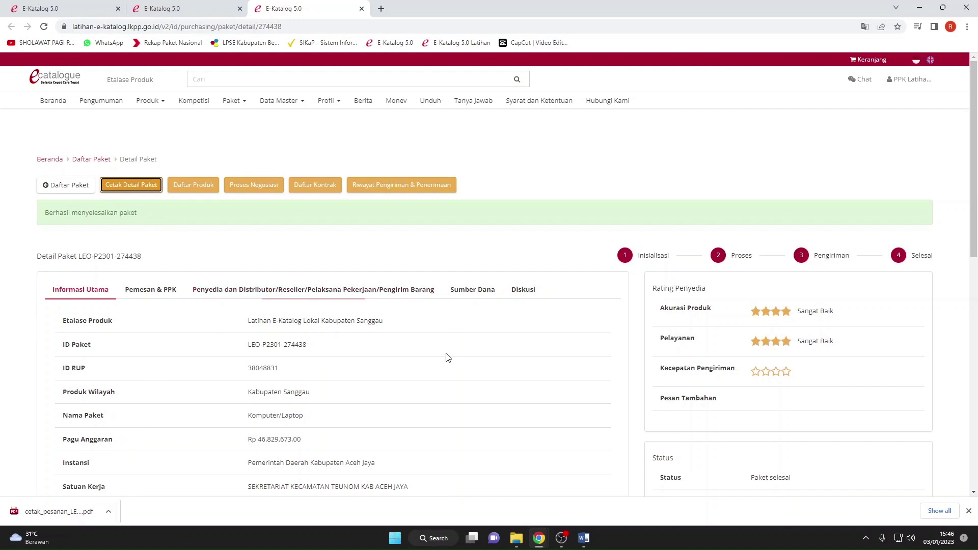
pyautogui.click(109, 511)
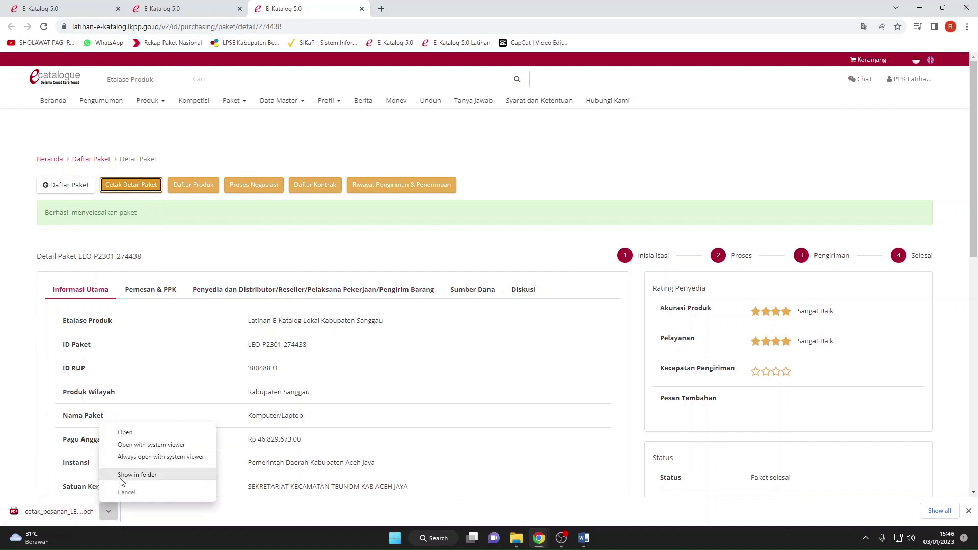
pyautogui.click(128, 431)
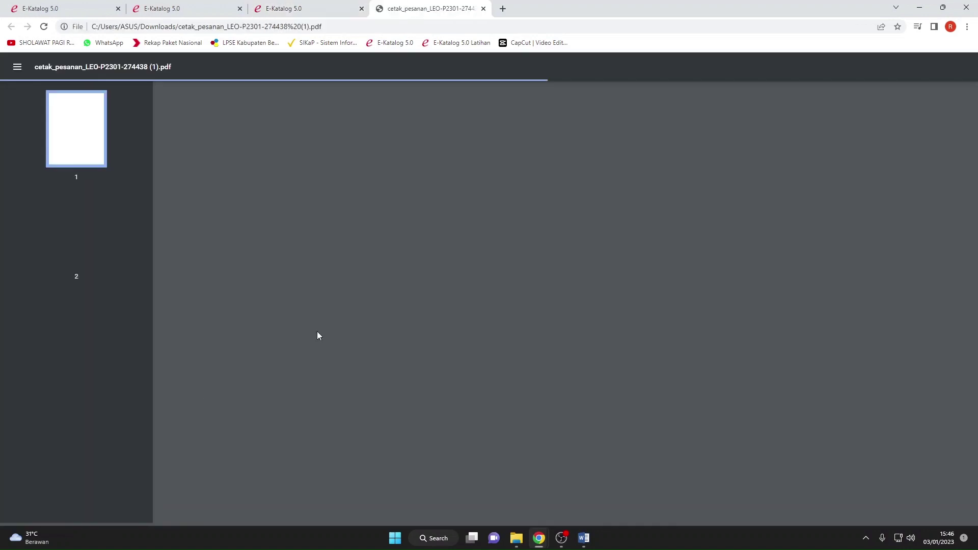
pyautogui.scroll(-7, 377, 299)
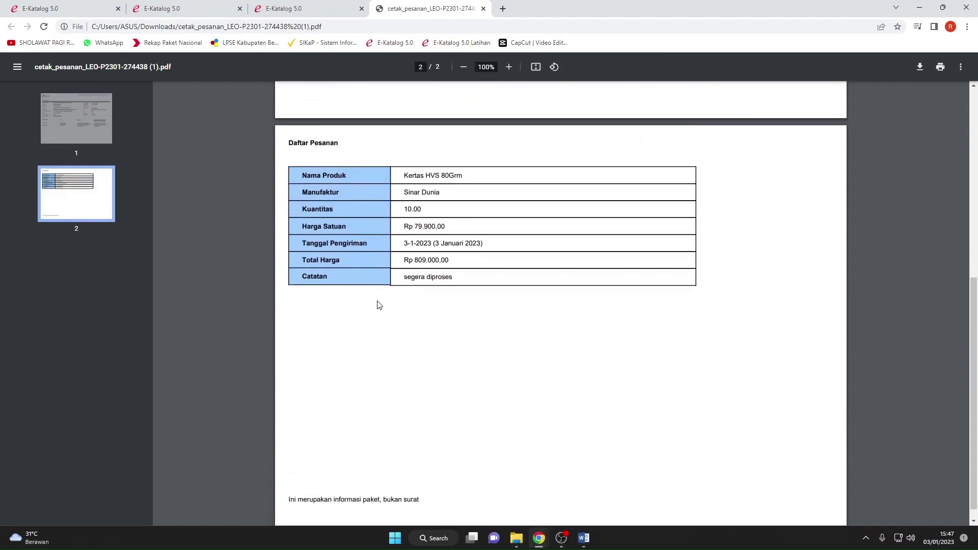
pyautogui.scroll(5, 376, 304)
pyautogui.click(483, 9)
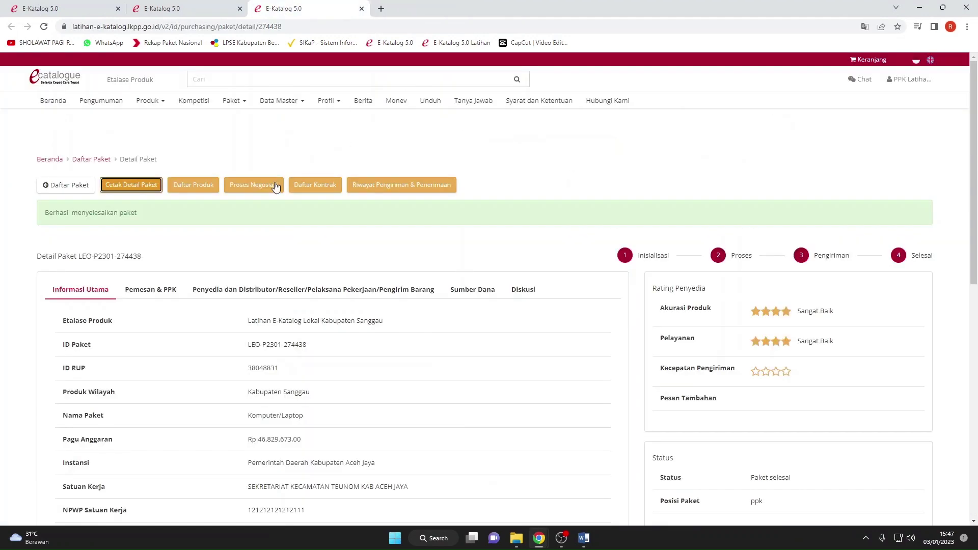
# Review the product's Riwayat Negosiasi from Daftar Produk, then return to package details.
pyautogui.click(206, 188)
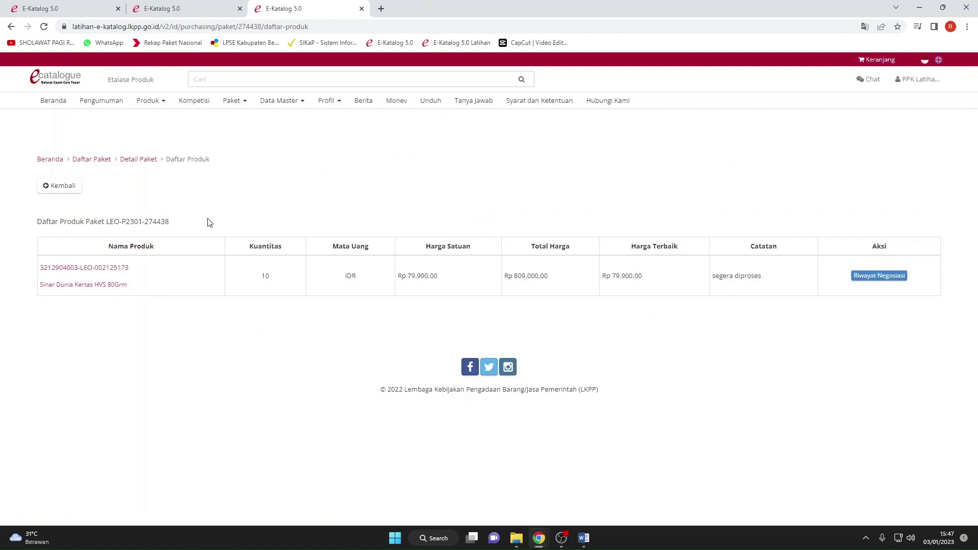
pyautogui.click(874, 279)
pyautogui.scroll(-1, 620, 246)
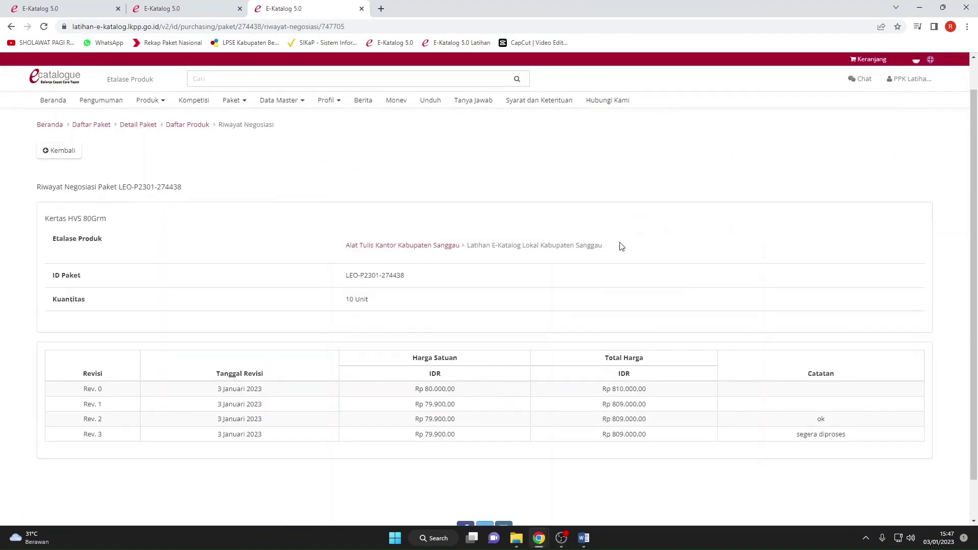
pyautogui.scroll(1, 575, 243)
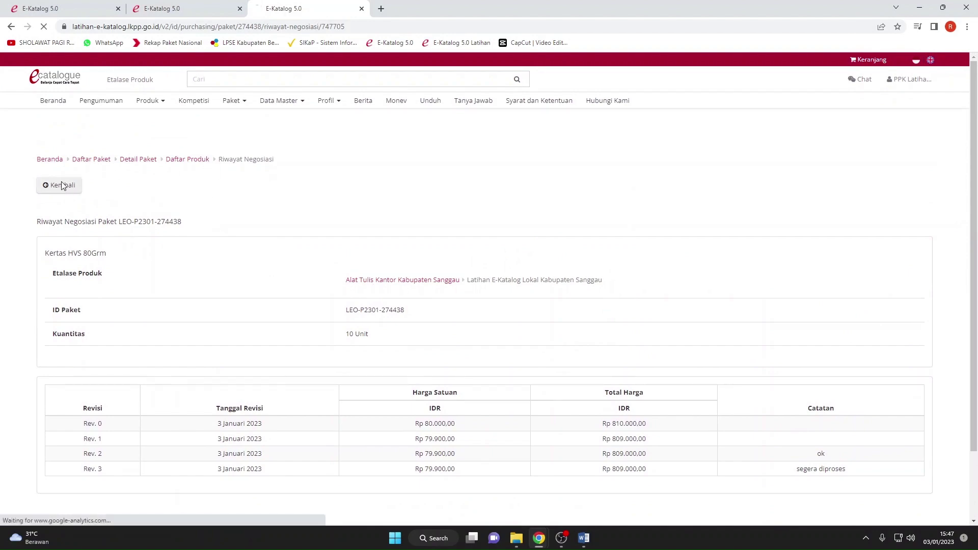
pyautogui.click(60, 186)
pyautogui.click(78, 186)
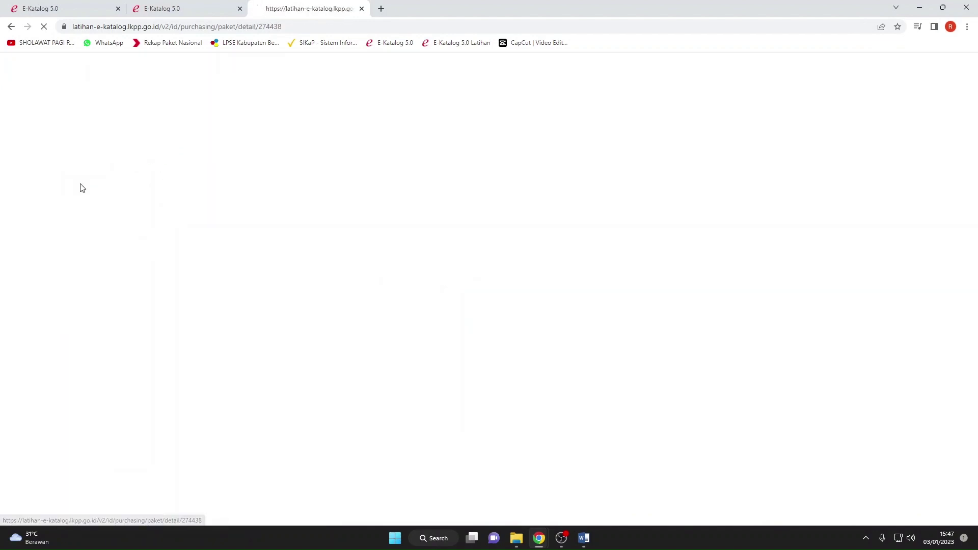
# Show Daftar Kontrak with its single Rp 809.000,00 contract and check its Aksi options.
pyautogui.click(330, 194)
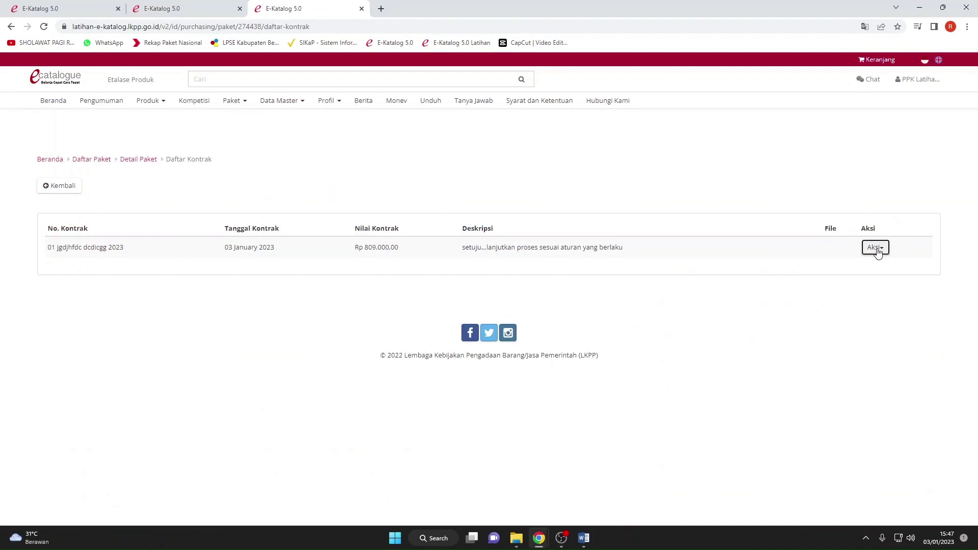
pyautogui.click(876, 249)
pyautogui.click(875, 248)
# Log out of the current account and close the extra E-Katalog tabs.
pyautogui.click(898, 107)
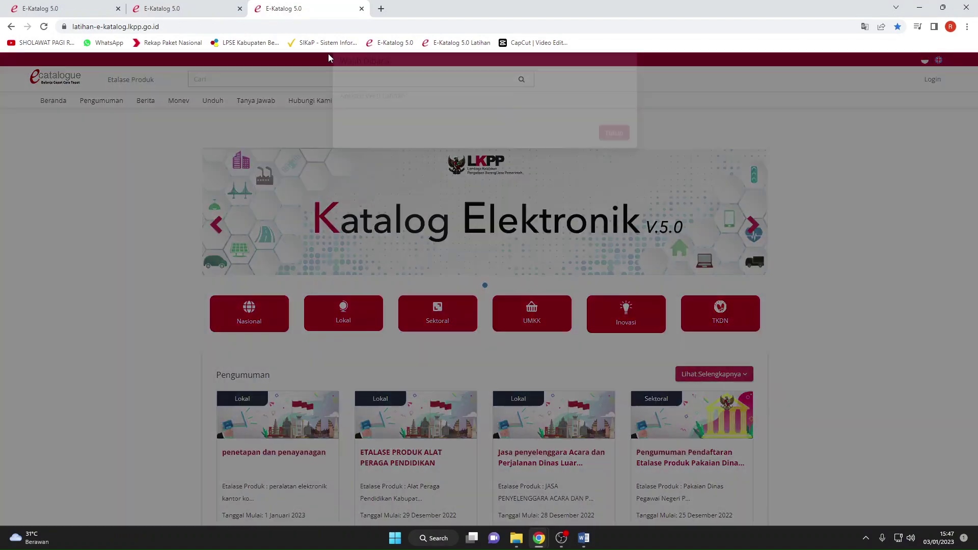
pyautogui.click(614, 142)
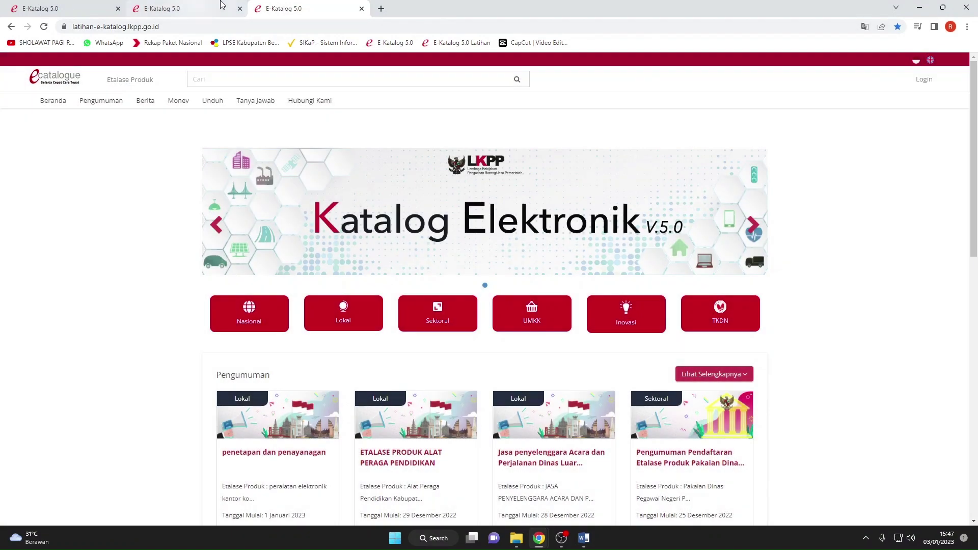
pyautogui.click(240, 8)
pyautogui.click(101, 12)
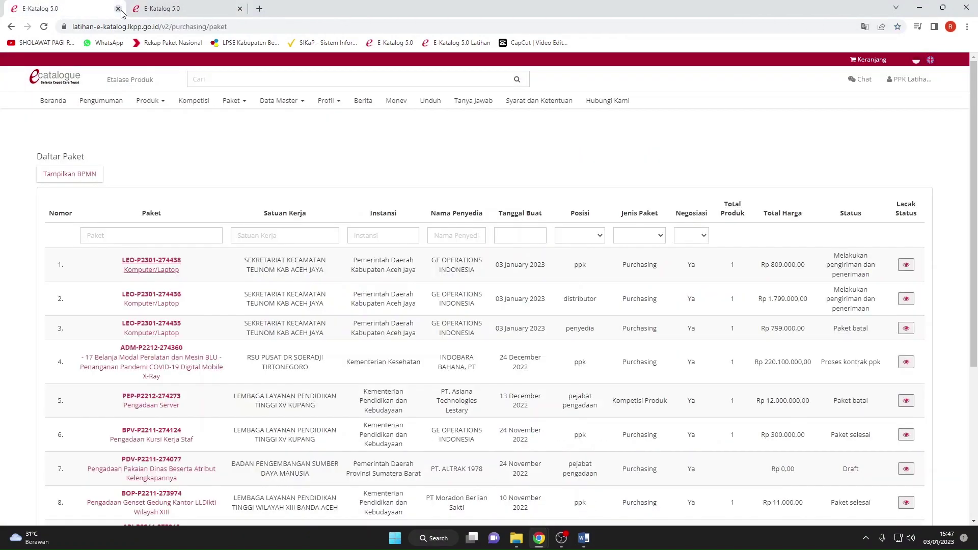
pyautogui.click(117, 8)
# Sign back in with the PP training account's username and password, then close the training-version notice.
pyautogui.click(930, 80)
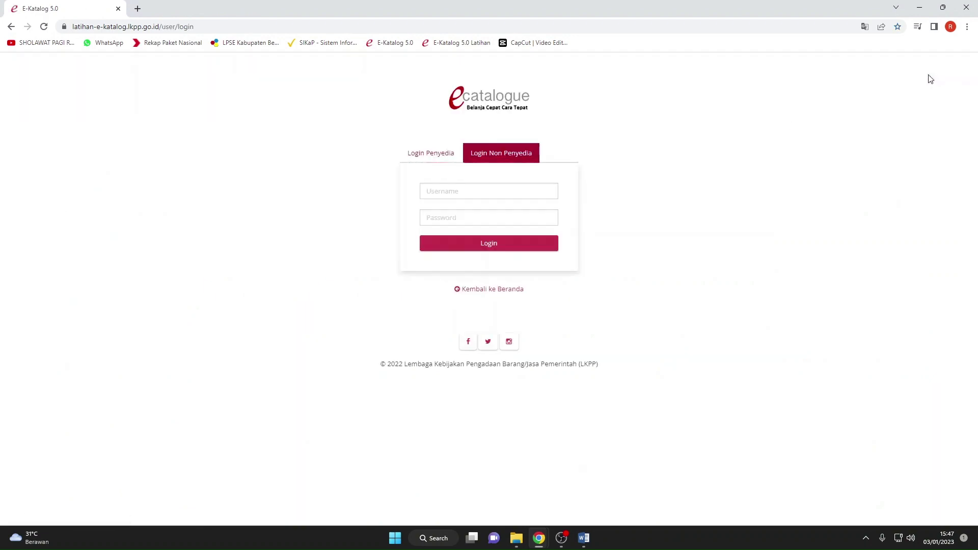
pyautogui.click(476, 195)
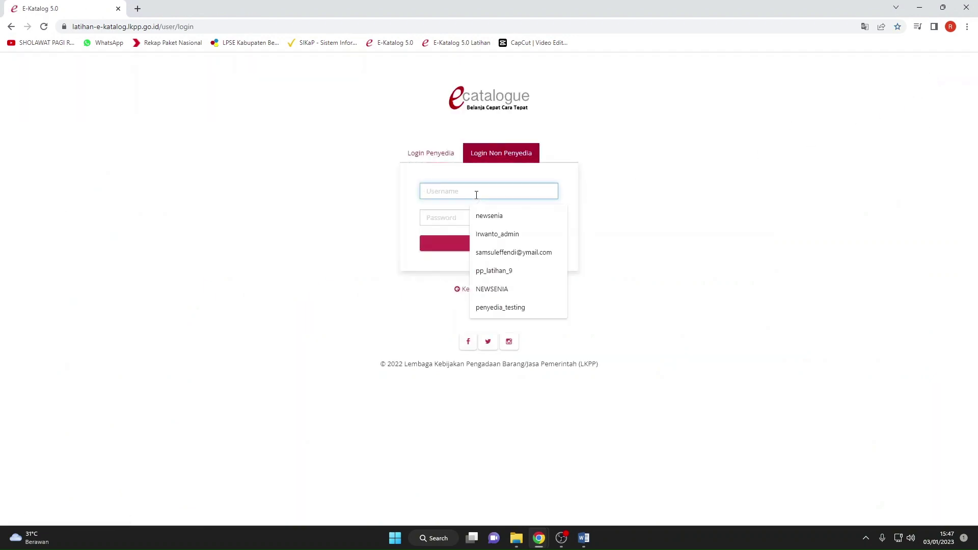
pyautogui.write('pp')
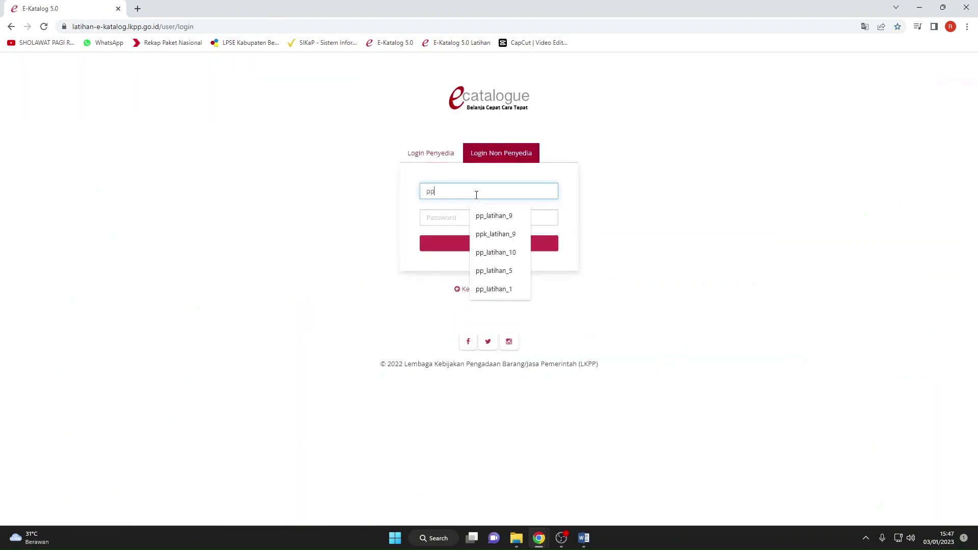
pyautogui.click(478, 216)
pyautogui.click(464, 213)
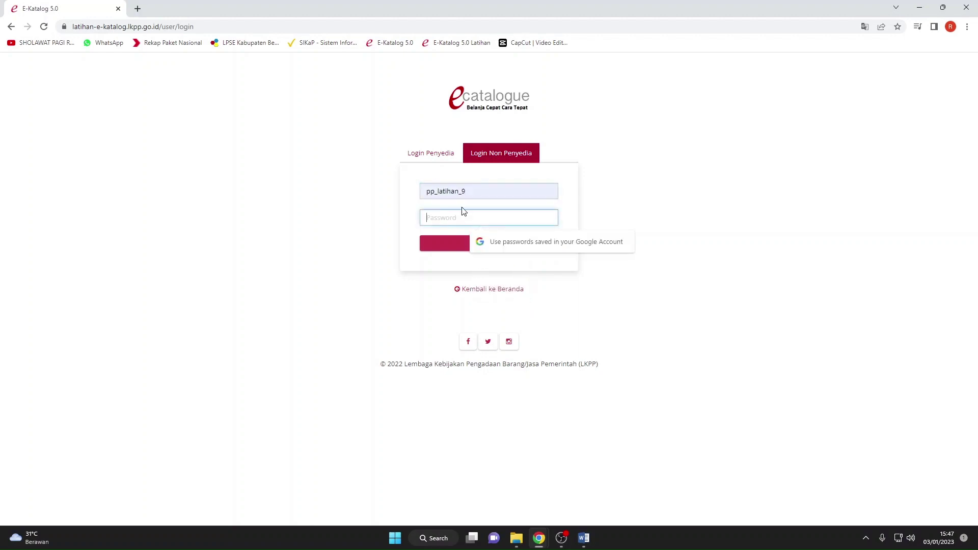
pyautogui.write('12')
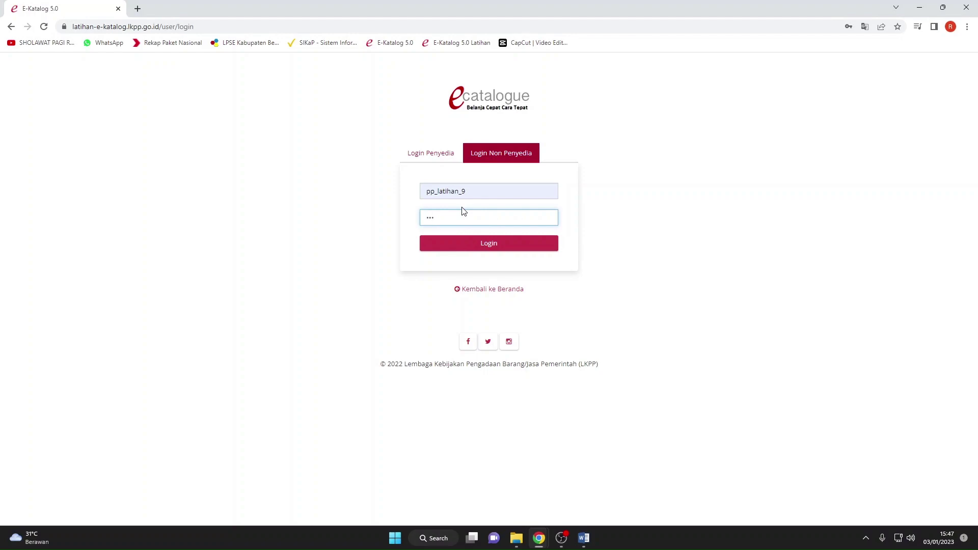
pyautogui.press('BackSpace')
pyautogui.press('BackSpace')
pyautogui.press('BackSpace')
pyautogui.write('123456')
pyautogui.press('Return')
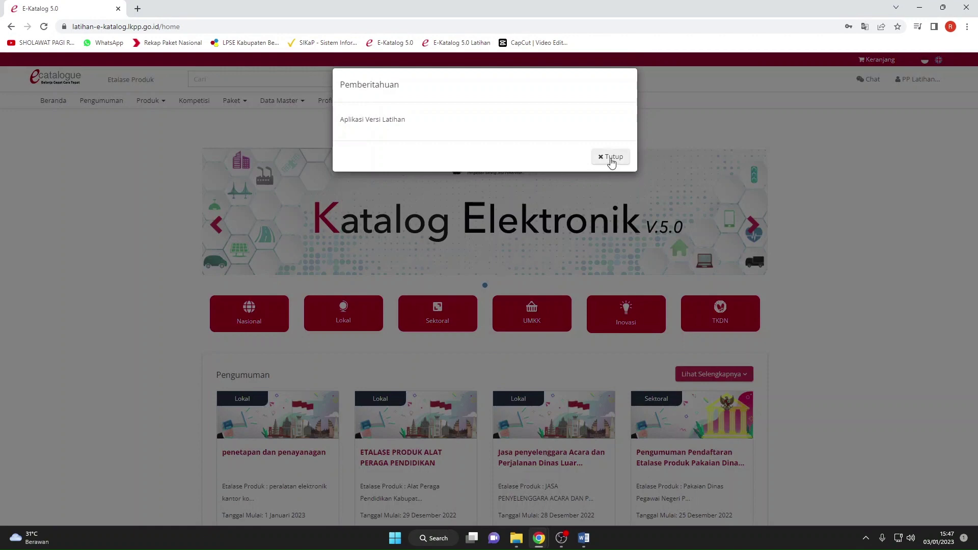
pyautogui.click(611, 157)
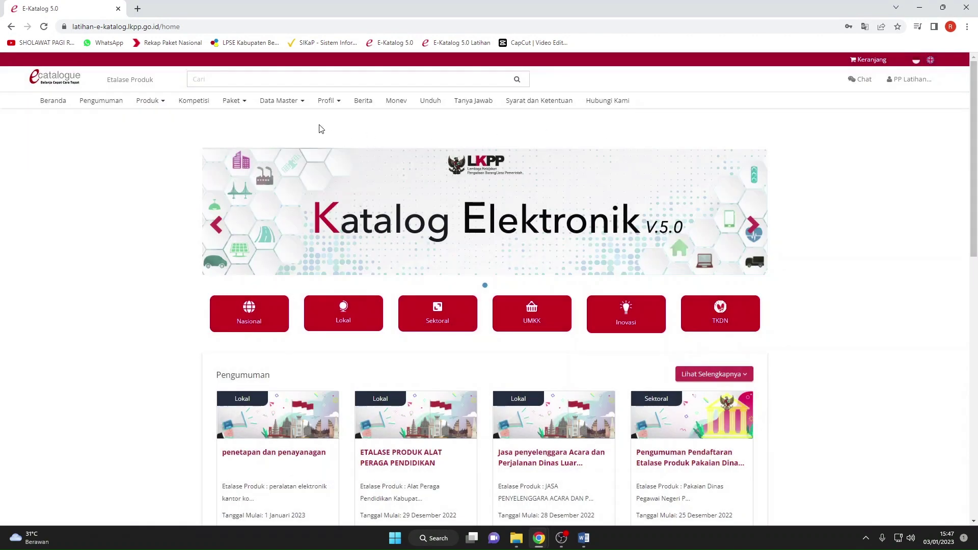
pyautogui.click(333, 108)
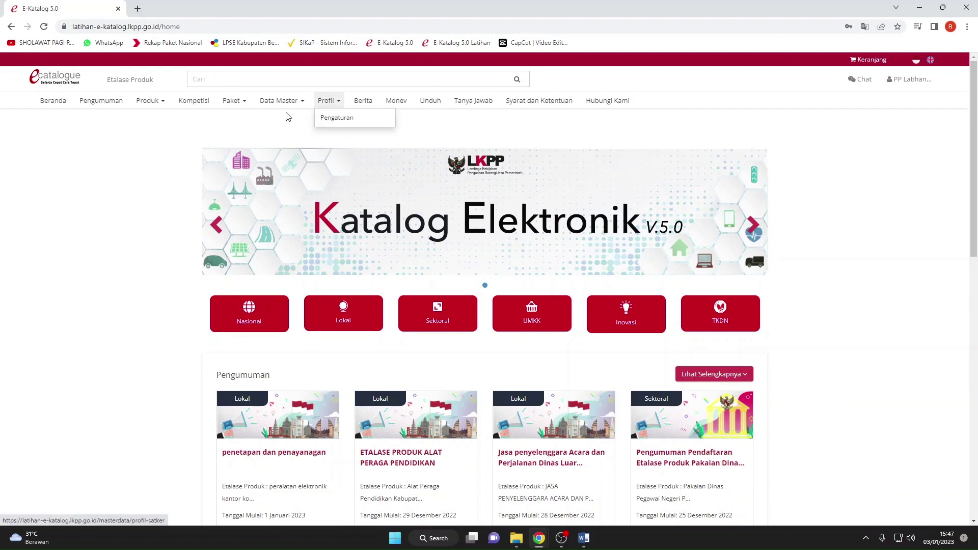
pyautogui.click(269, 113)
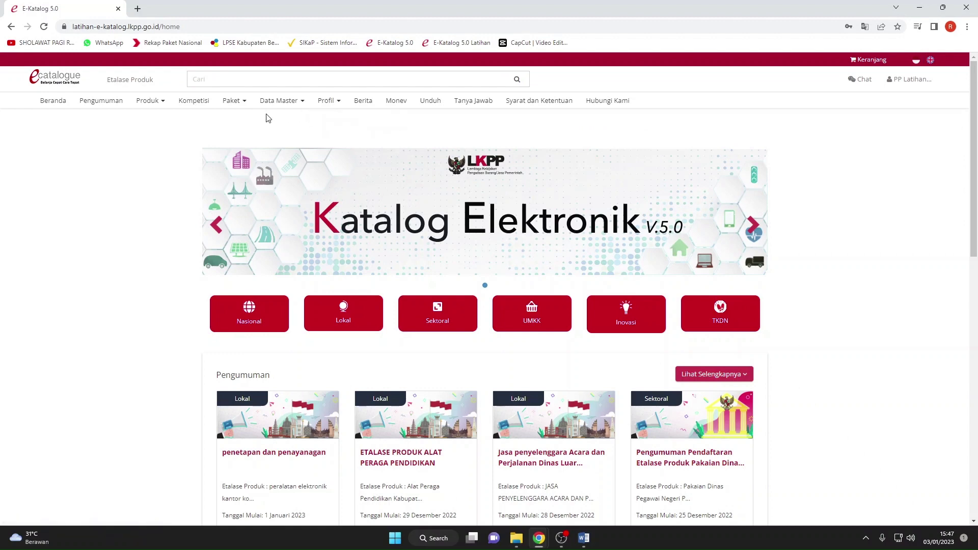
pyautogui.click(235, 111)
pyautogui.click(236, 134)
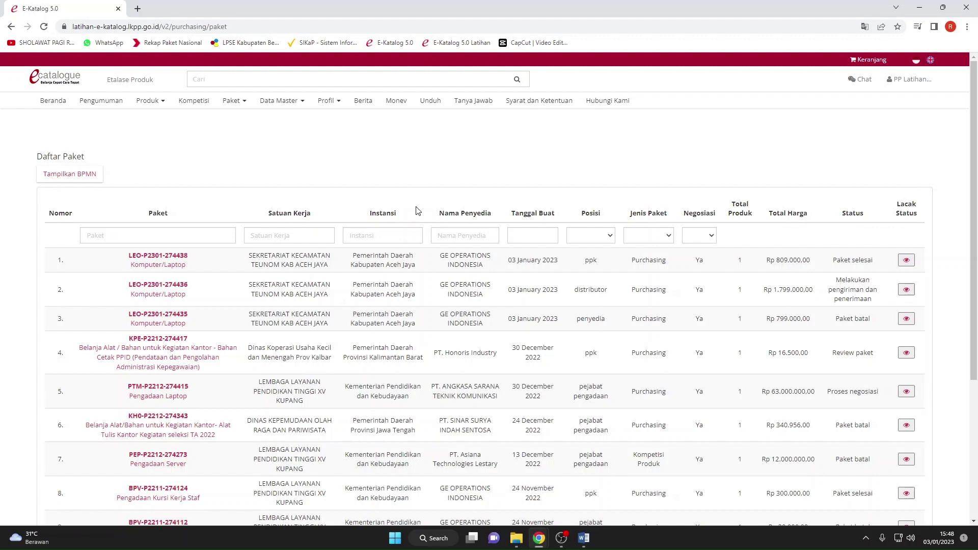
pyautogui.click(170, 256)
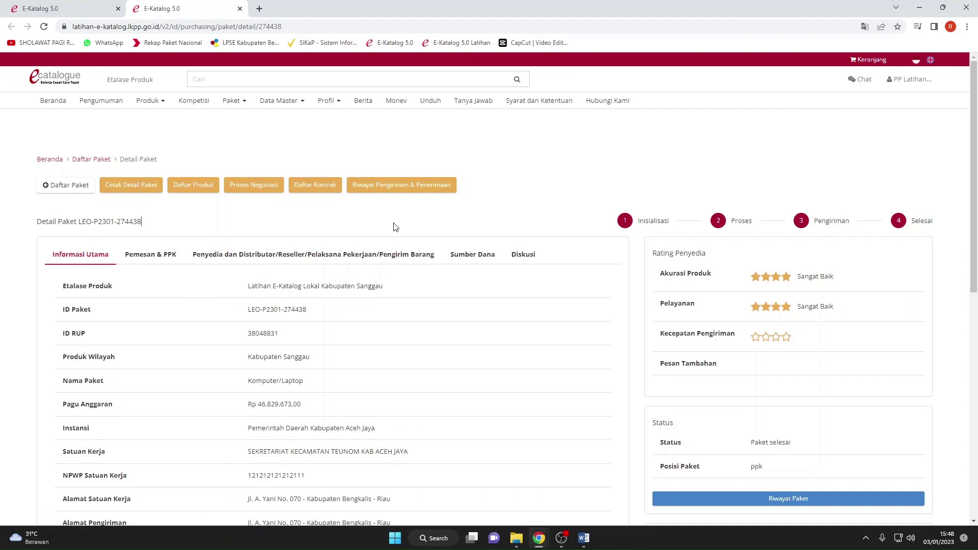
pyautogui.scroll(-2, 395, 227)
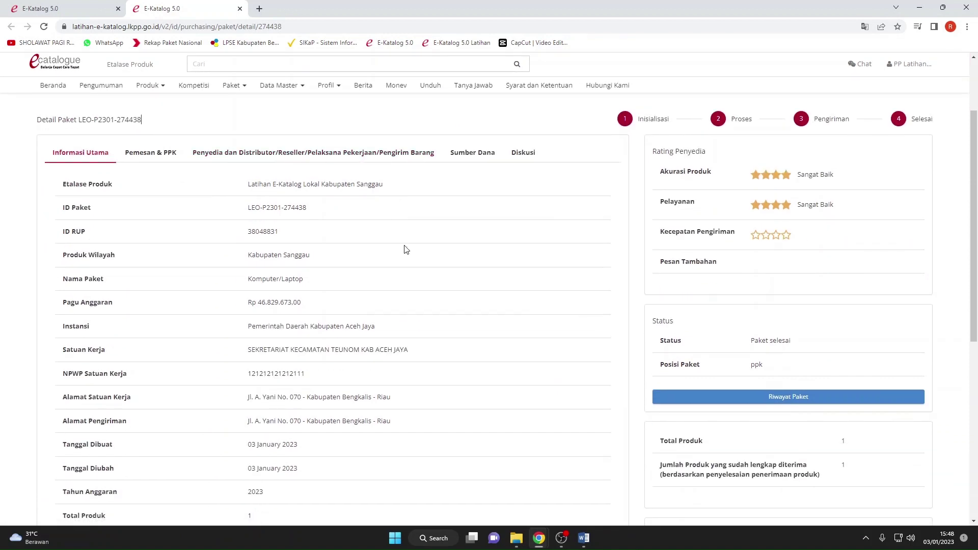
pyautogui.scroll(-1, 406, 249)
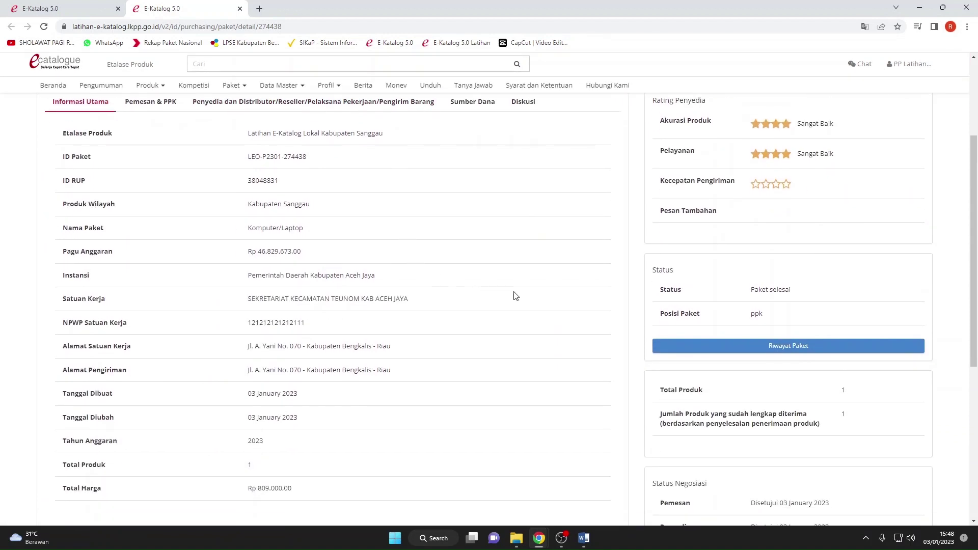
pyautogui.scroll(-4, 515, 295)
pyautogui.scroll(7, 513, 293)
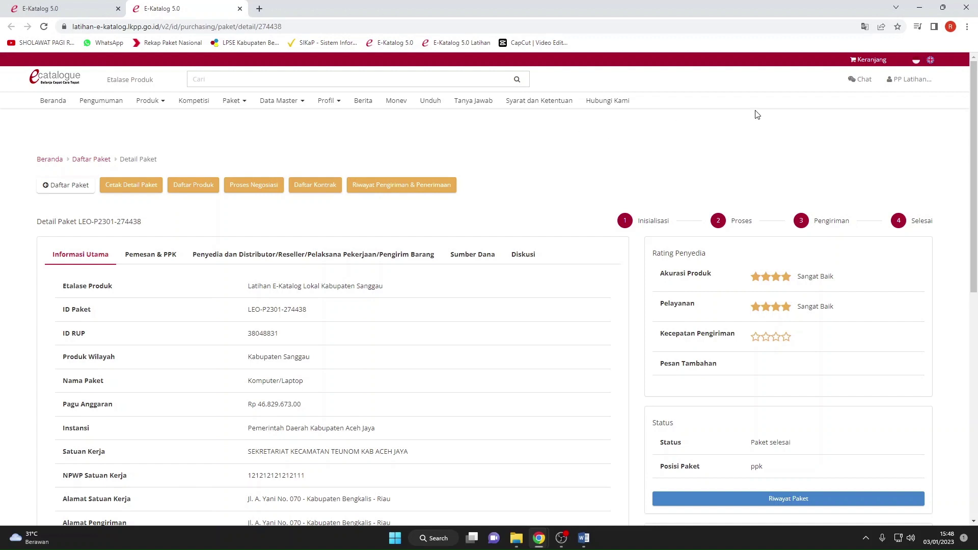
# Log out of the PP account, dismiss Wajib Dibaca, and close the first tab.
pyautogui.click(894, 83)
pyautogui.click(880, 104)
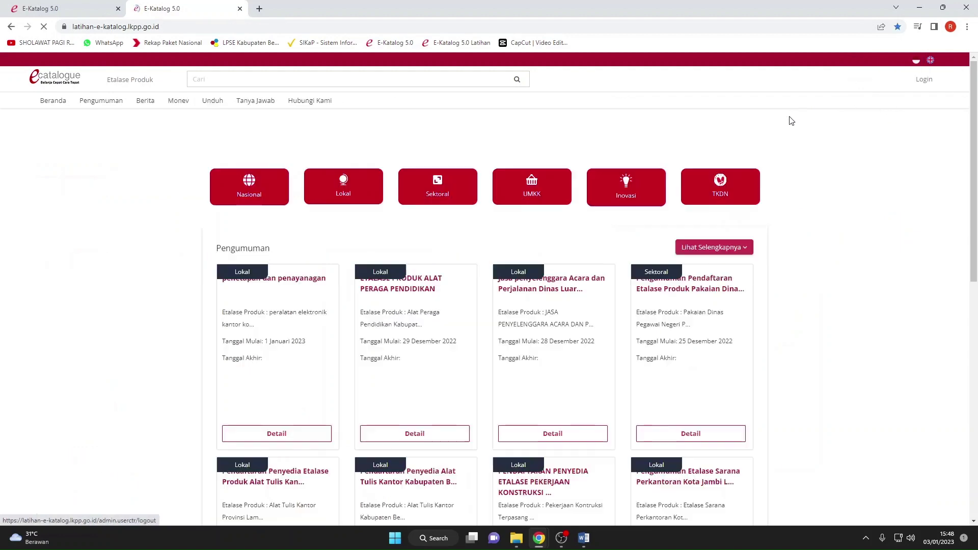
pyautogui.click(614, 157)
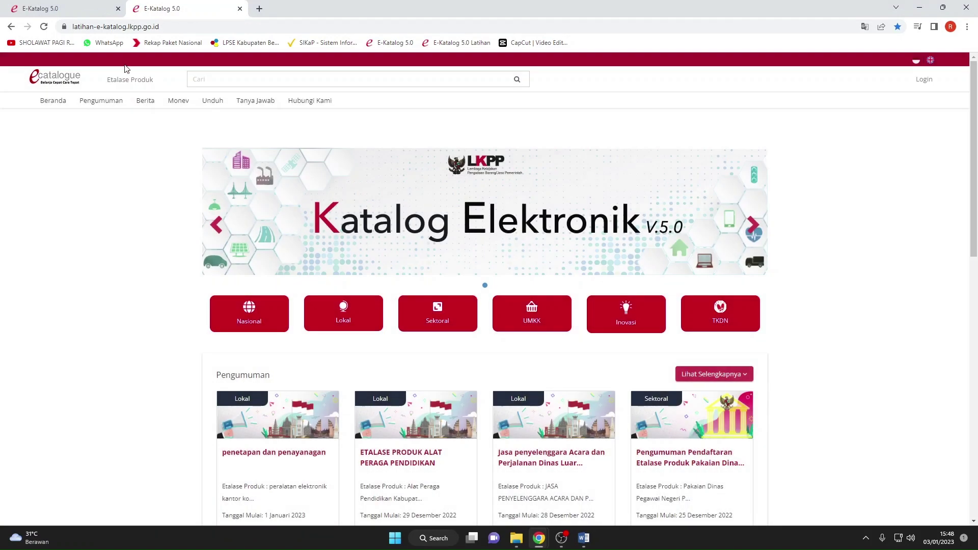
pyautogui.click(69, 9)
pyautogui.click(118, 9)
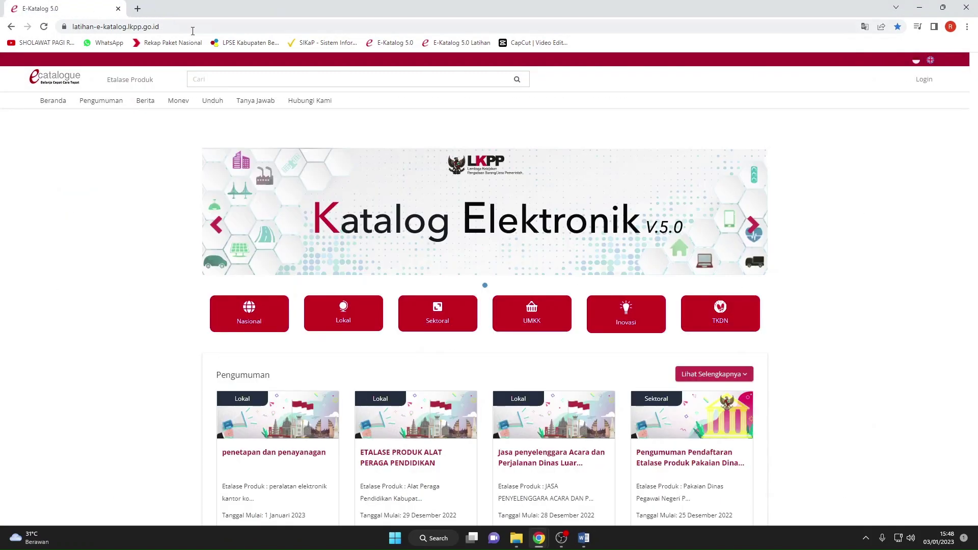
# Open YouTube in a new browser tab through the Google apps grid.
pyautogui.click(138, 8)
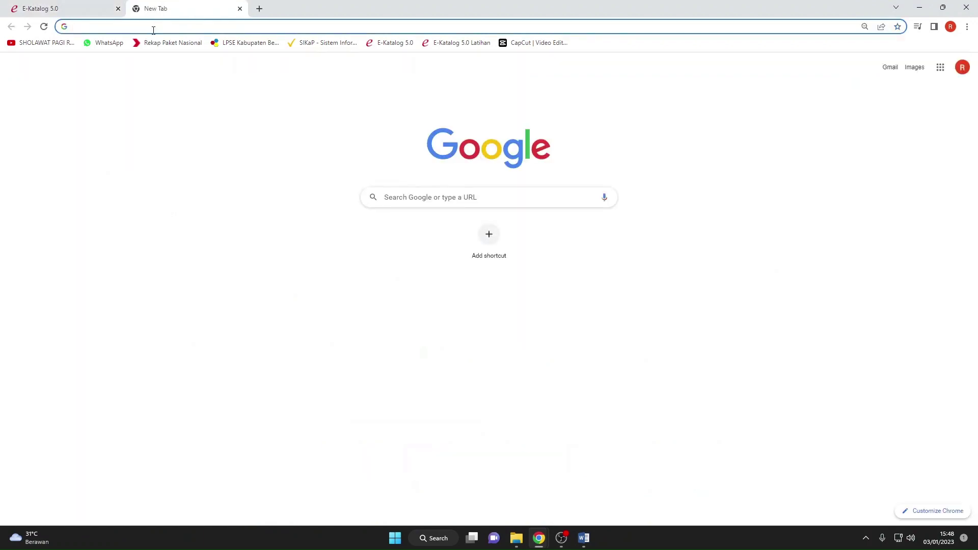
pyautogui.write('sa')
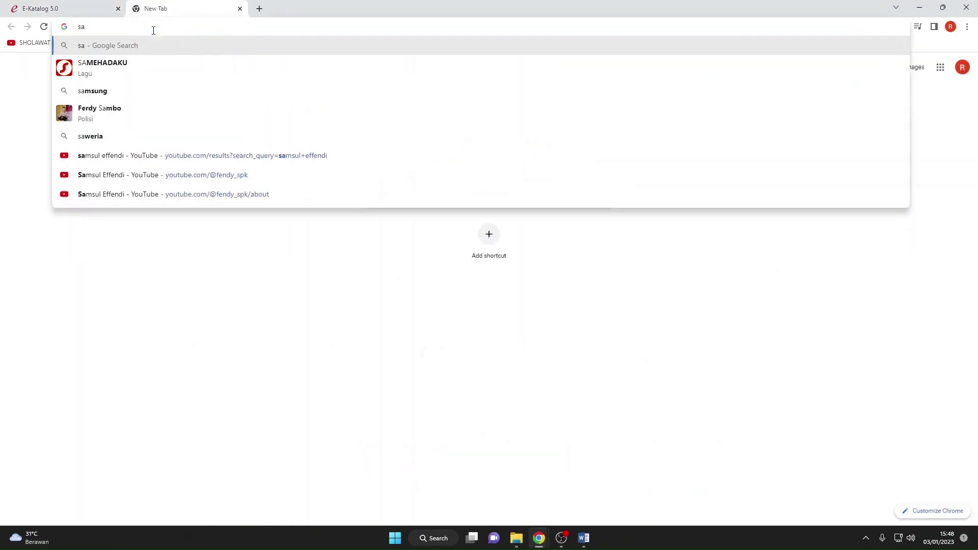
pyautogui.press('BackSpace')
pyautogui.press('BackSpace')
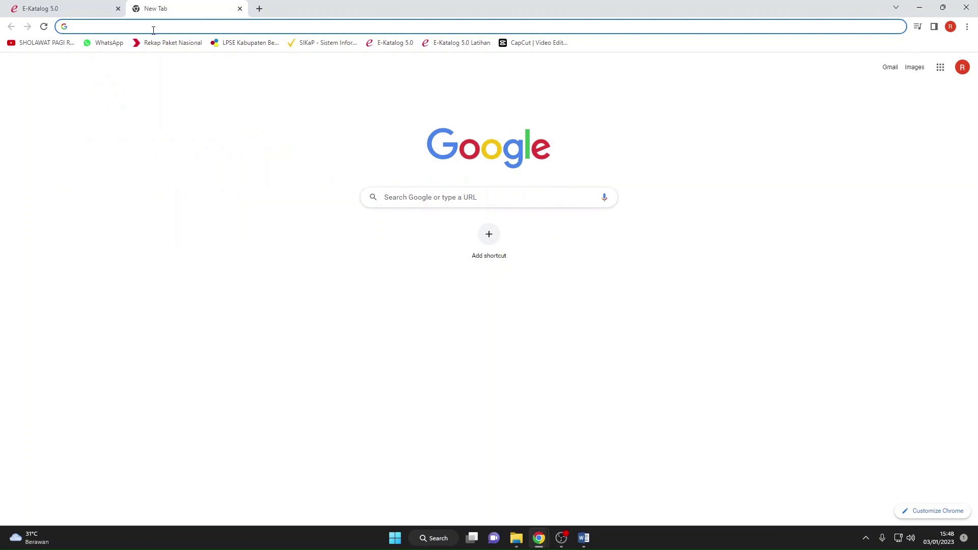
pyautogui.click(142, 107)
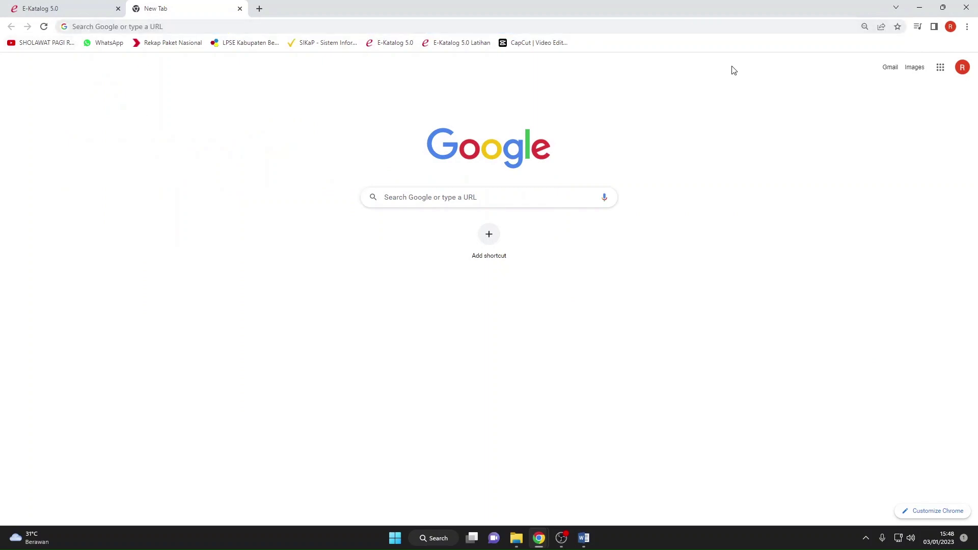
pyautogui.click(936, 71)
pyautogui.click(858, 153)
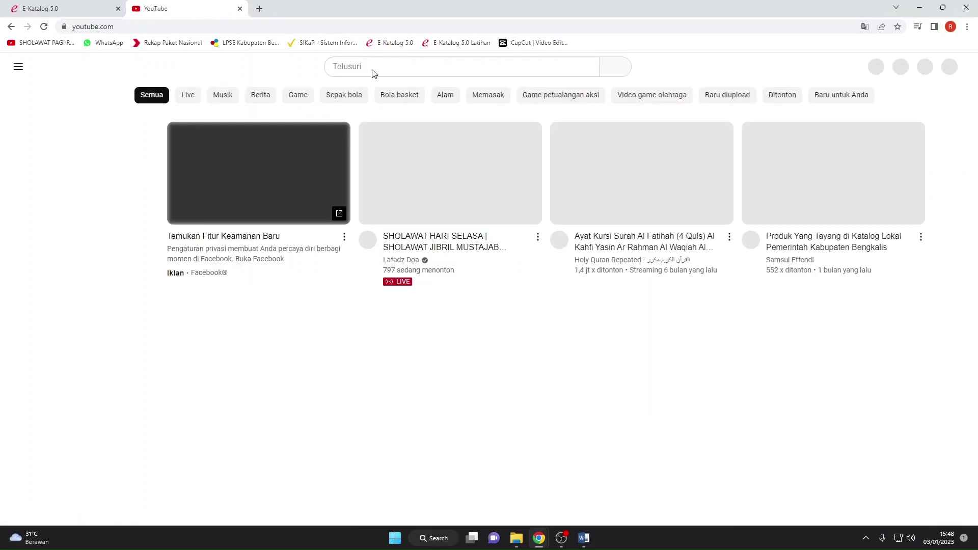
# Search for the E-Katalog tutorial creator and open their channel page to view its videos.
pyautogui.click(374, 67)
pyautogui.write('sams')
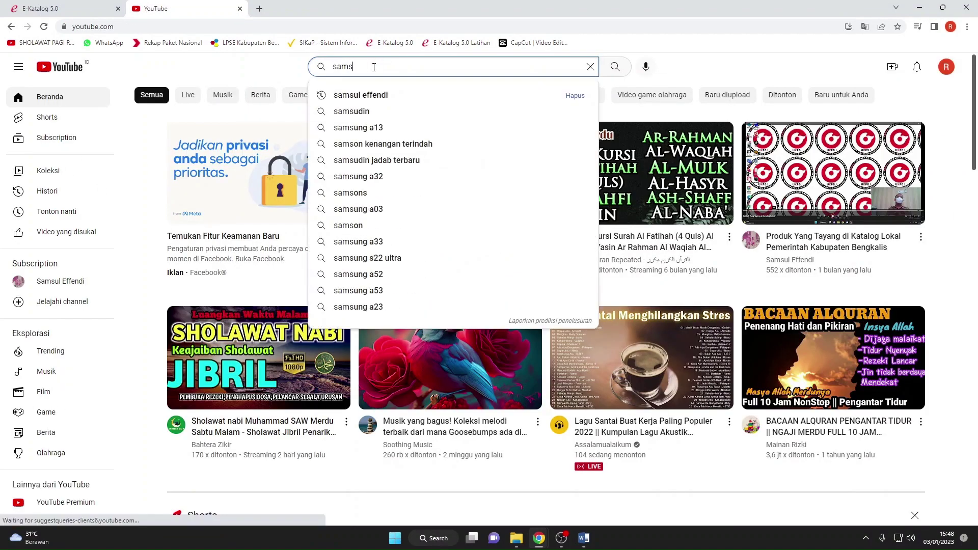
pyautogui.click(377, 95)
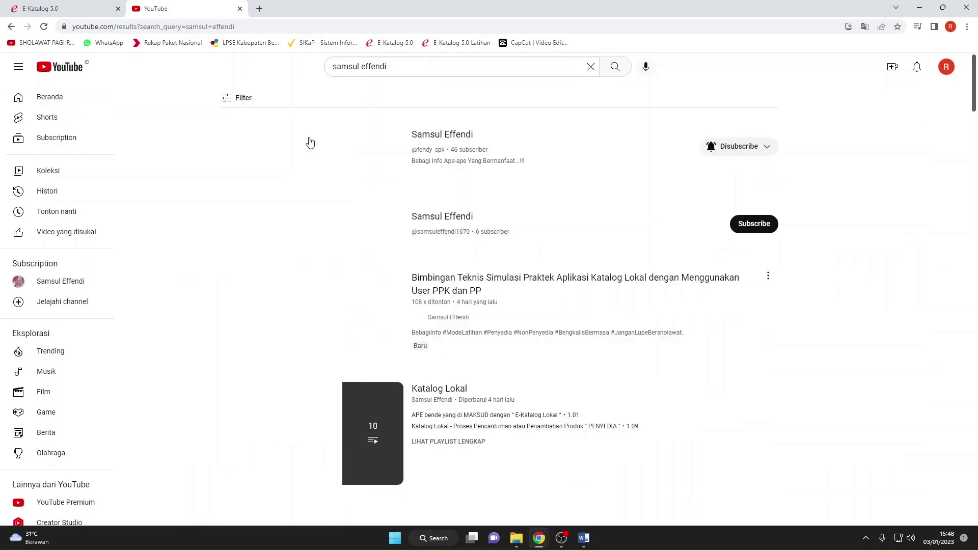
pyautogui.click(450, 136)
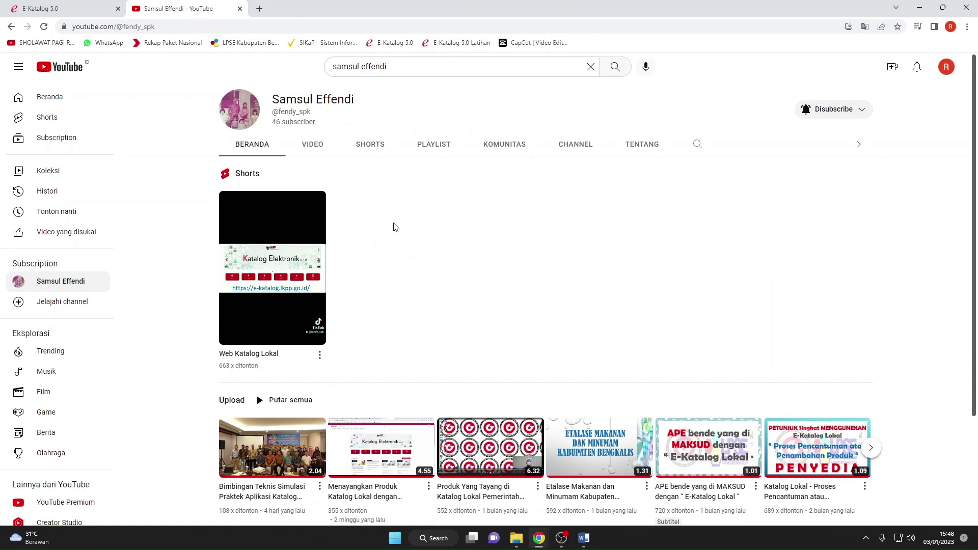
pyautogui.scroll(-2, 399, 230)
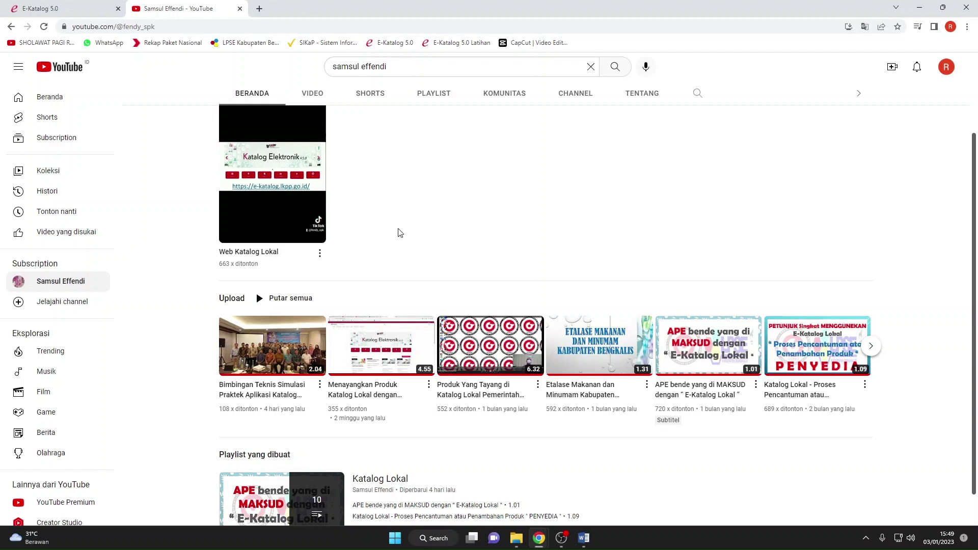
pyautogui.scroll(2, 400, 233)
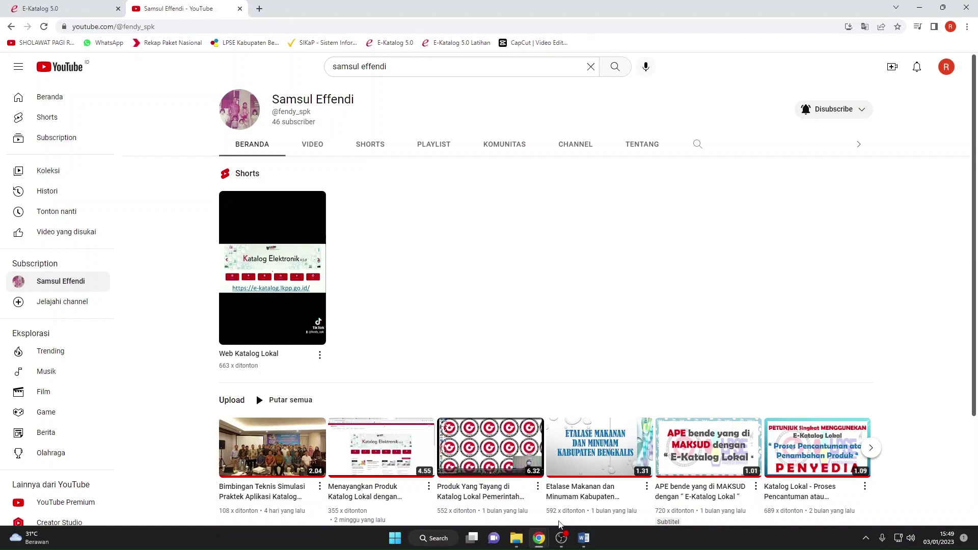
pyautogui.moveTo(569, 540)
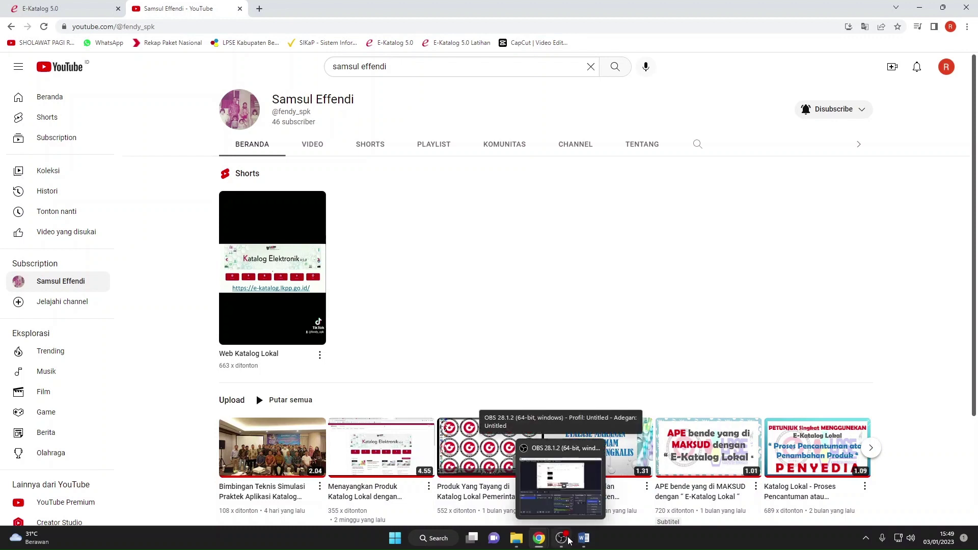